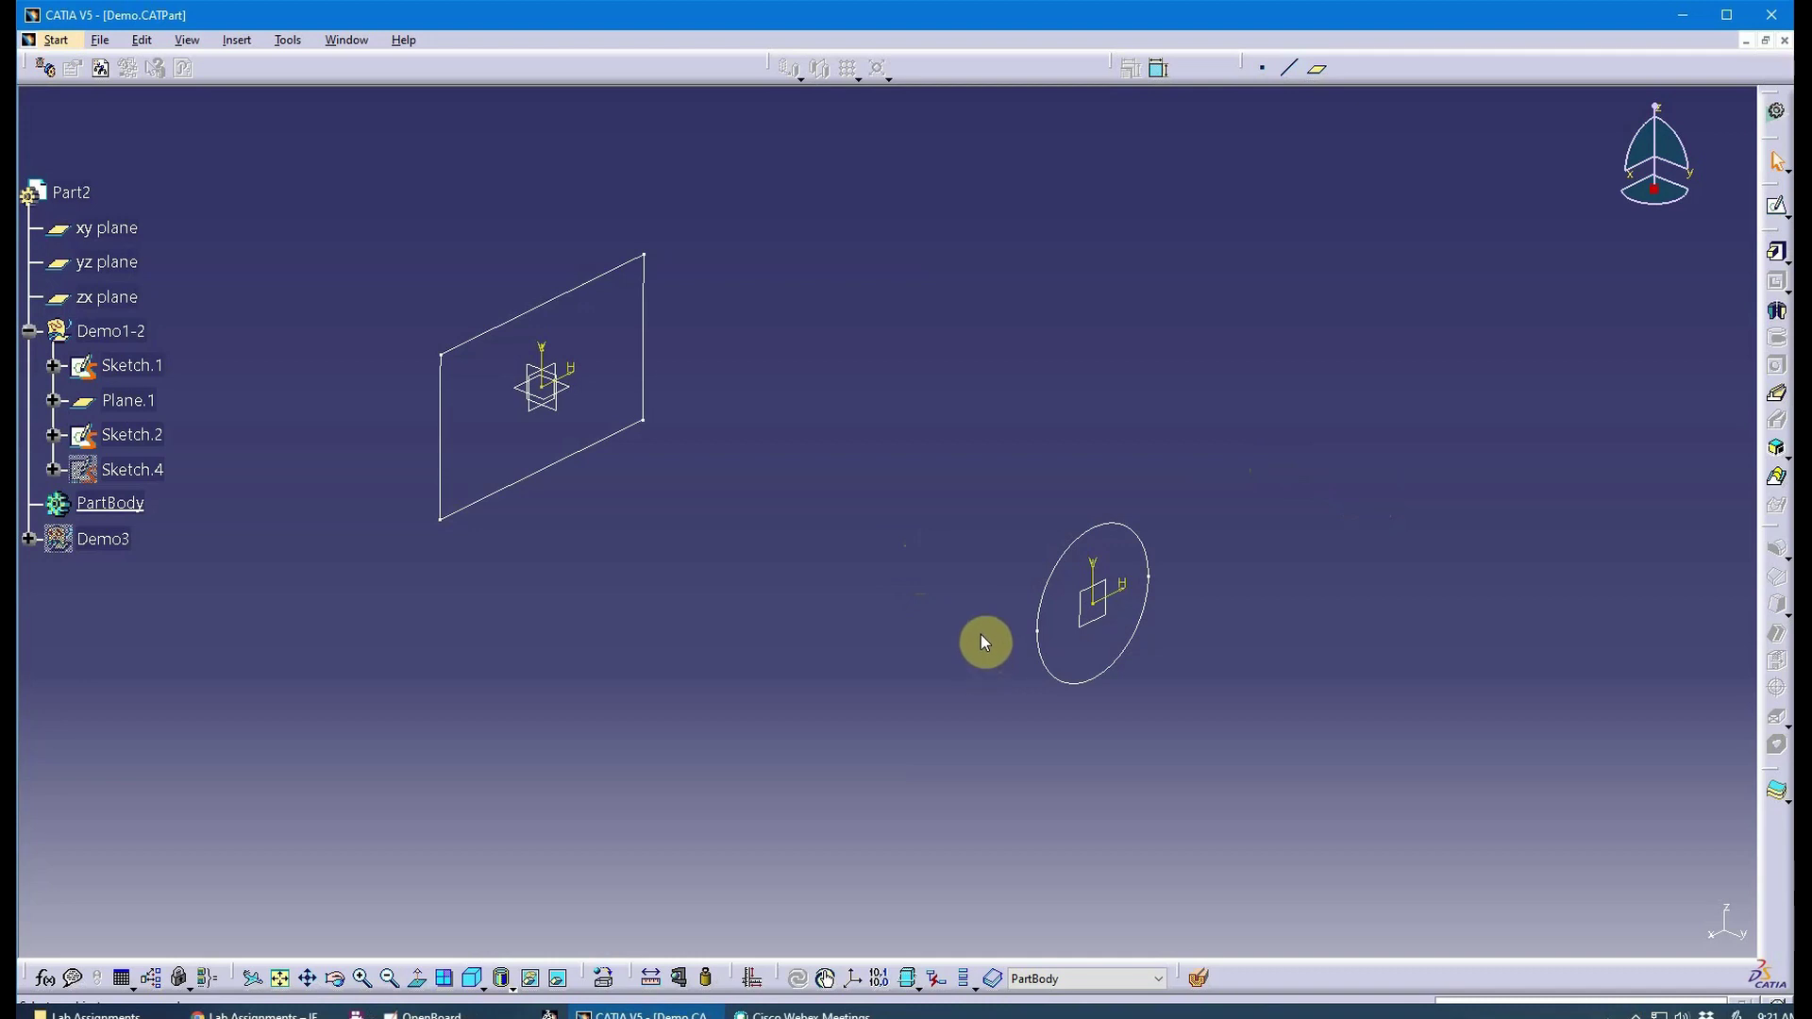
Start a multi-sections solid and select the rectangle sketch, Sketch.1, as its first section.
middle_click_drag(978, 616, 948, 591)
left_click(168, 404)
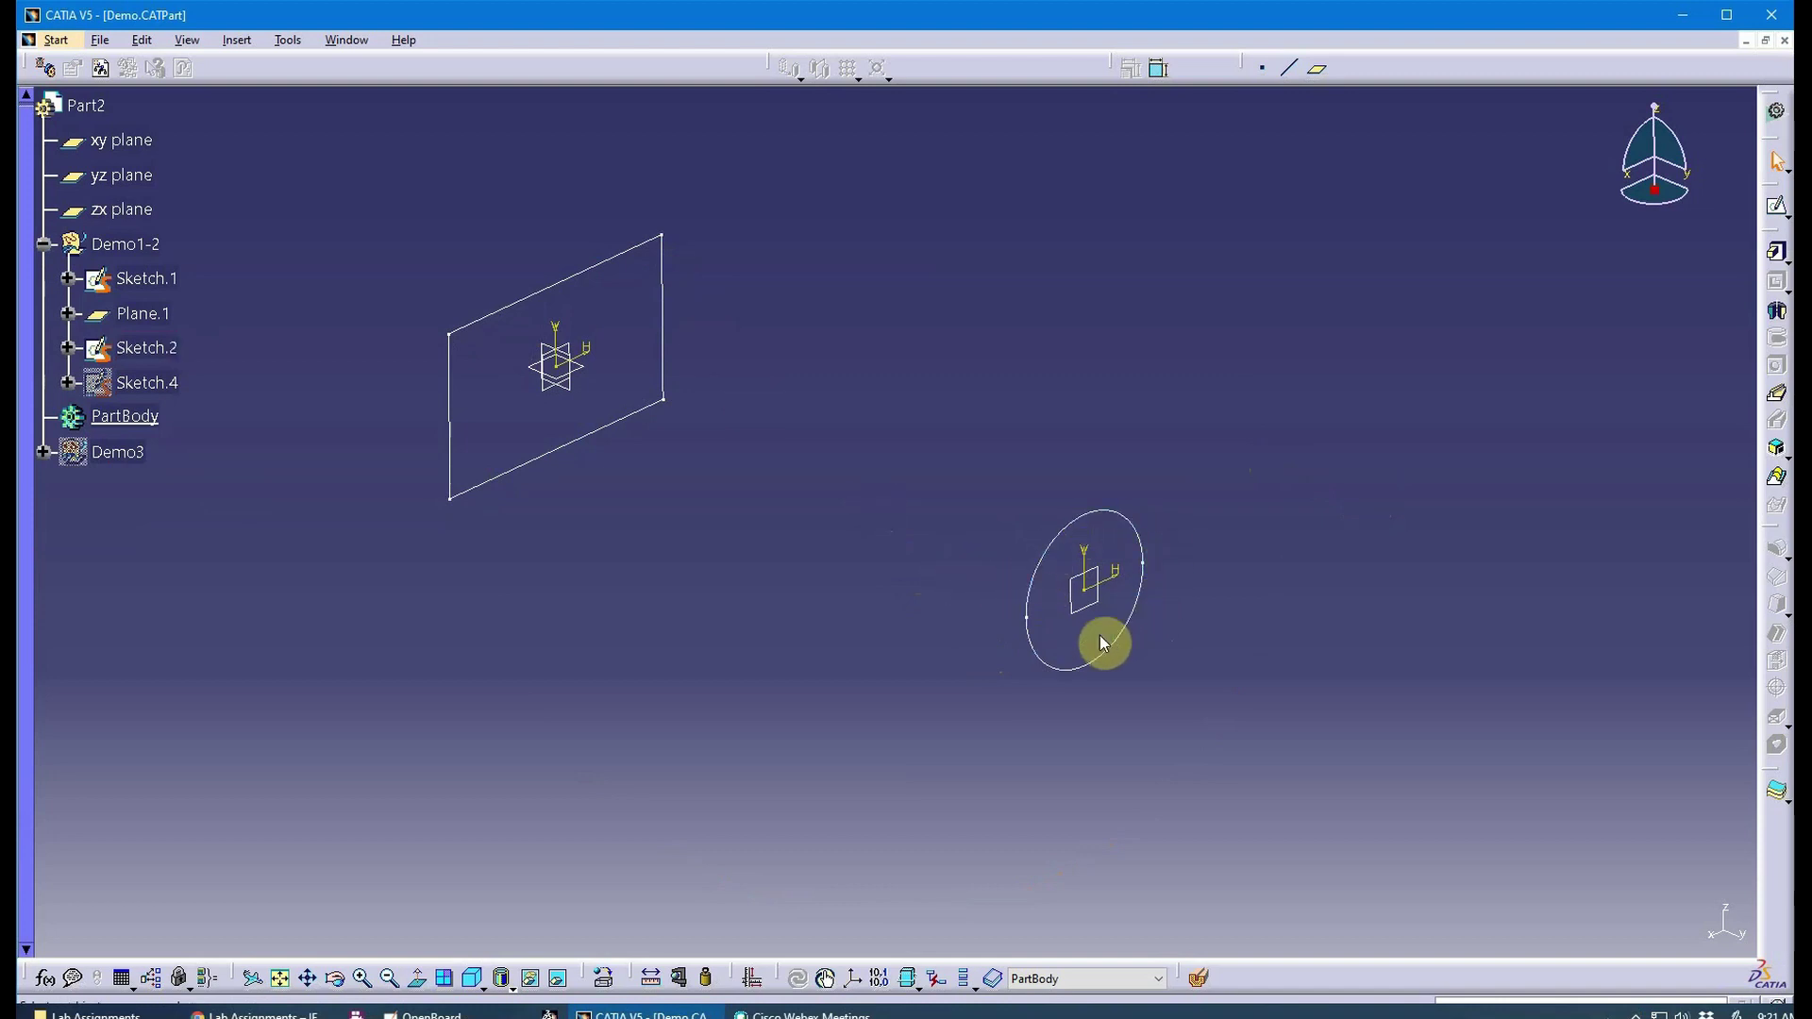
mouse_move(896, 444)
middle_mouse_down()
mouse_move(897, 482)
mouse_move(890, 444)
mouse_move(904, 457)
middle_mouse_up()
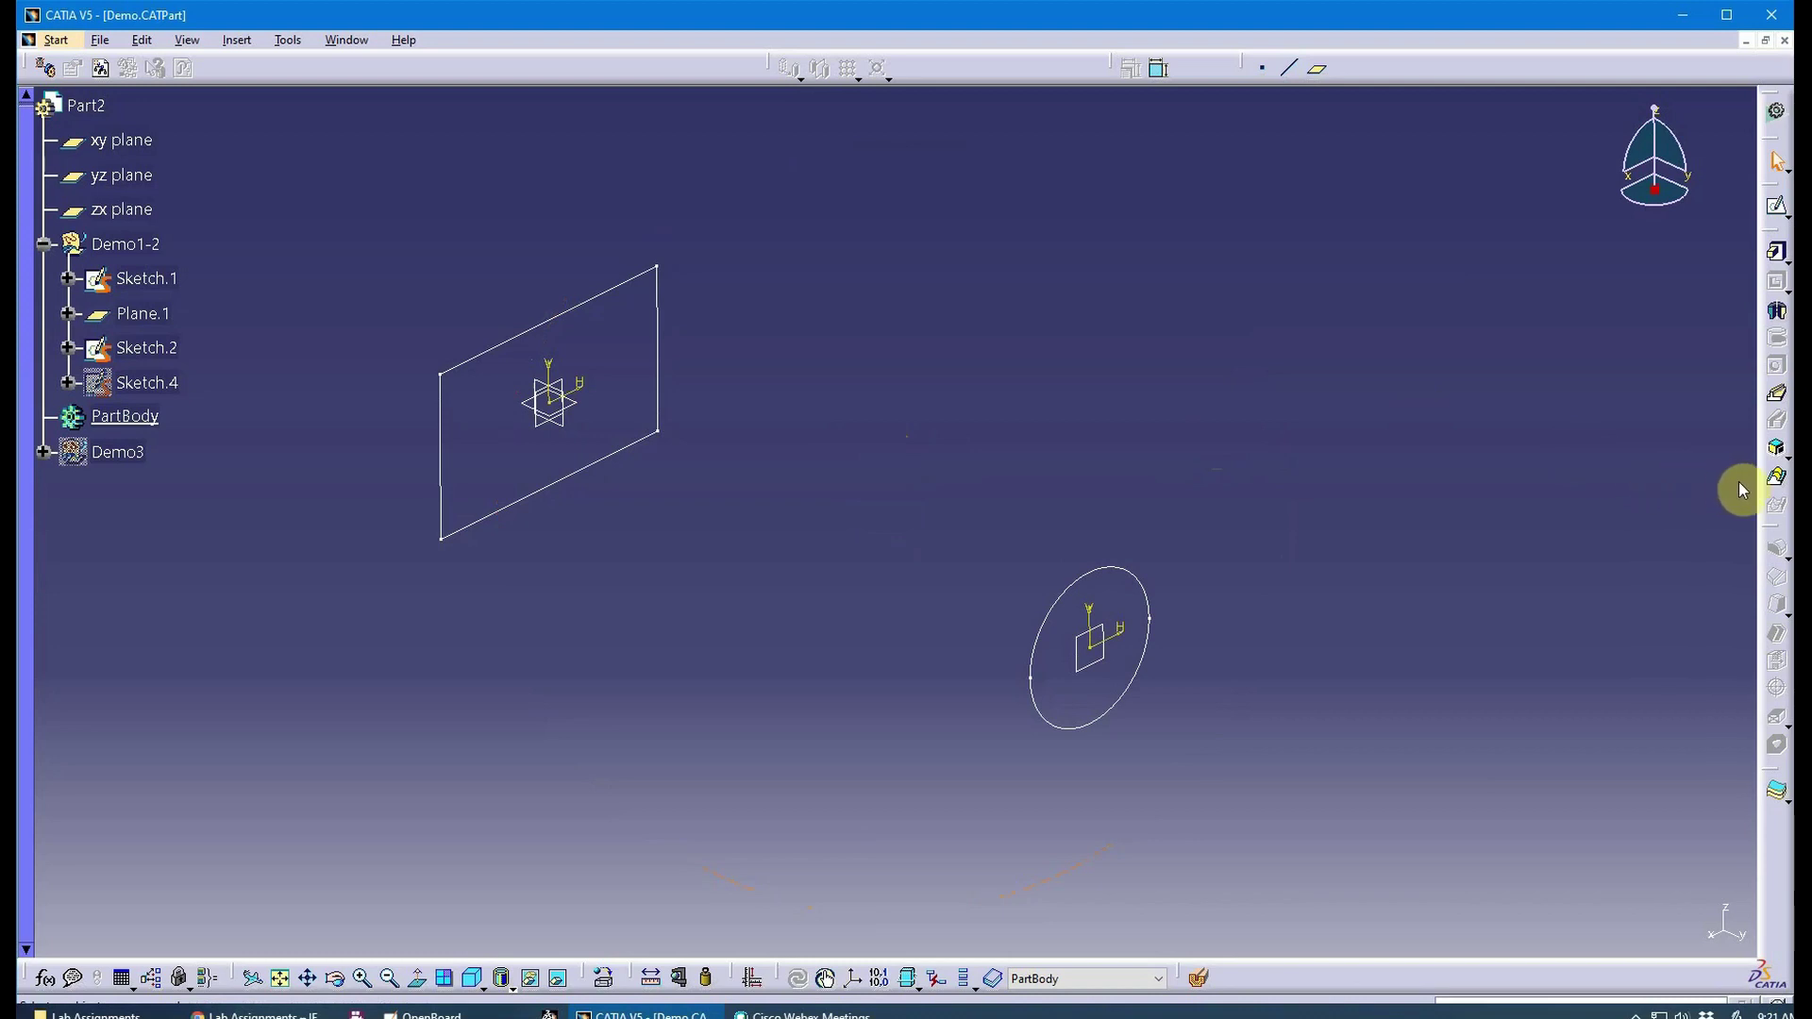
left_click(1776, 477)
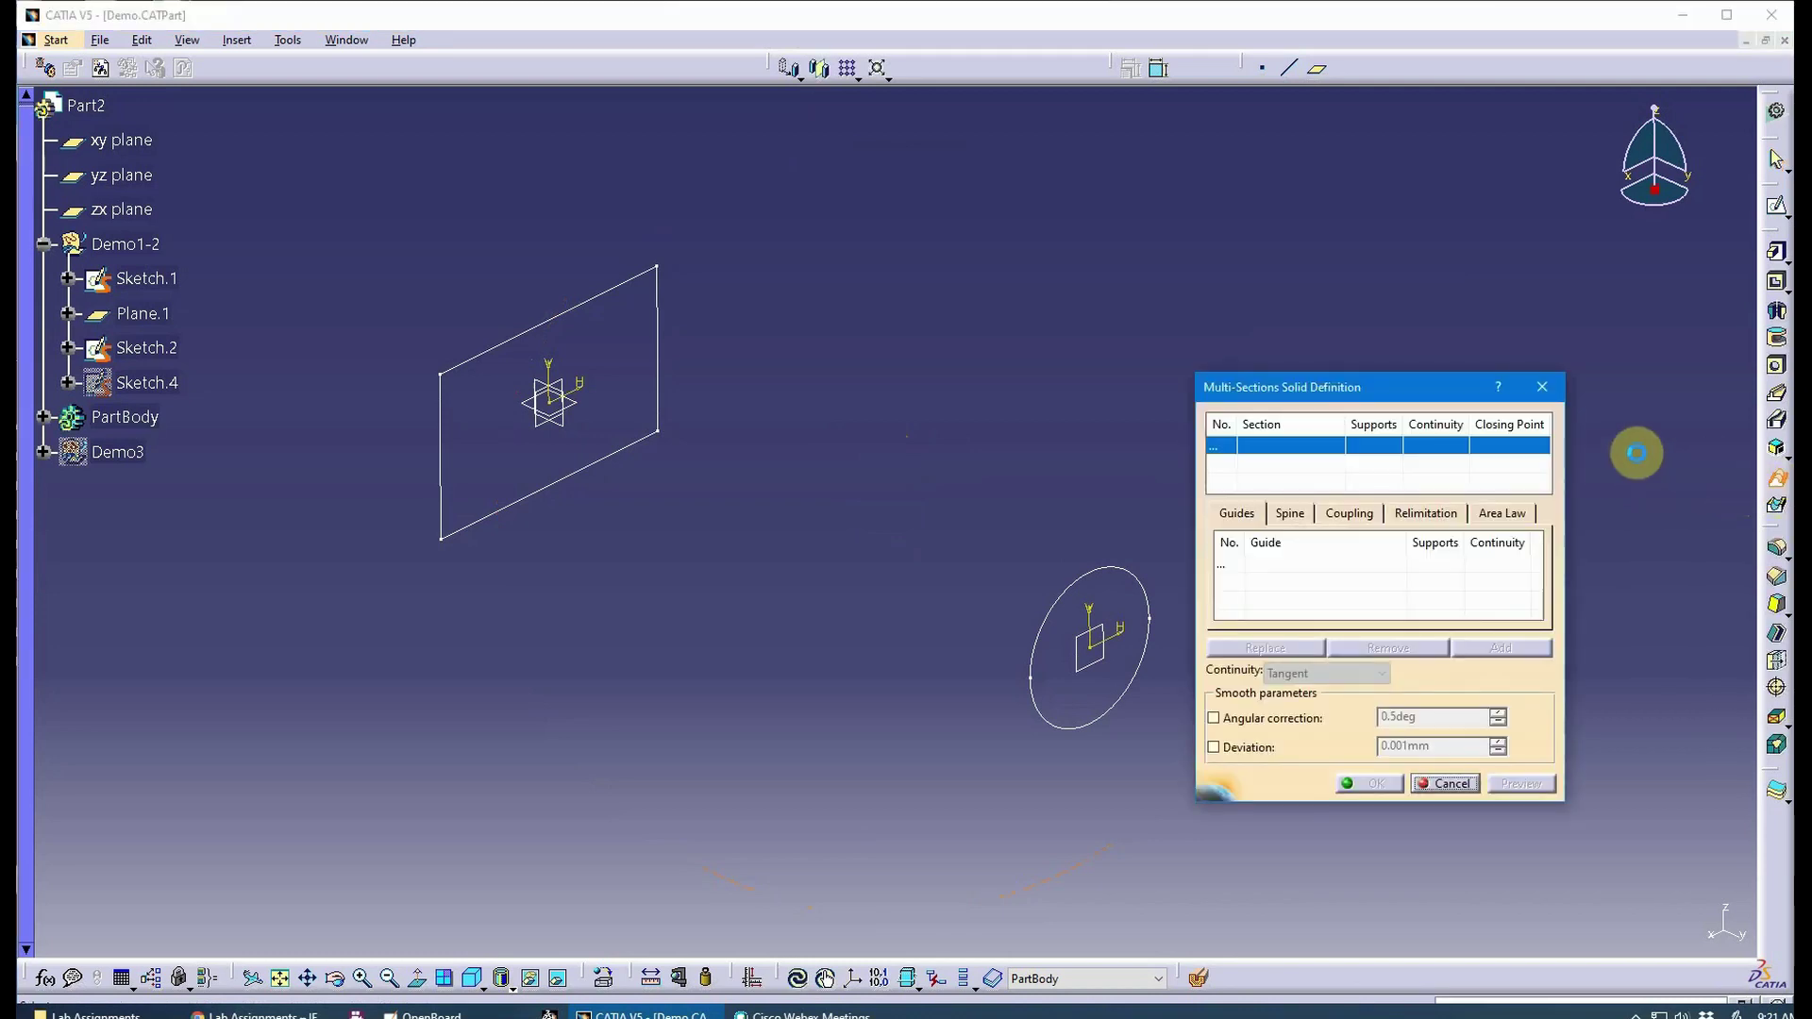
left_click_drag(1411, 387, 1477, 188)
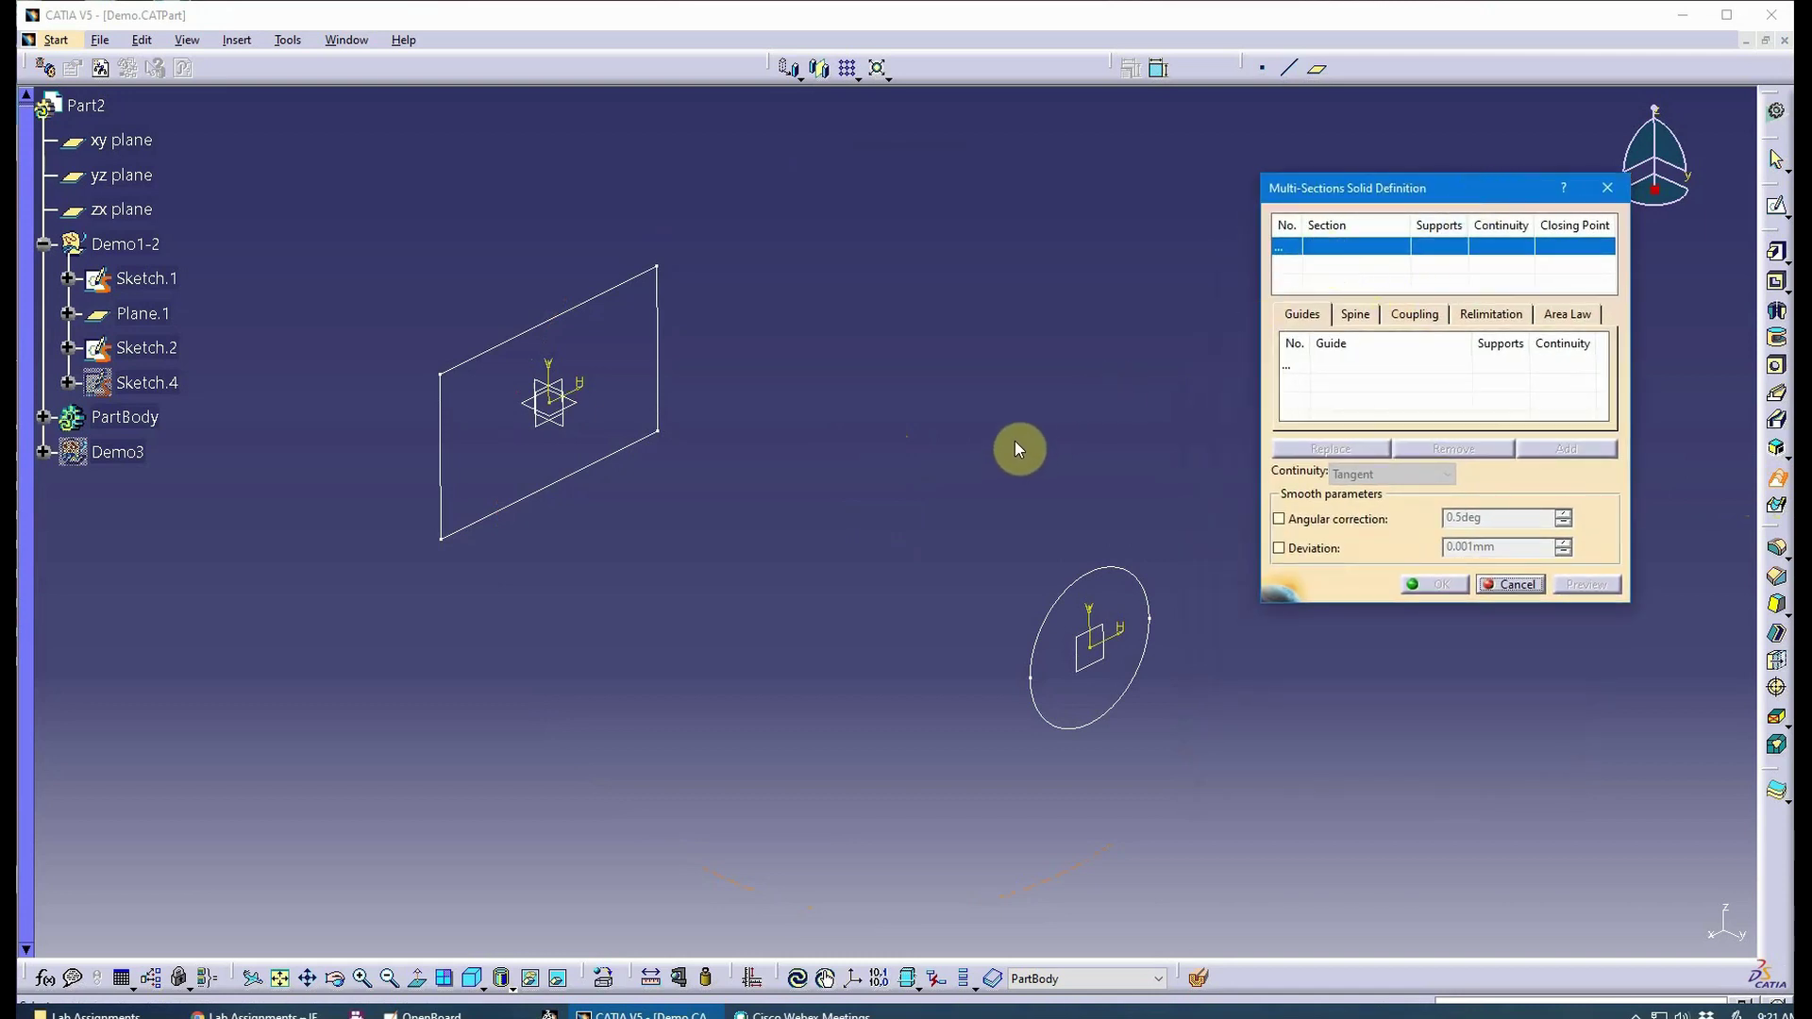
middle_click_drag(967, 529, 907, 536)
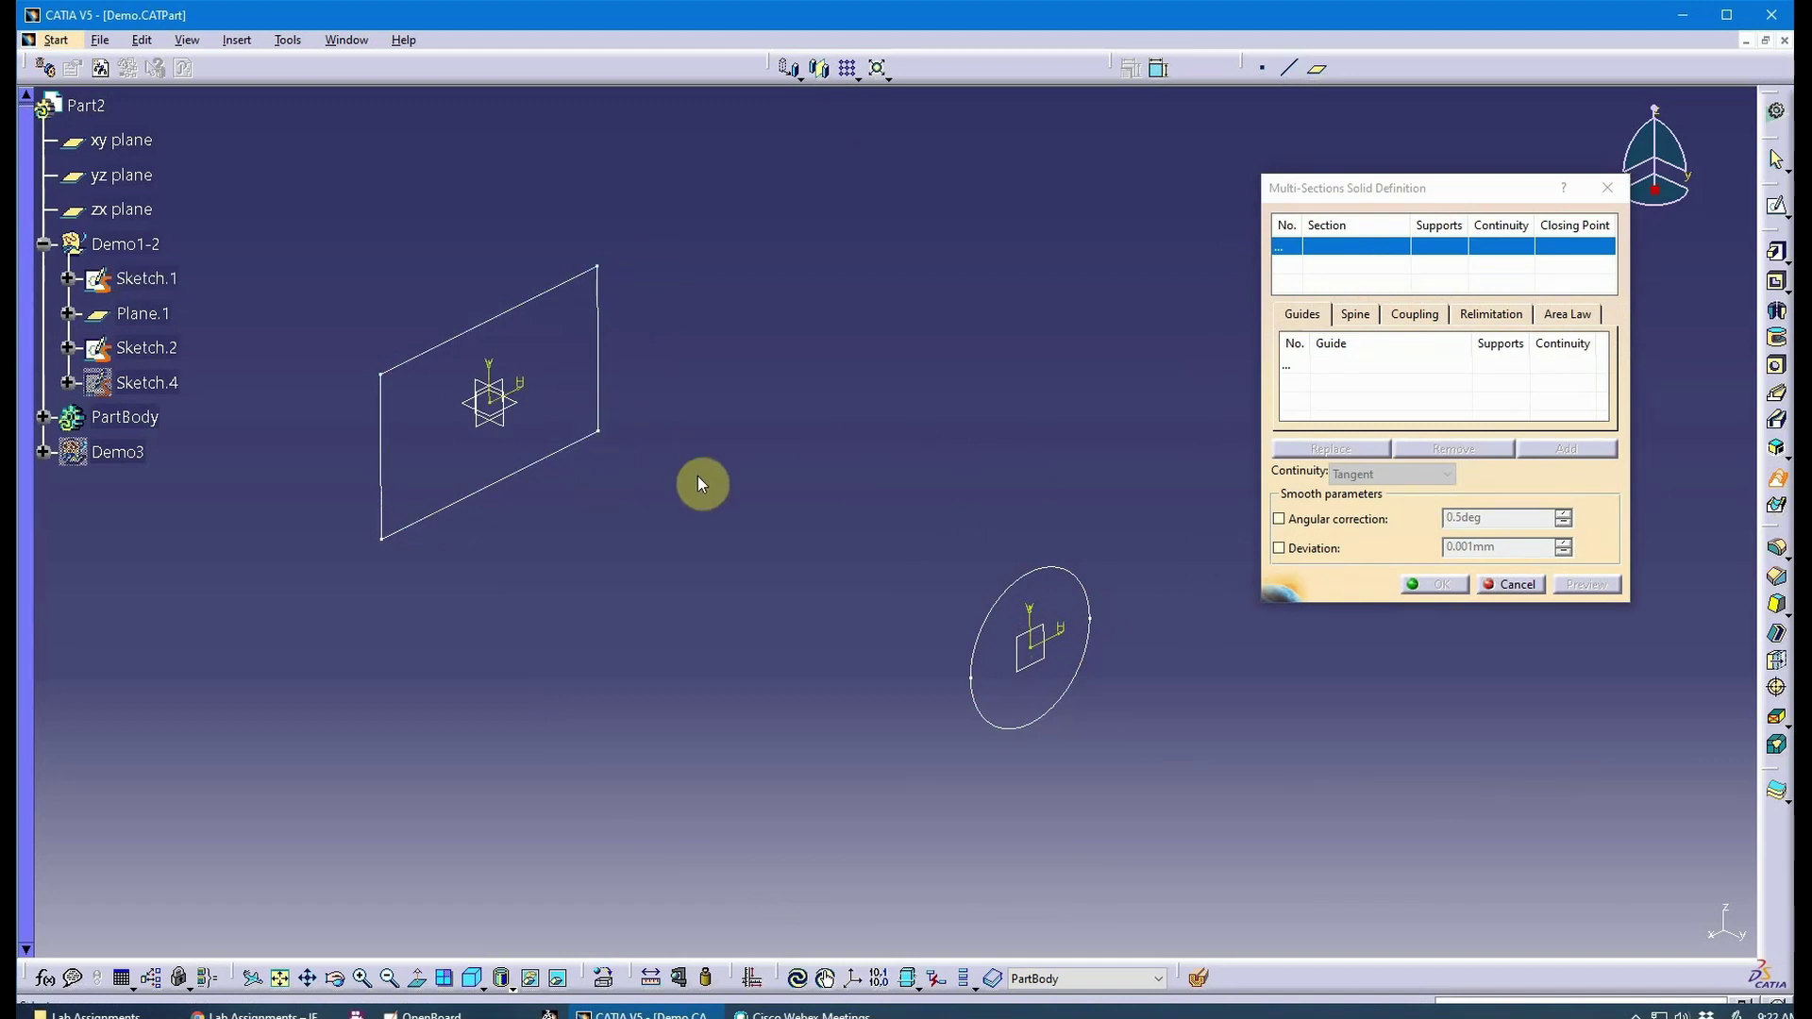
middle_click_drag(699, 485, 840, 560)
left_click_drag(1363, 195, 1348, 162)
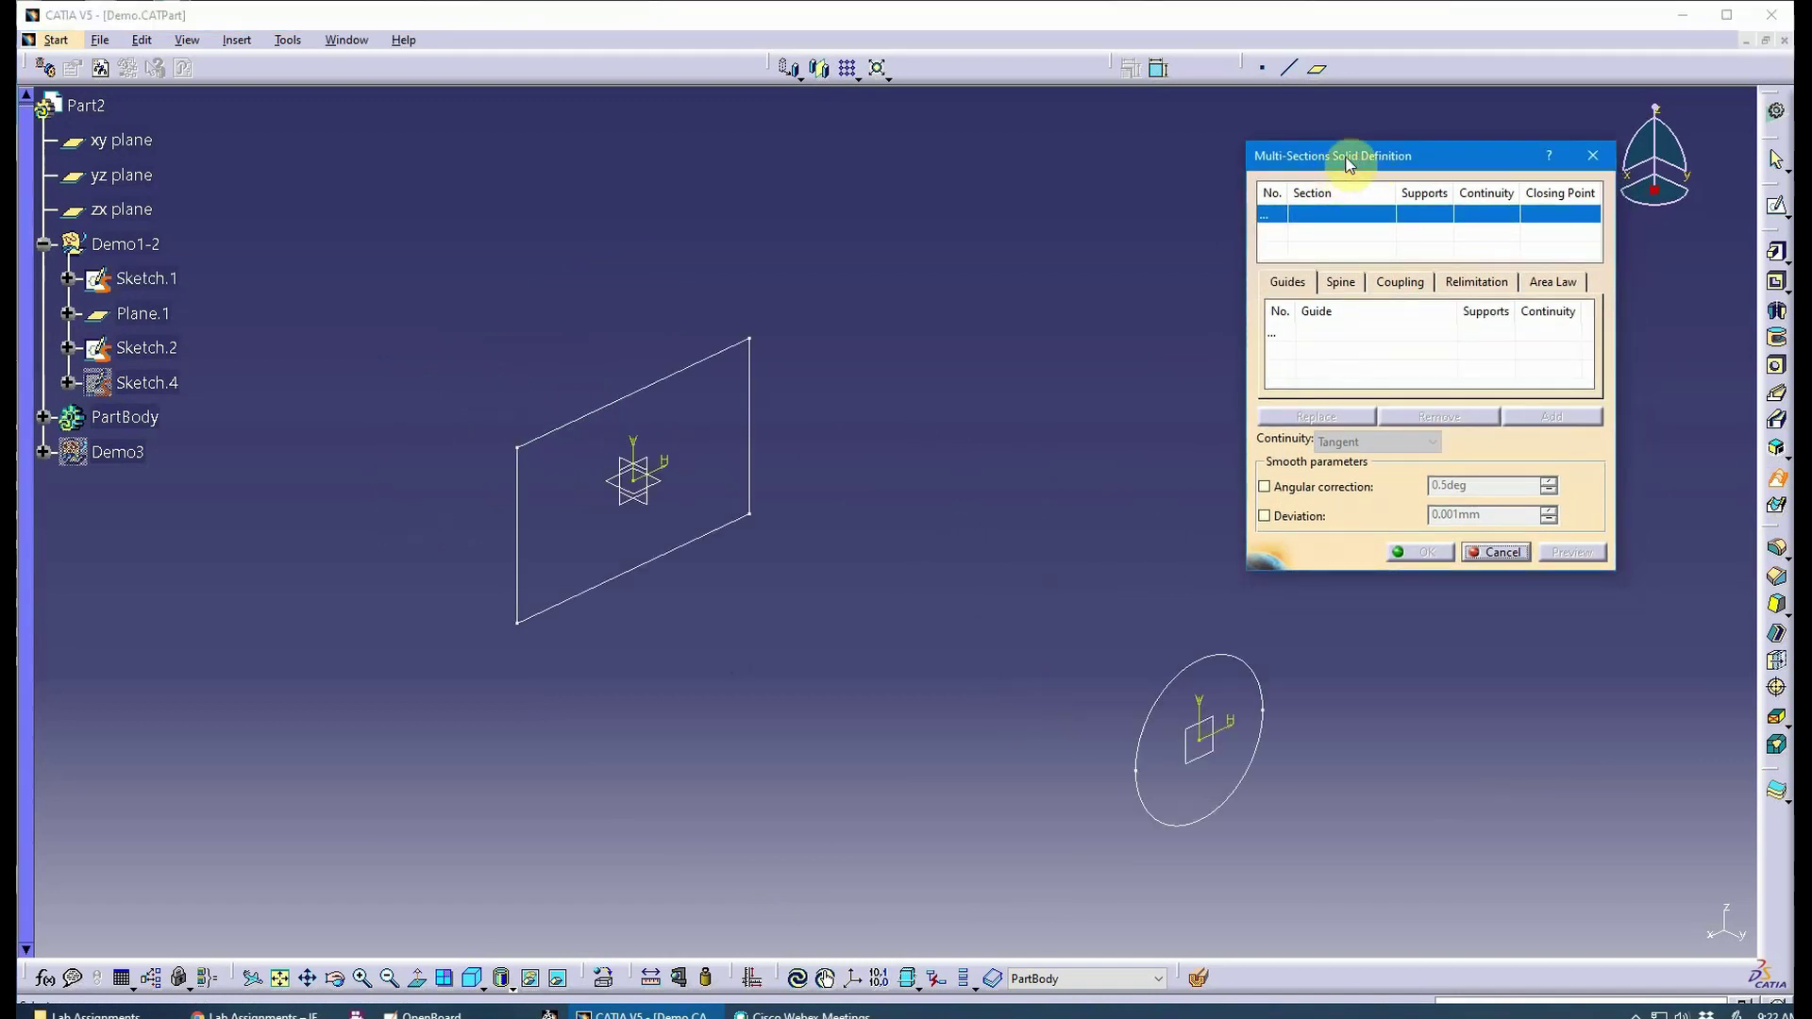
middle_click_drag(1020, 563, 920, 555)
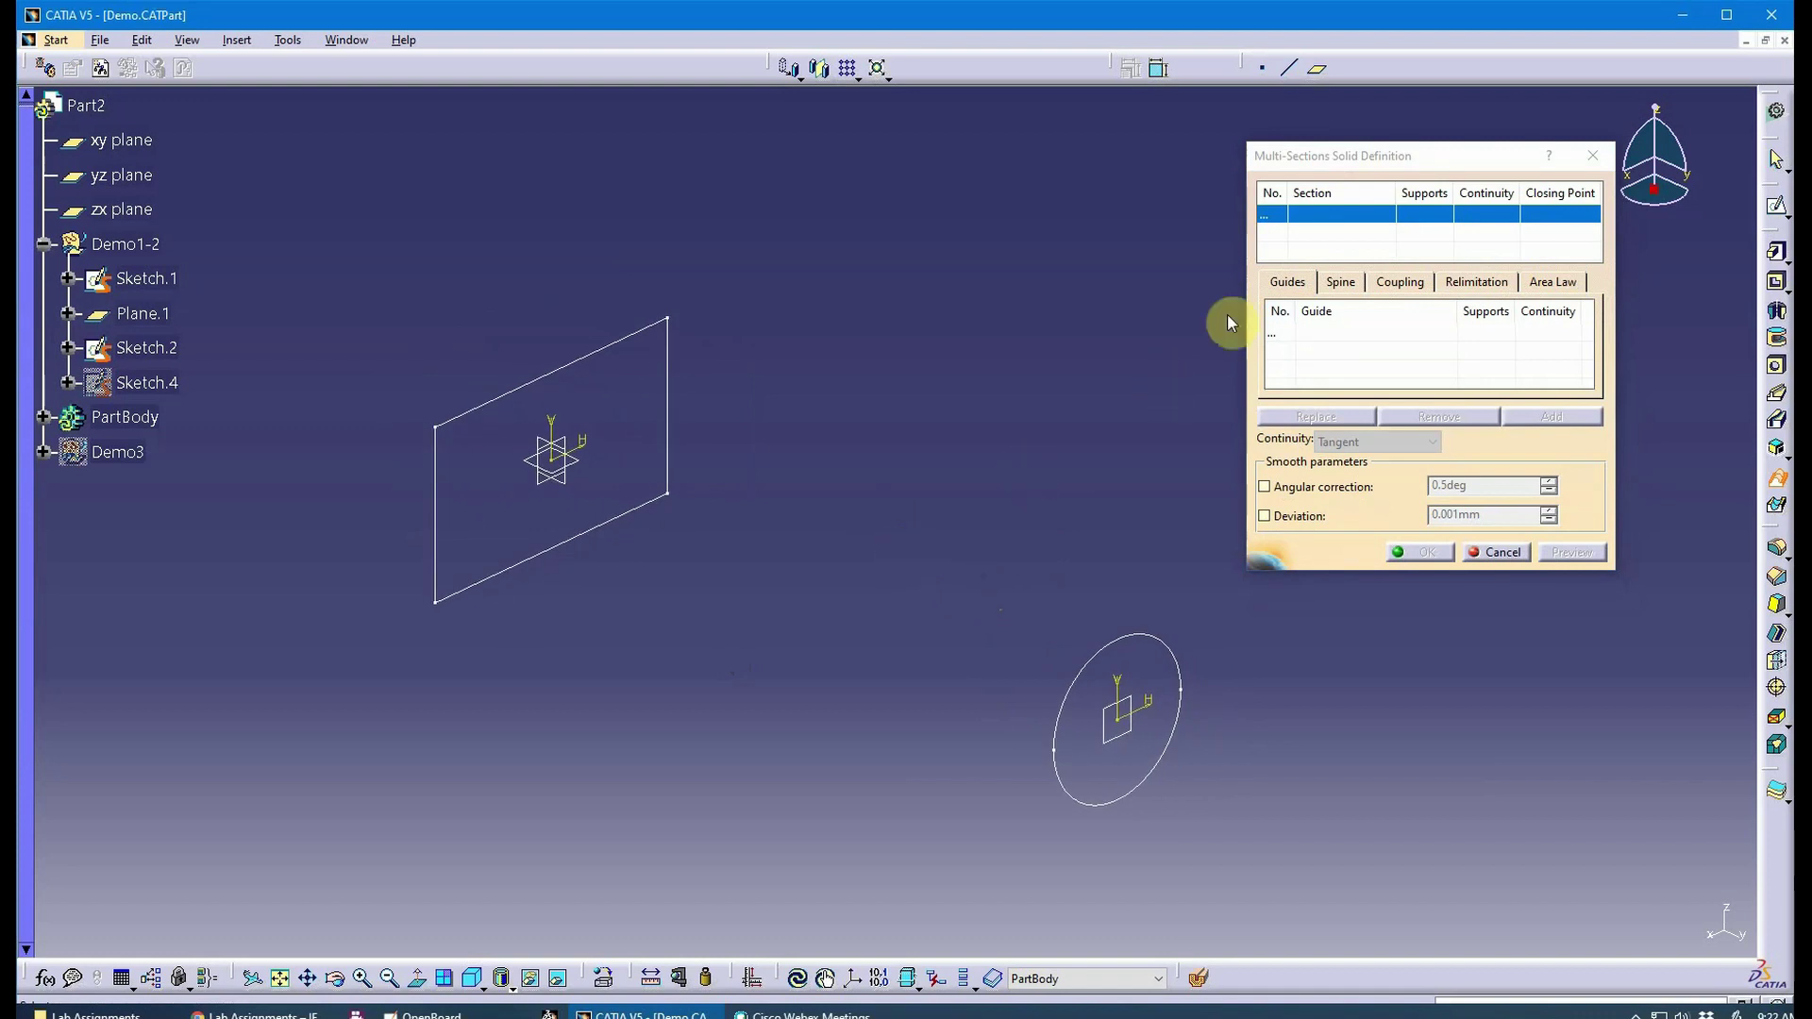
left_click(580, 550)
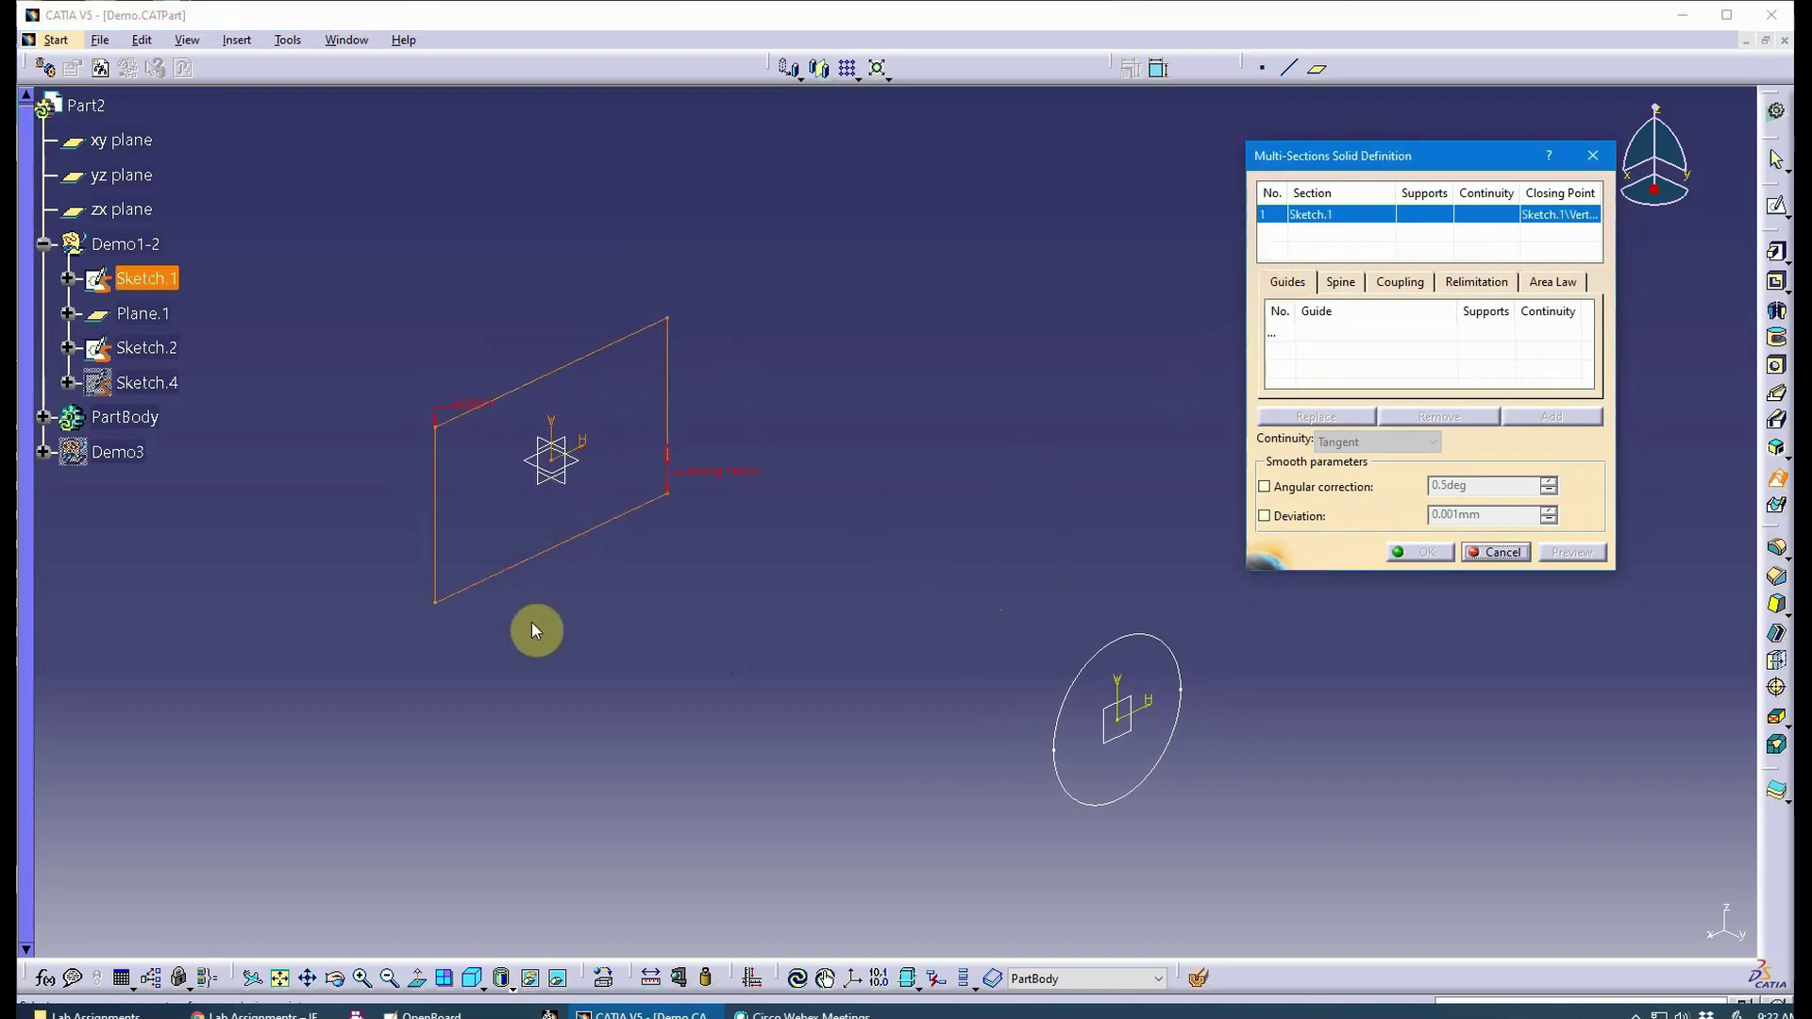
Try different corners of the rectangle section as its closing point, finishing with the lower-left corner.
middle_click_drag(607, 680, 616, 630)
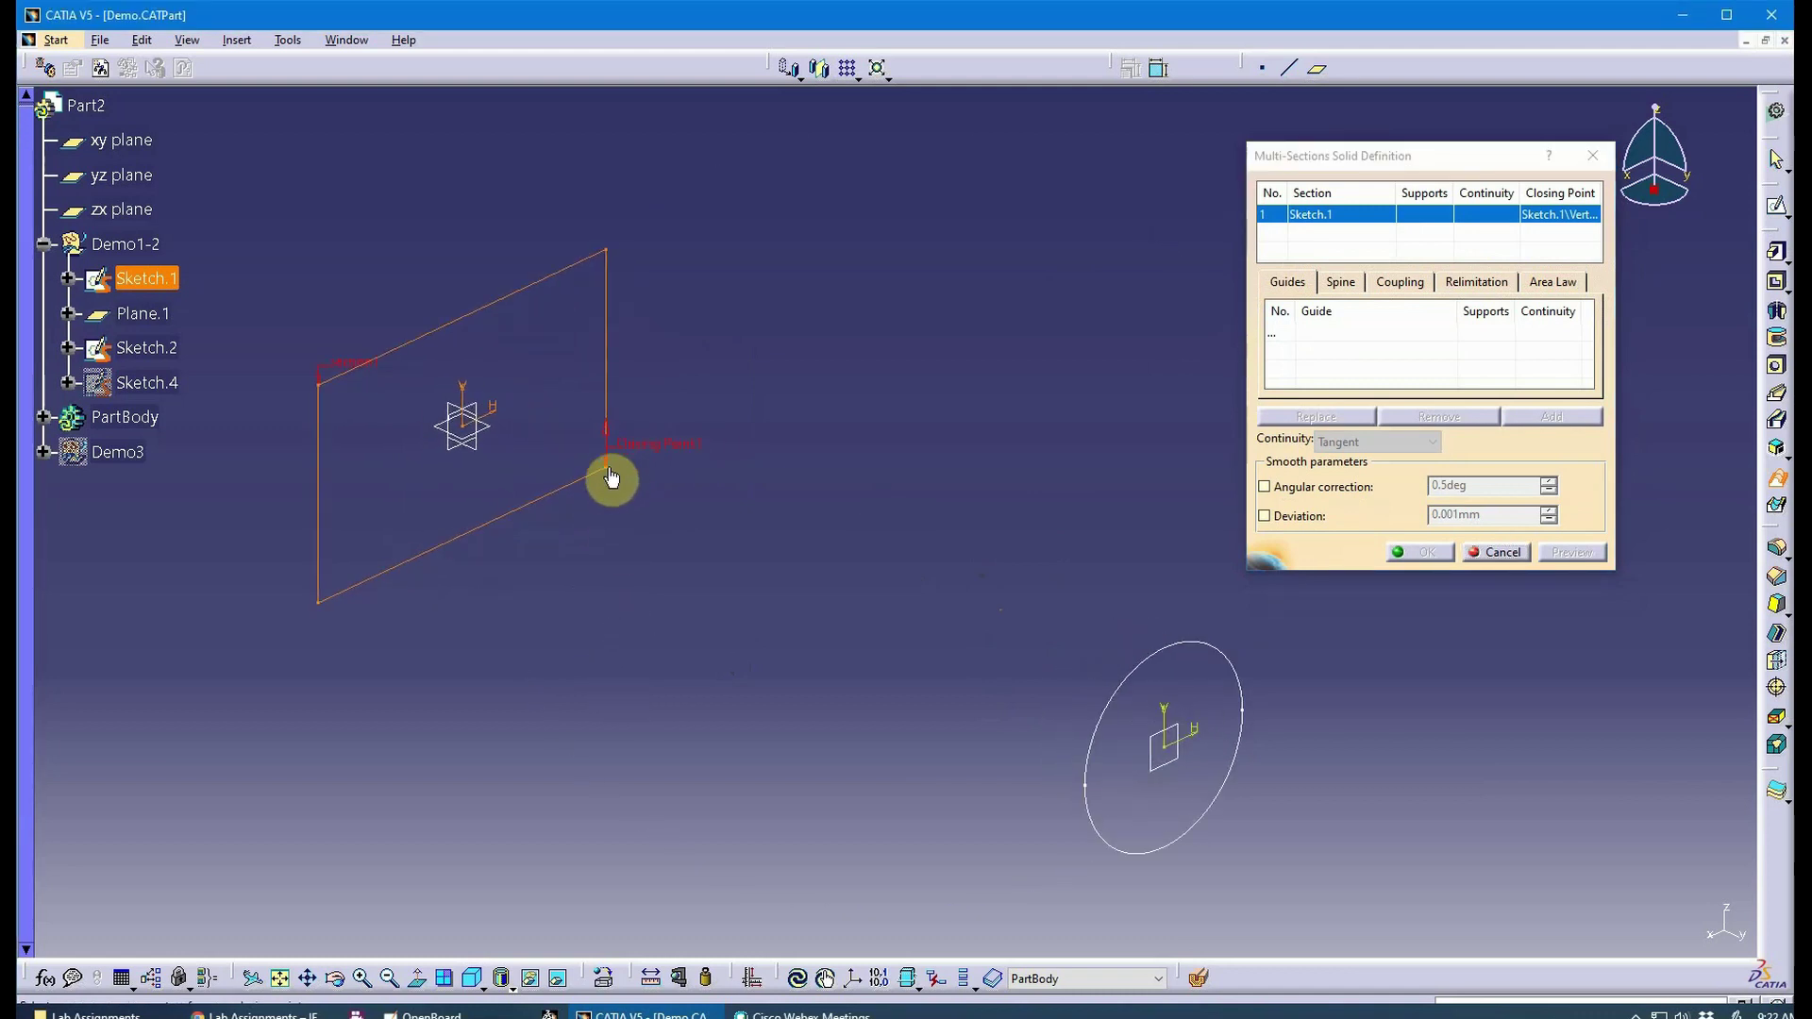
left_click(610, 474)
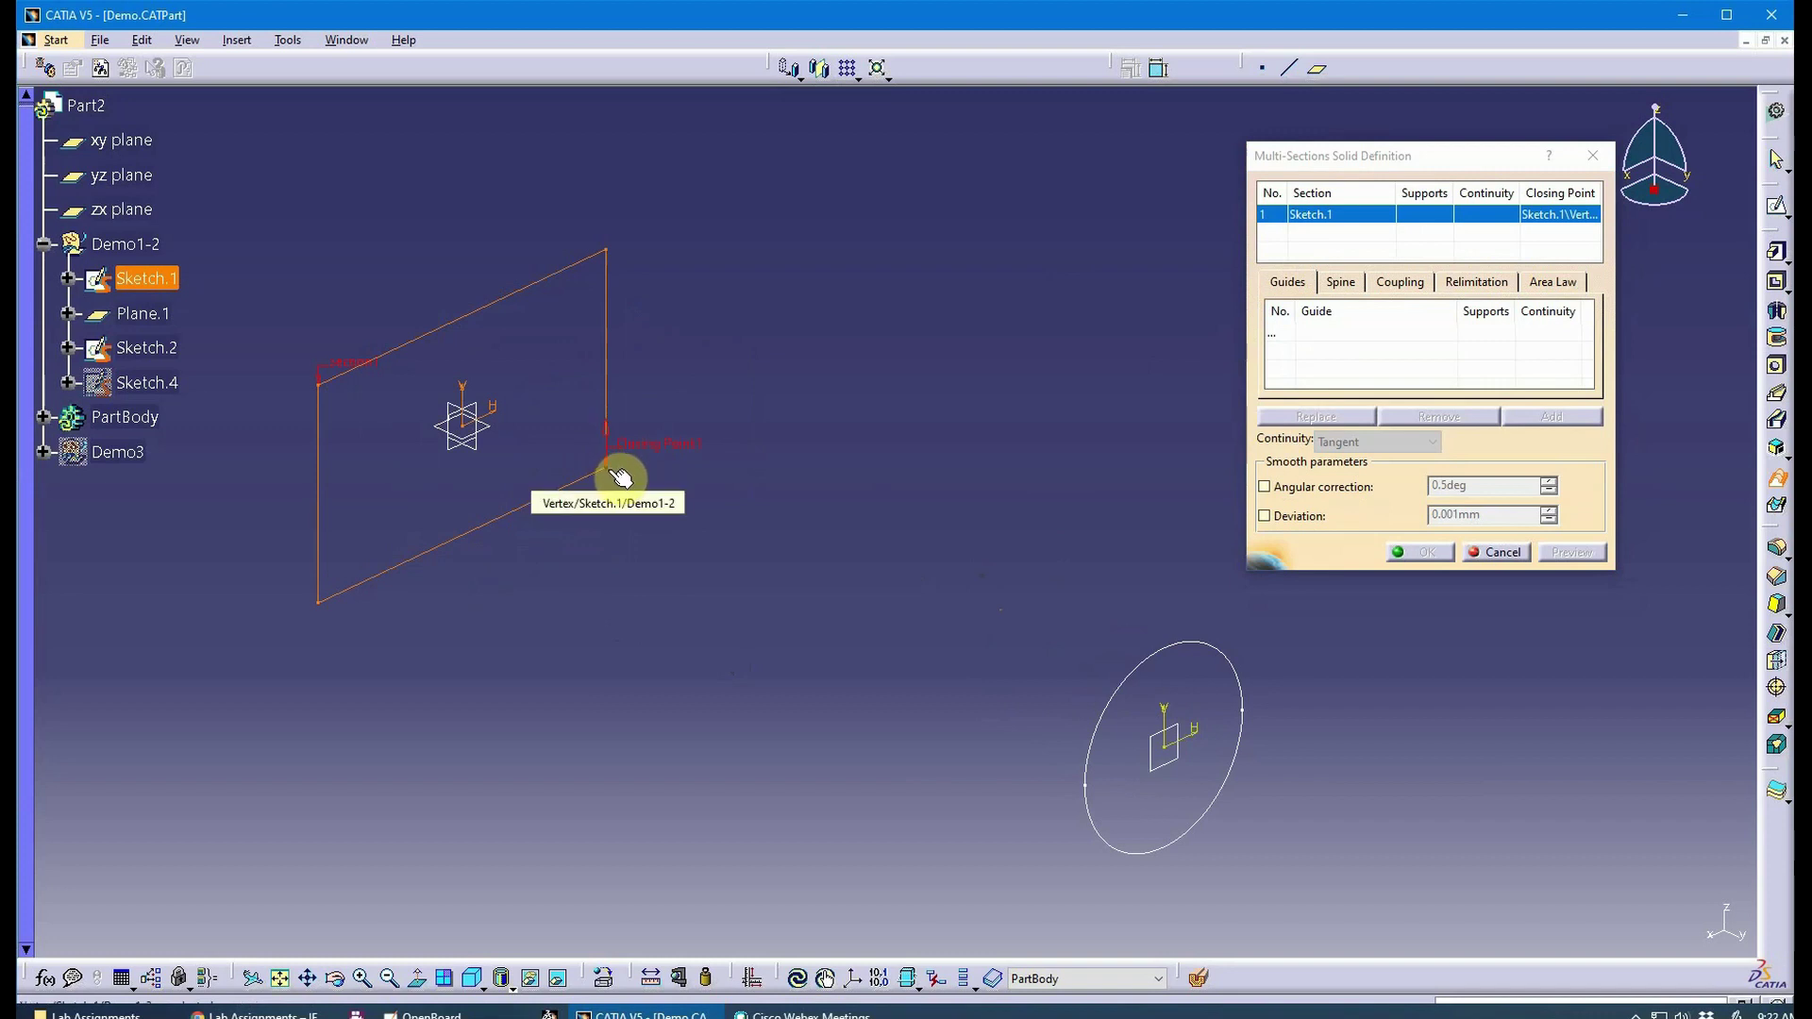
left_click(620, 257)
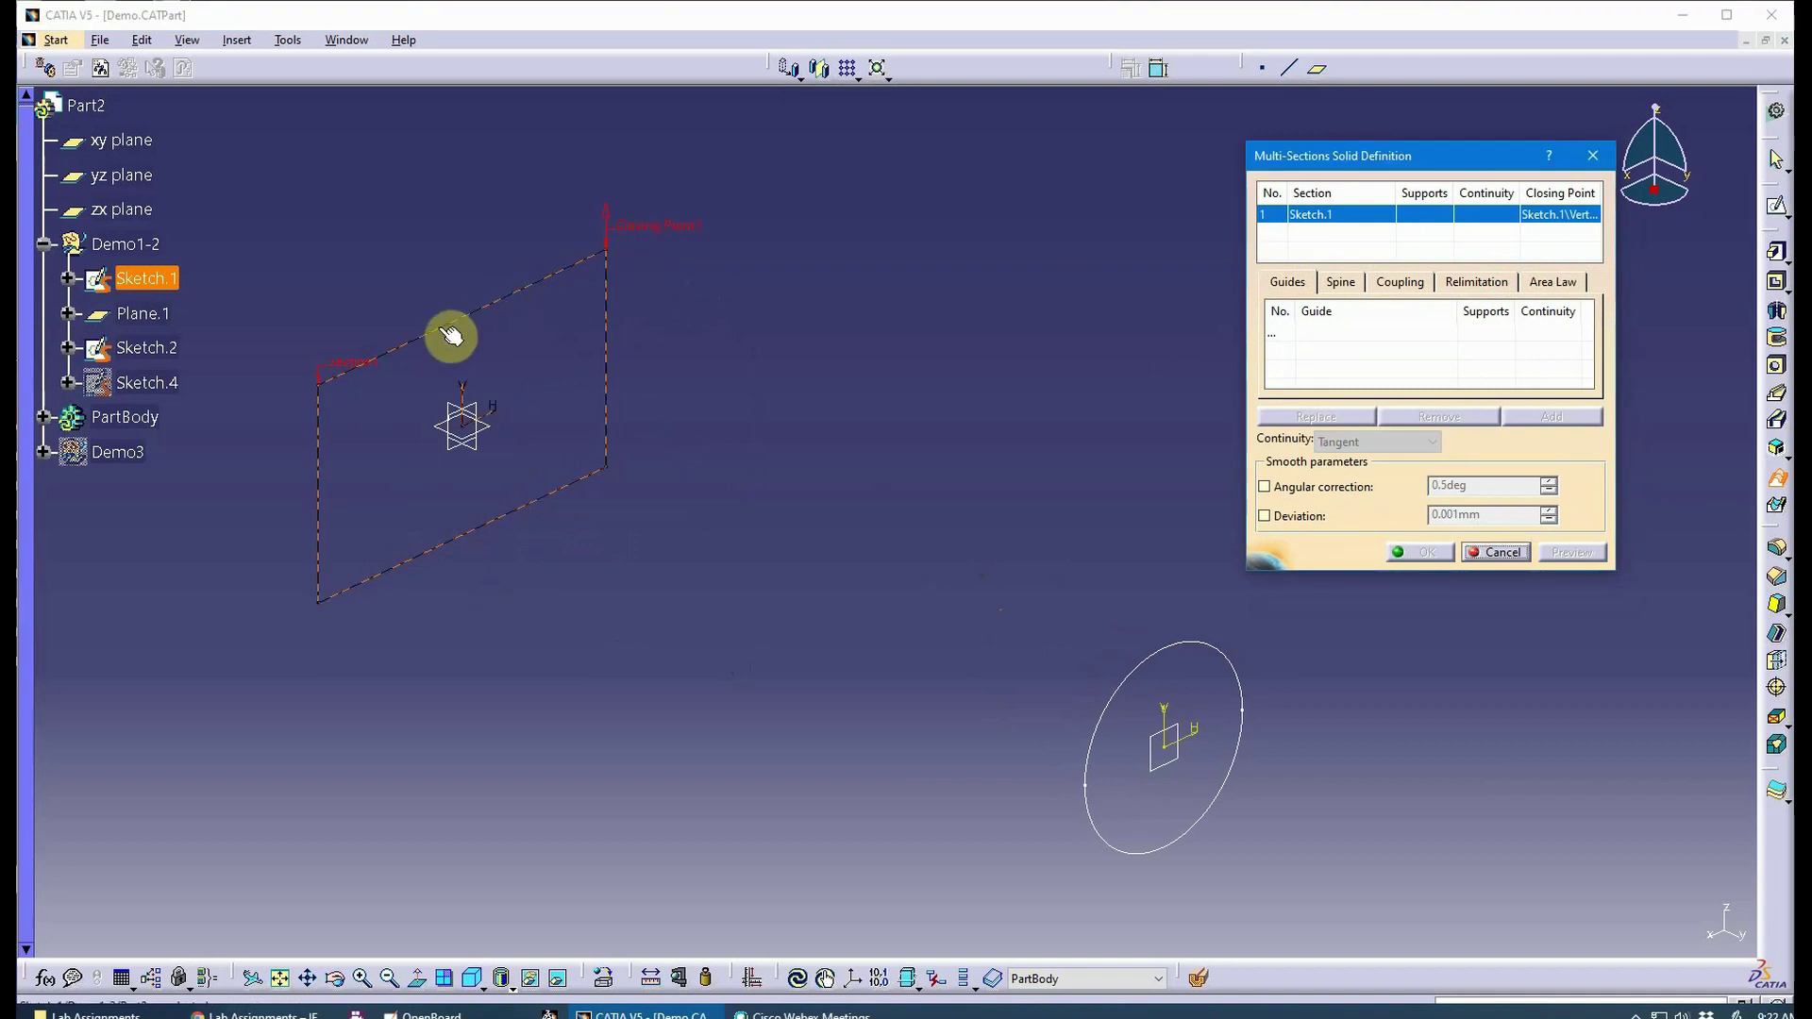
left_click(326, 387)
left_click(321, 609)
middle_click_drag(398, 630, 461, 612)
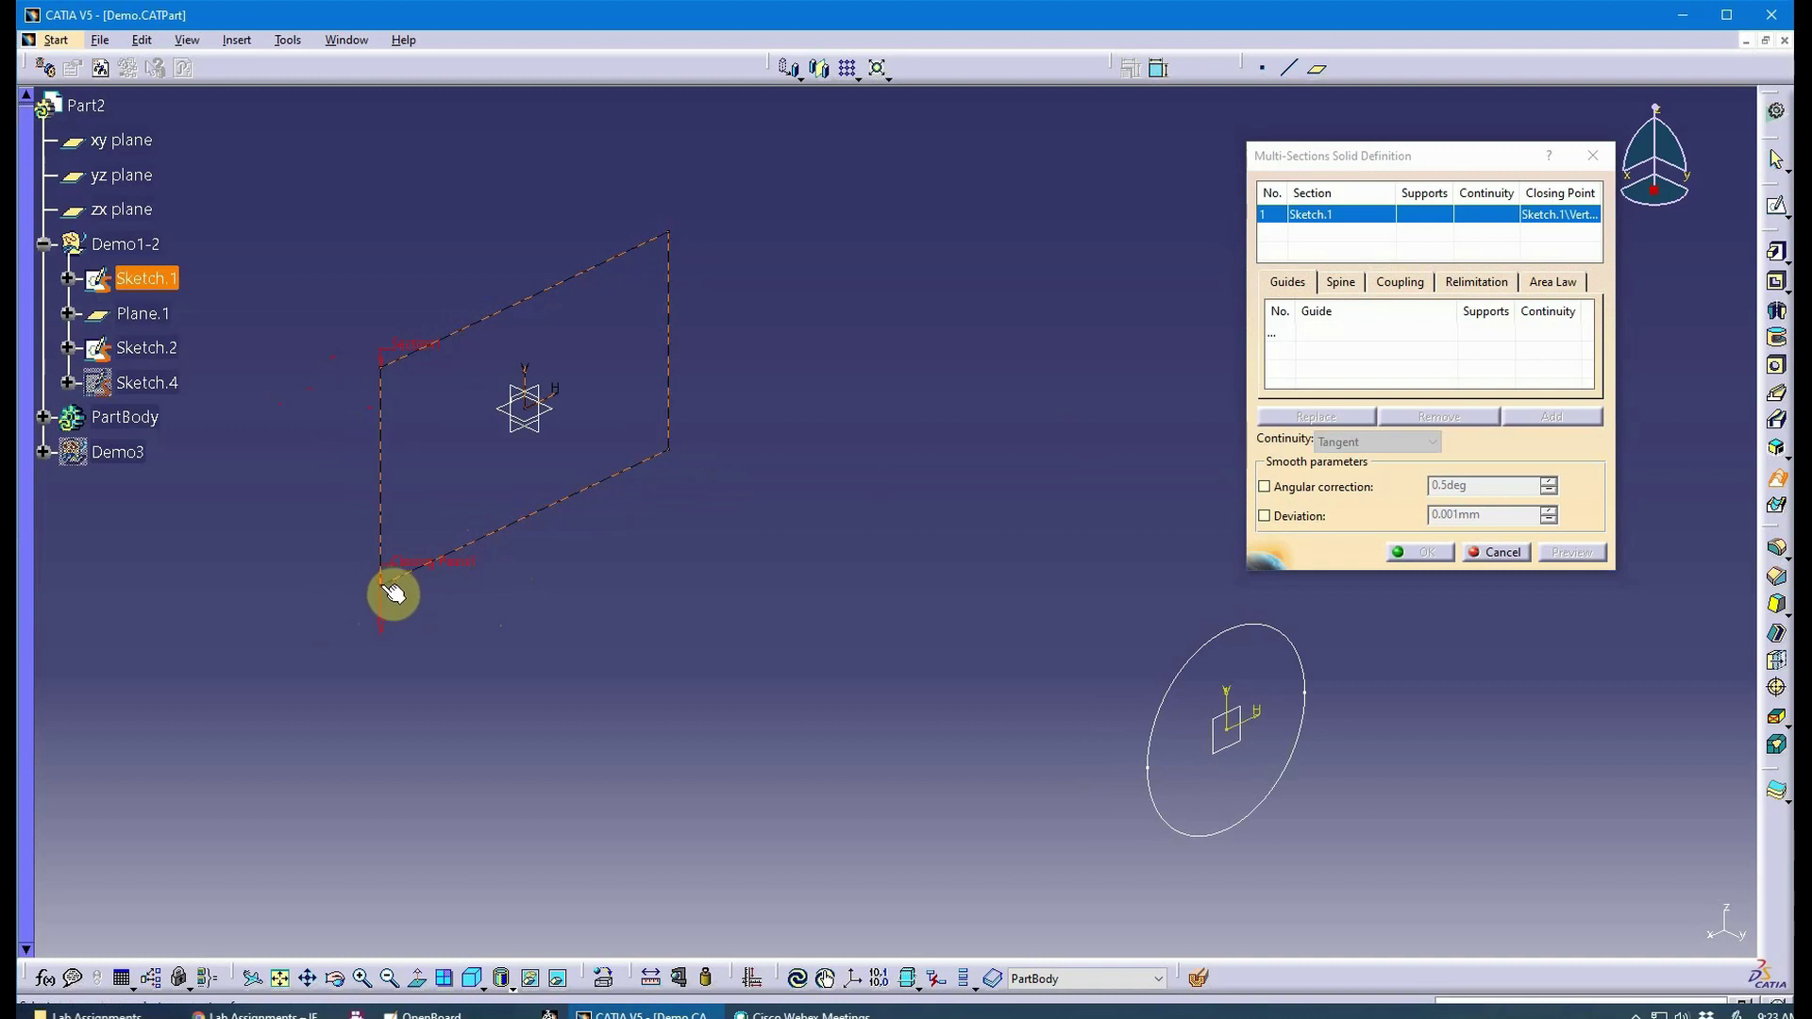
middle_click_drag(679, 628, 421, 548)
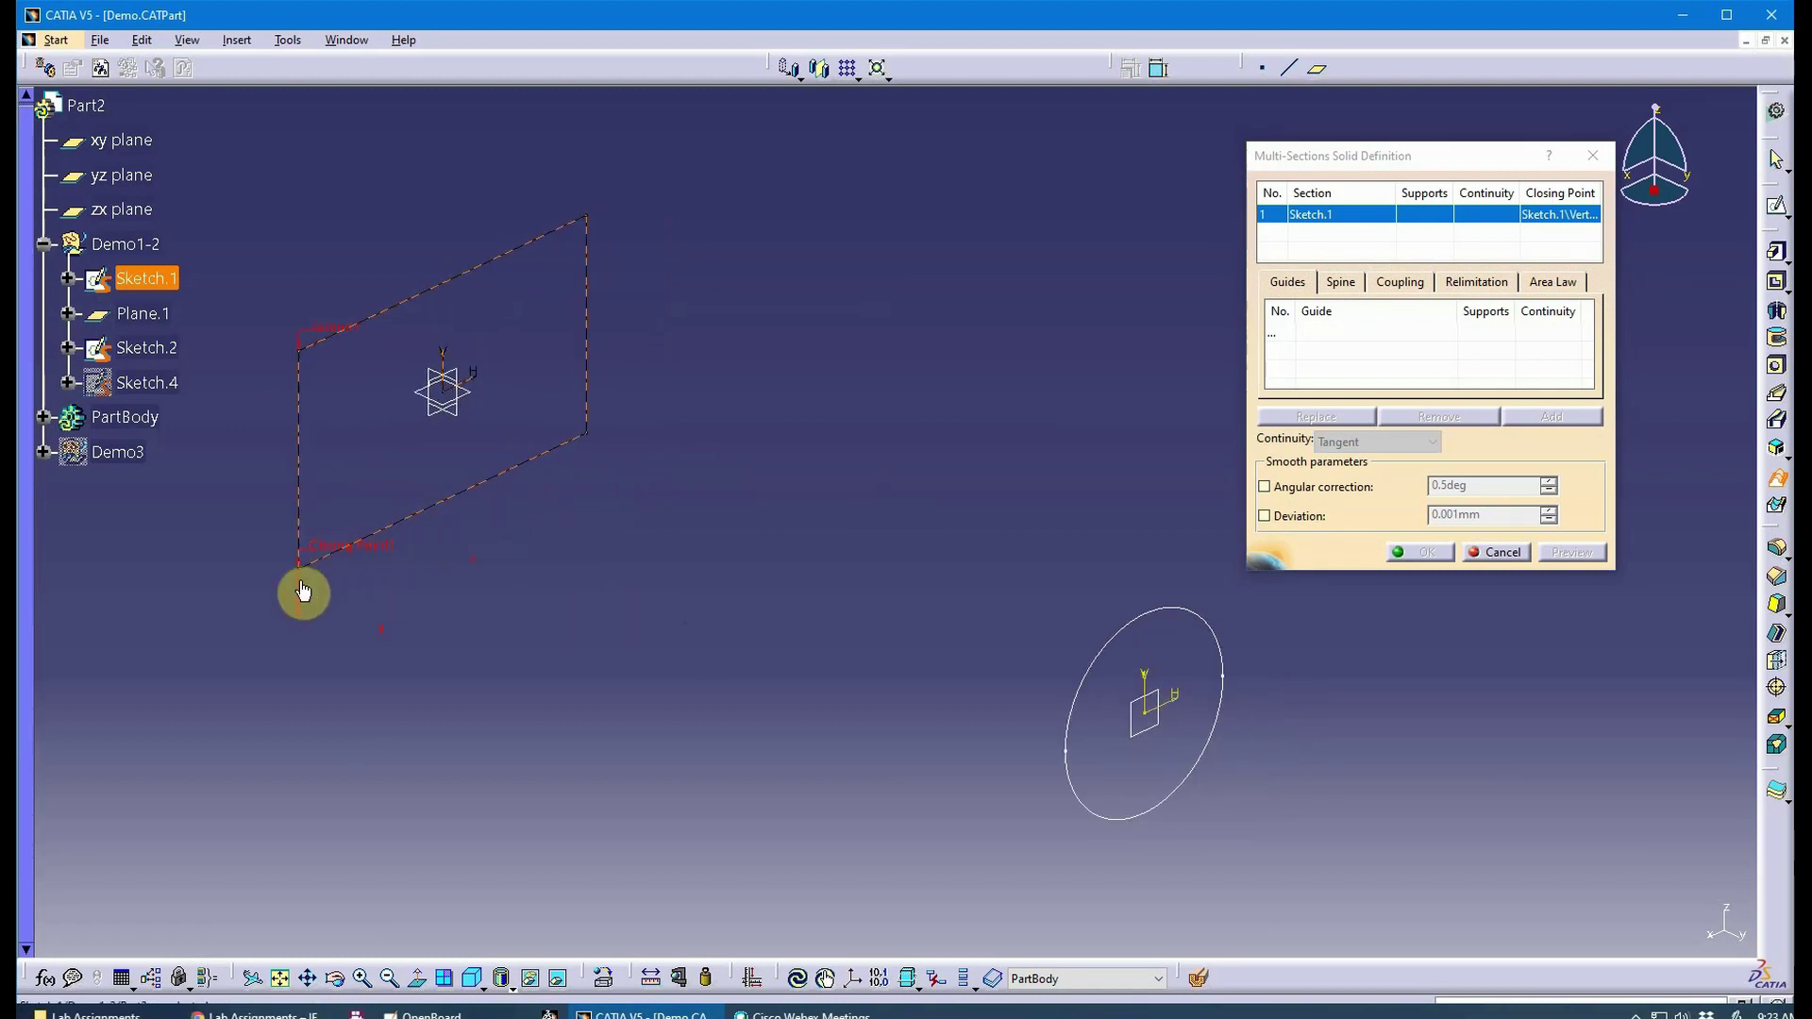
middle_click_drag(647, 628, 790, 621)
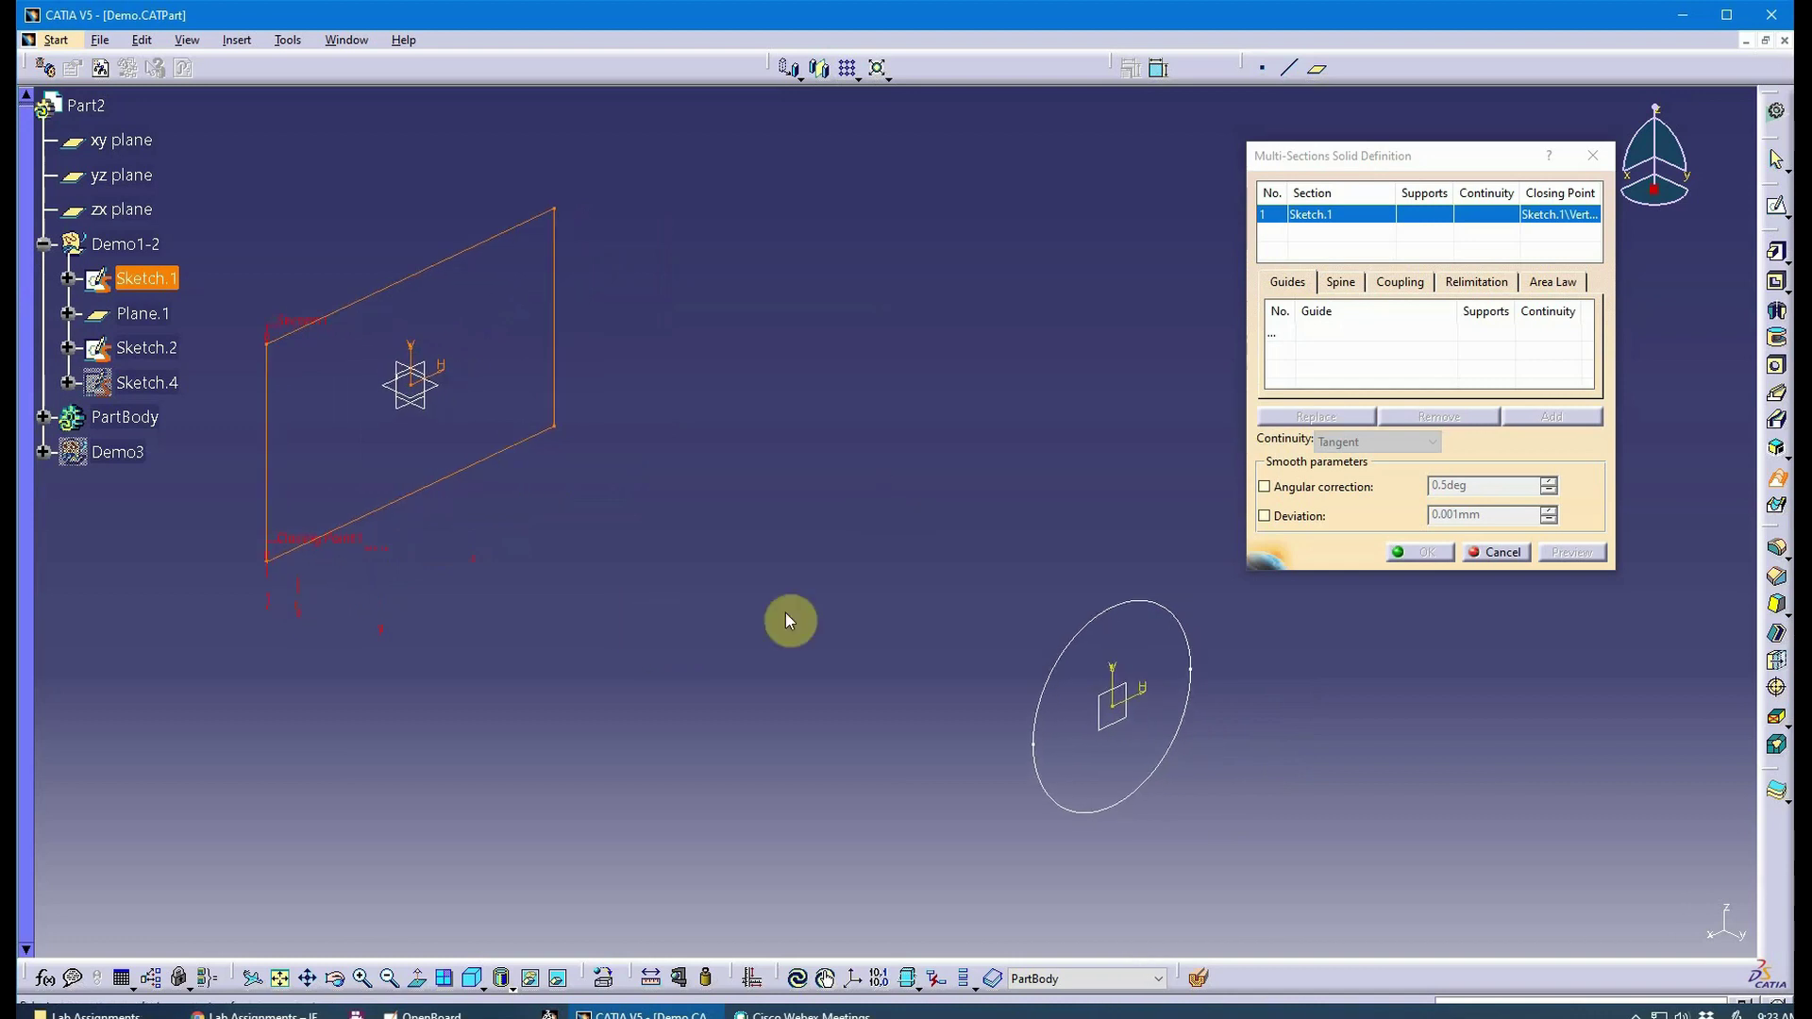
Add the circle sketch, Sketch.2, as the second section and replace the rectangle section's closing point with its upper-left corner.
left_click(1076, 658)
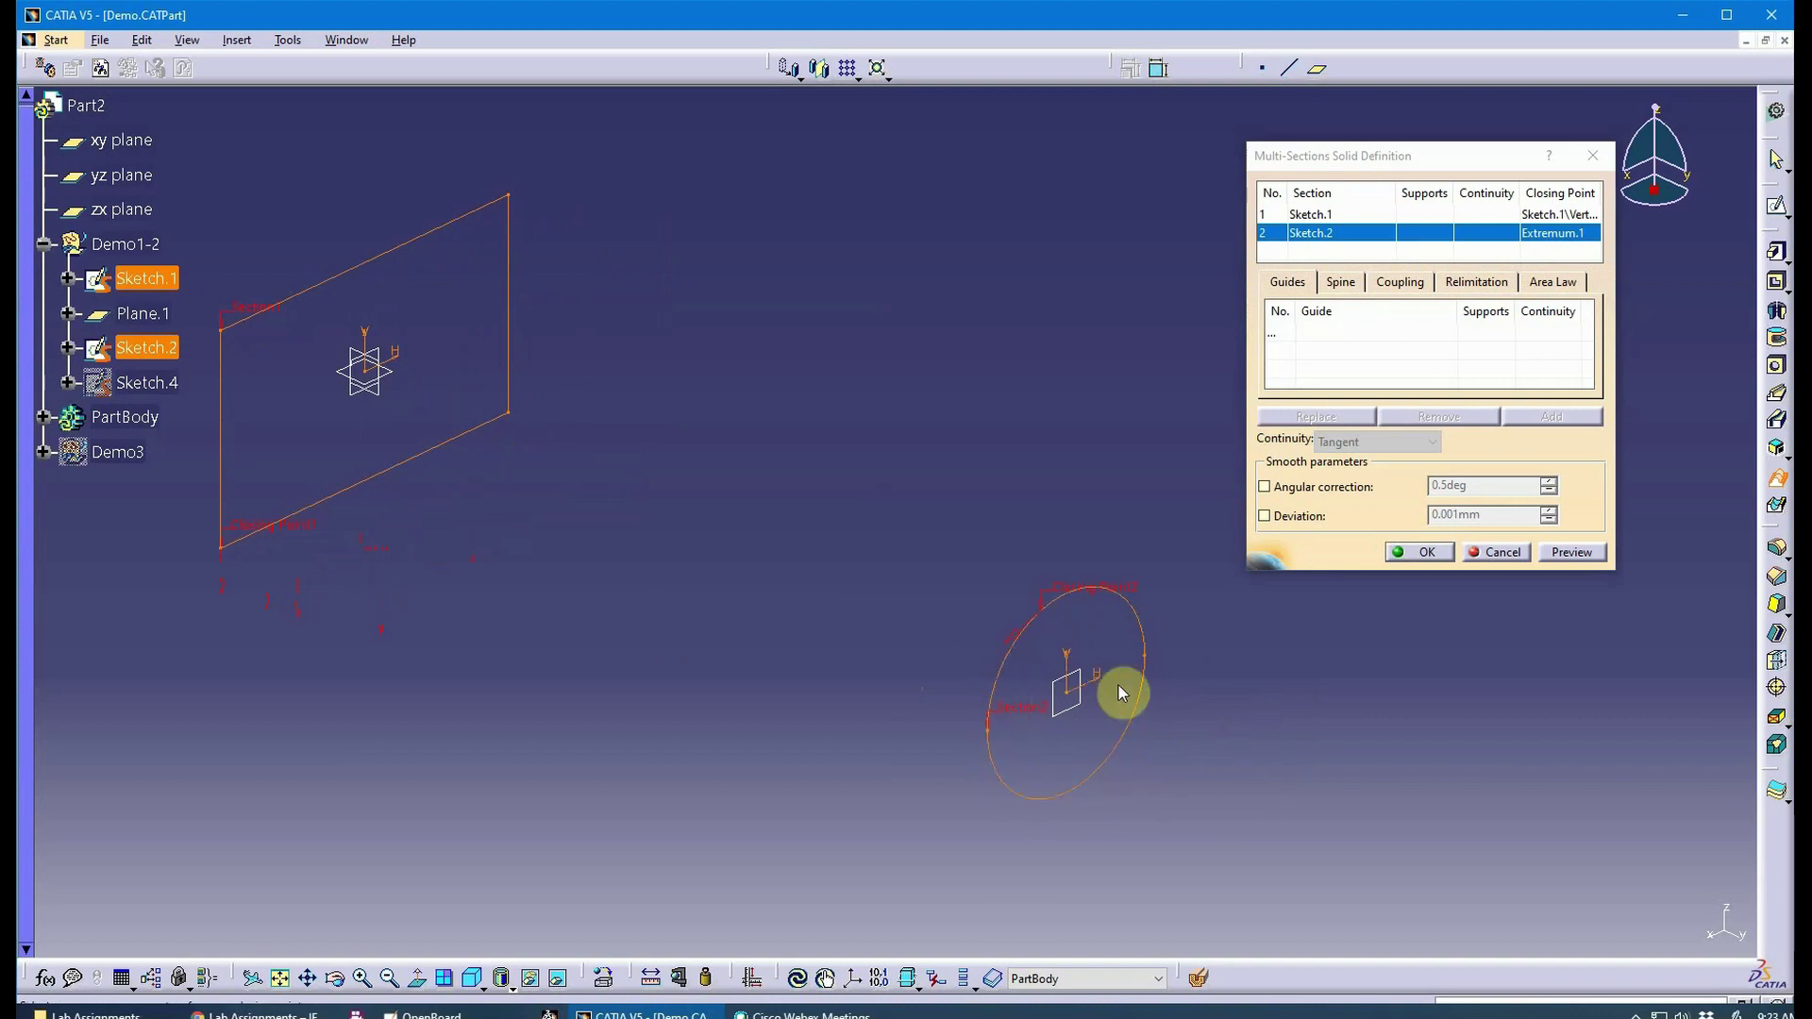
mouse_move(881, 676)
middle_mouse_down()
mouse_move(805, 619)
mouse_move(812, 638)
mouse_move(671, 599)
mouse_move(756, 623)
mouse_move(810, 666)
middle_mouse_up()
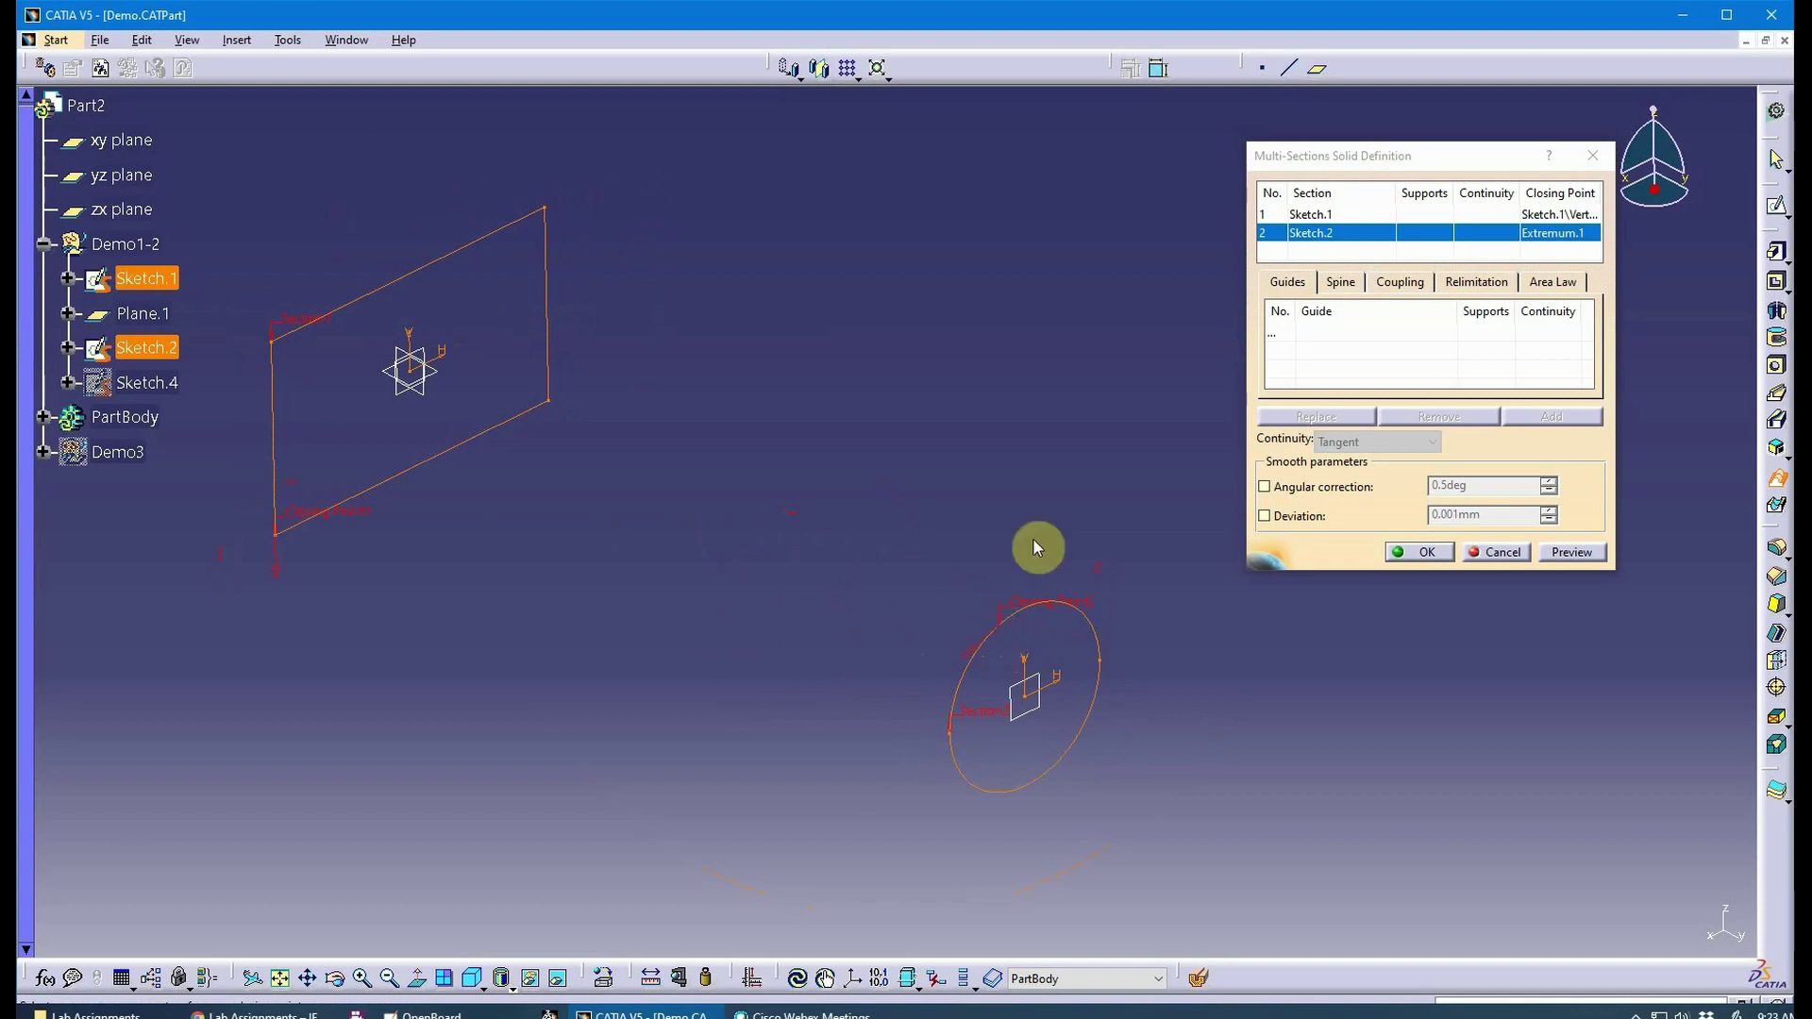
left_click(1317, 217)
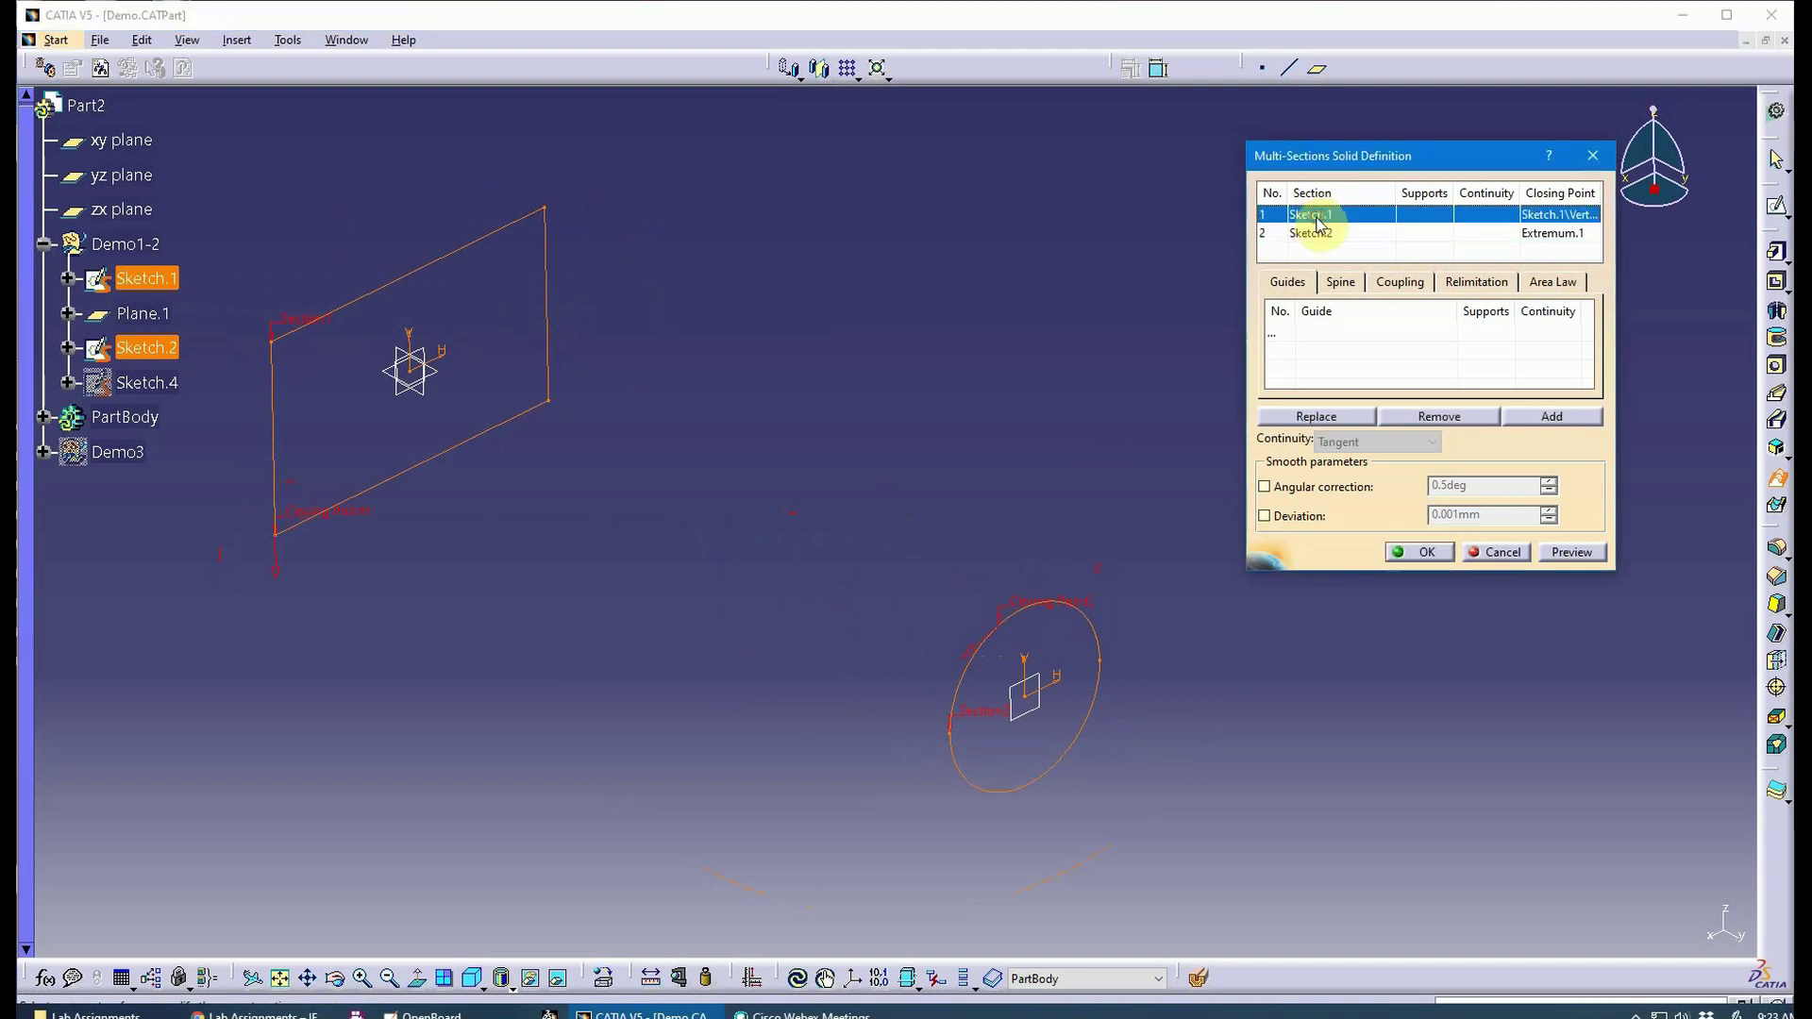
right_click(1318, 225)
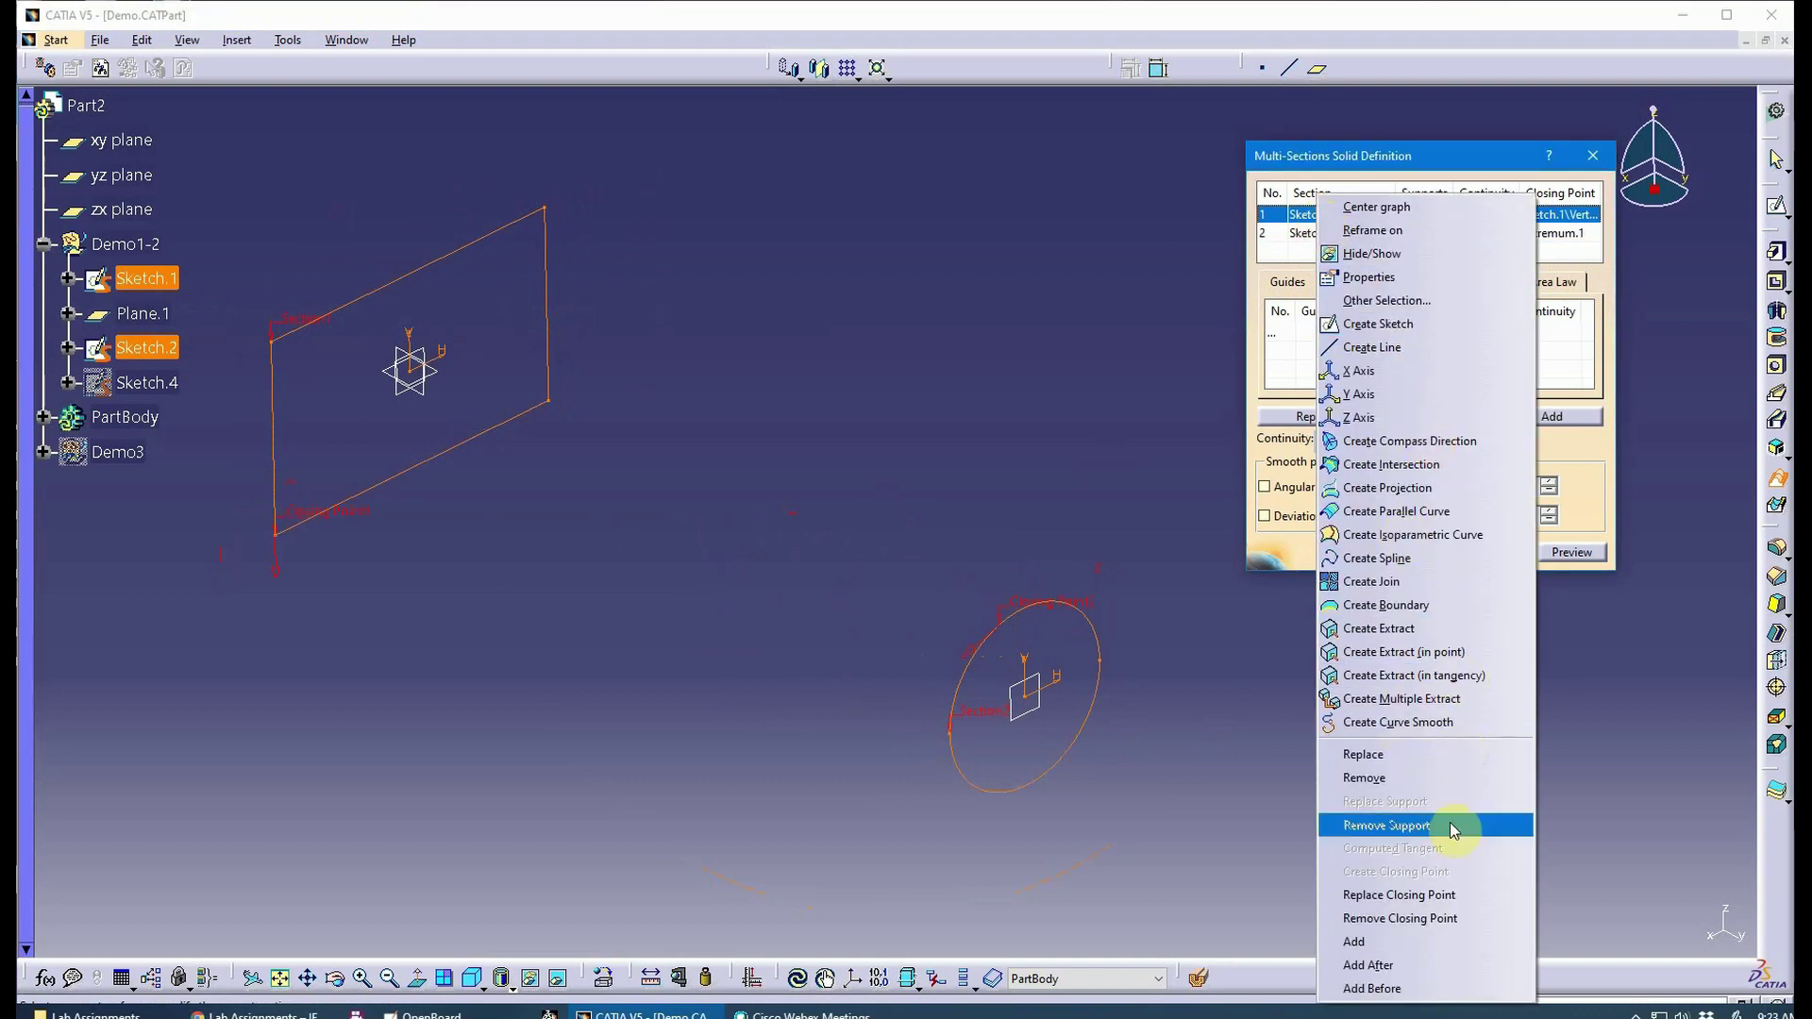
left_click(1441, 902)
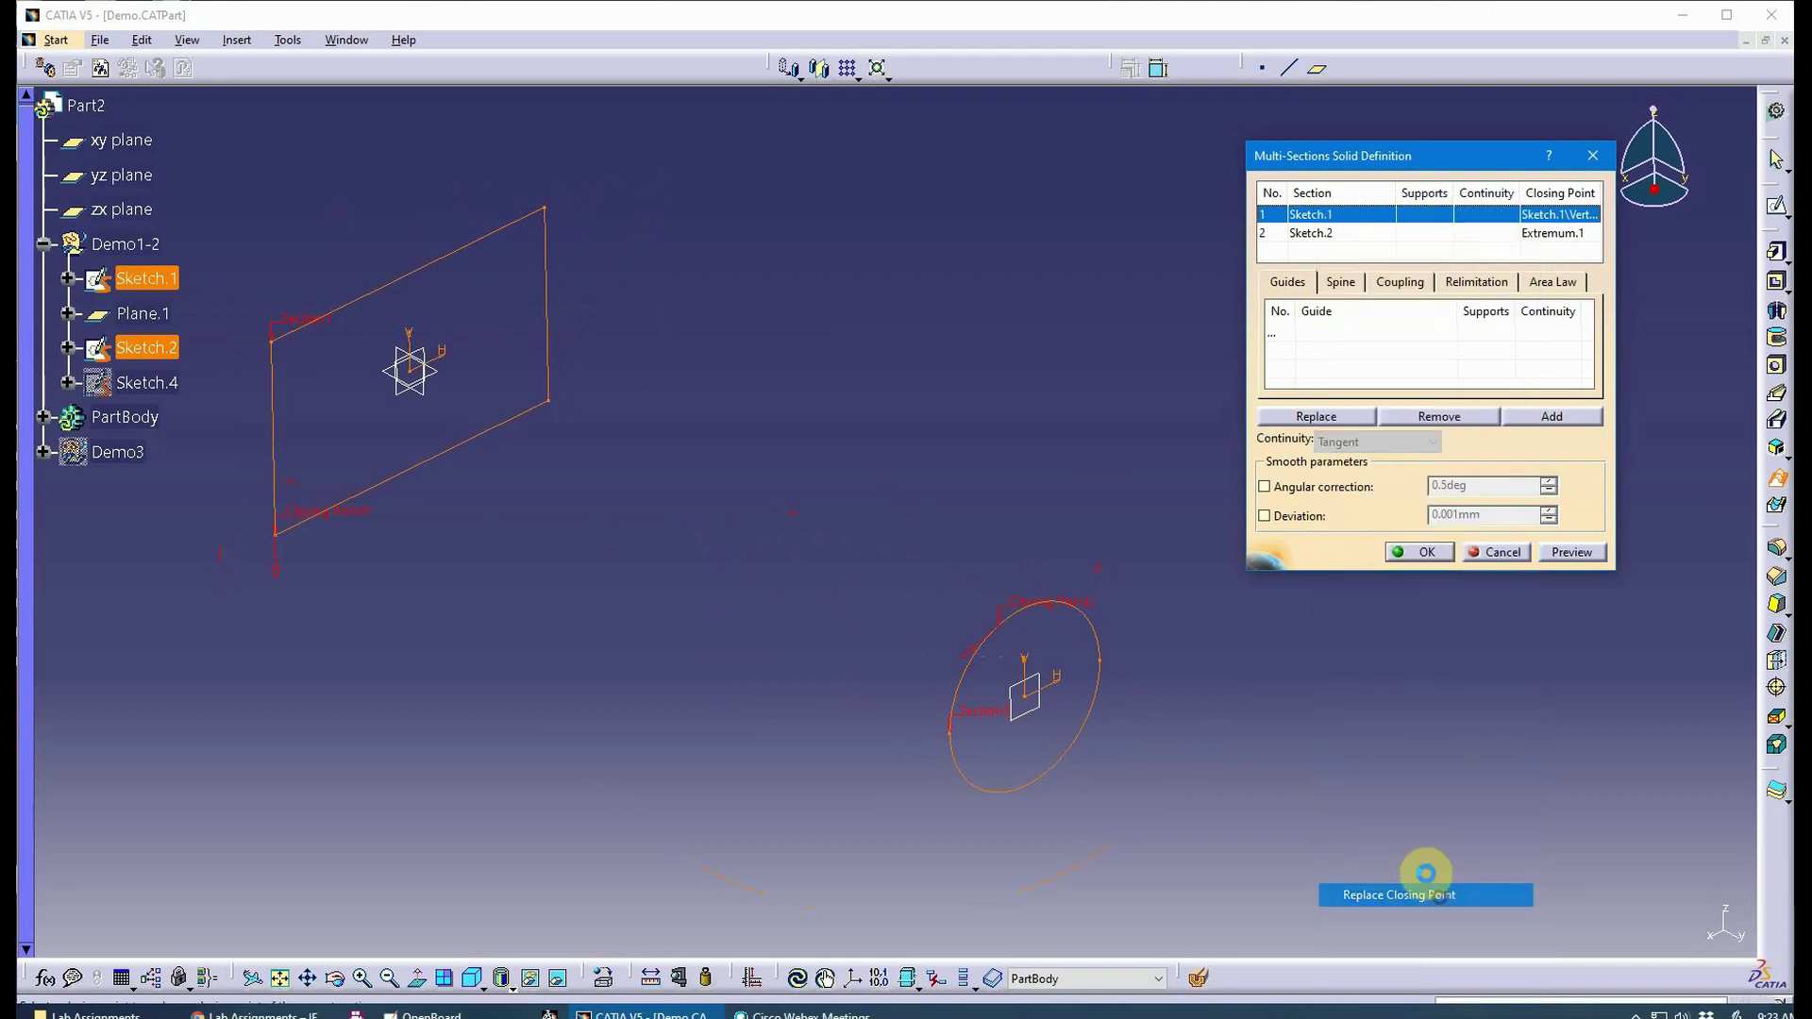
left_click(276, 343)
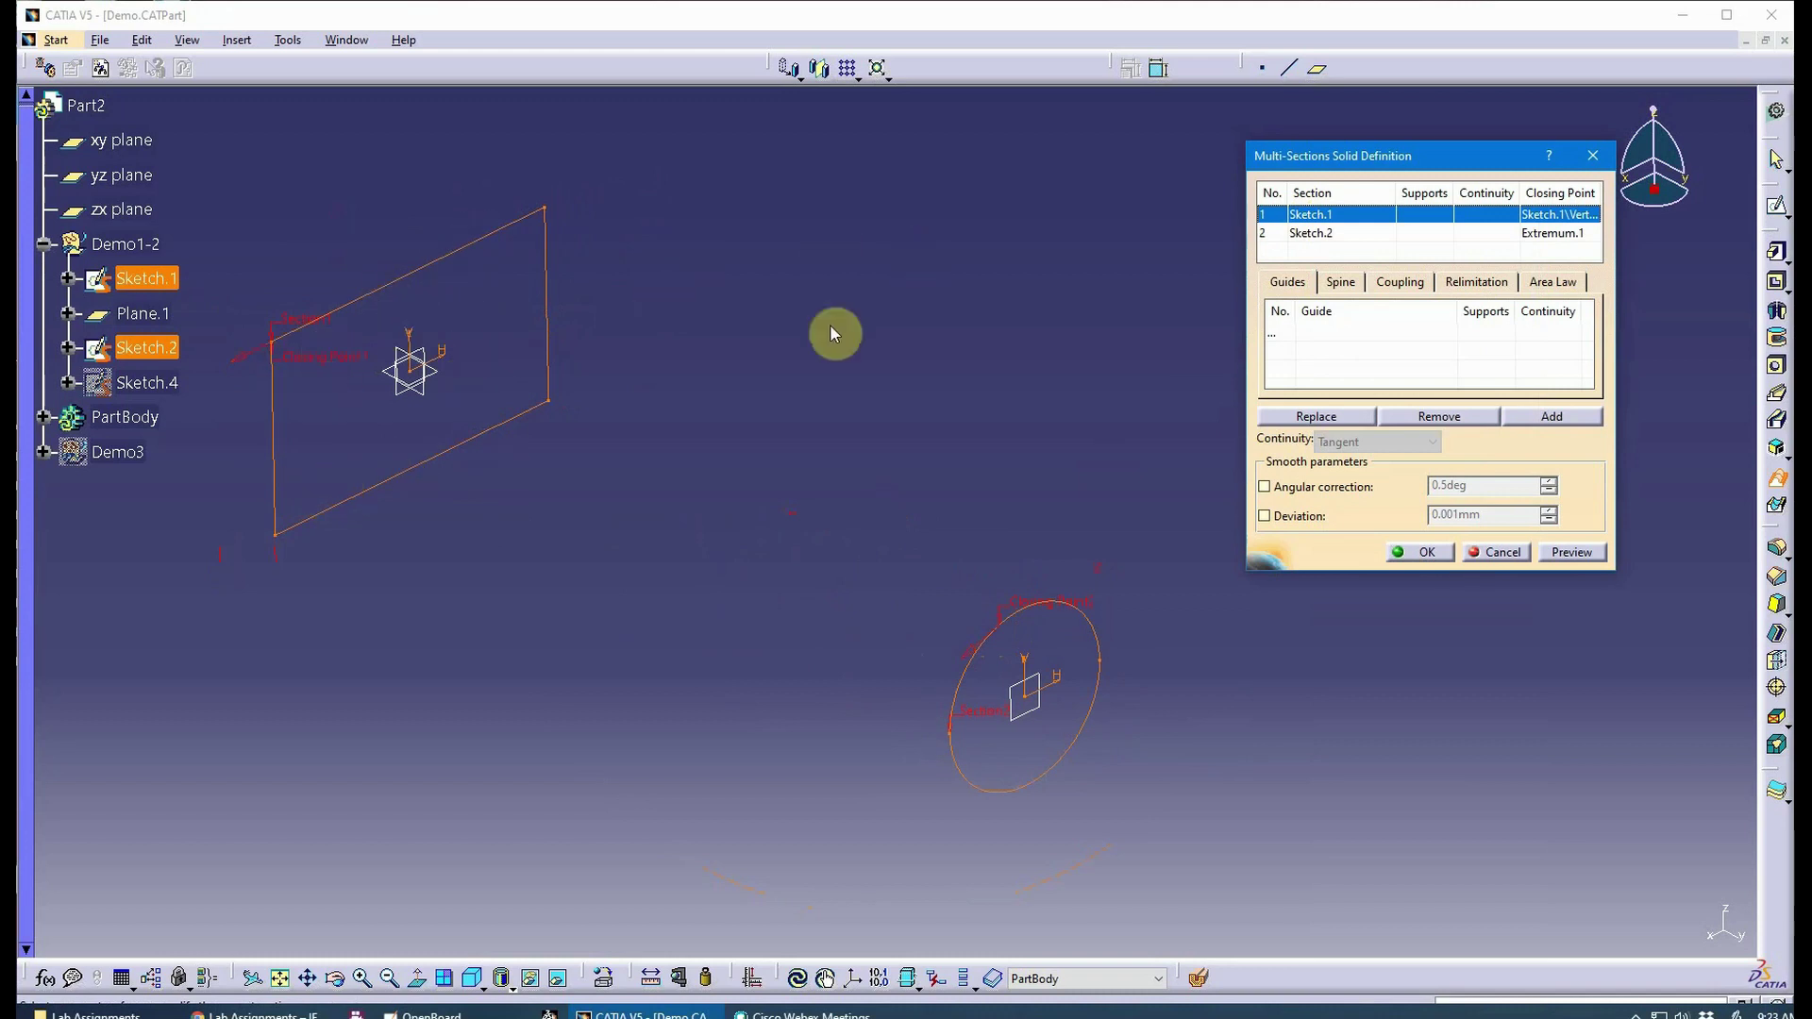
Set the sections coupling of the multi-sections solid to Ratio and preview the result.
left_click(1568, 555)
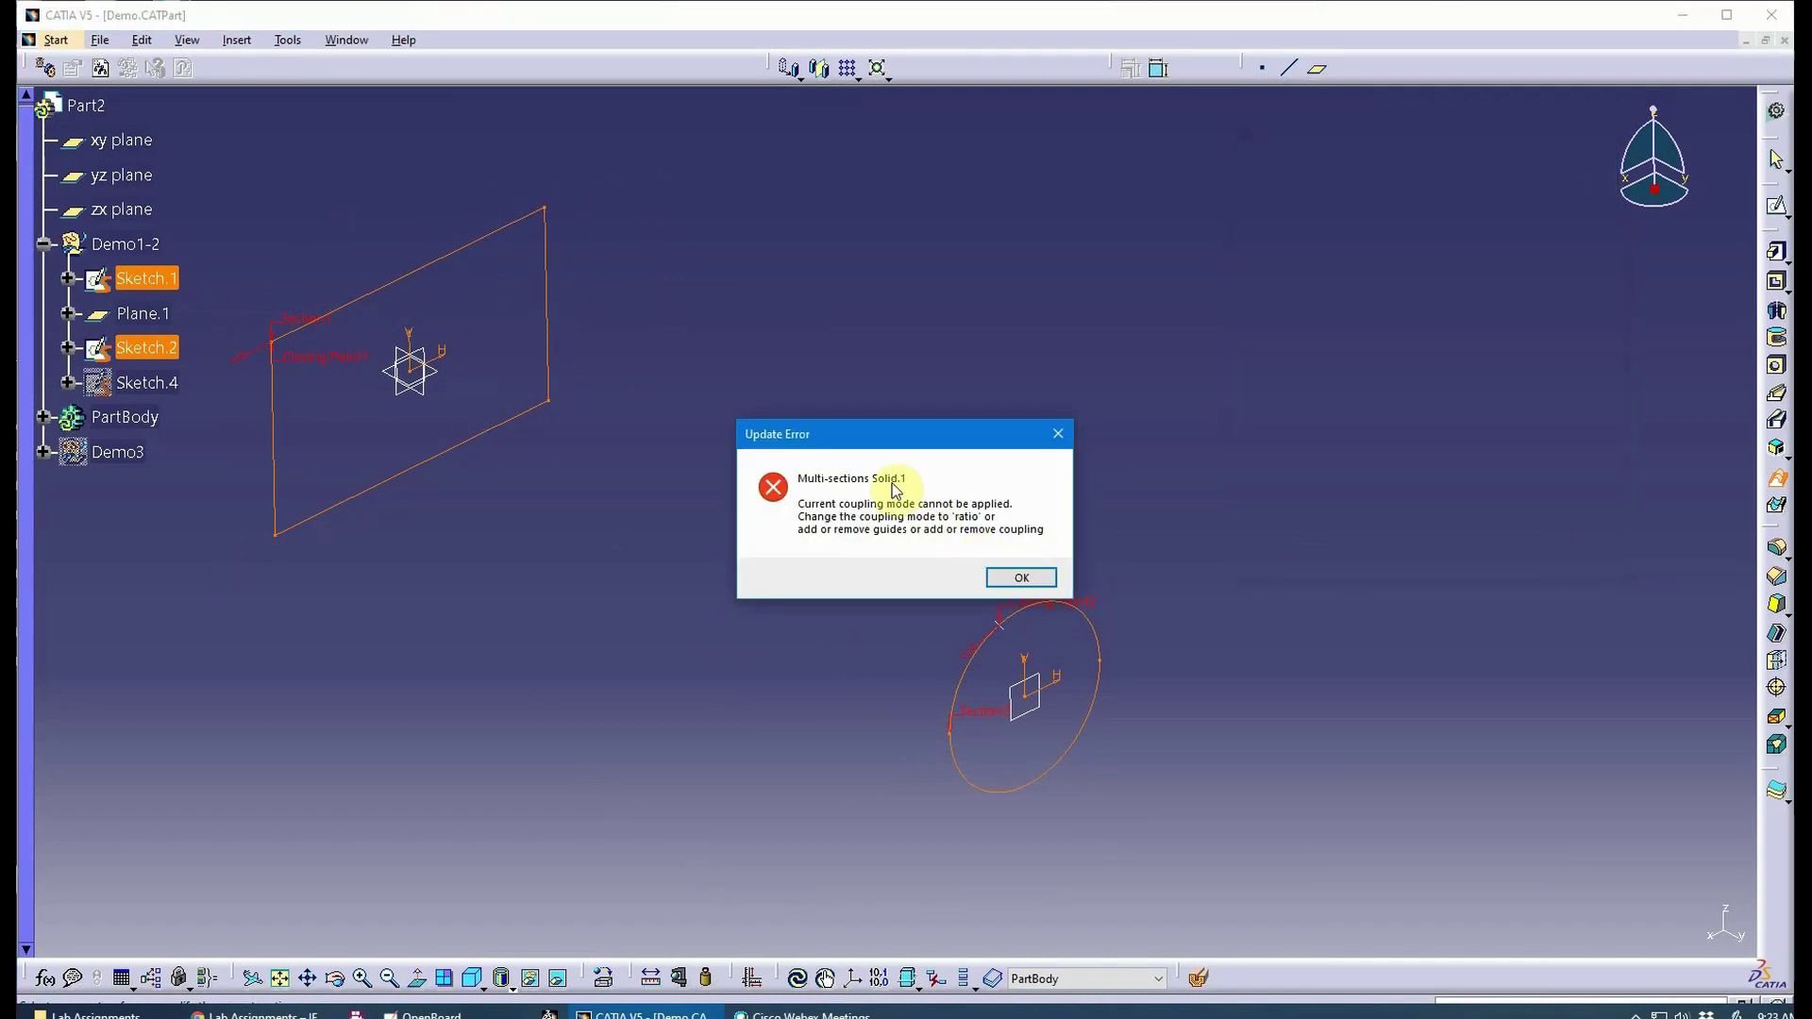
left_click(1019, 577)
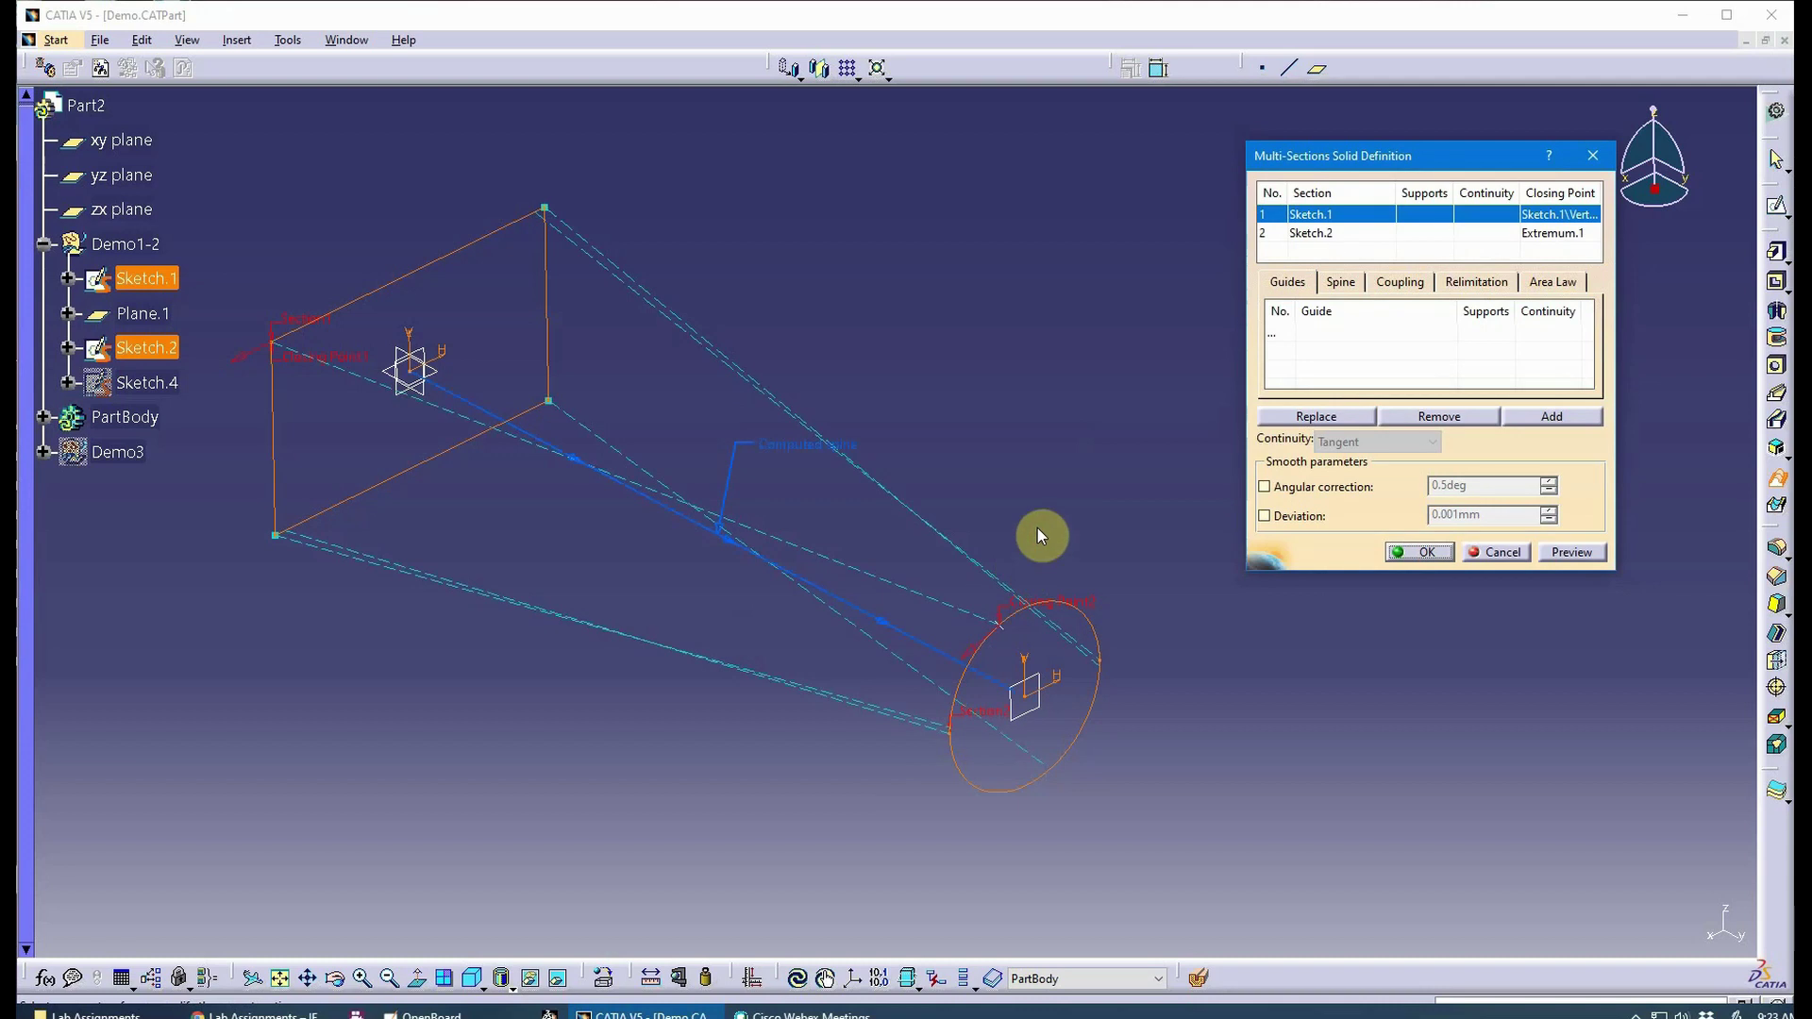
left_click(998, 469)
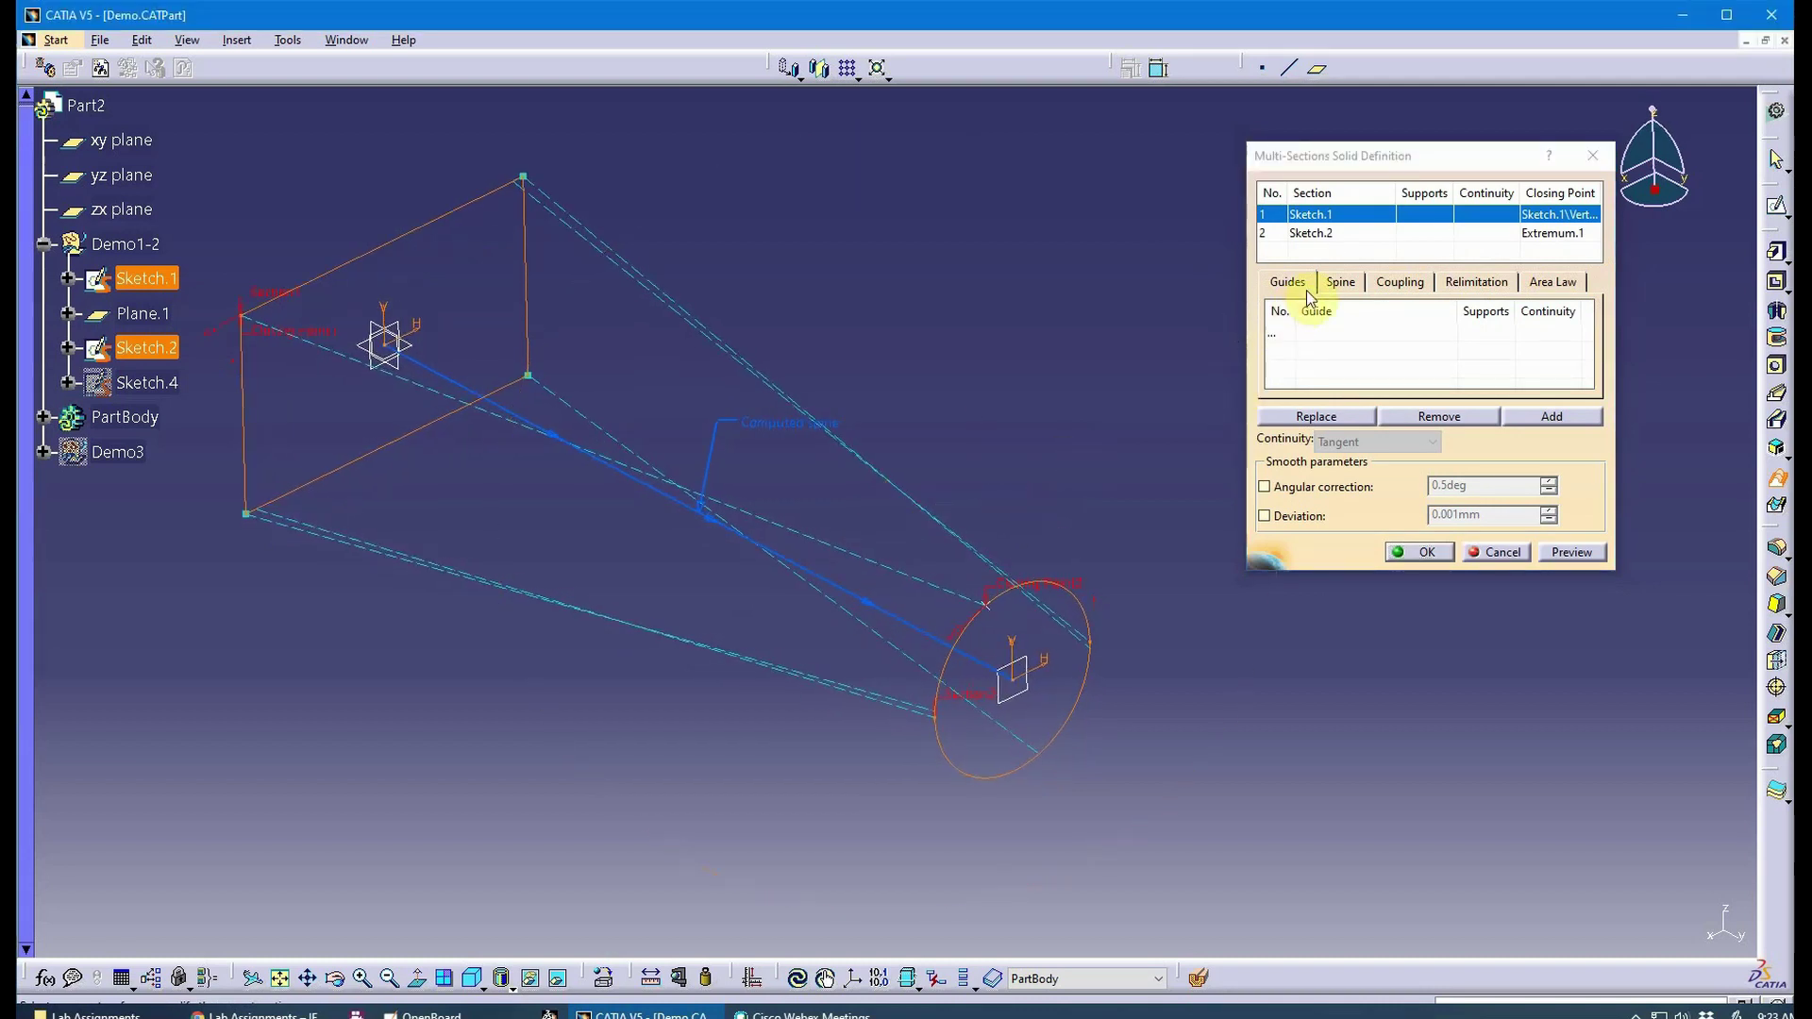
left_click(1401, 283)
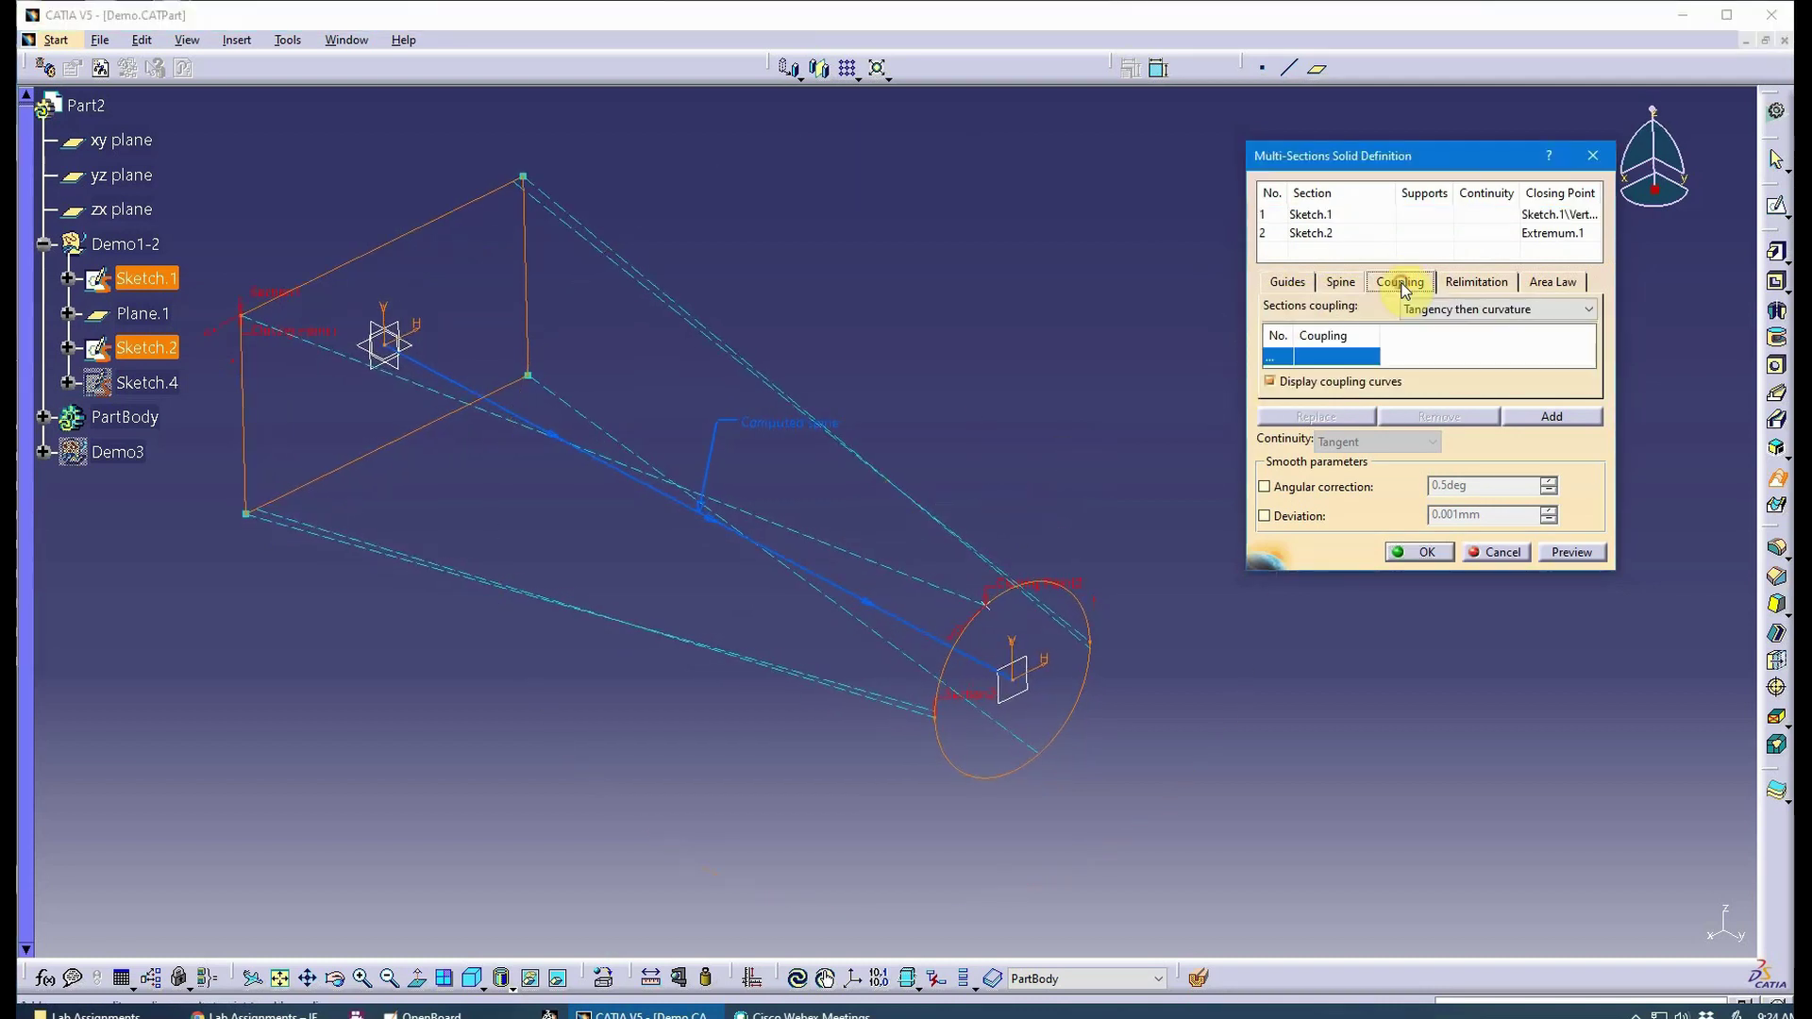
left_click(1456, 311)
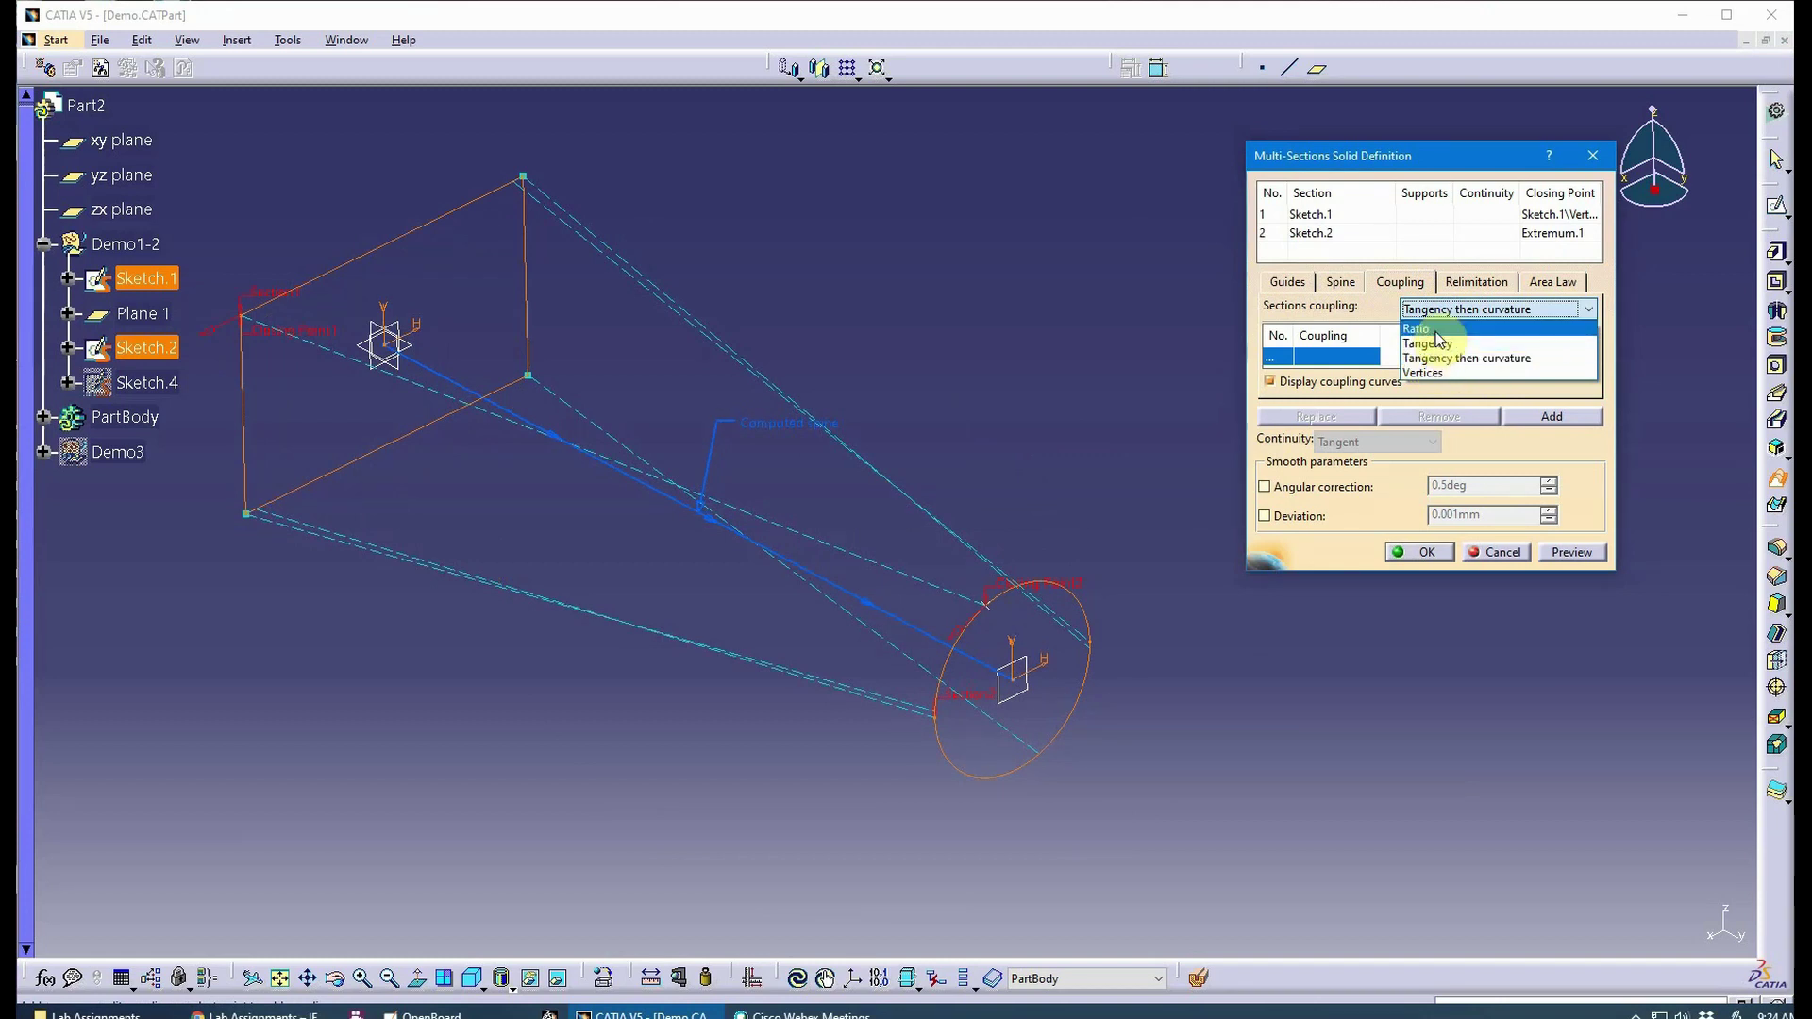
left_click(1436, 331)
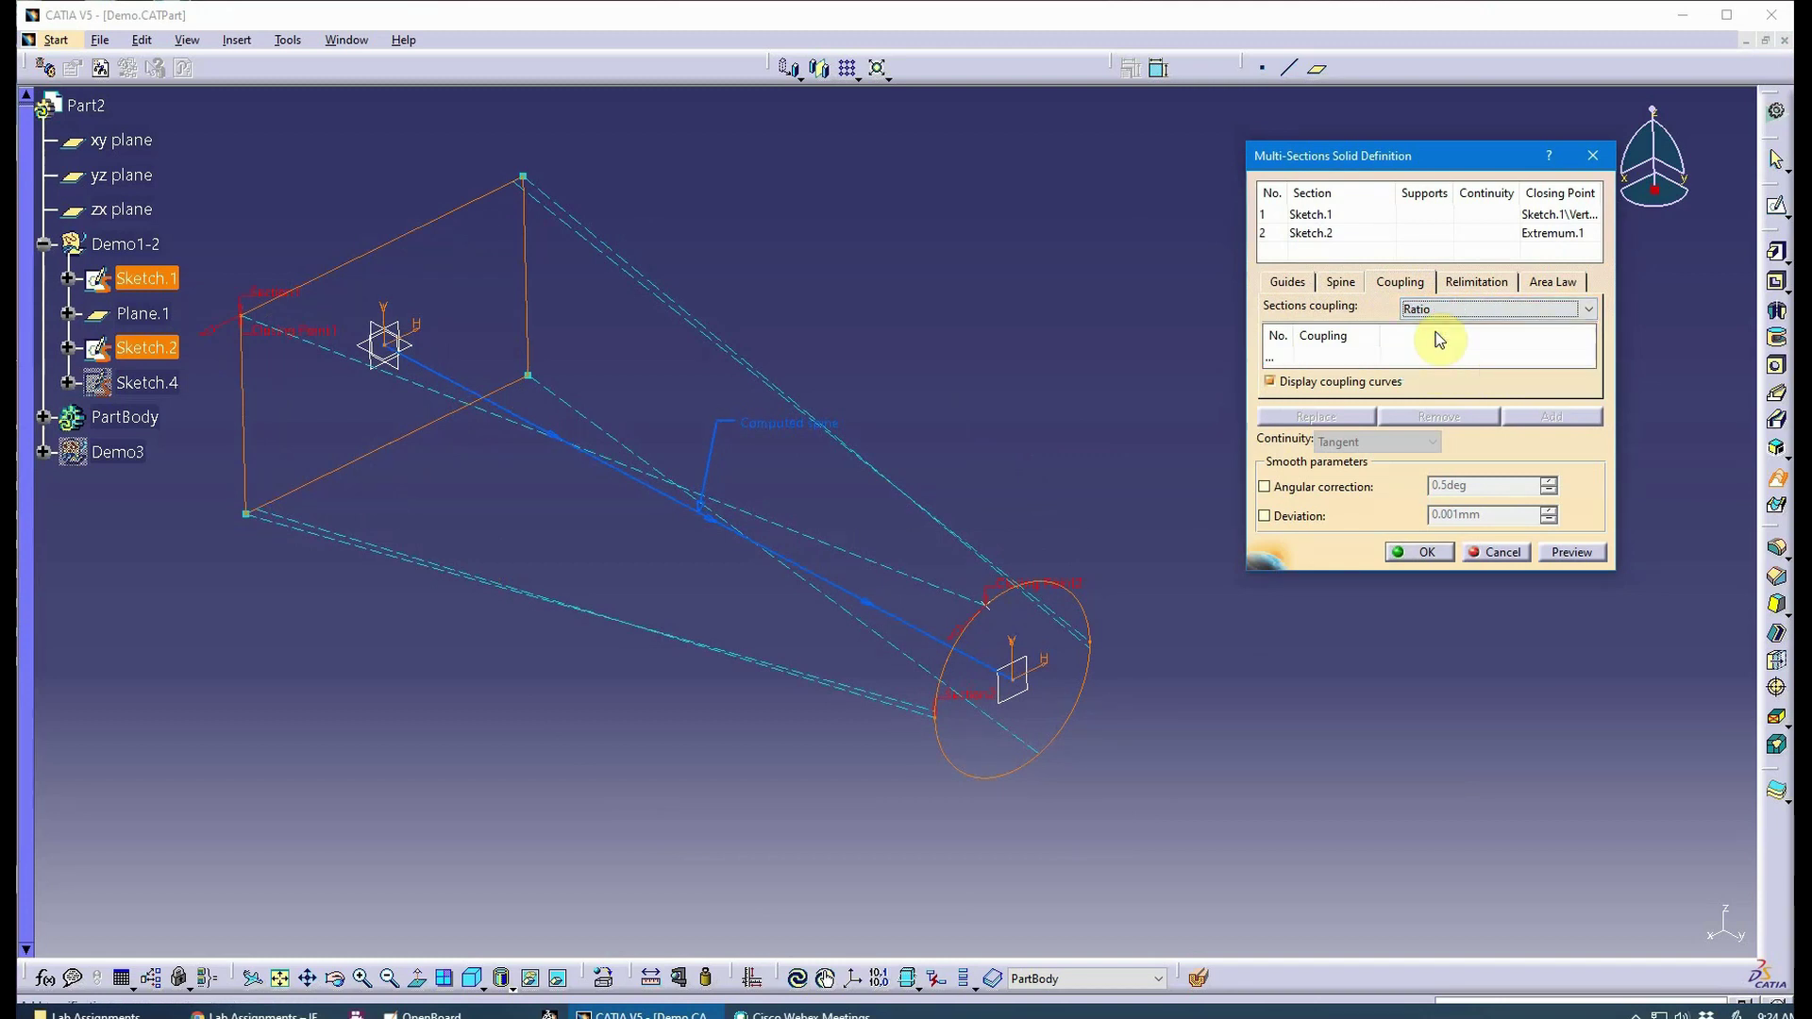
left_click(1559, 555)
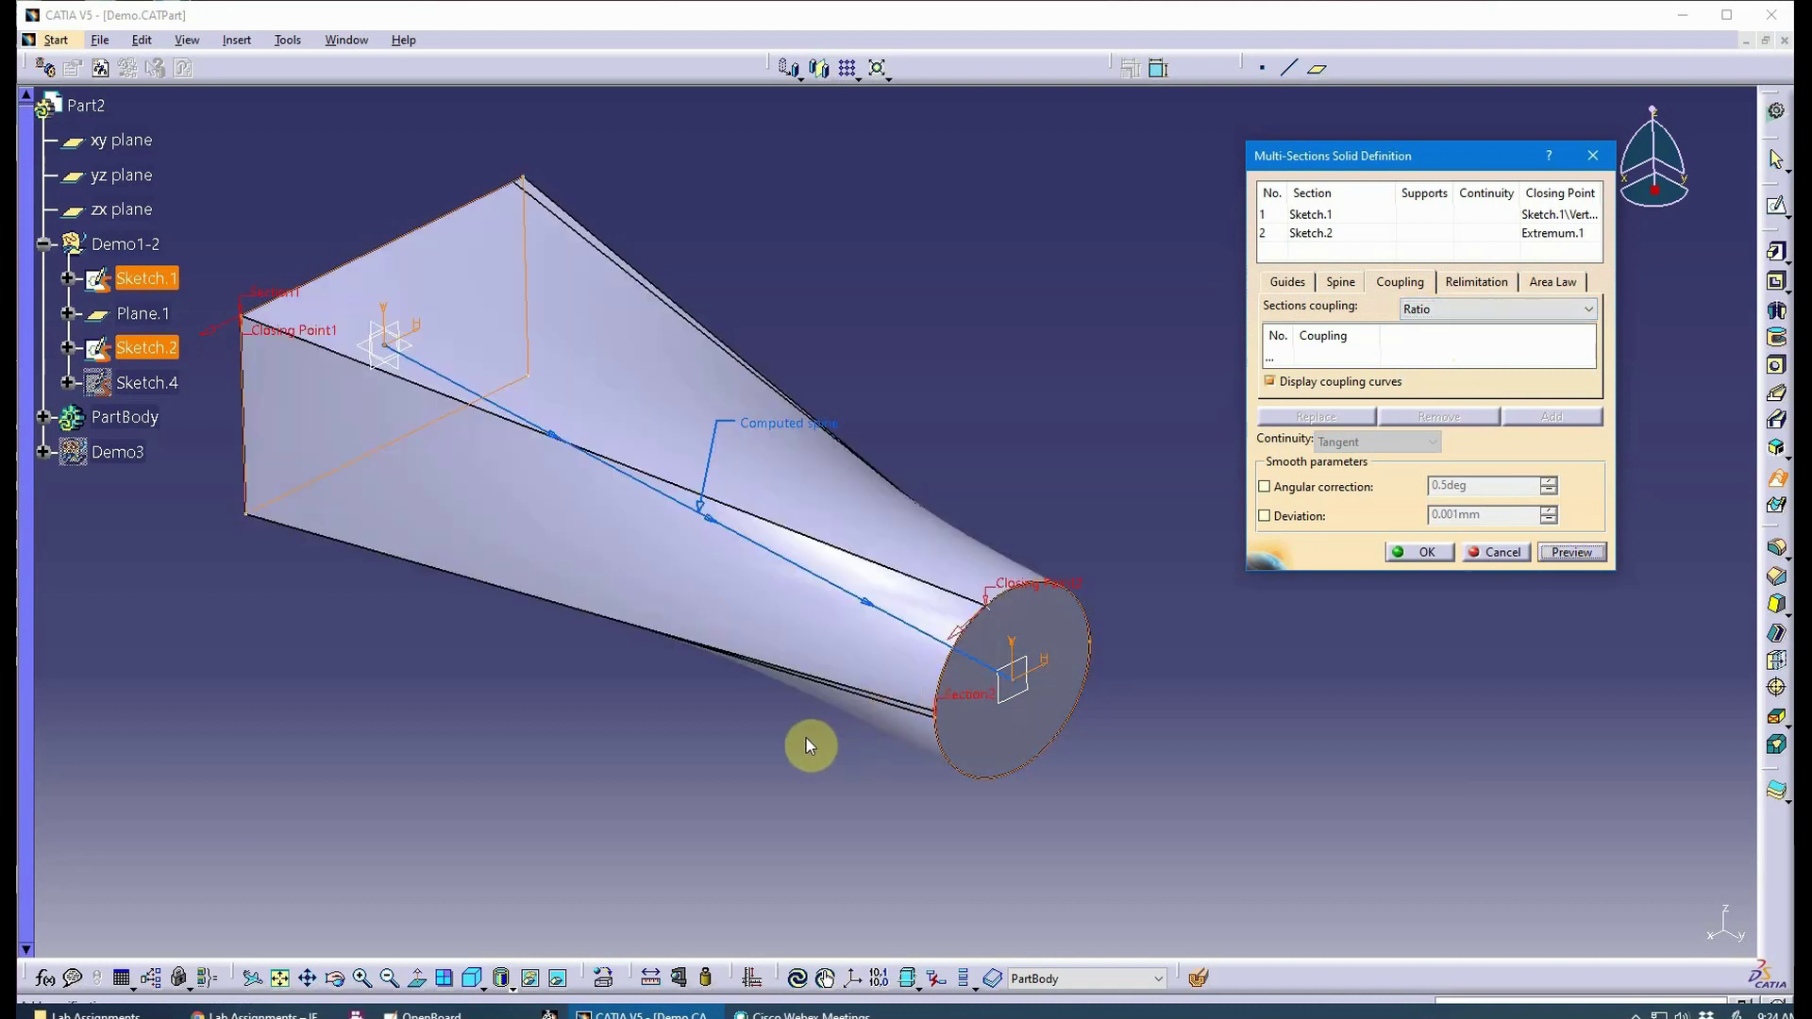
Examine the previewed solid from several angles, checking how the rectangle's corners and closing point connect to the circular section.
middle_click_drag(825, 755, 757, 759)
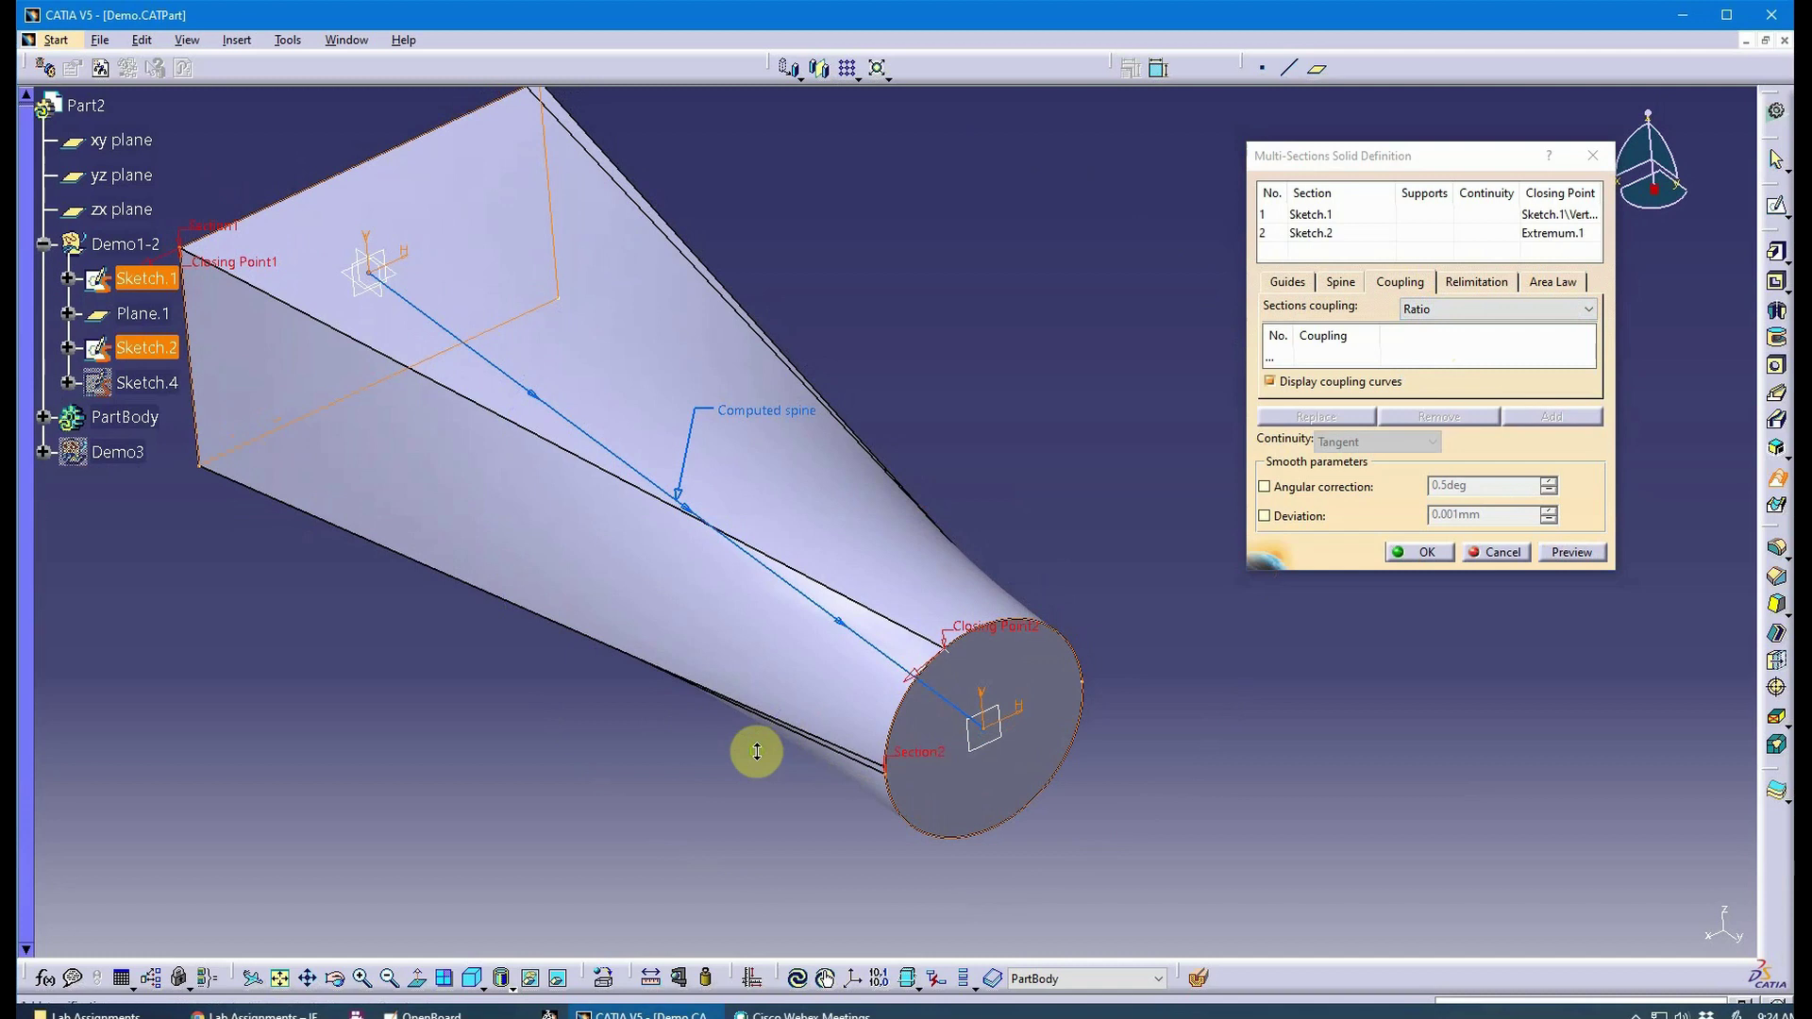
middle_click_drag(757, 752, 716, 745)
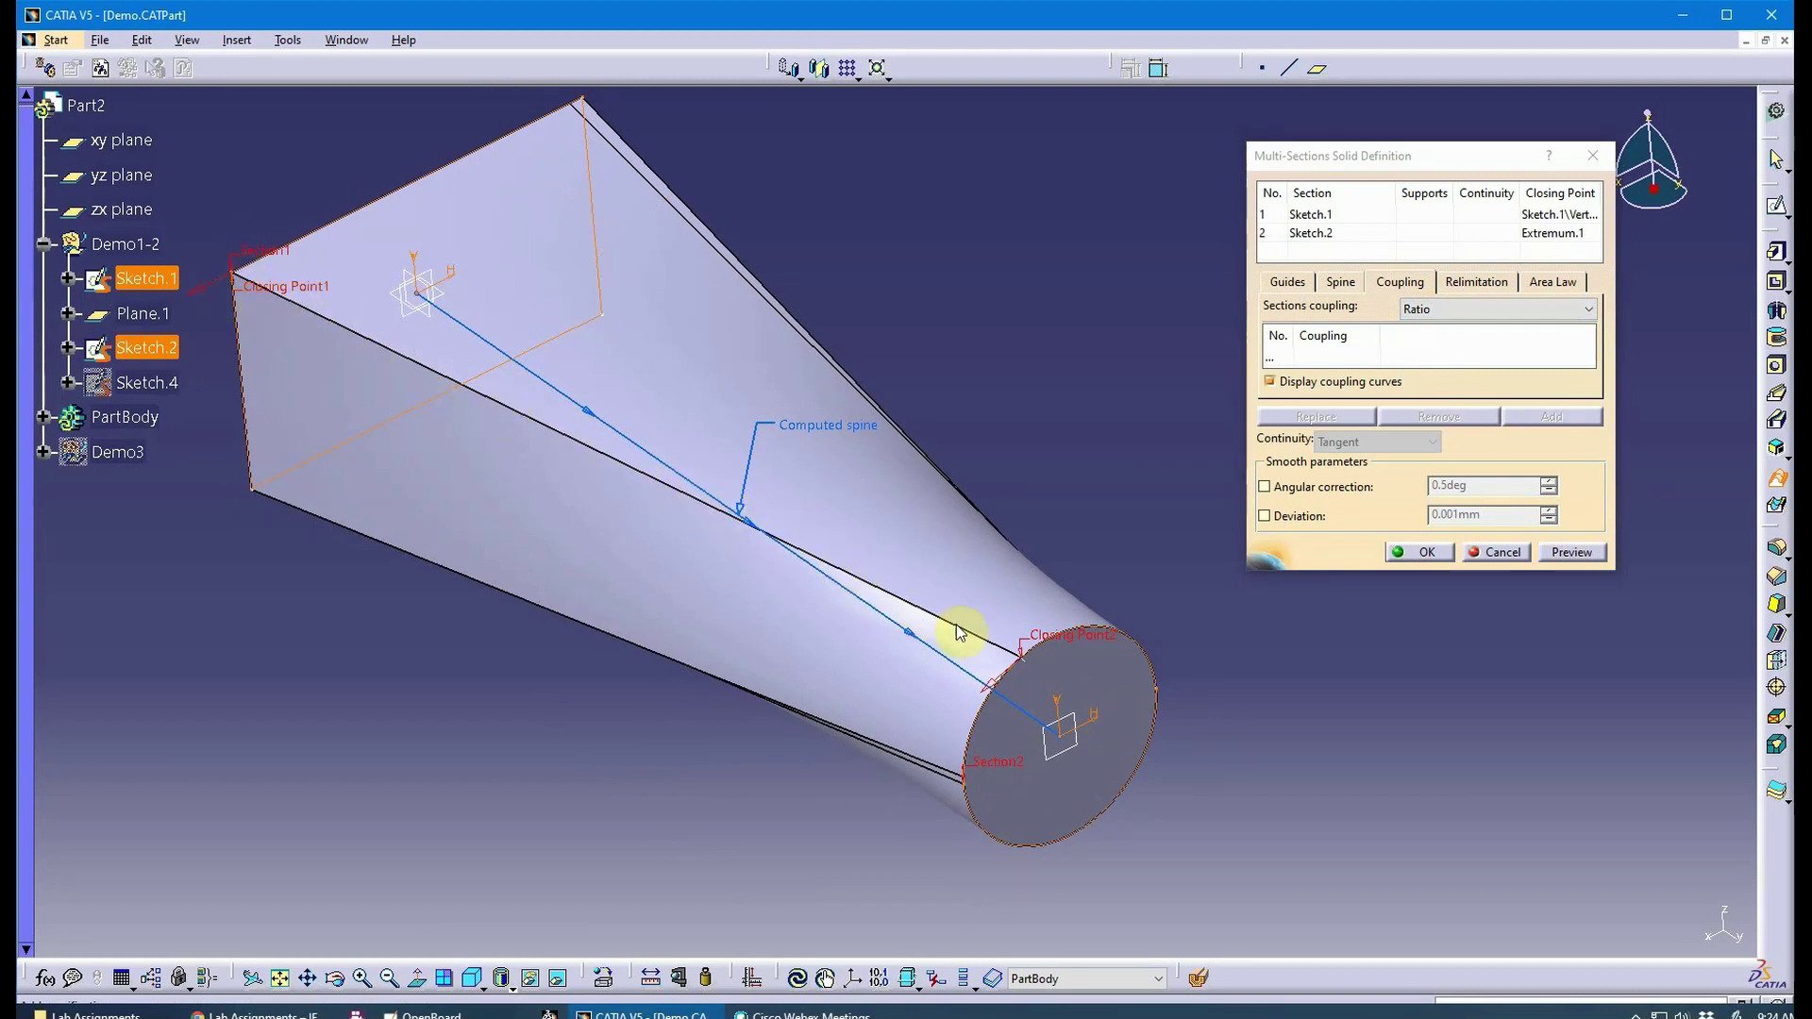
middle_click_drag(1028, 667, 1004, 502)
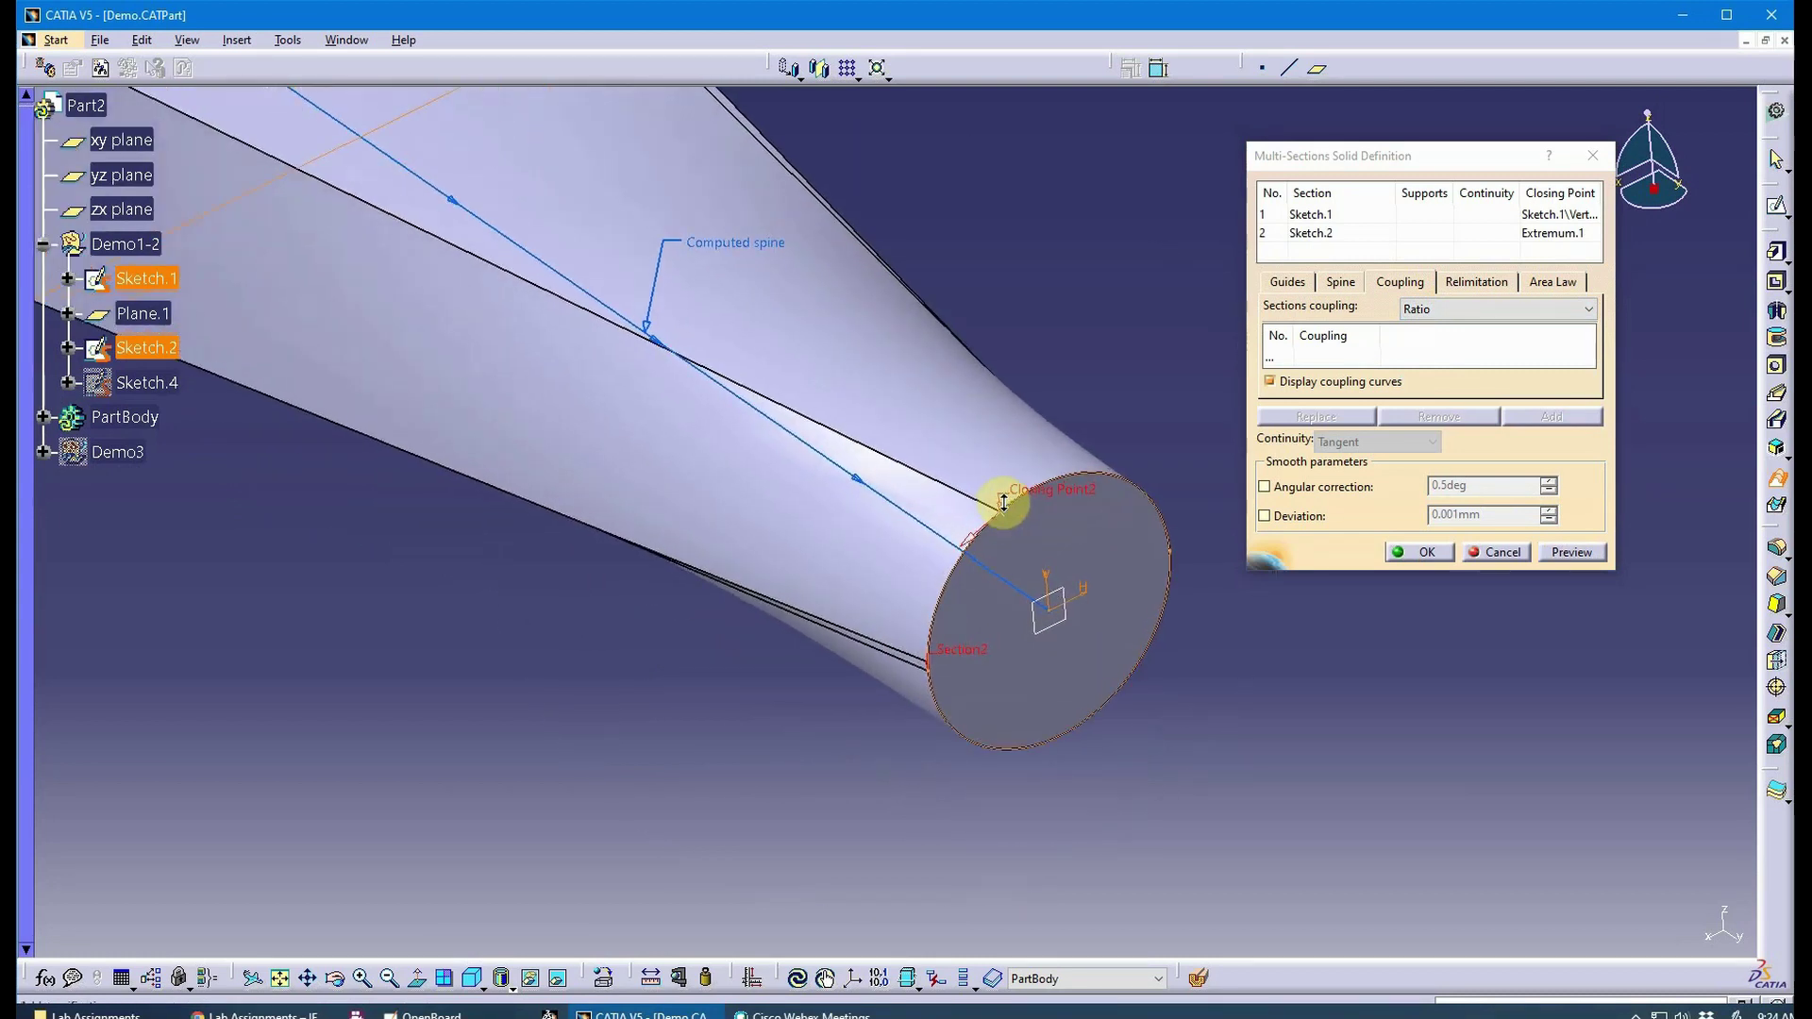
middle_click_drag(894, 568, 788, 721)
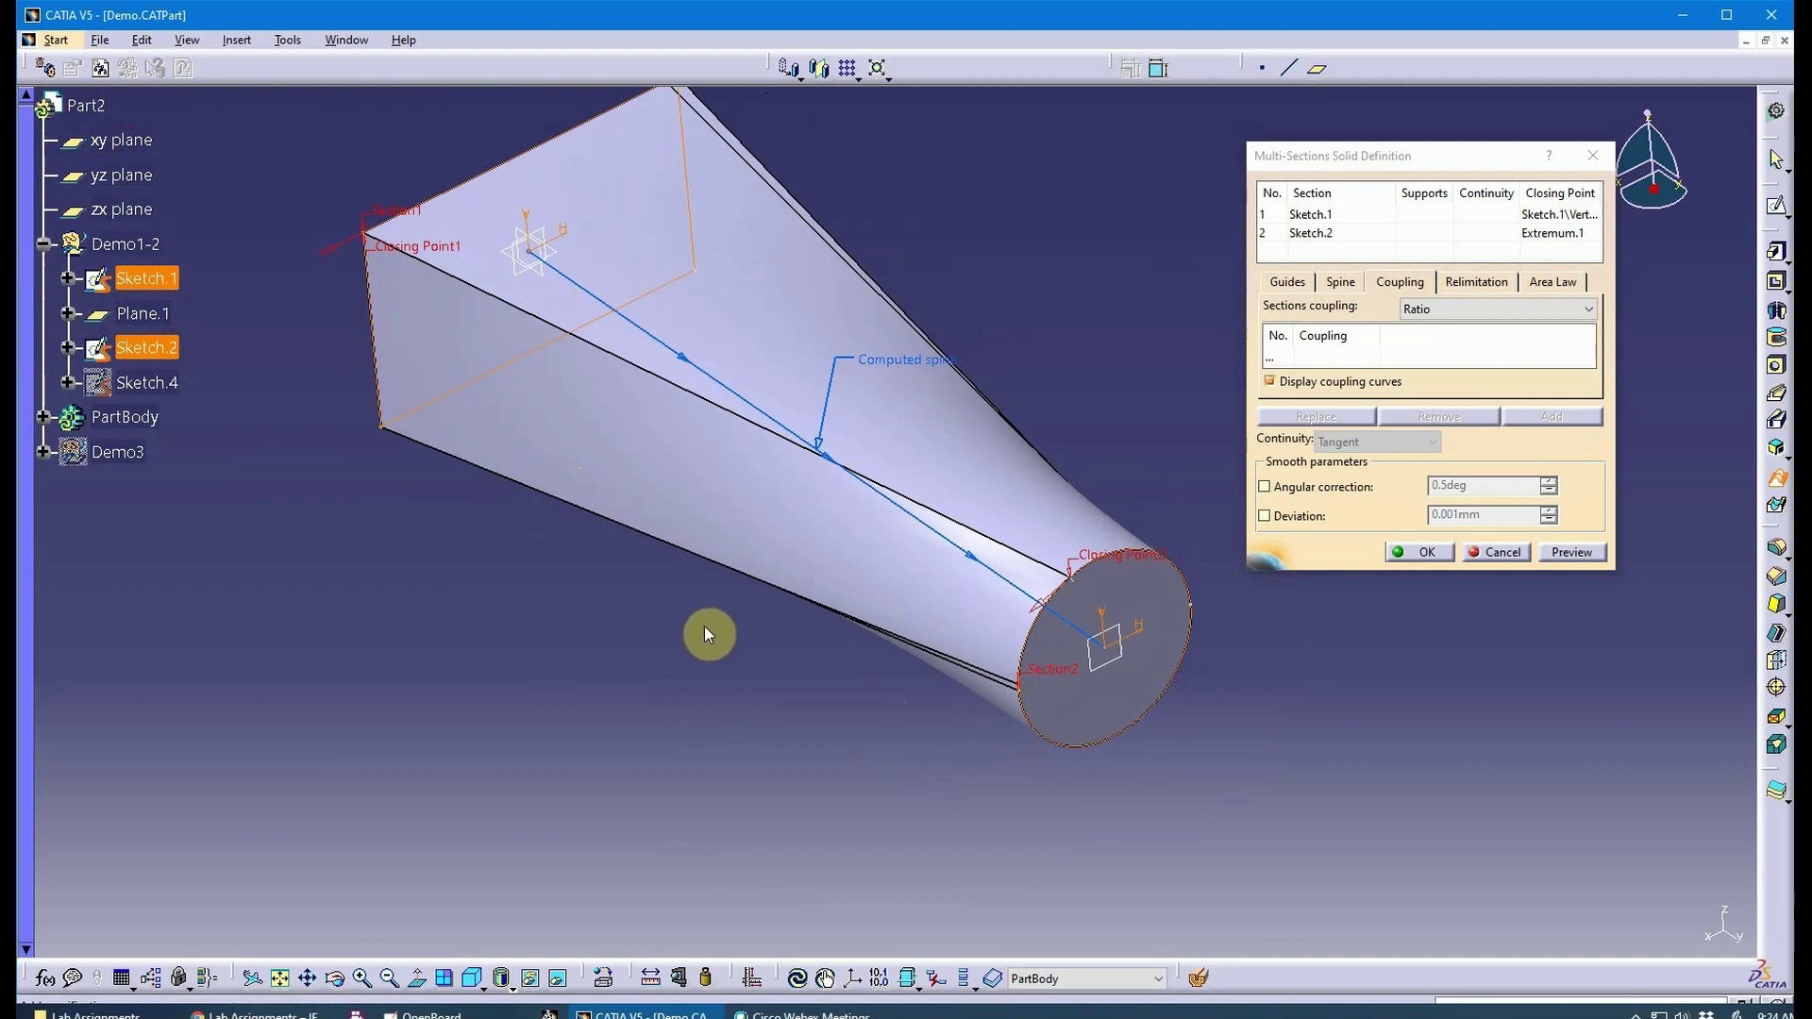
mouse_move(696, 626)
middle_mouse_down()
mouse_move(688, 647)
mouse_move(701, 617)
middle_mouse_up()
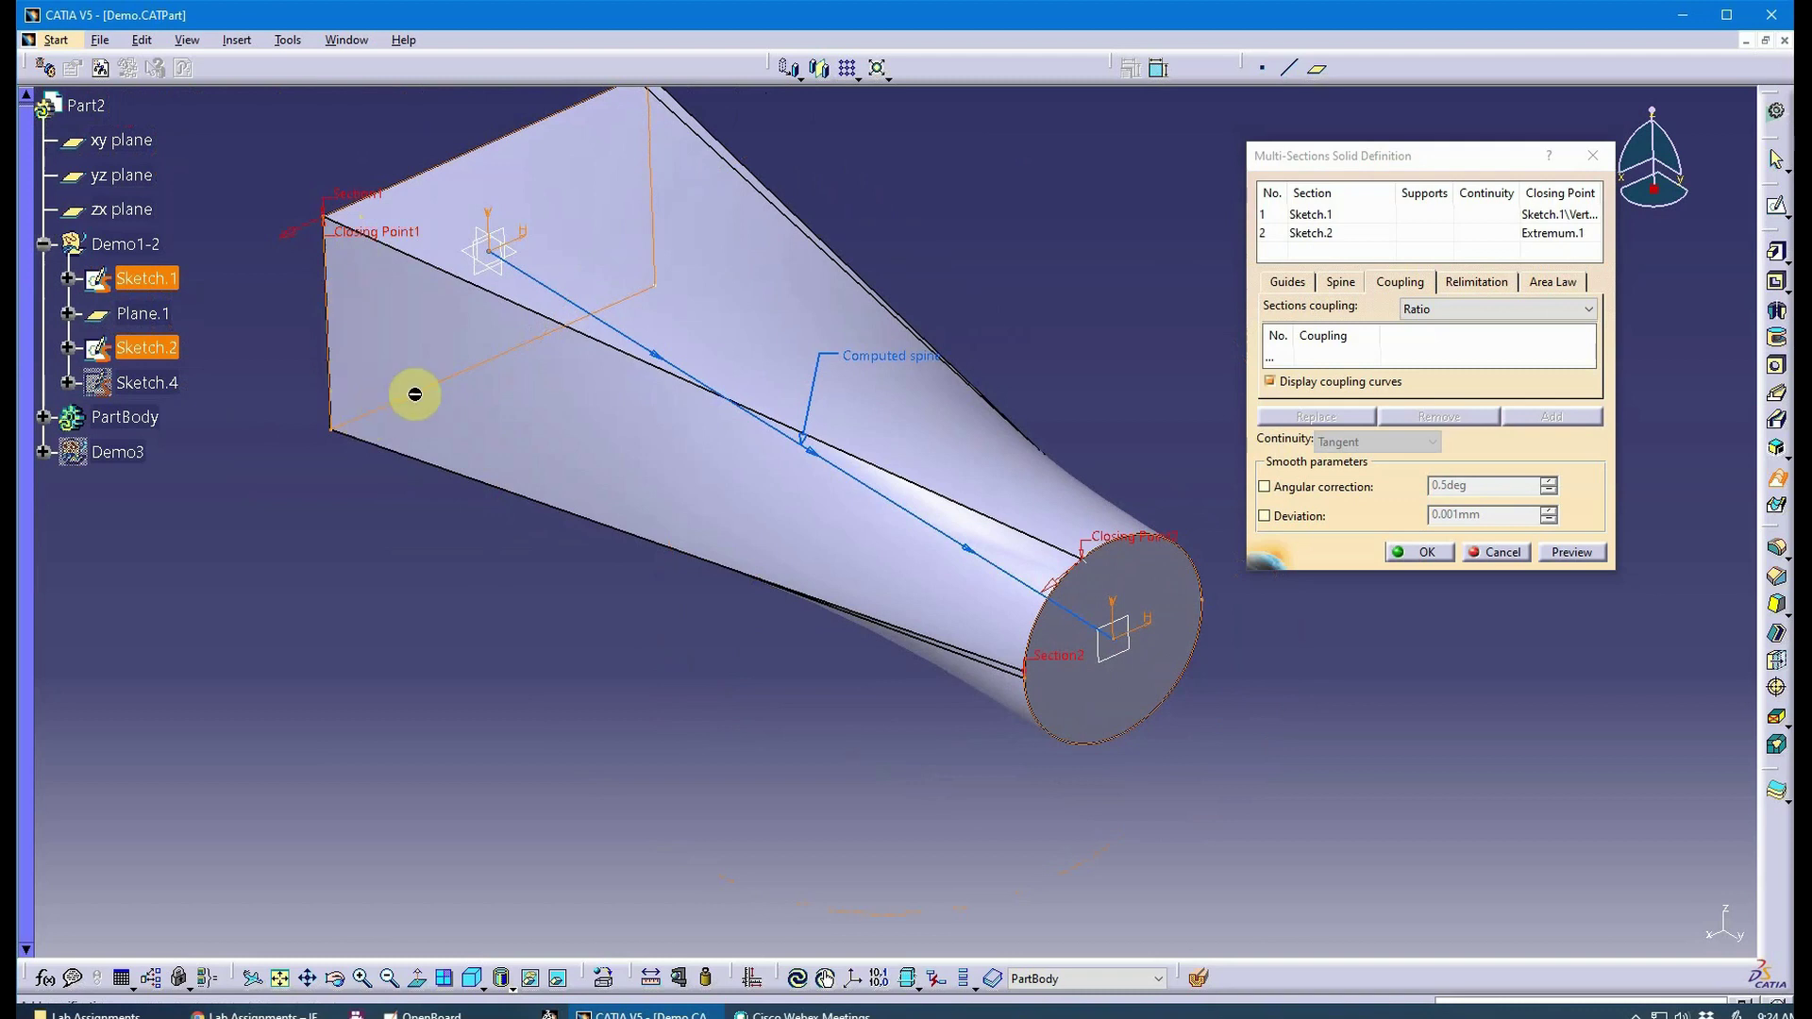
middle_click_drag(653, 112, 638, 208)
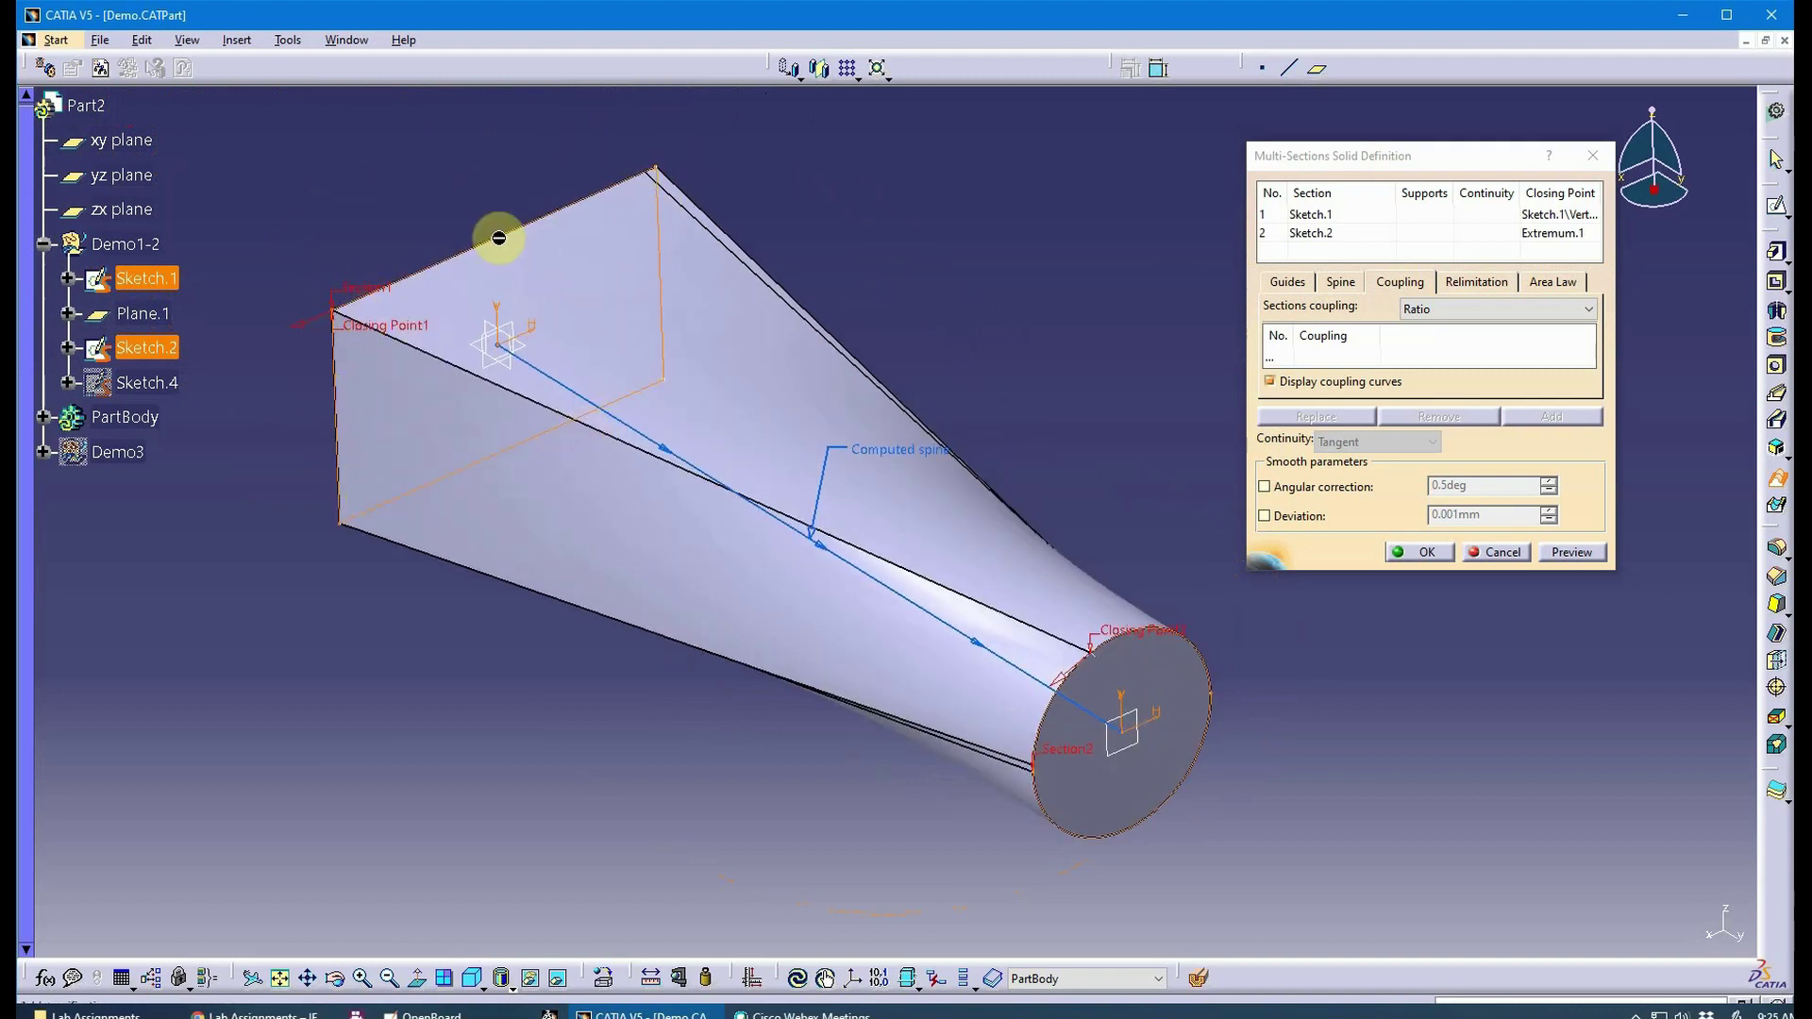
middle_click_drag(862, 818, 655, 779)
middle_click_drag(450, 749, 513, 593)
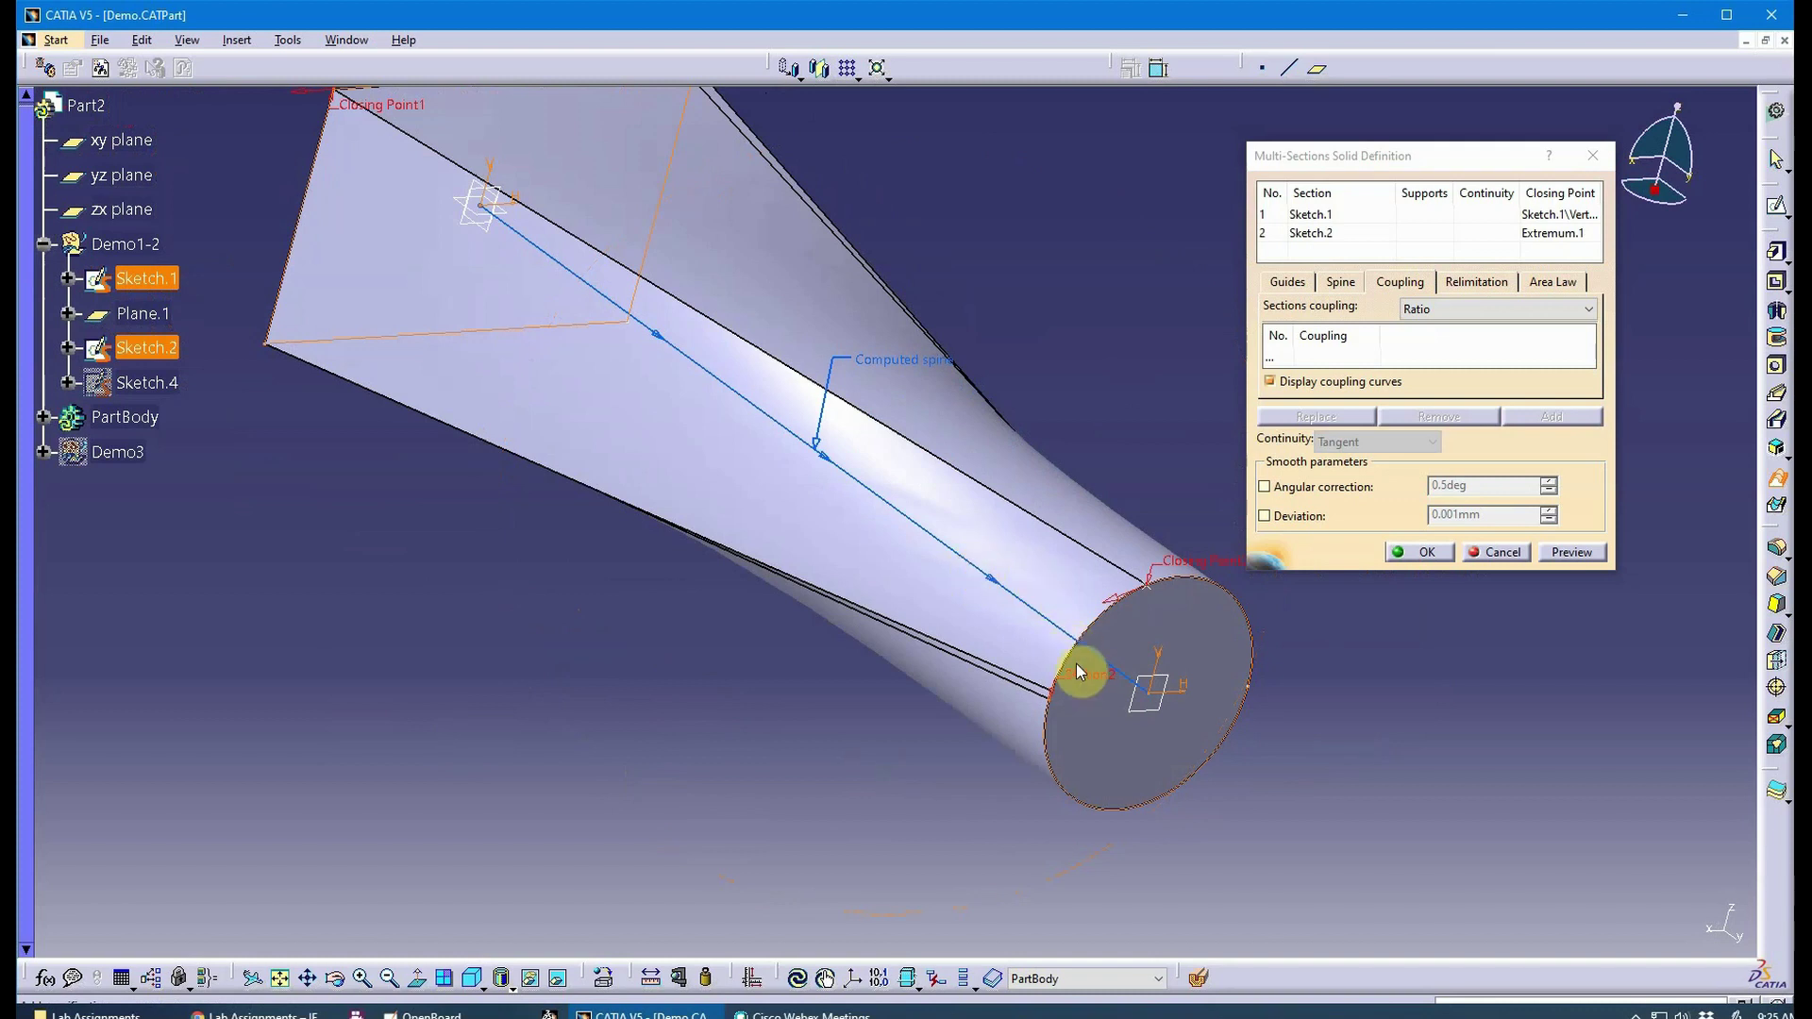
middle_click_drag(525, 668, 489, 595)
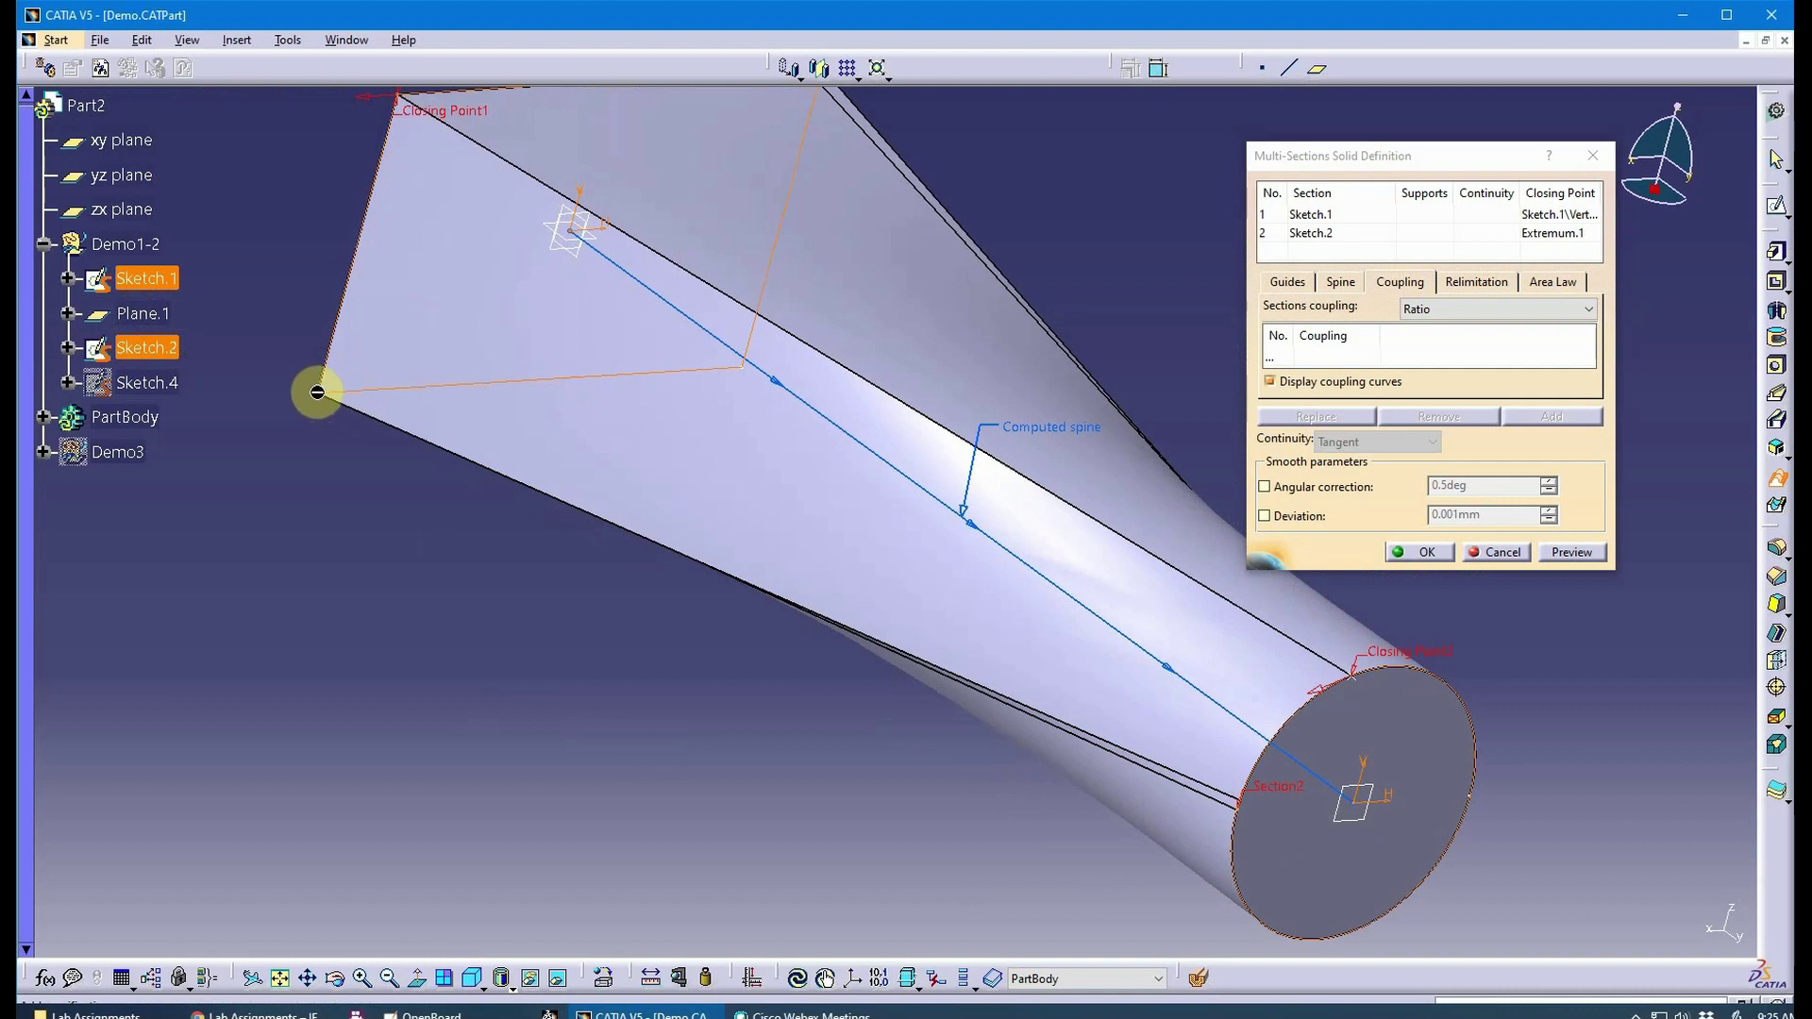
Examine where the coupling curves from each rectangle corner meet the circle, viewing the previewed solid from below, behind and the front.
middle_click_drag(768, 579, 880, 622)
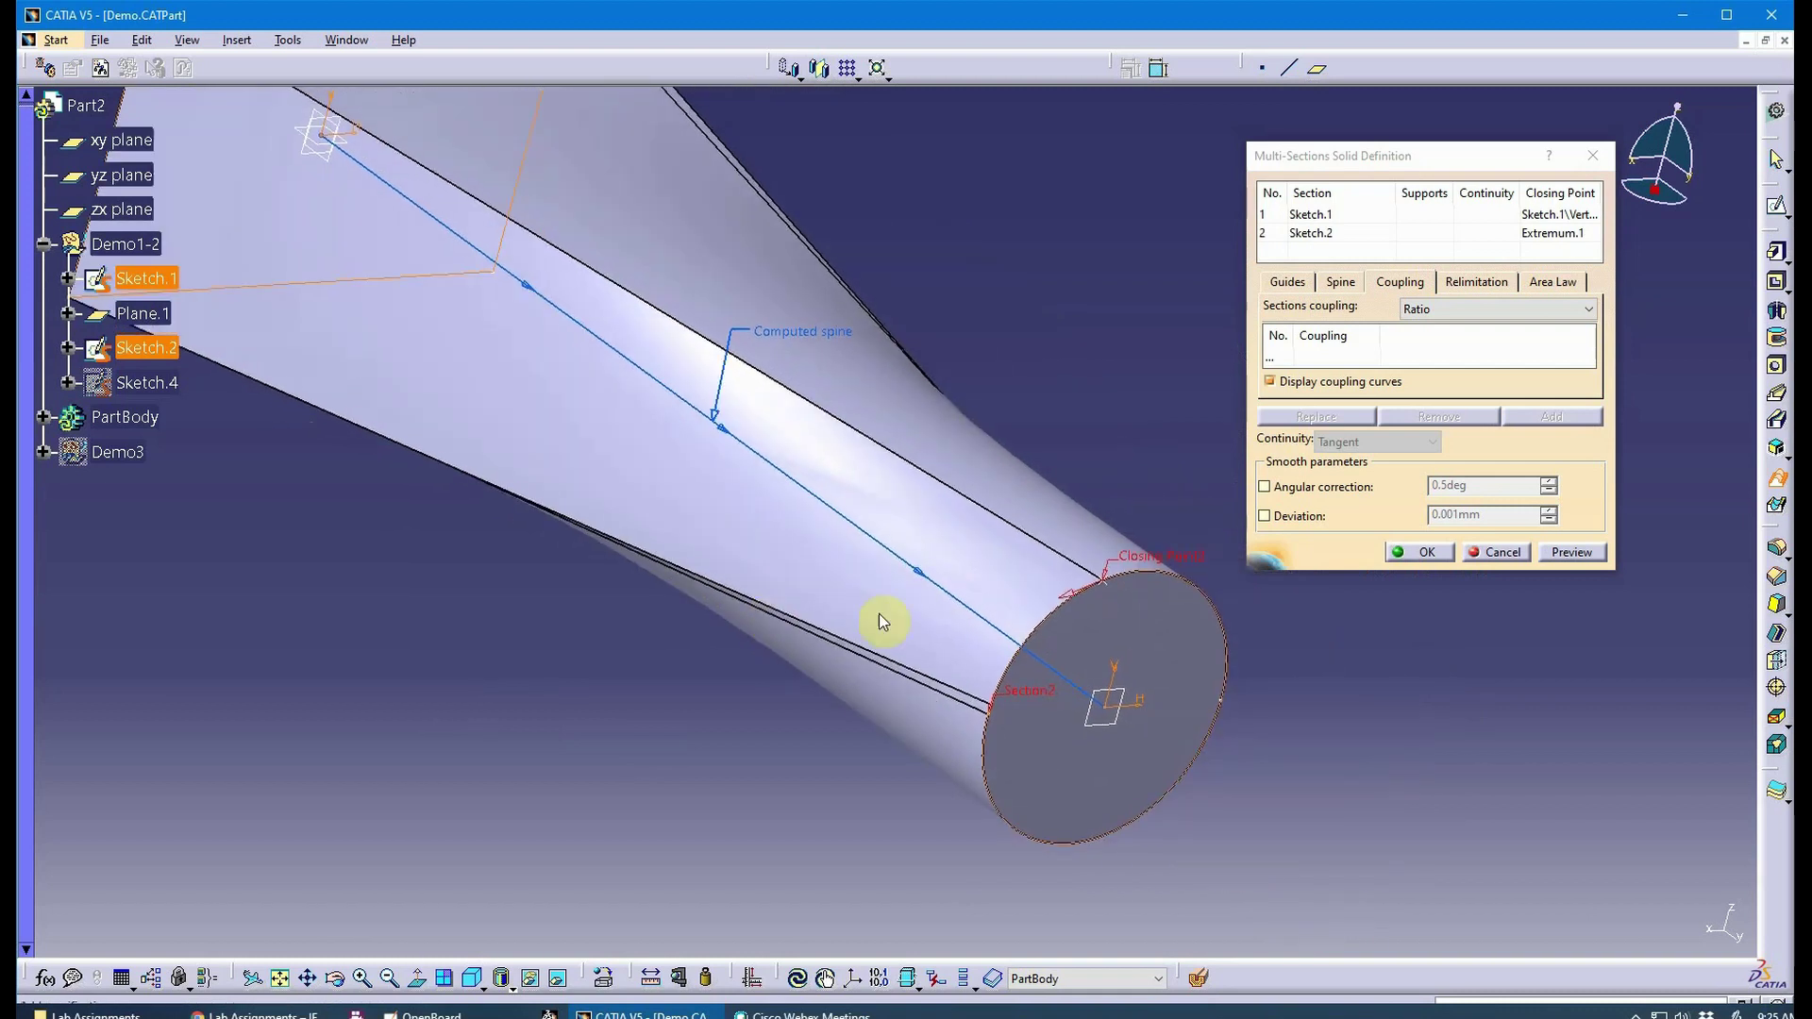
mouse_move(994, 706)
middle_mouse_down()
mouse_move(979, 620)
mouse_move(1023, 724)
middle_mouse_up()
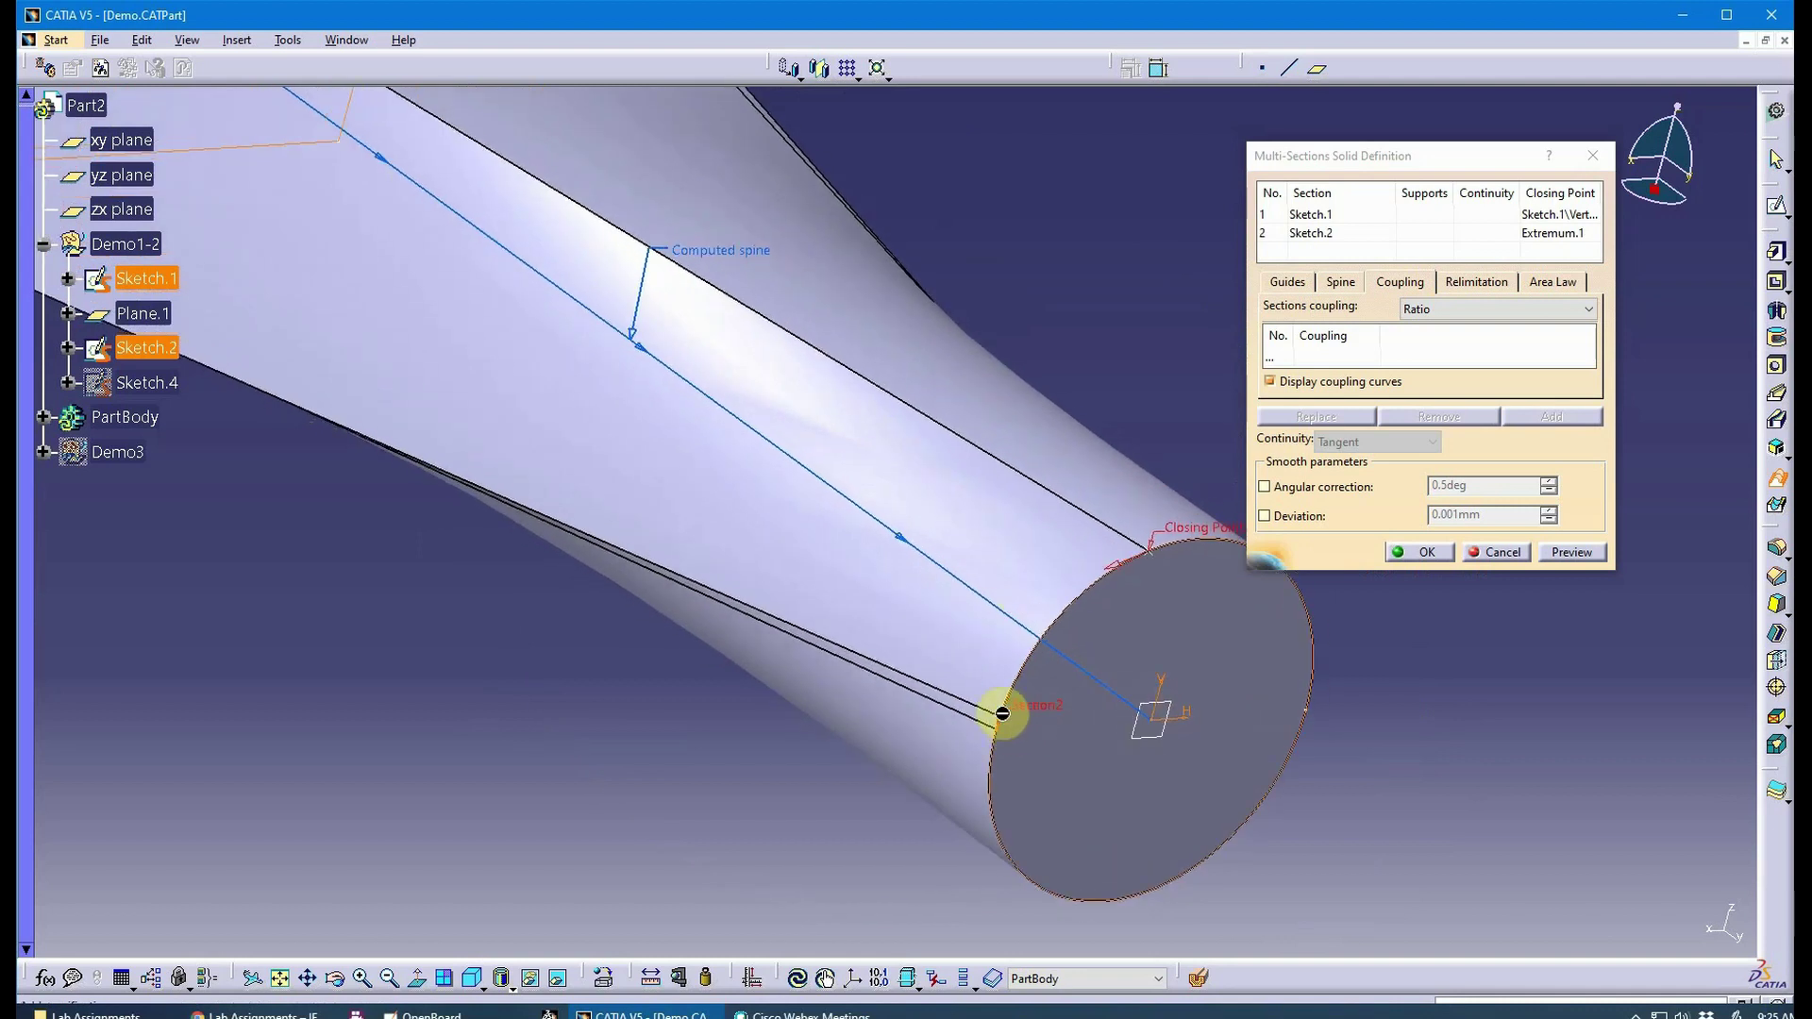
middle_click_drag(781, 740, 821, 834)
middle_click_drag(629, 719, 299, 312)
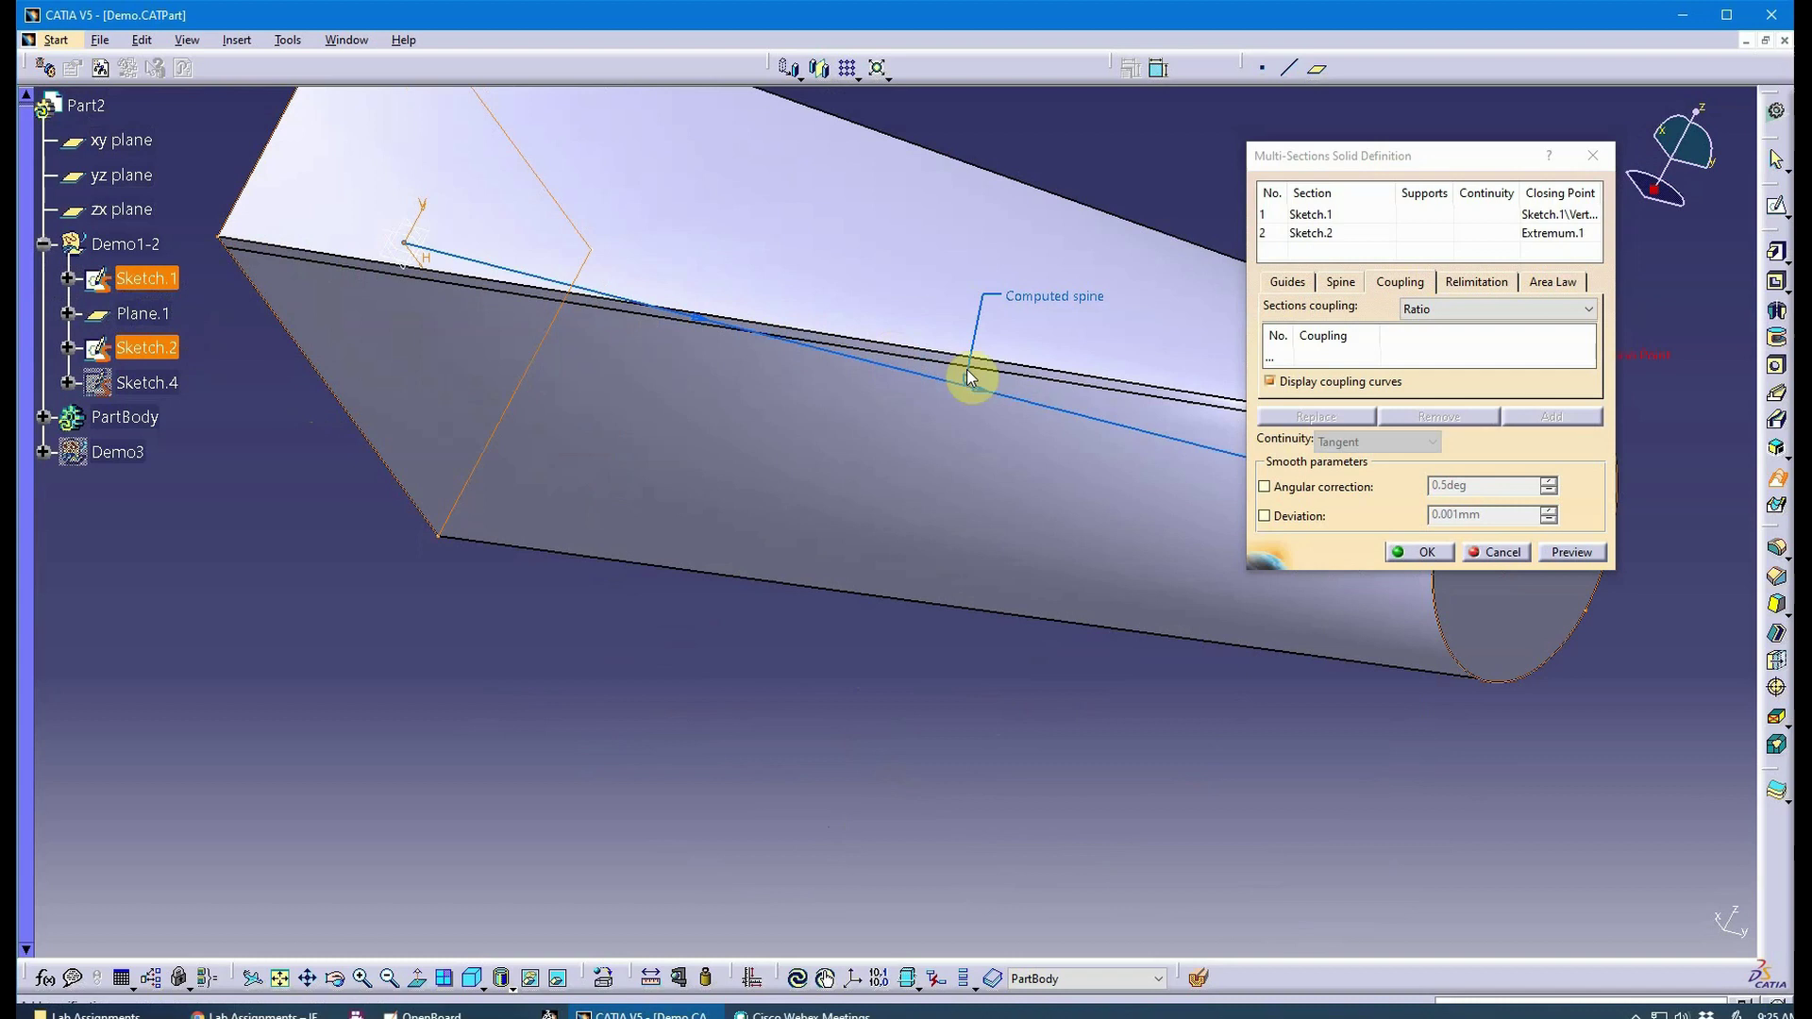
middle_click_drag(1145, 397, 578, 412)
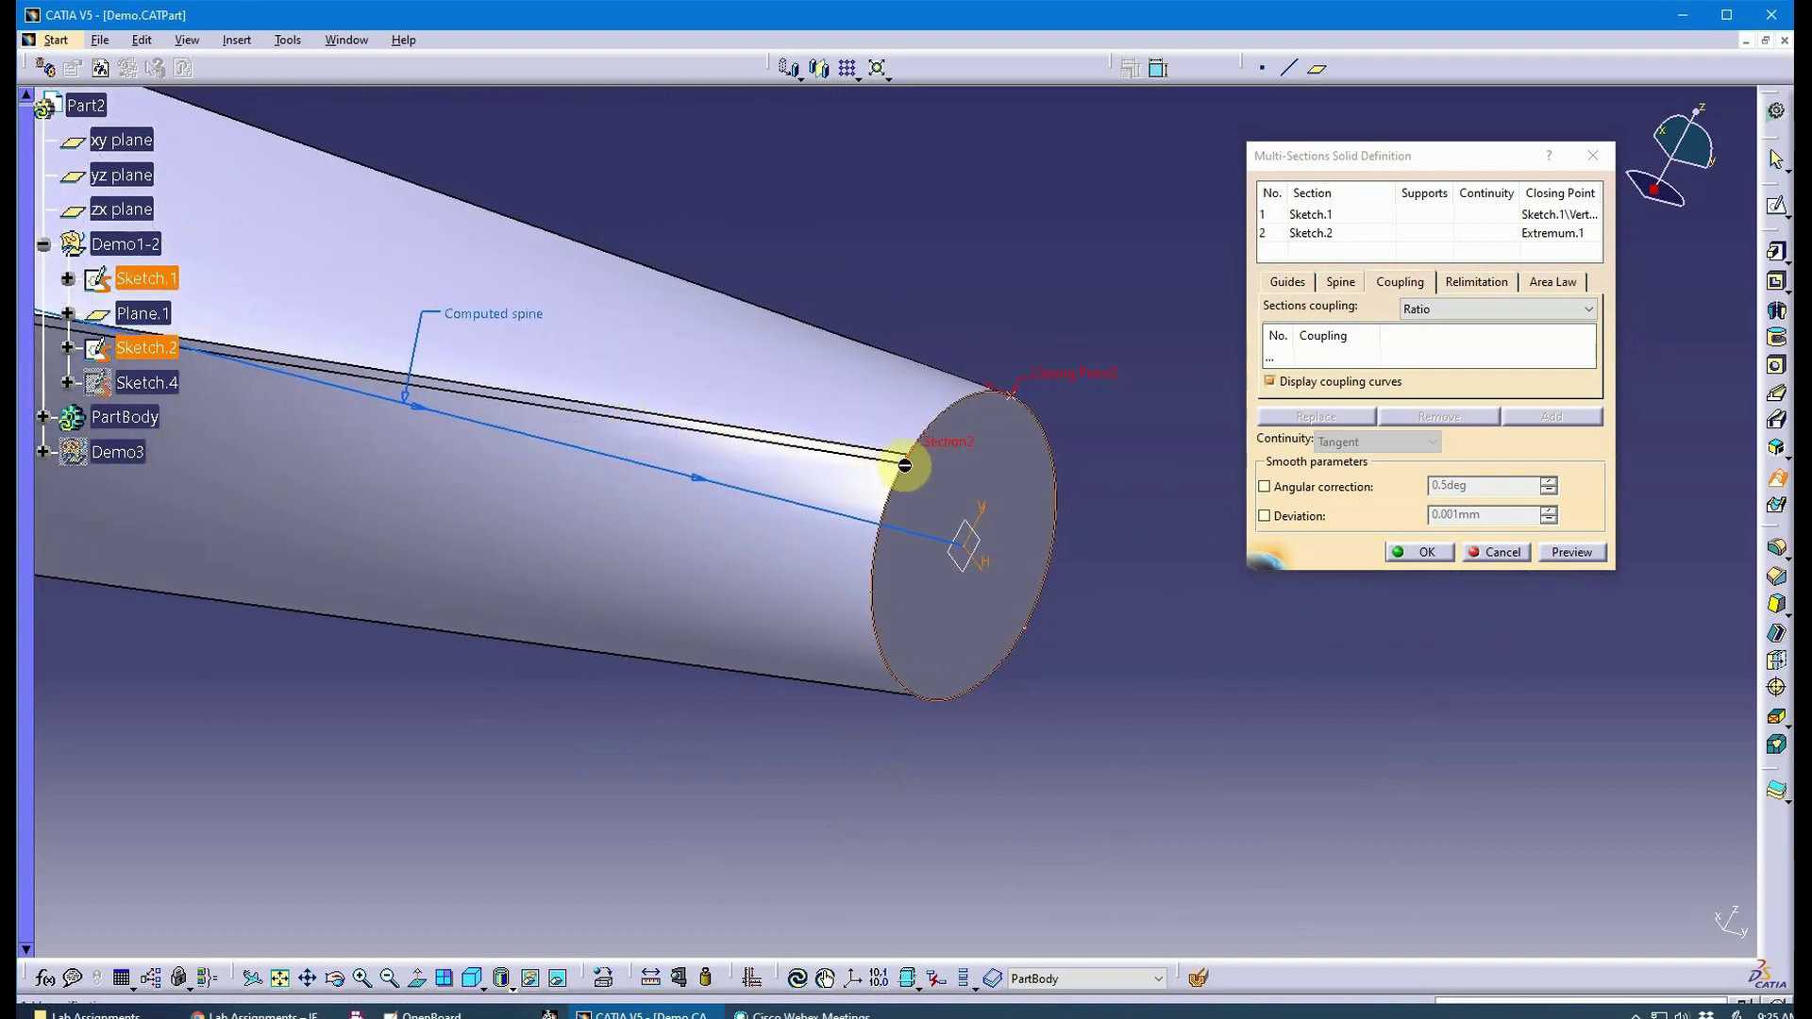
middle_click_drag(618, 486, 648, 545)
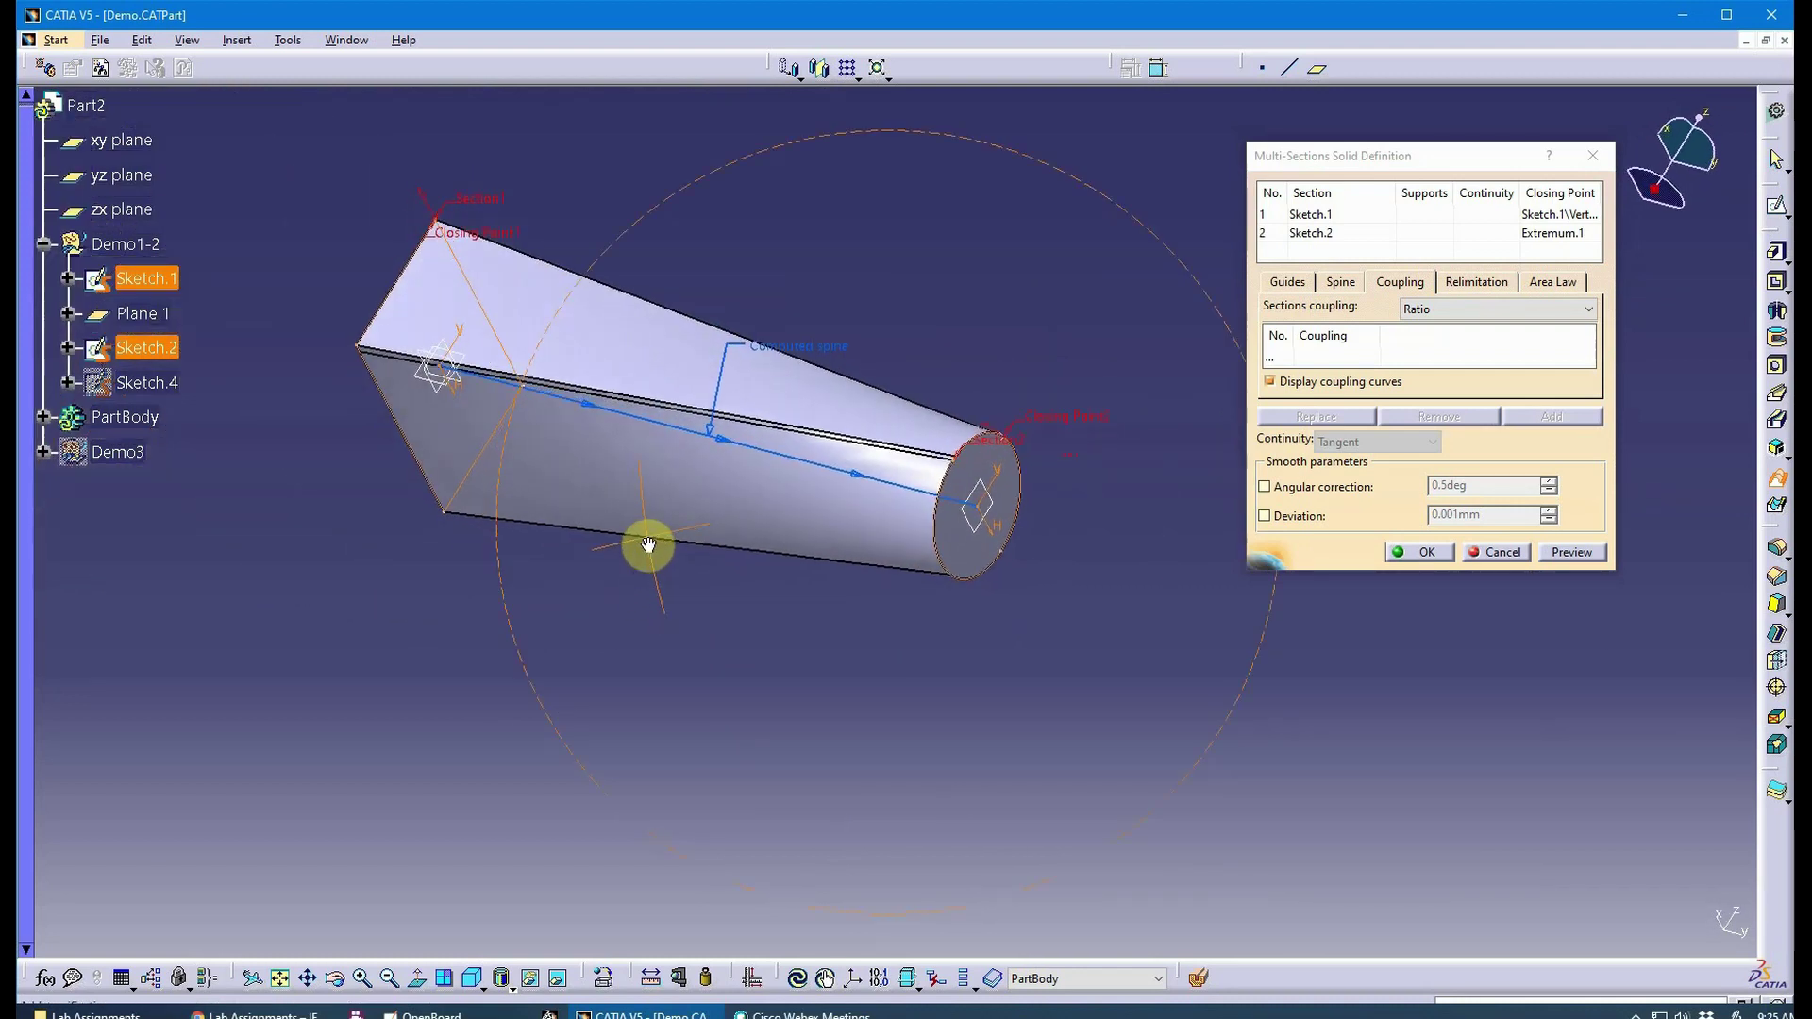
middle_click_drag(765, 612, 618, 415)
middle_click_drag(479, 489, 591, 412)
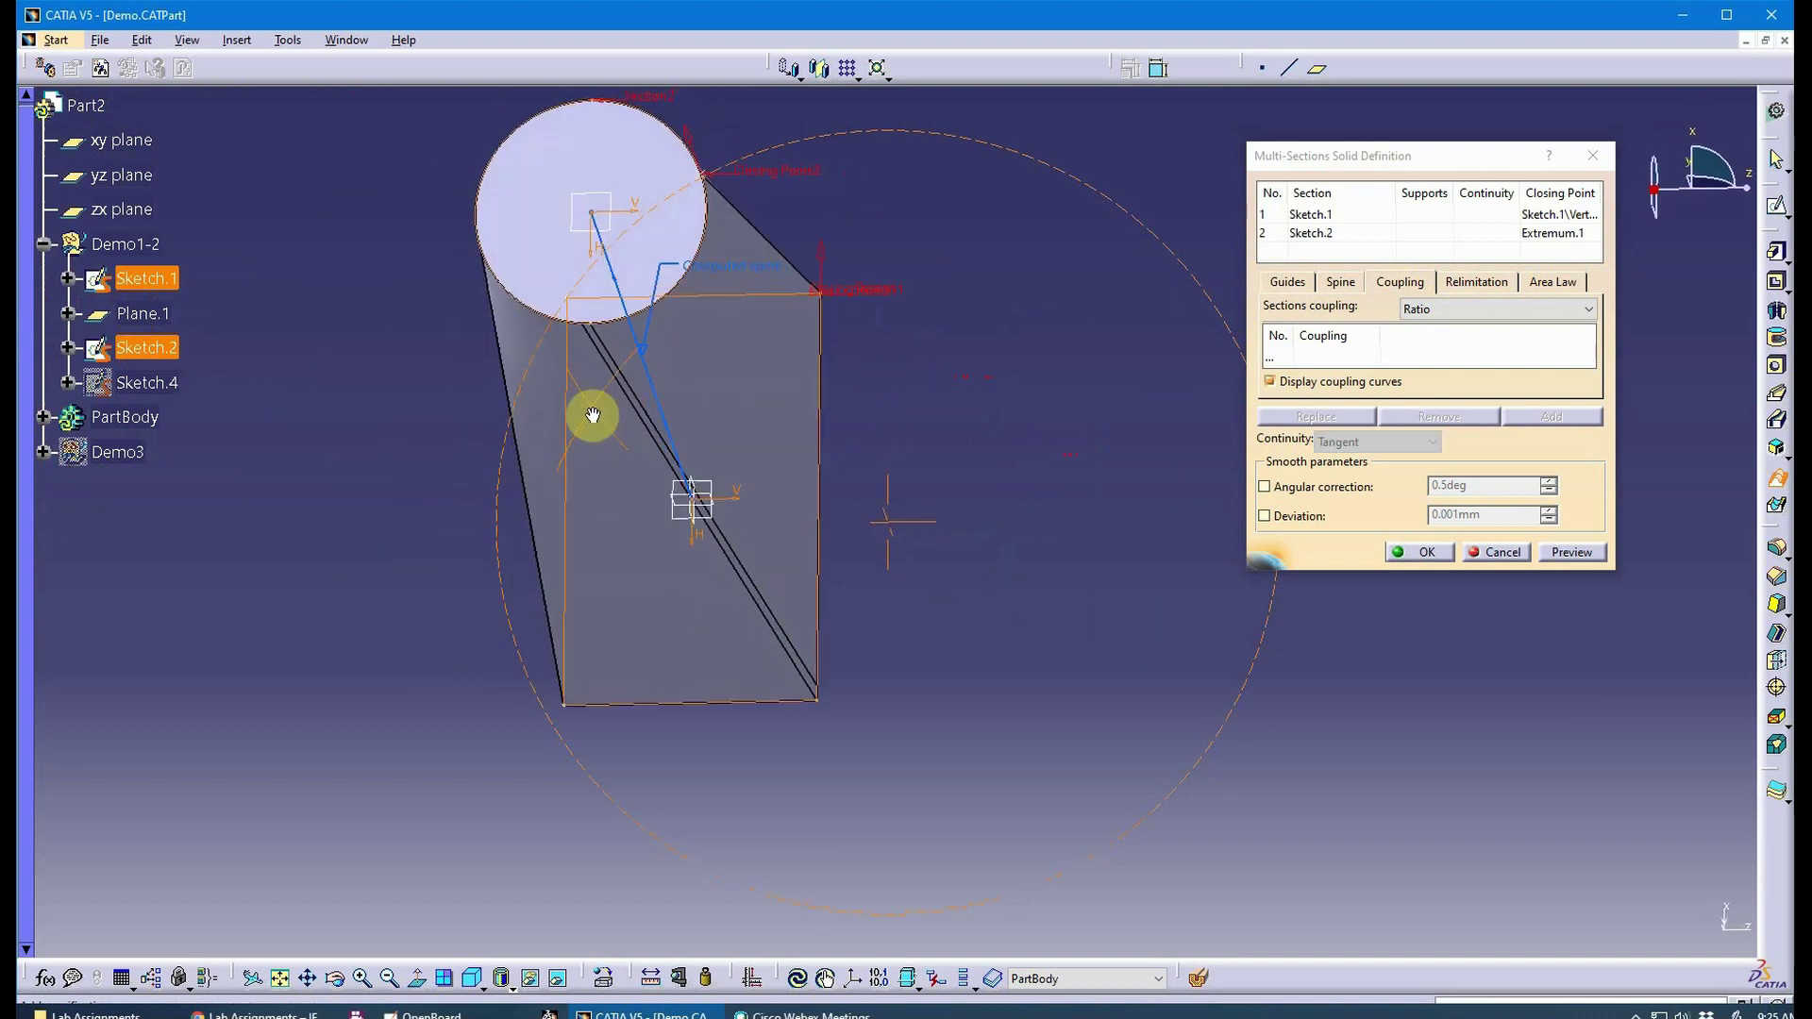
mouse_move(631, 619)
middle_mouse_down()
mouse_move(550, 627)
mouse_move(607, 764)
mouse_move(557, 642)
mouse_move(691, 729)
mouse_move(796, 887)
mouse_move(466, 660)
mouse_move(627, 676)
mouse_move(689, 835)
middle_mouse_up()
middle_click_drag(1152, 662, 768, 627)
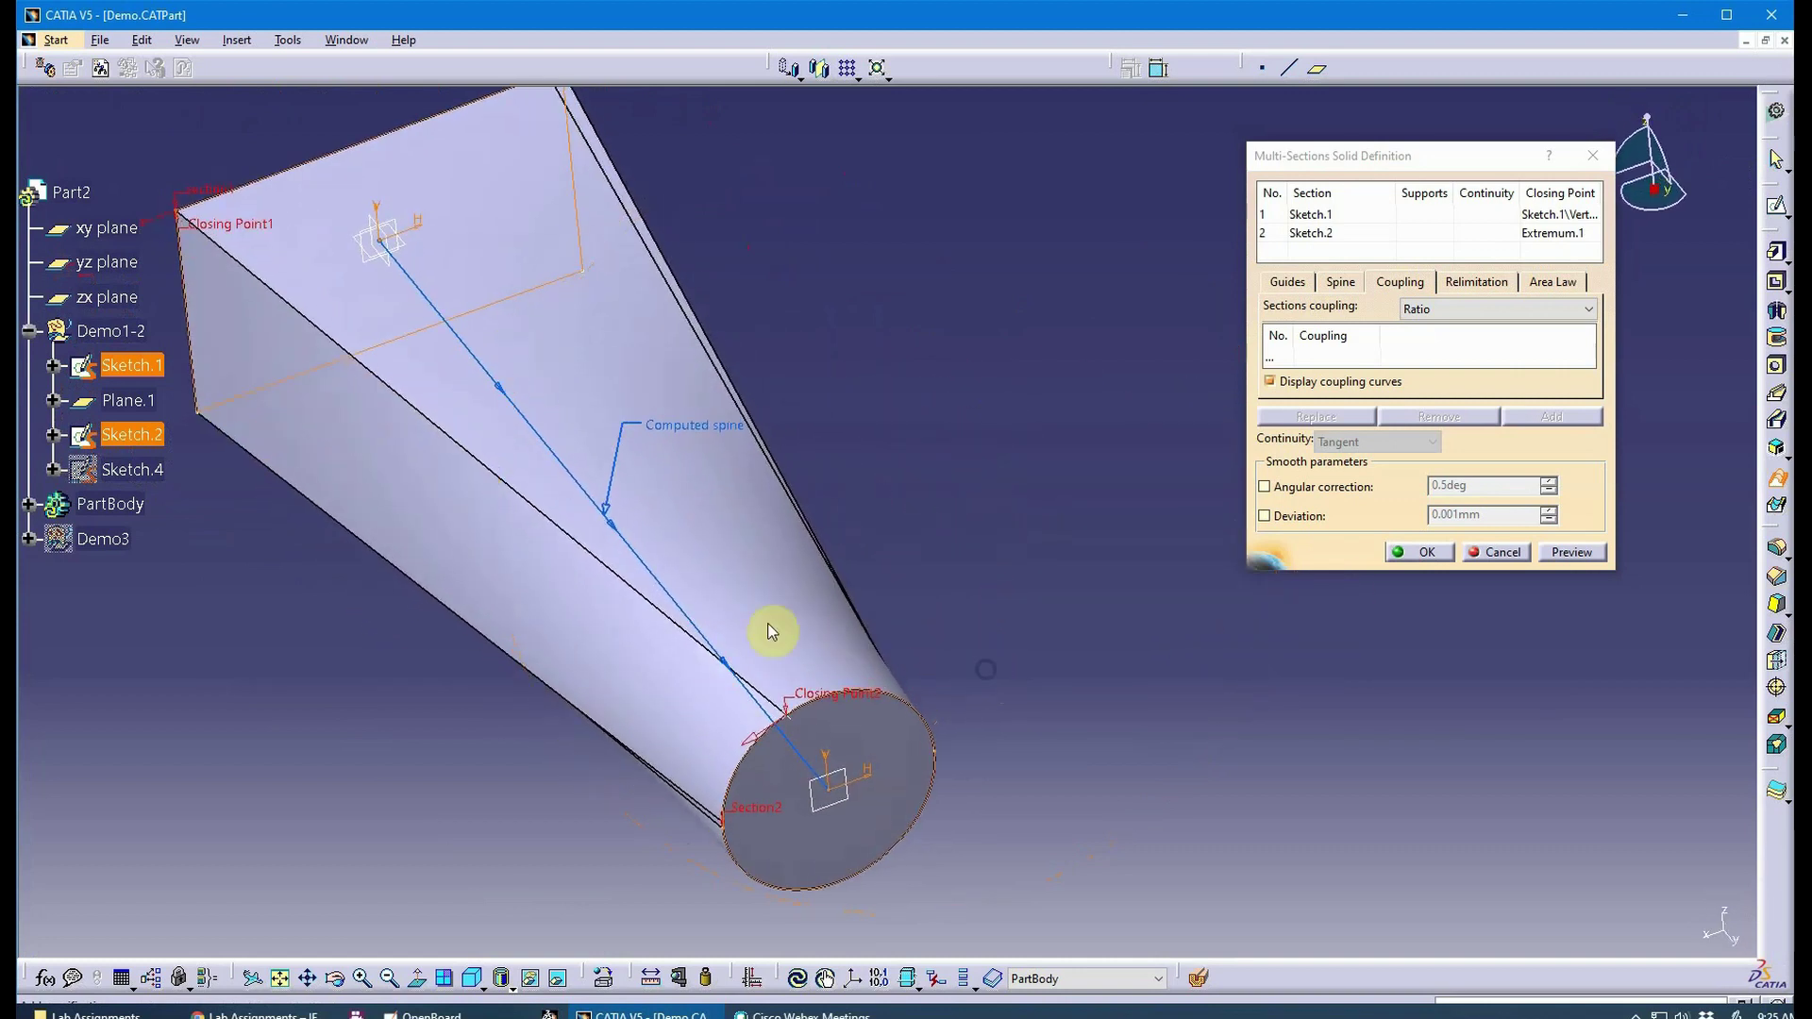
middle_click_drag(582, 635, 906, 534)
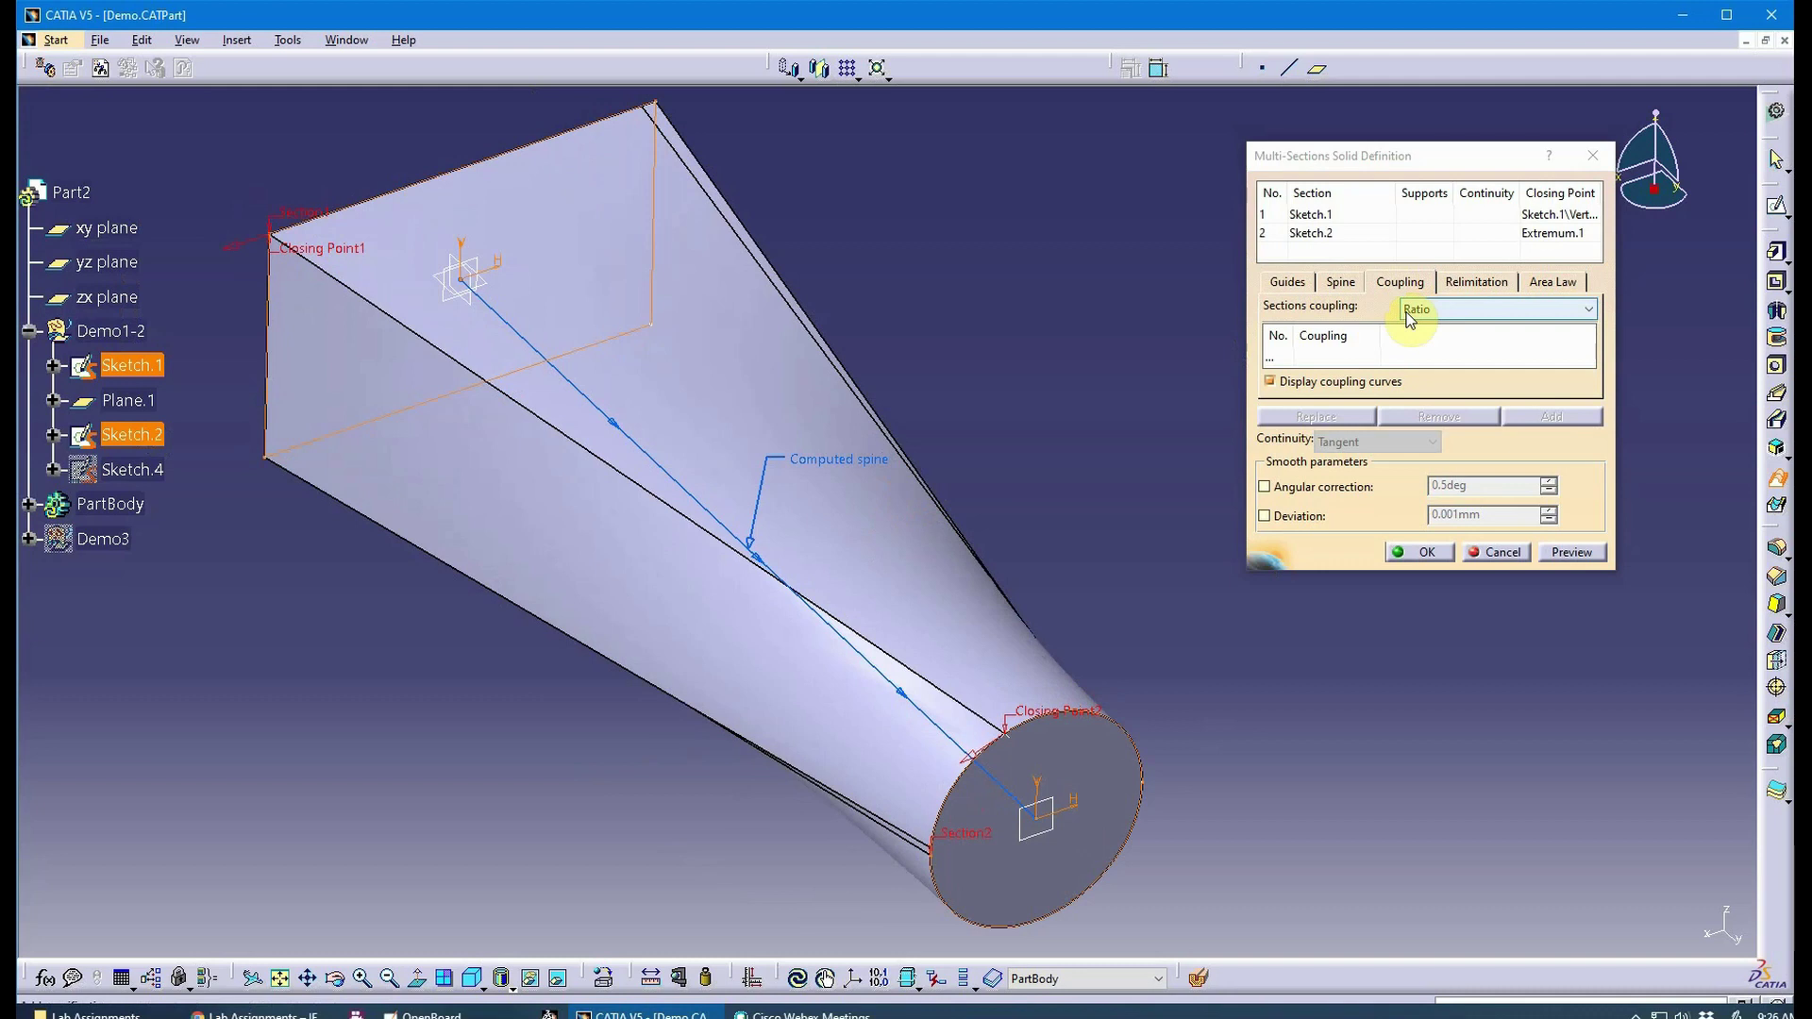
Try the Tangency sections coupling on the multi-sections solid and preview it.
left_click(1459, 312)
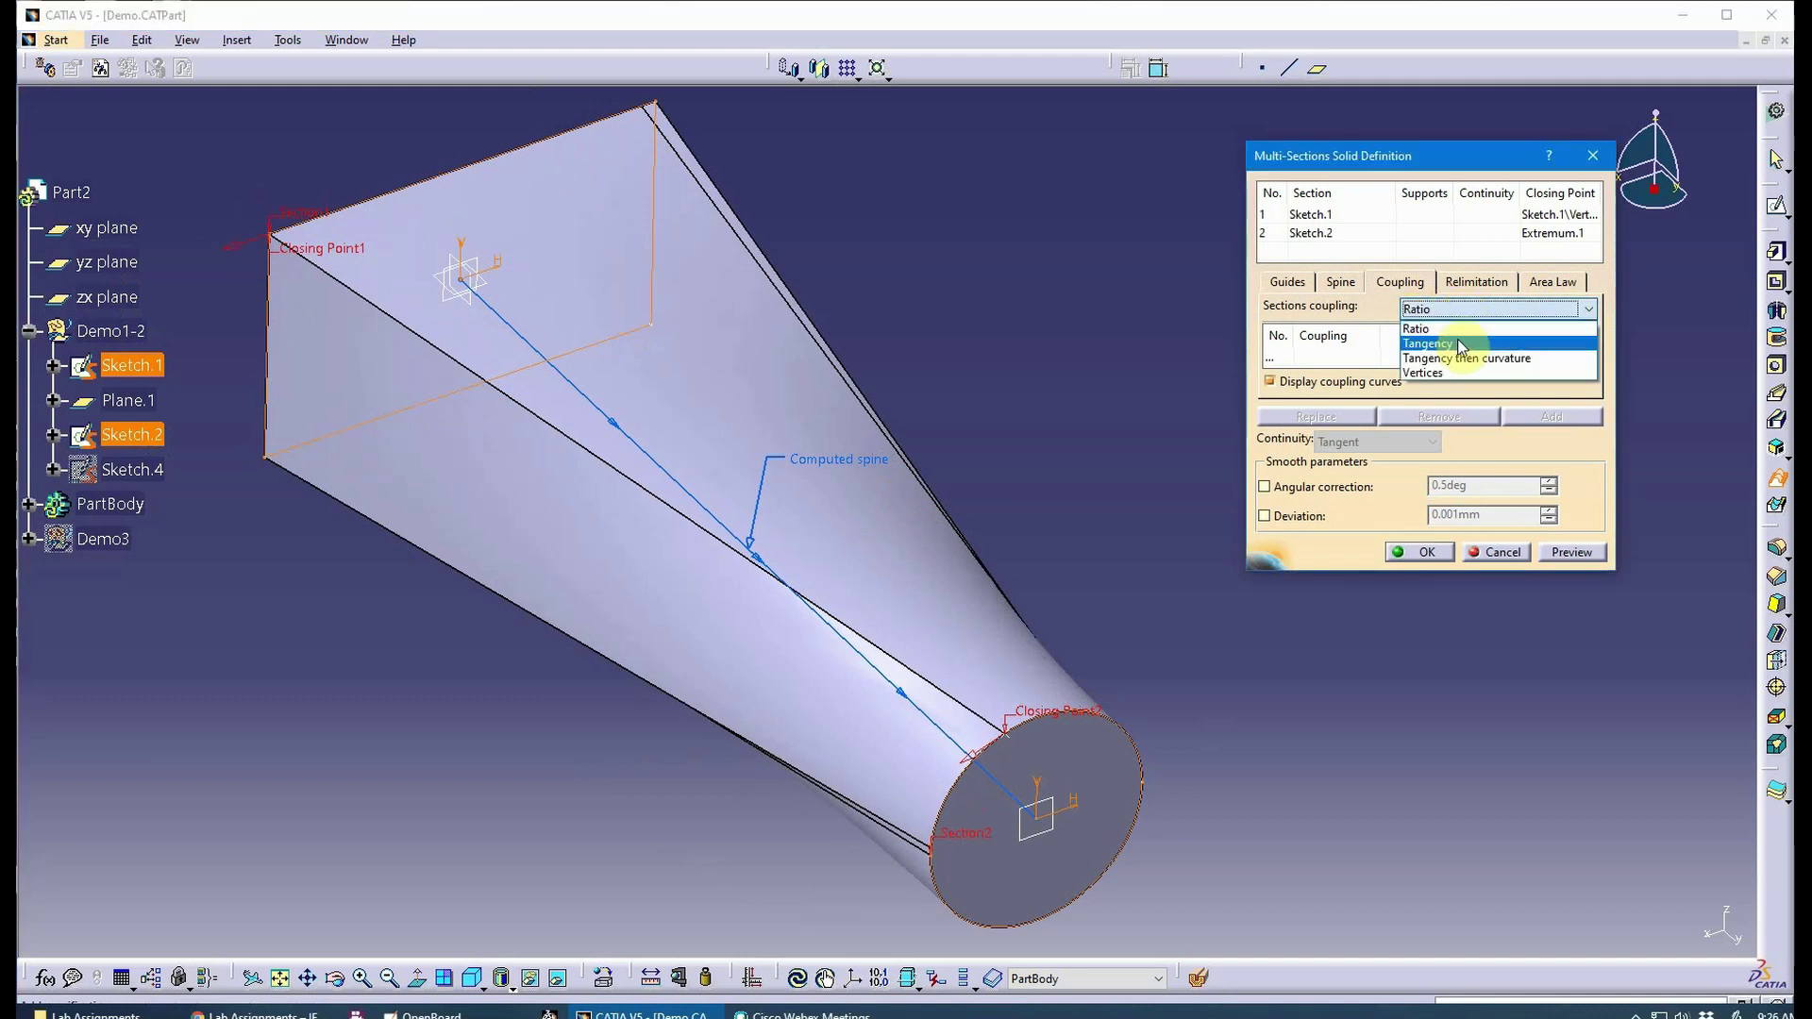
left_click(1460, 333)
left_click(1557, 553)
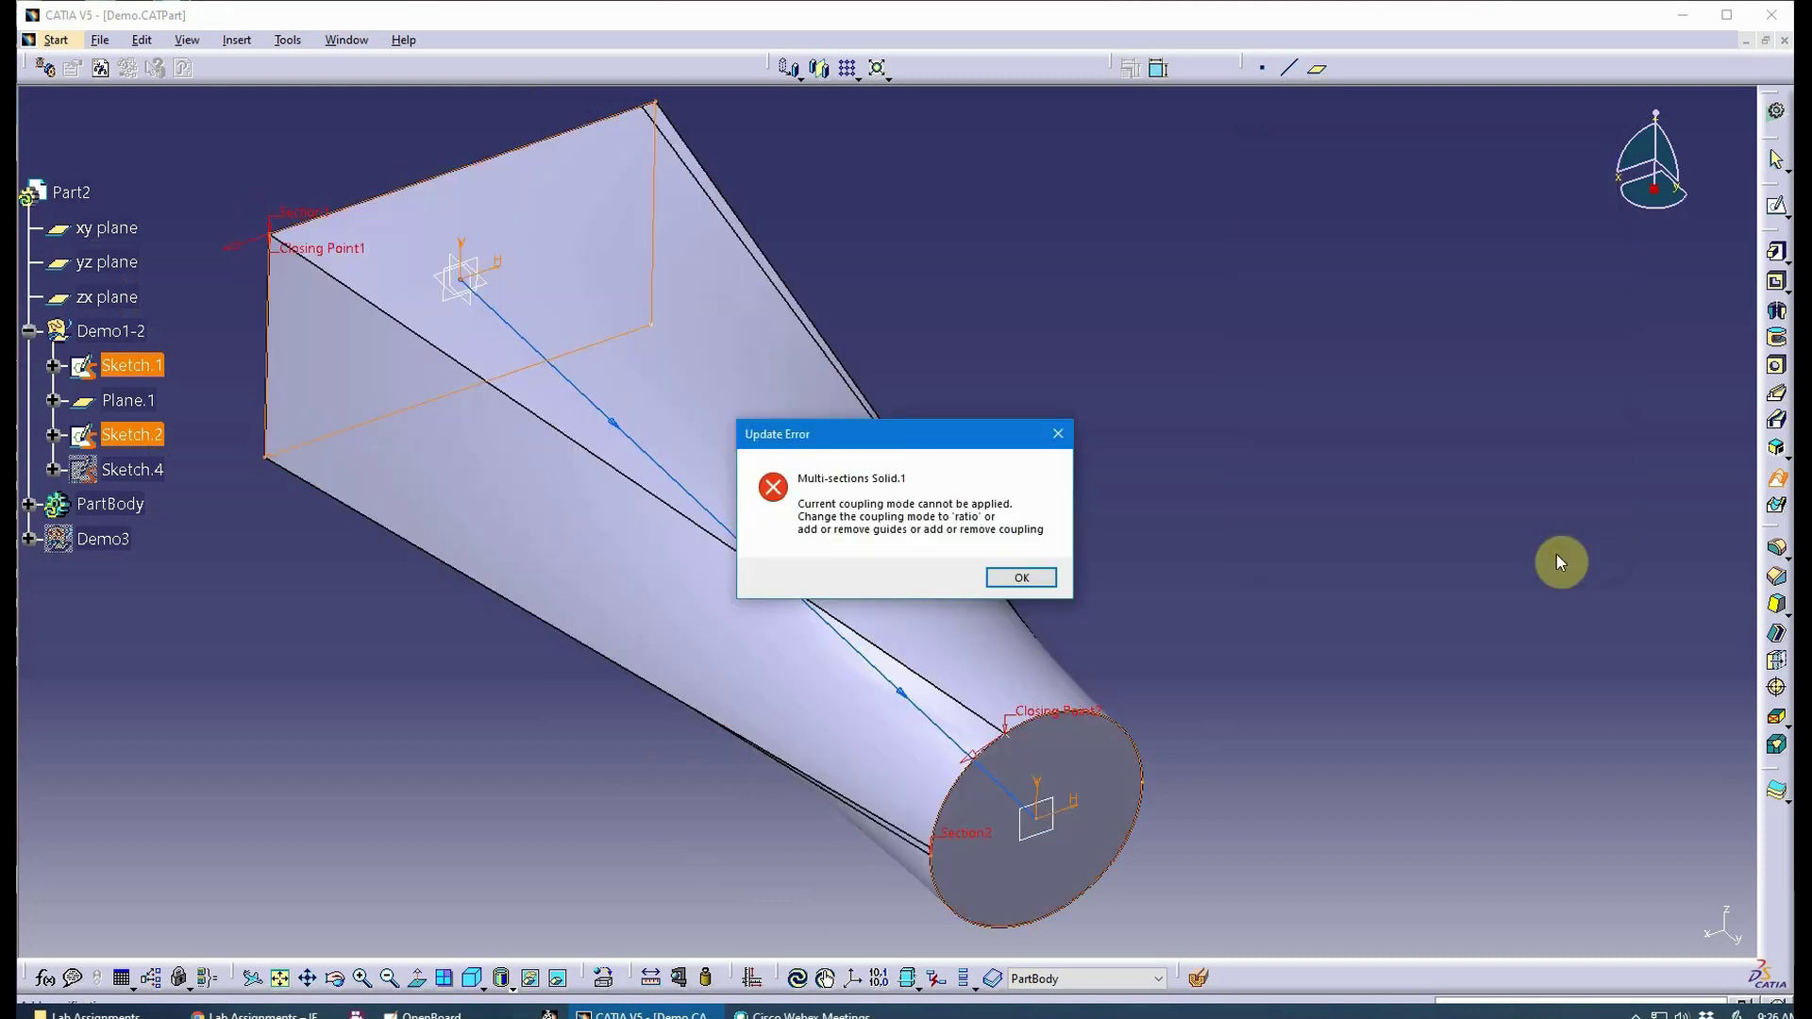
left_click(1040, 580)
Try the Tangency then curvature sections coupling and preview the solid.
left_click(1464, 309)
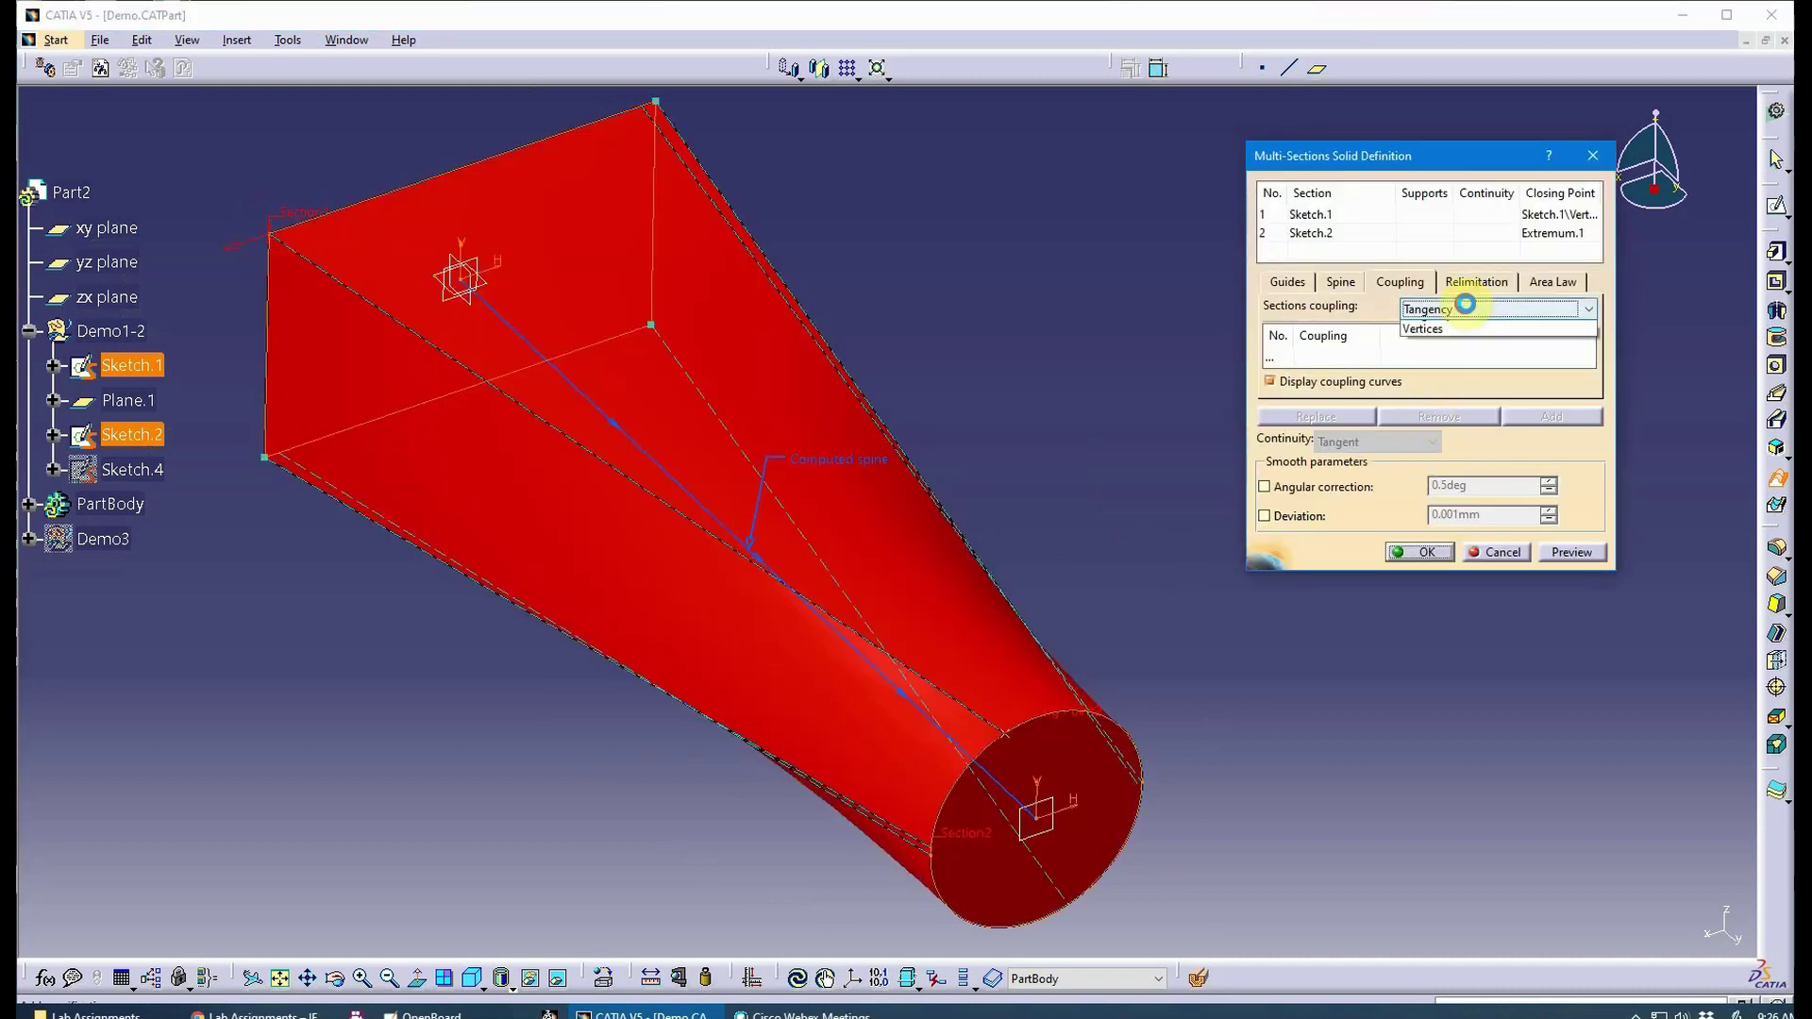
left_click(1475, 349)
left_click(1566, 555)
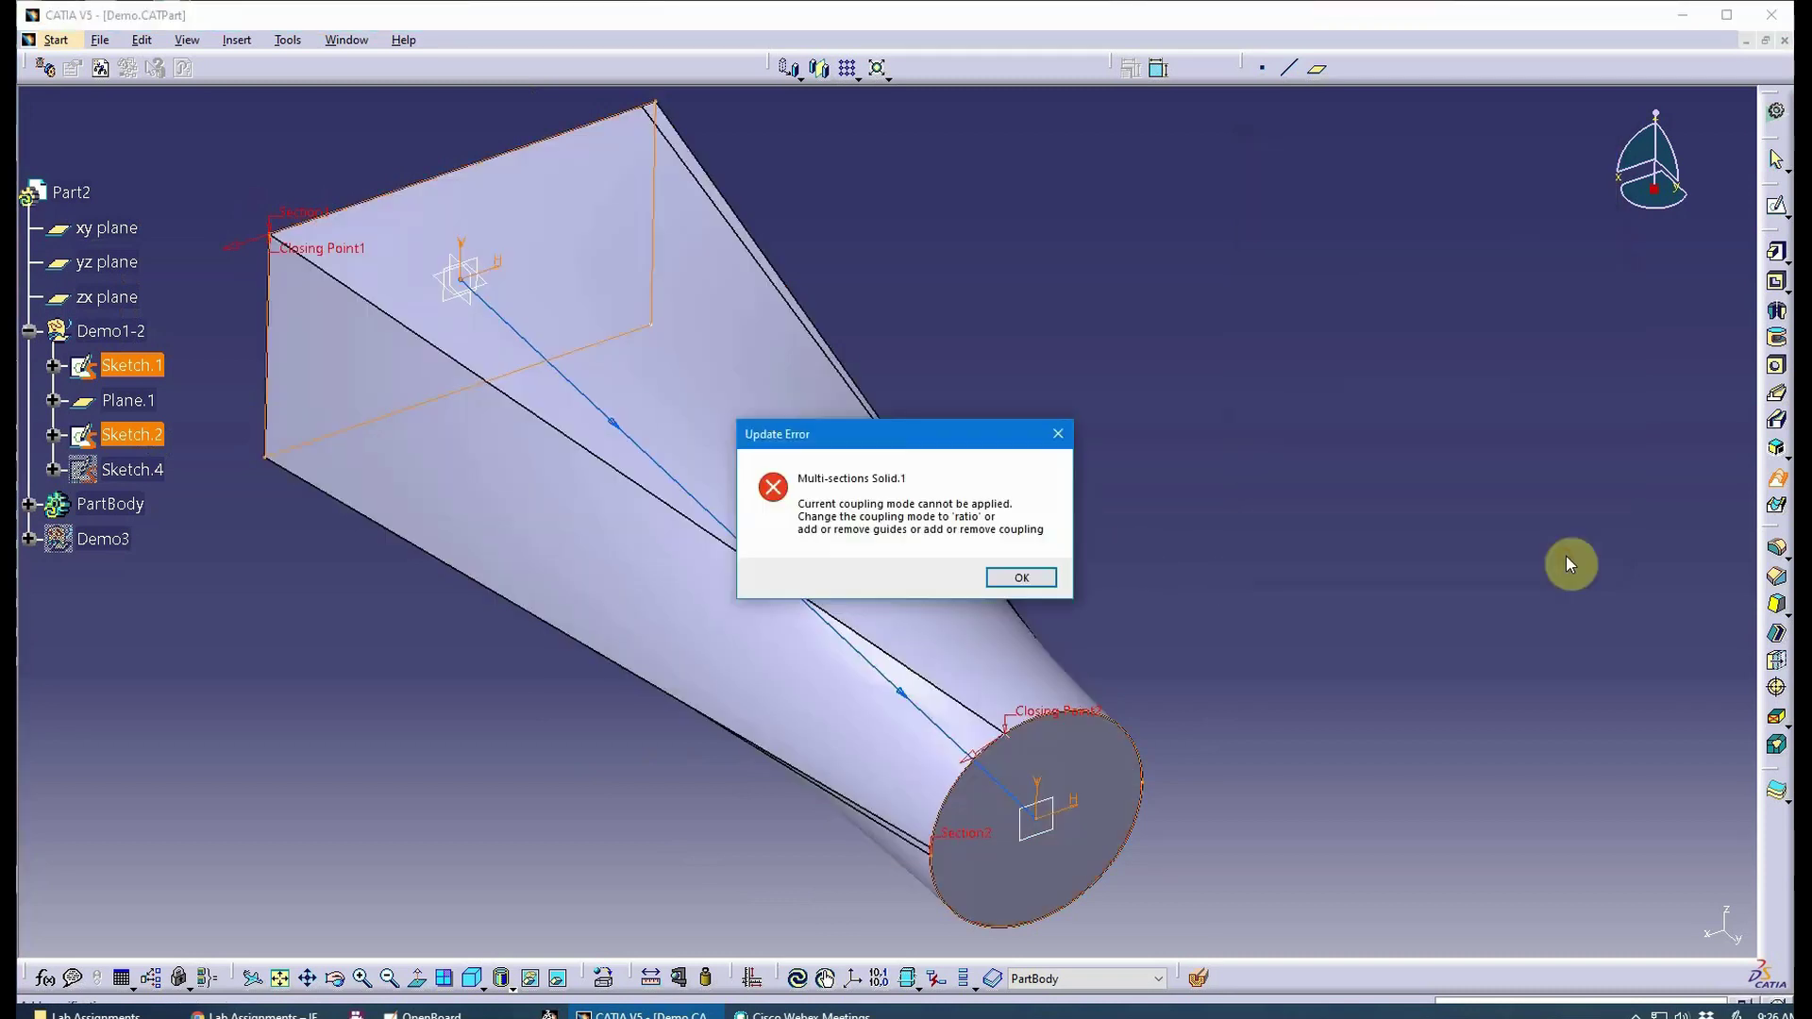
left_click(1024, 578)
Try the Vertices sections coupling between the rectangle and circle sections and preview the solid.
left_click(1450, 309)
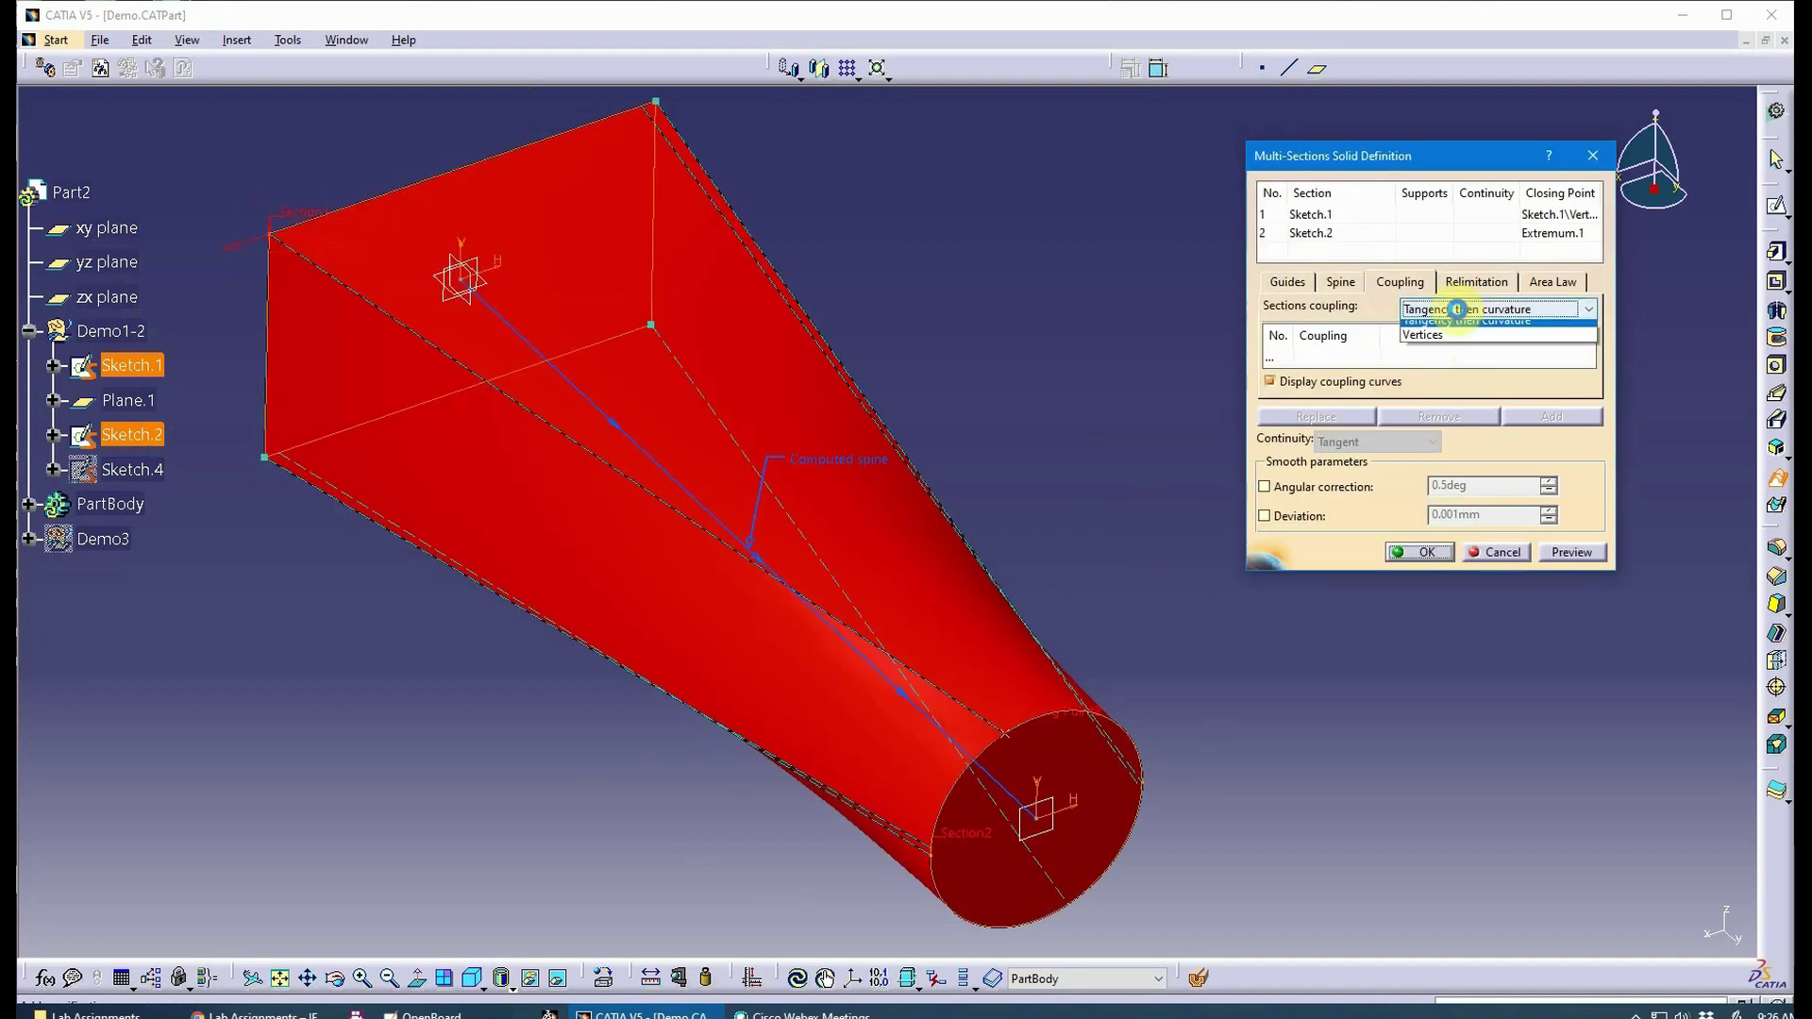
left_click(1469, 375)
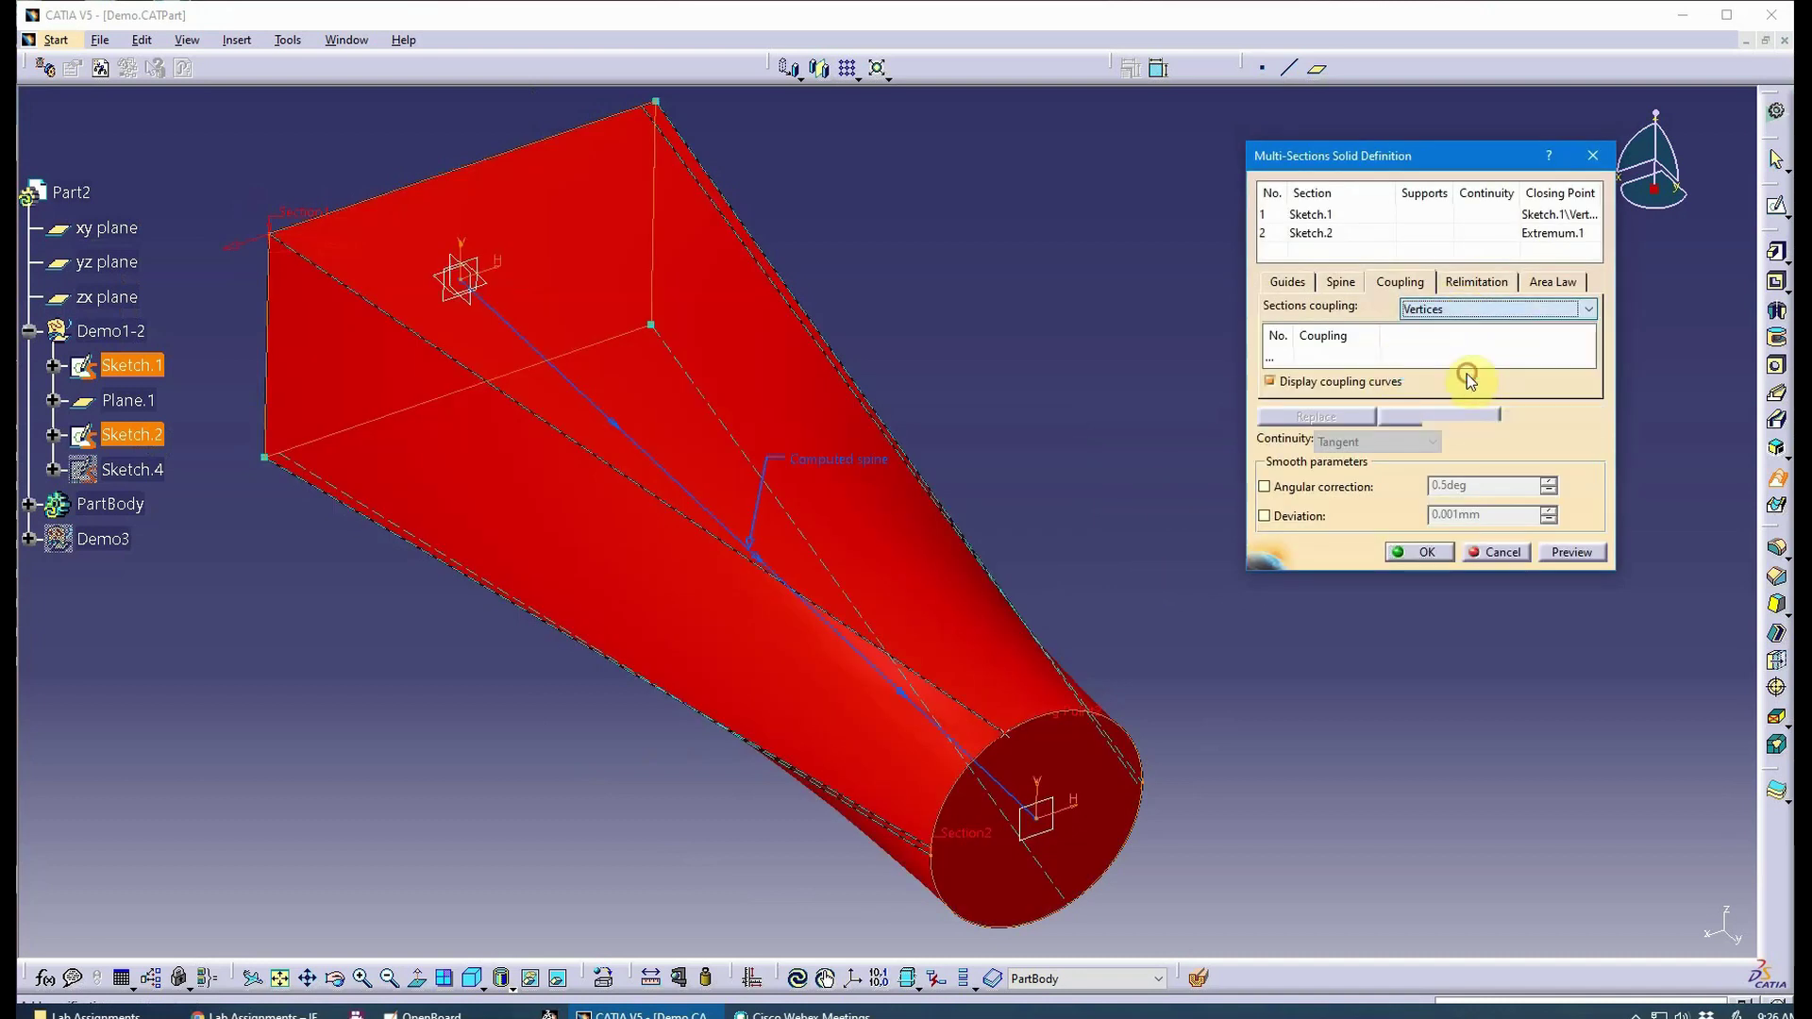
left_click(1563, 555)
left_click(1048, 577)
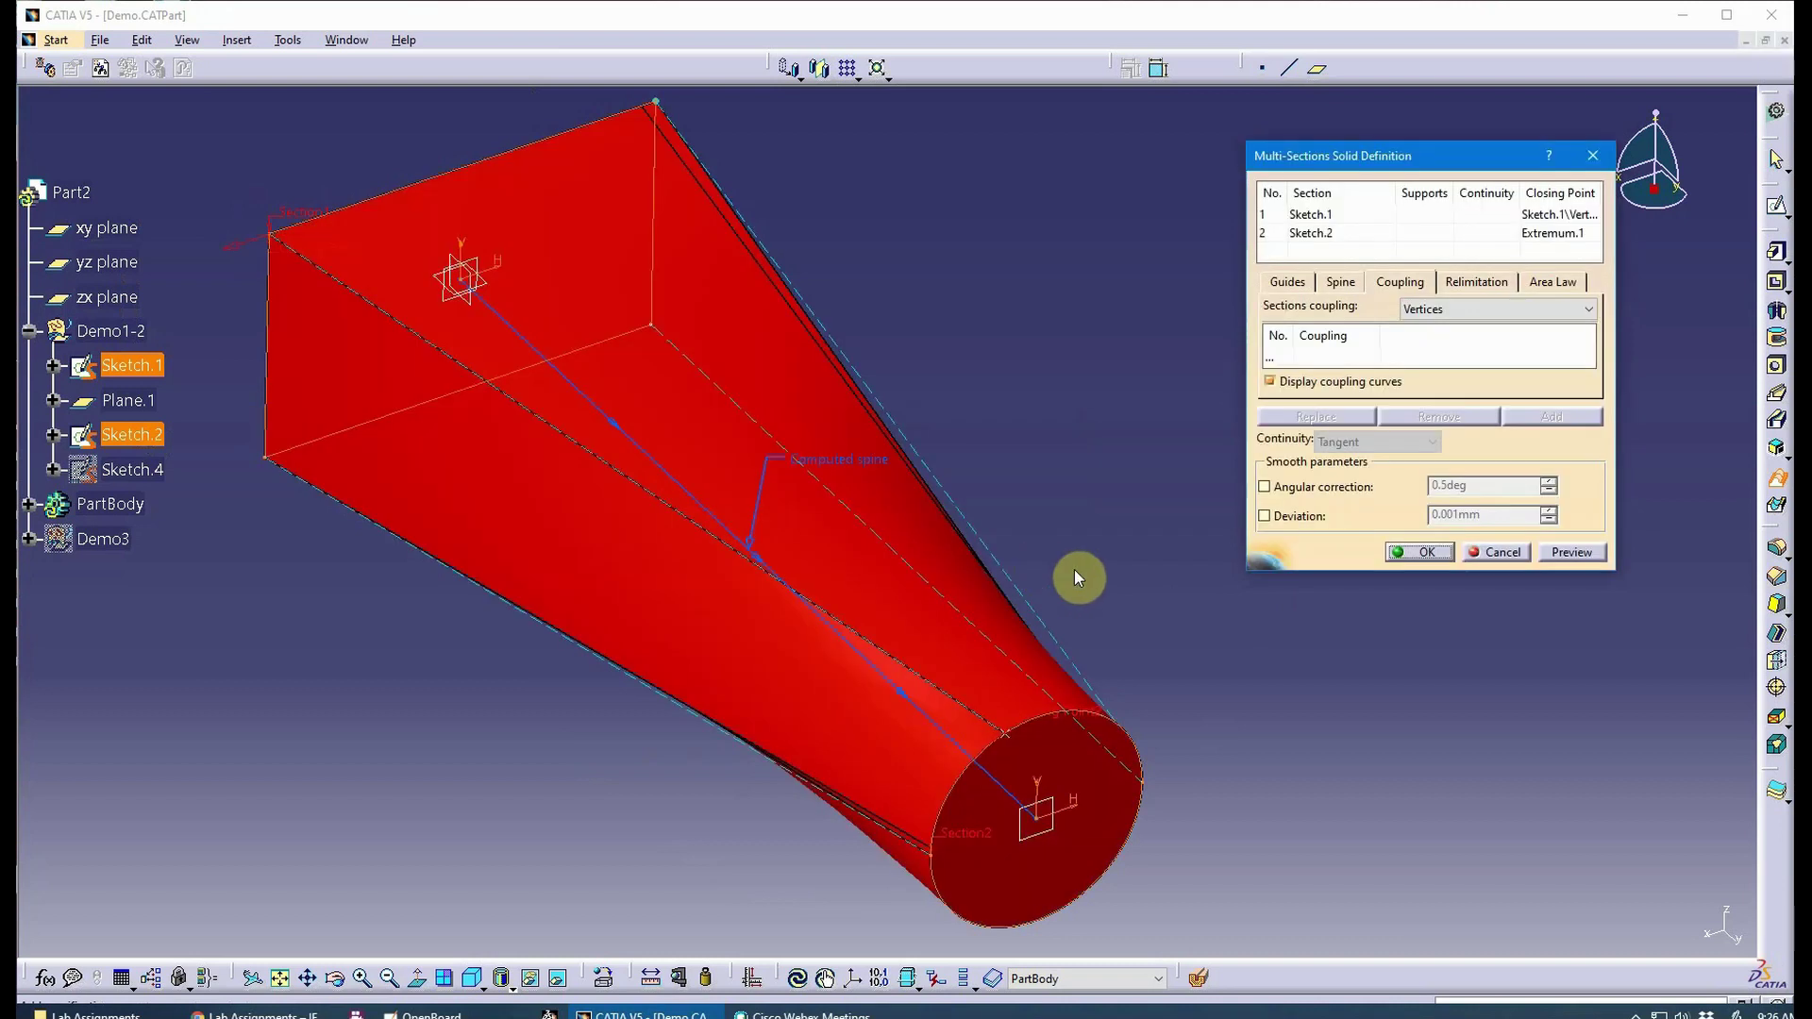
Set the sections coupling back to Ratio, preview the solid and cancel the multi-sections solid definition.
left_click(1470, 308)
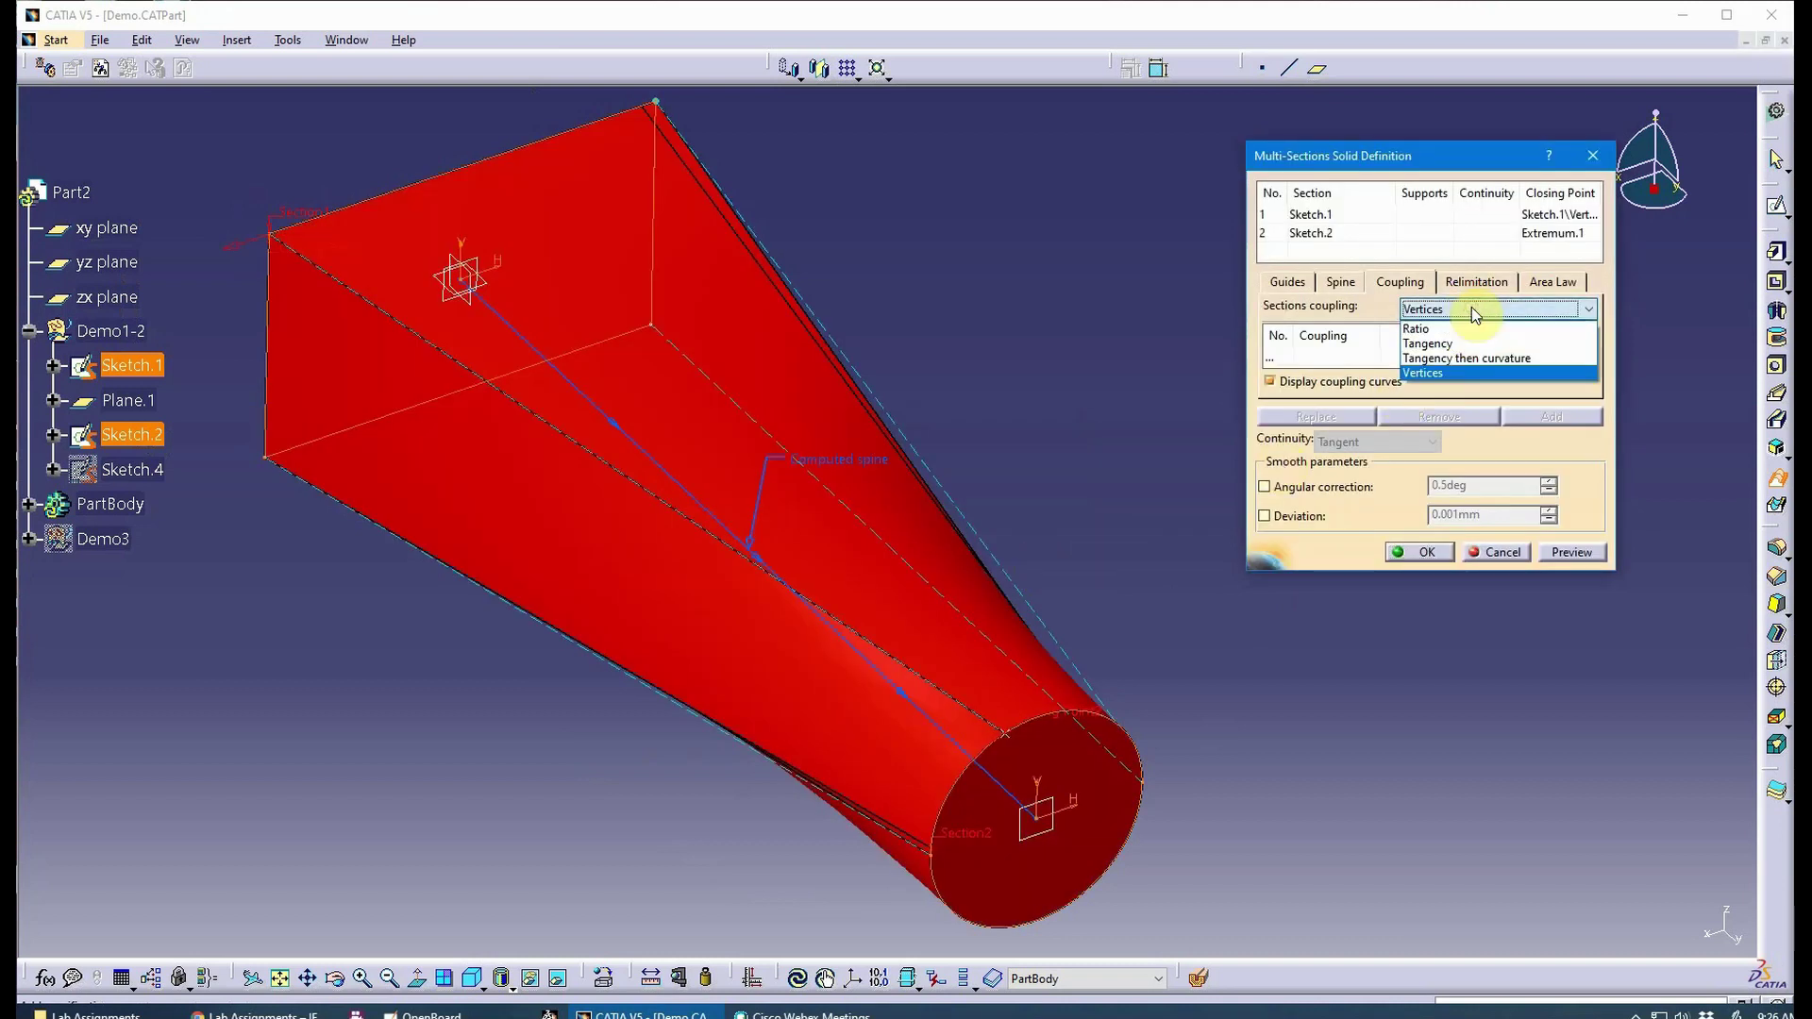
left_click(1472, 330)
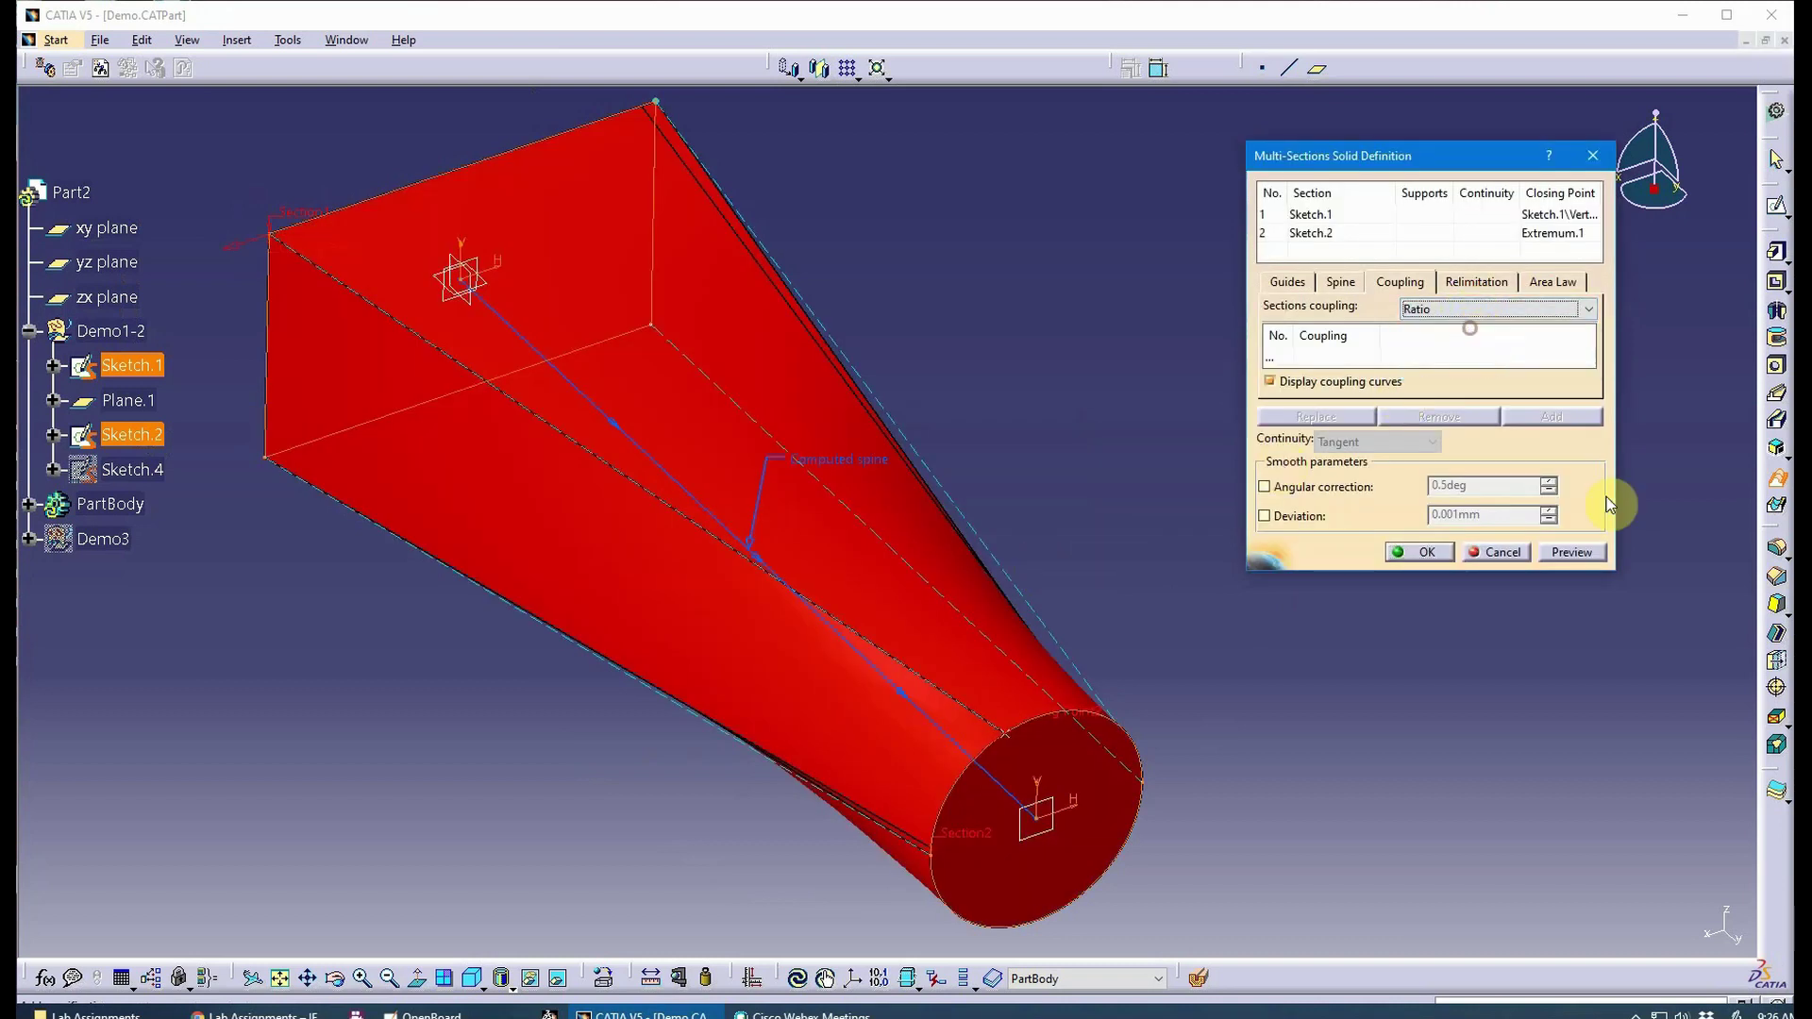
left_click(1571, 552)
middle_click_drag(818, 674, 648, 461)
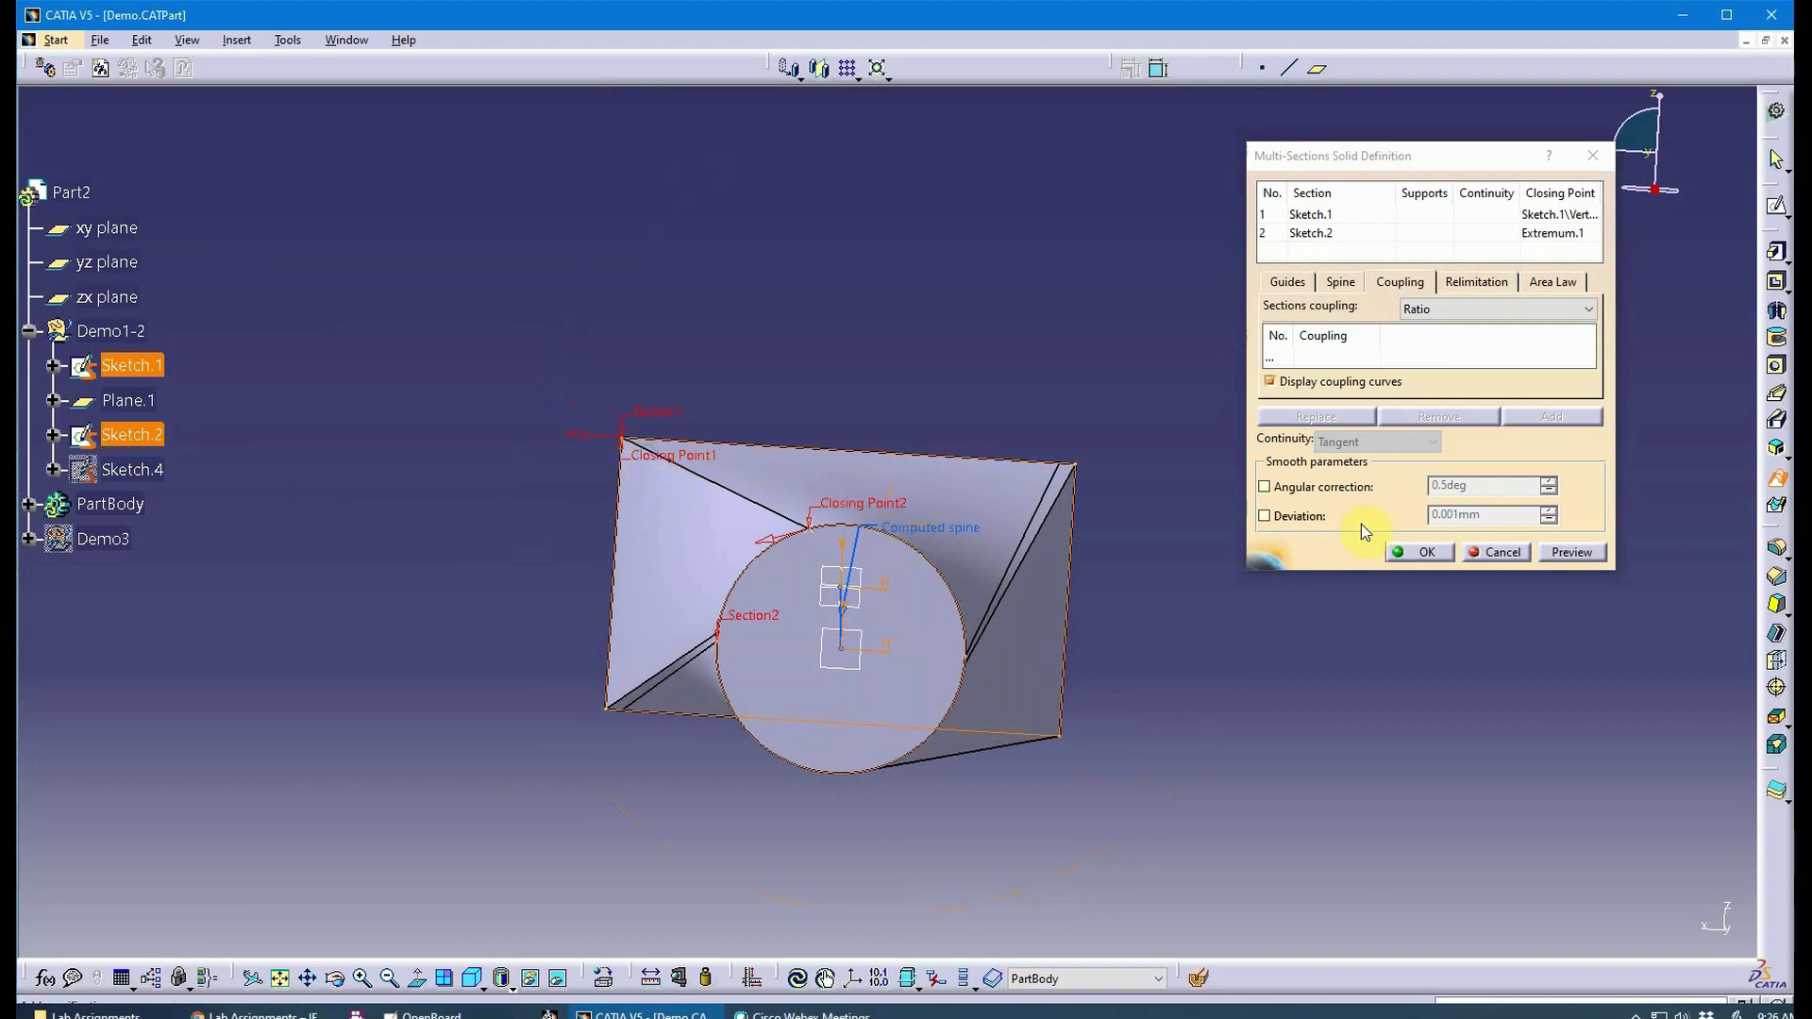
mouse_move(938, 607)
middle_mouse_down()
mouse_move(923, 591)
mouse_move(1058, 597)
mouse_move(1044, 627)
mouse_move(1488, 591)
middle_mouse_up()
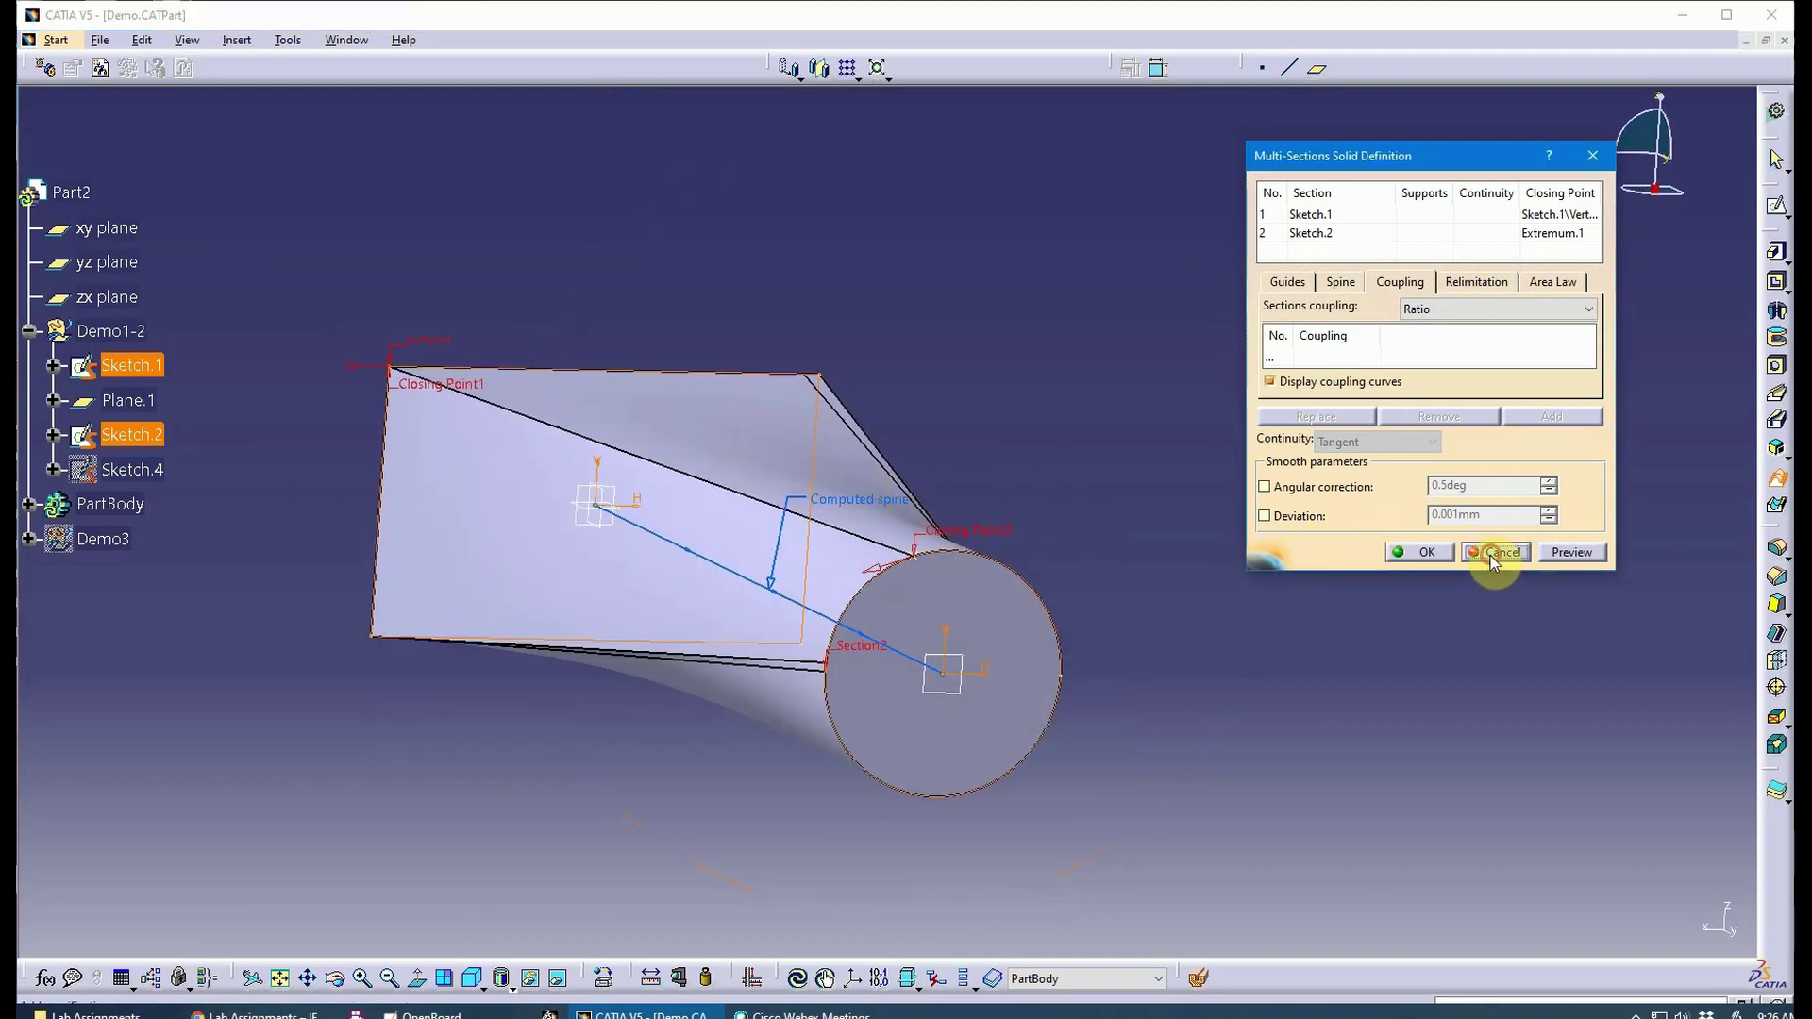
left_click(1497, 551)
mouse_move(856, 728)
middle_mouse_down()
mouse_move(768, 626)
mouse_move(869, 728)
mouse_move(841, 667)
mouse_move(870, 728)
middle_mouse_up()
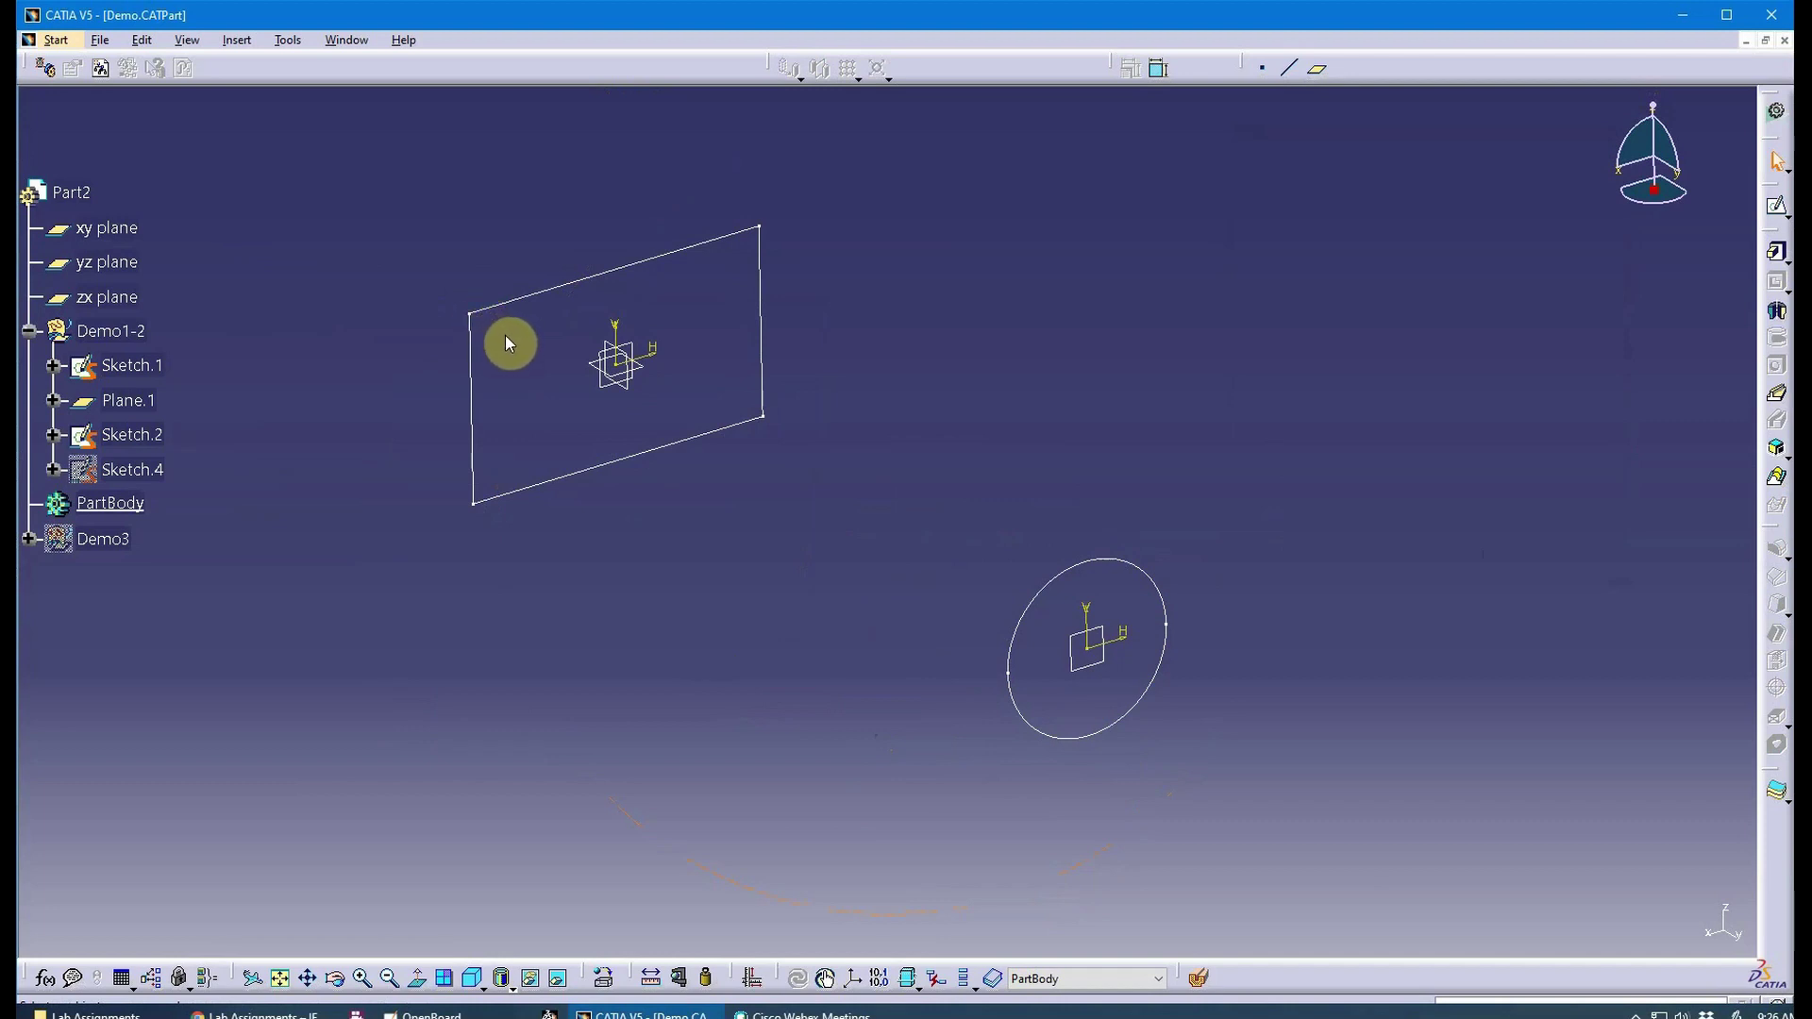
middle_click_drag(965, 599, 920, 627)
middle_click_drag(736, 608, 712, 554)
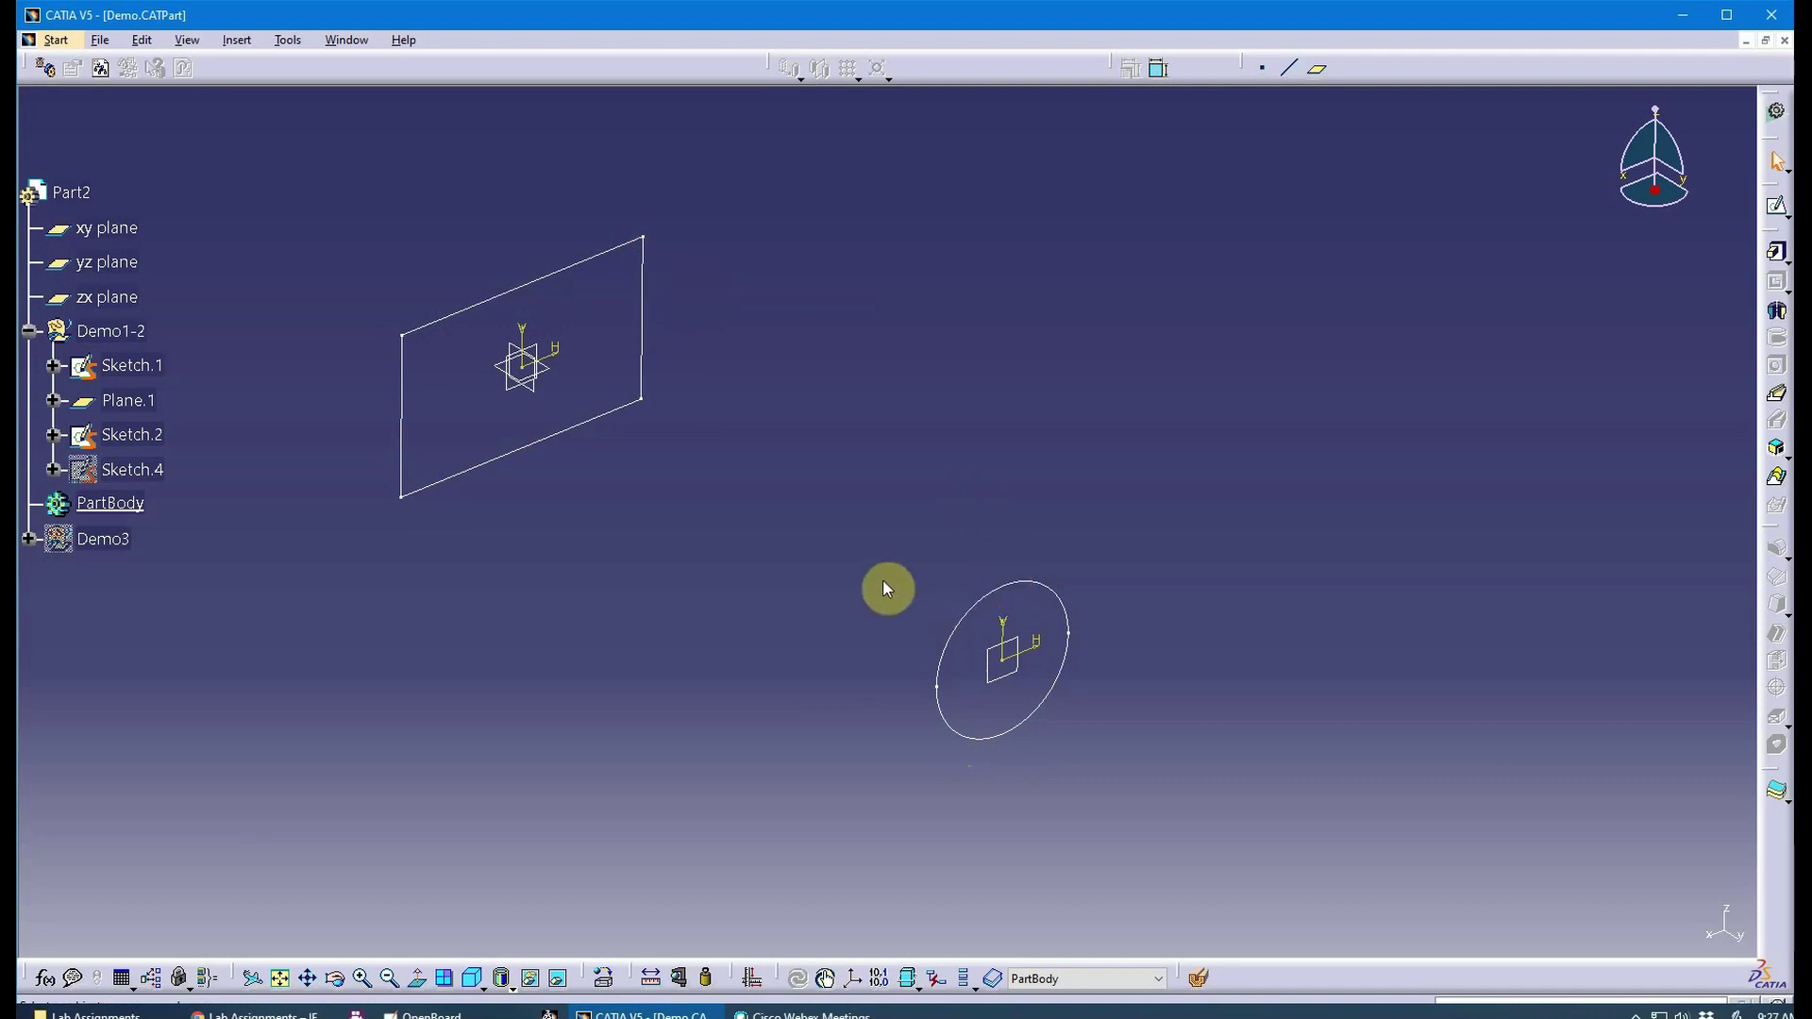
mouse_move(885, 587)
middle_mouse_down()
mouse_move(748, 497)
mouse_move(862, 521)
mouse_move(767, 540)
middle_mouse_up()
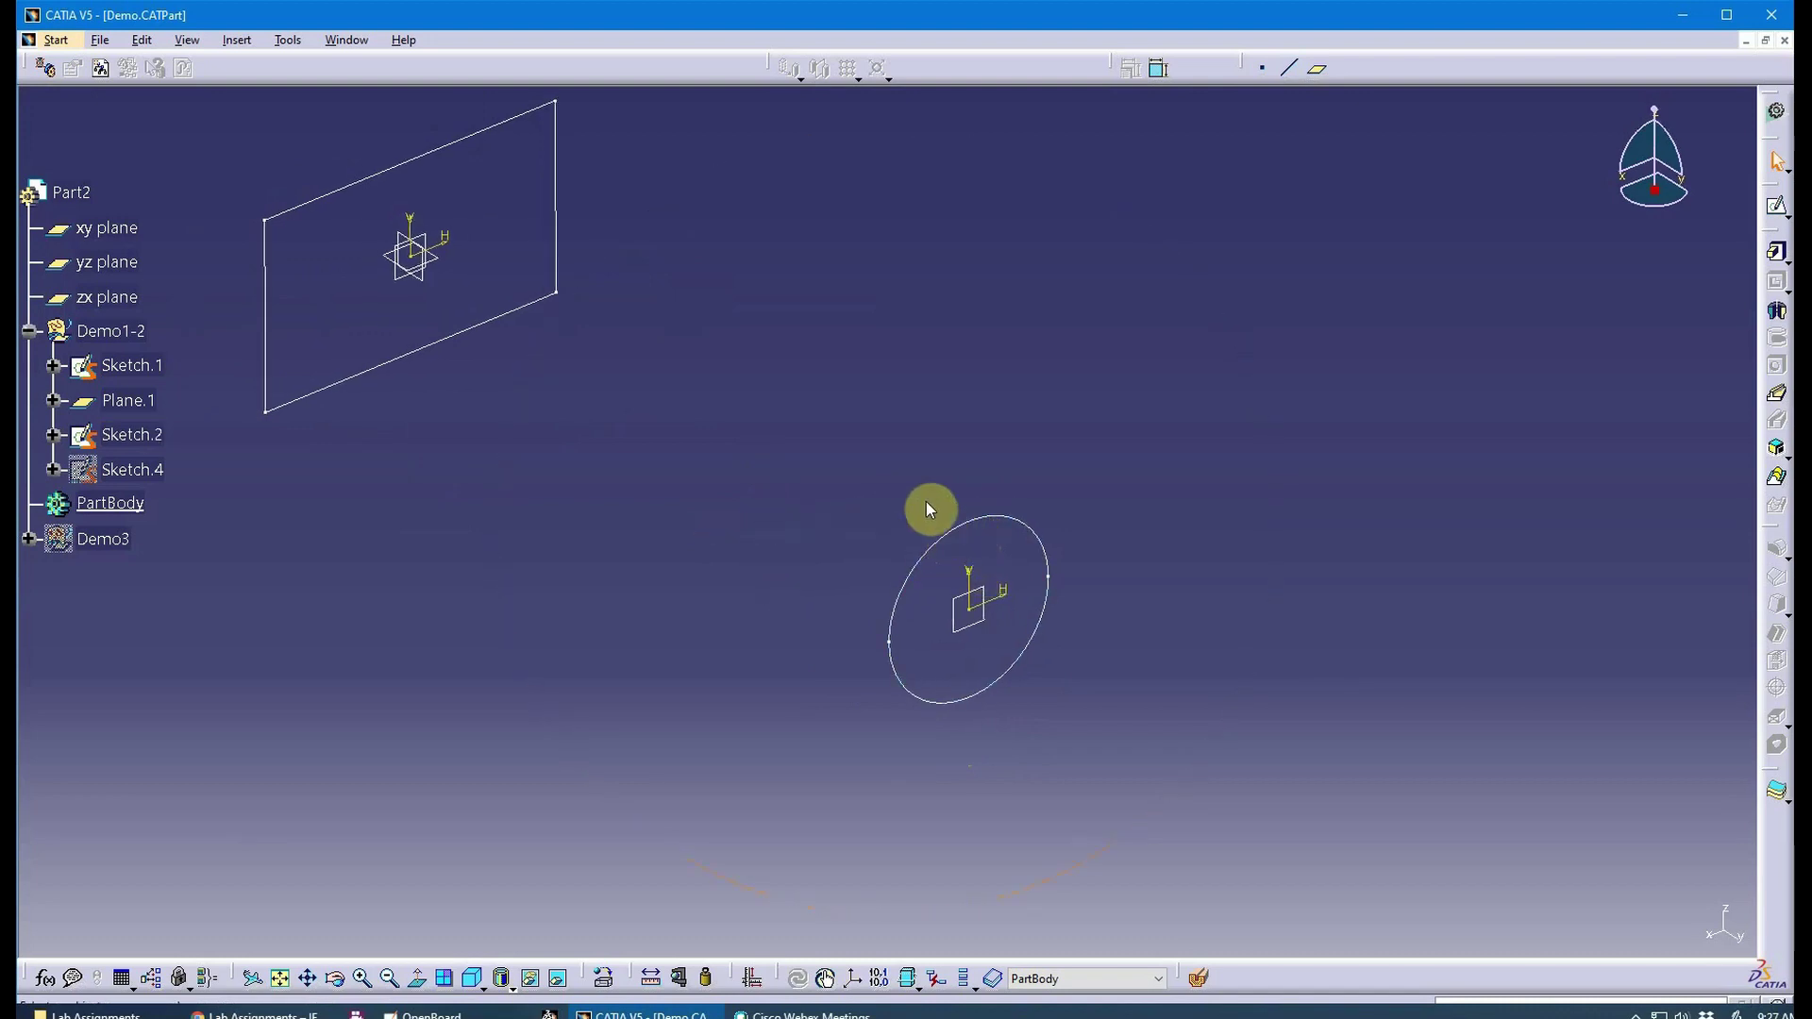
mouse_move(841, 518)
middle_mouse_down()
mouse_move(862, 586)
mouse_move(822, 530)
mouse_move(833, 566)
mouse_move(821, 542)
mouse_move(877, 594)
mouse_move(885, 579)
middle_mouse_up()
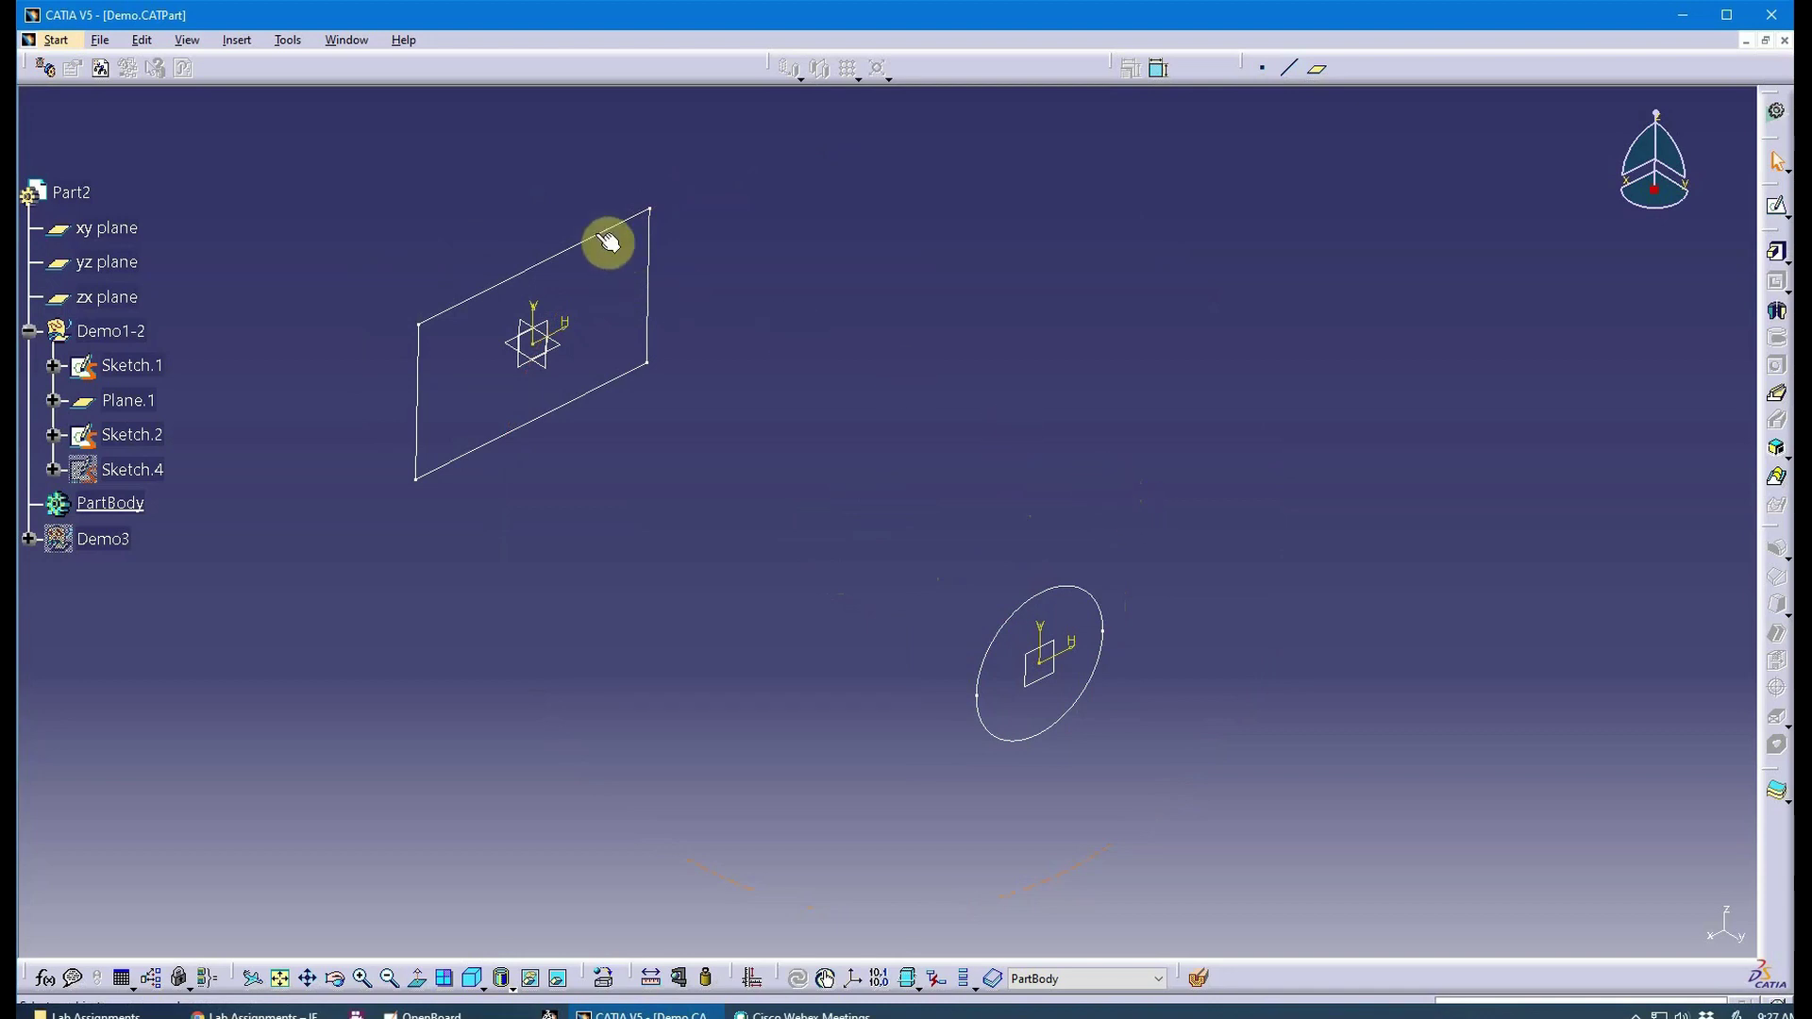
Switch to the Generative Shape Design workbench.
left_click(56, 41)
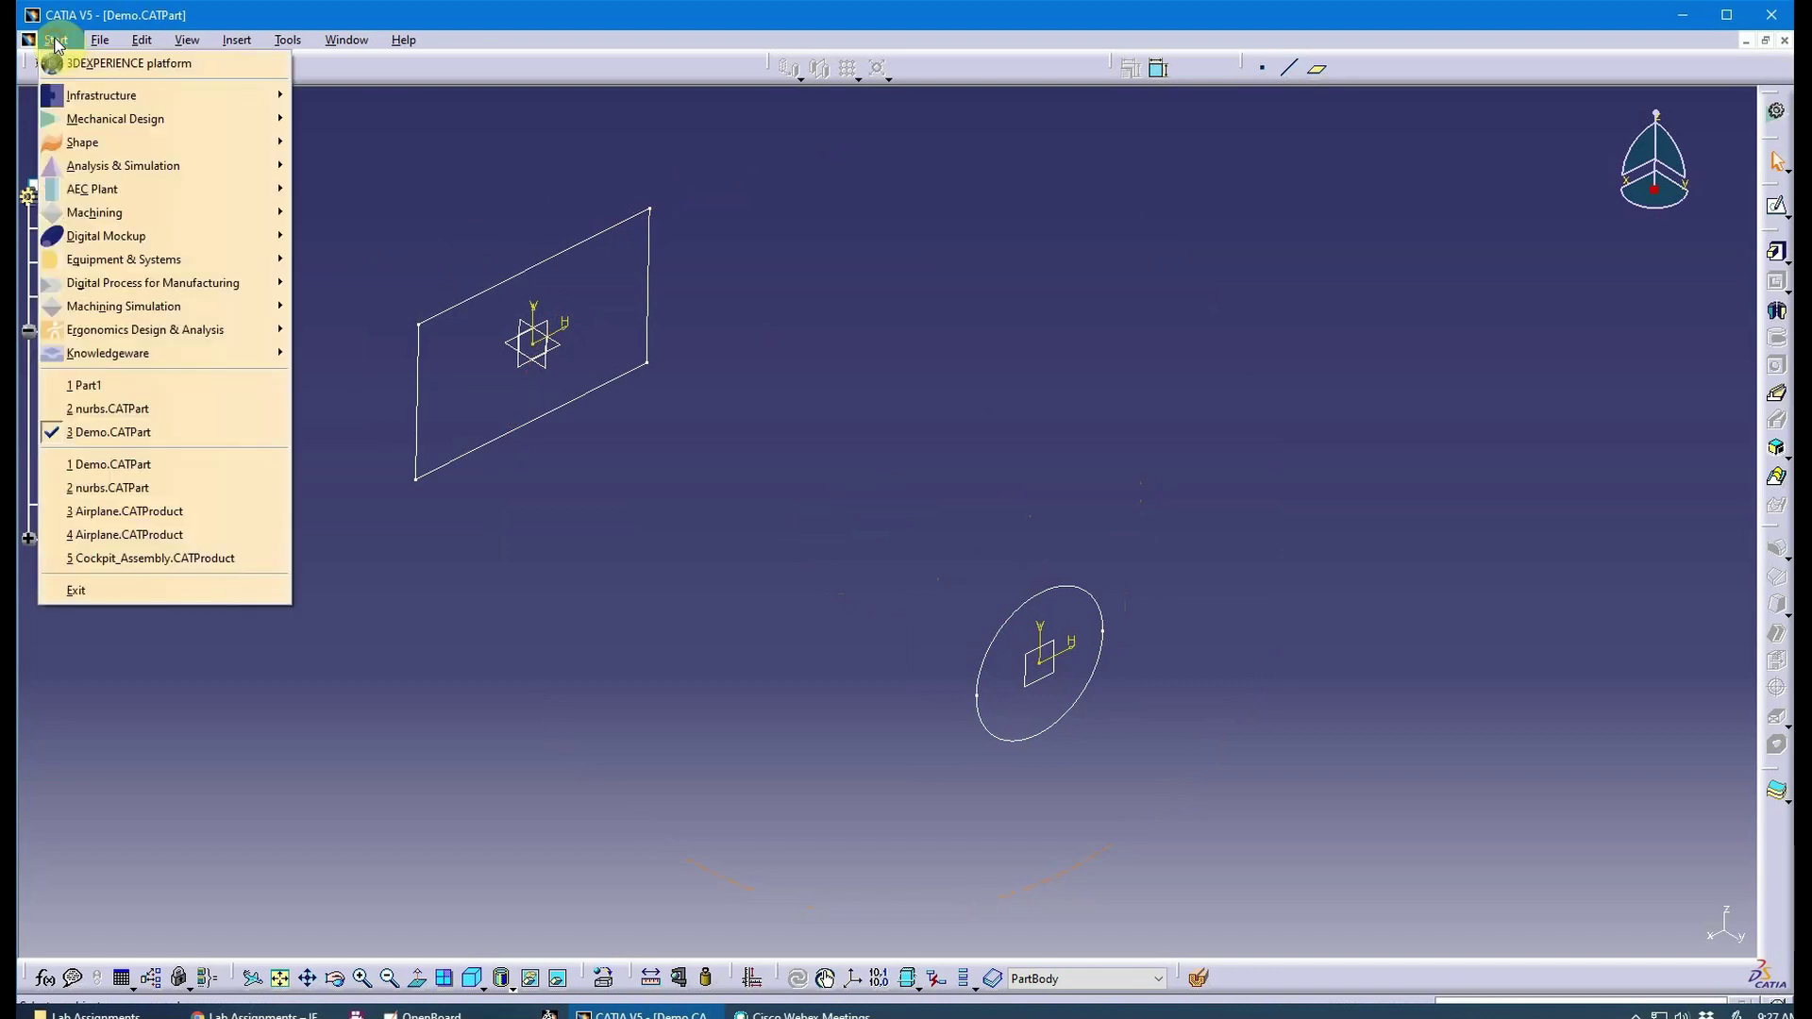
mouse_move(118, 141)
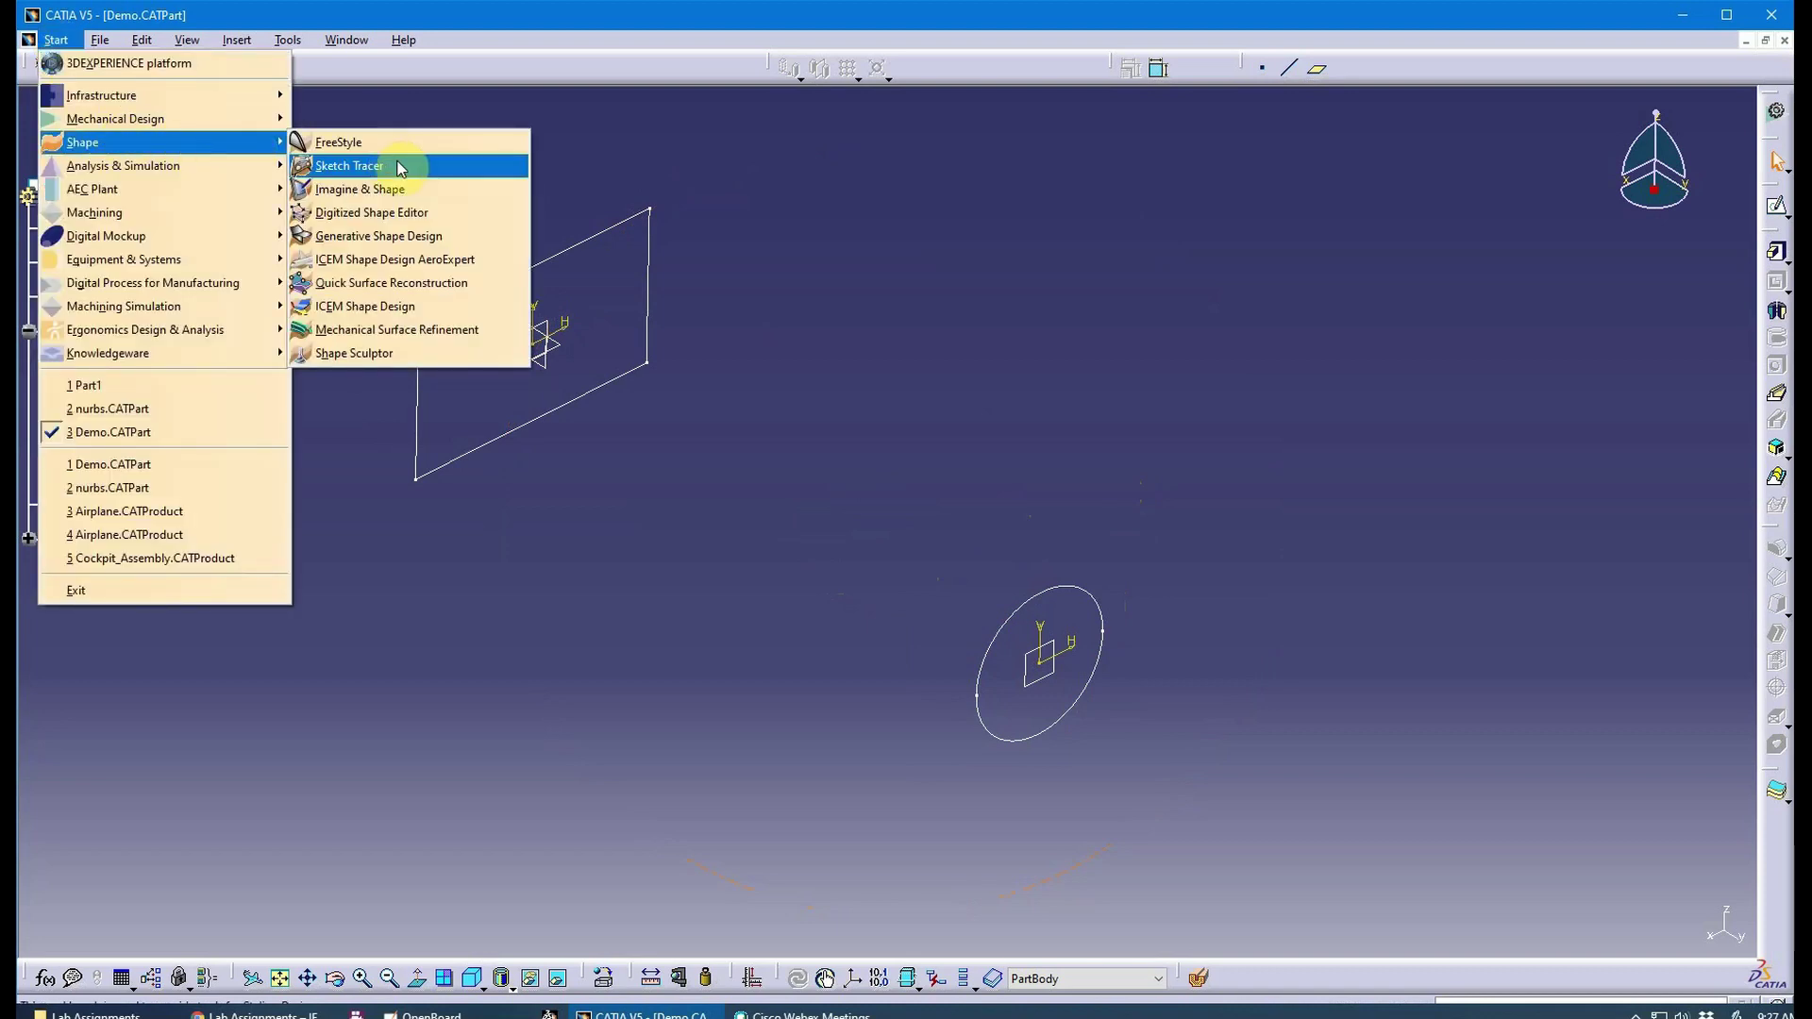
left_click(406, 236)
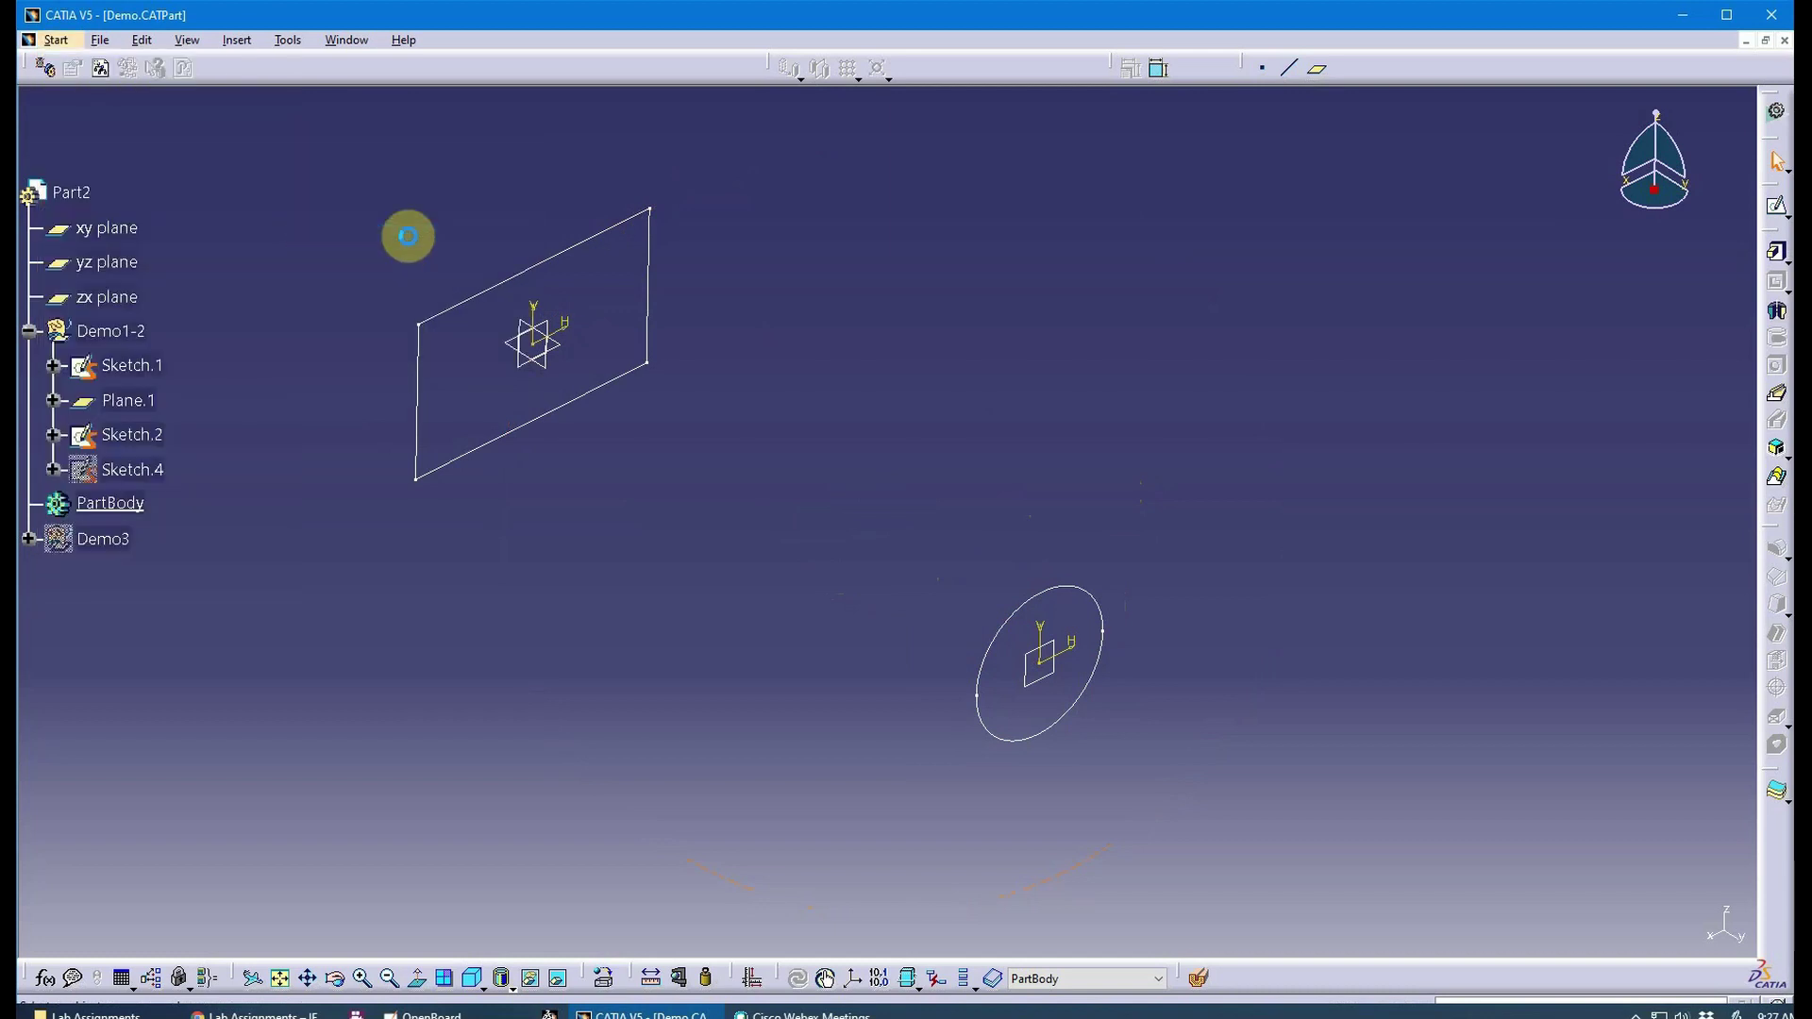
left_click(56, 39)
mouse_move(106, 142)
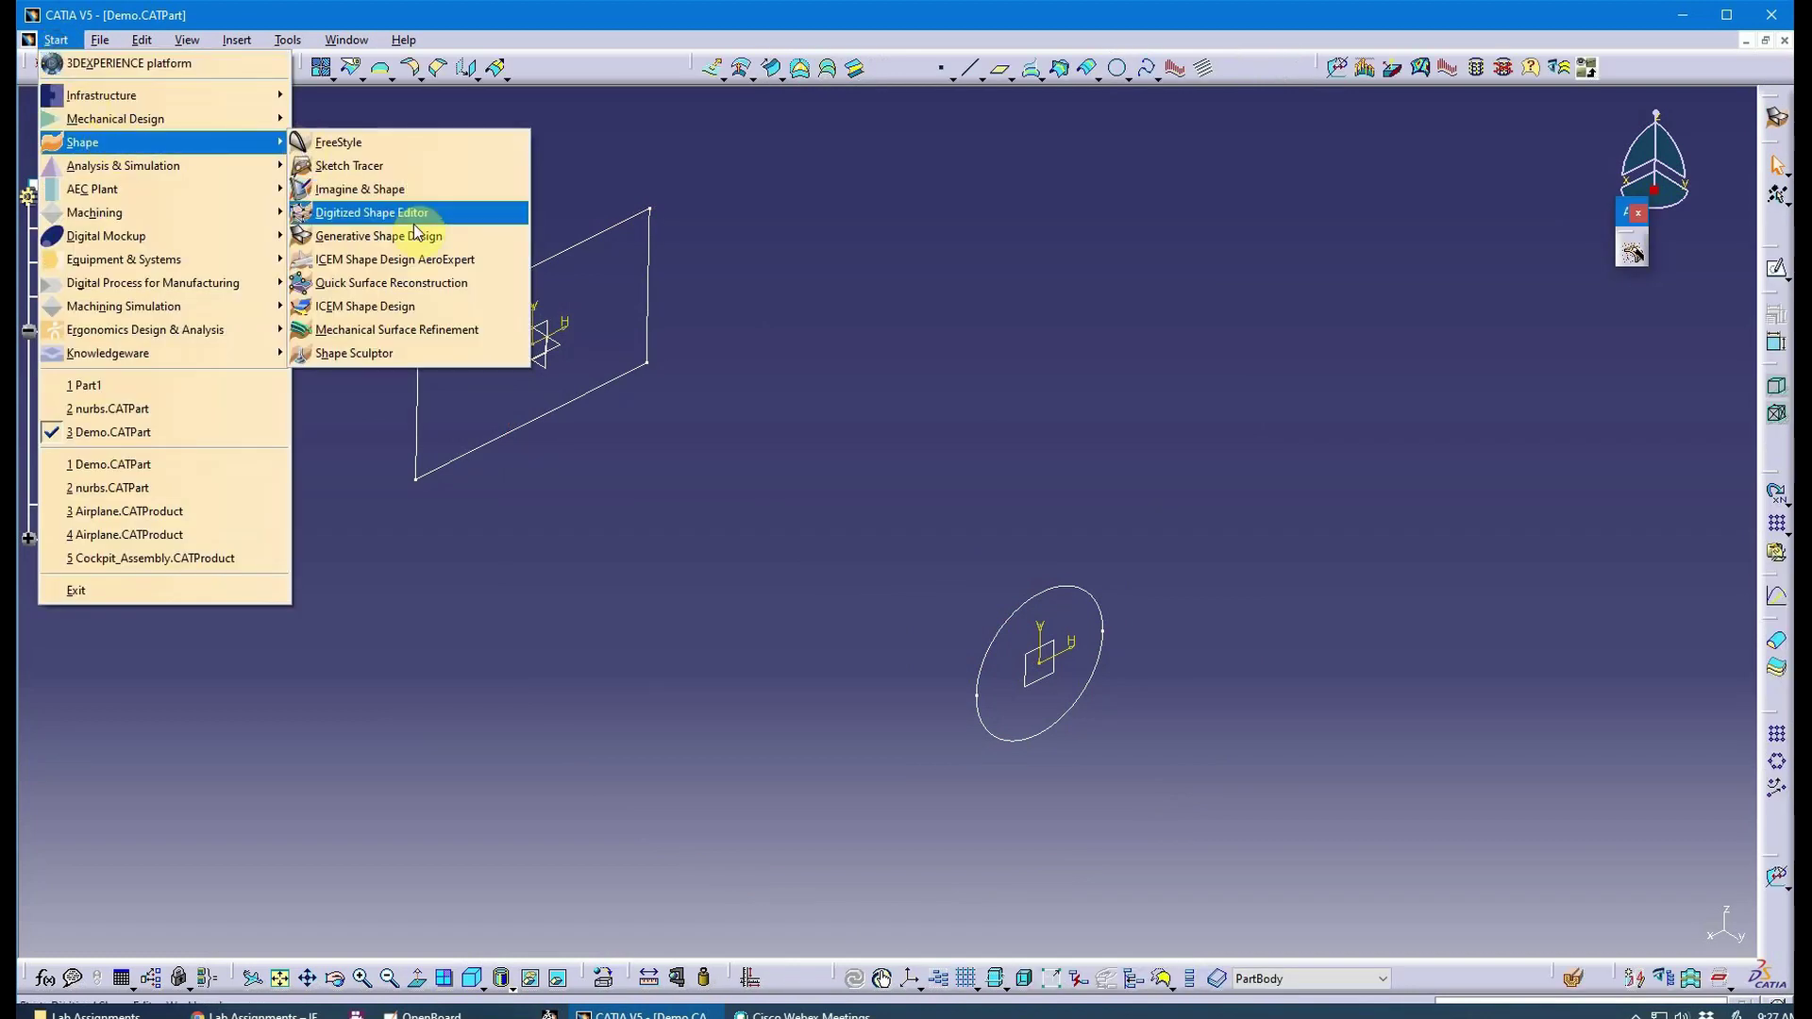
left_click(726, 29)
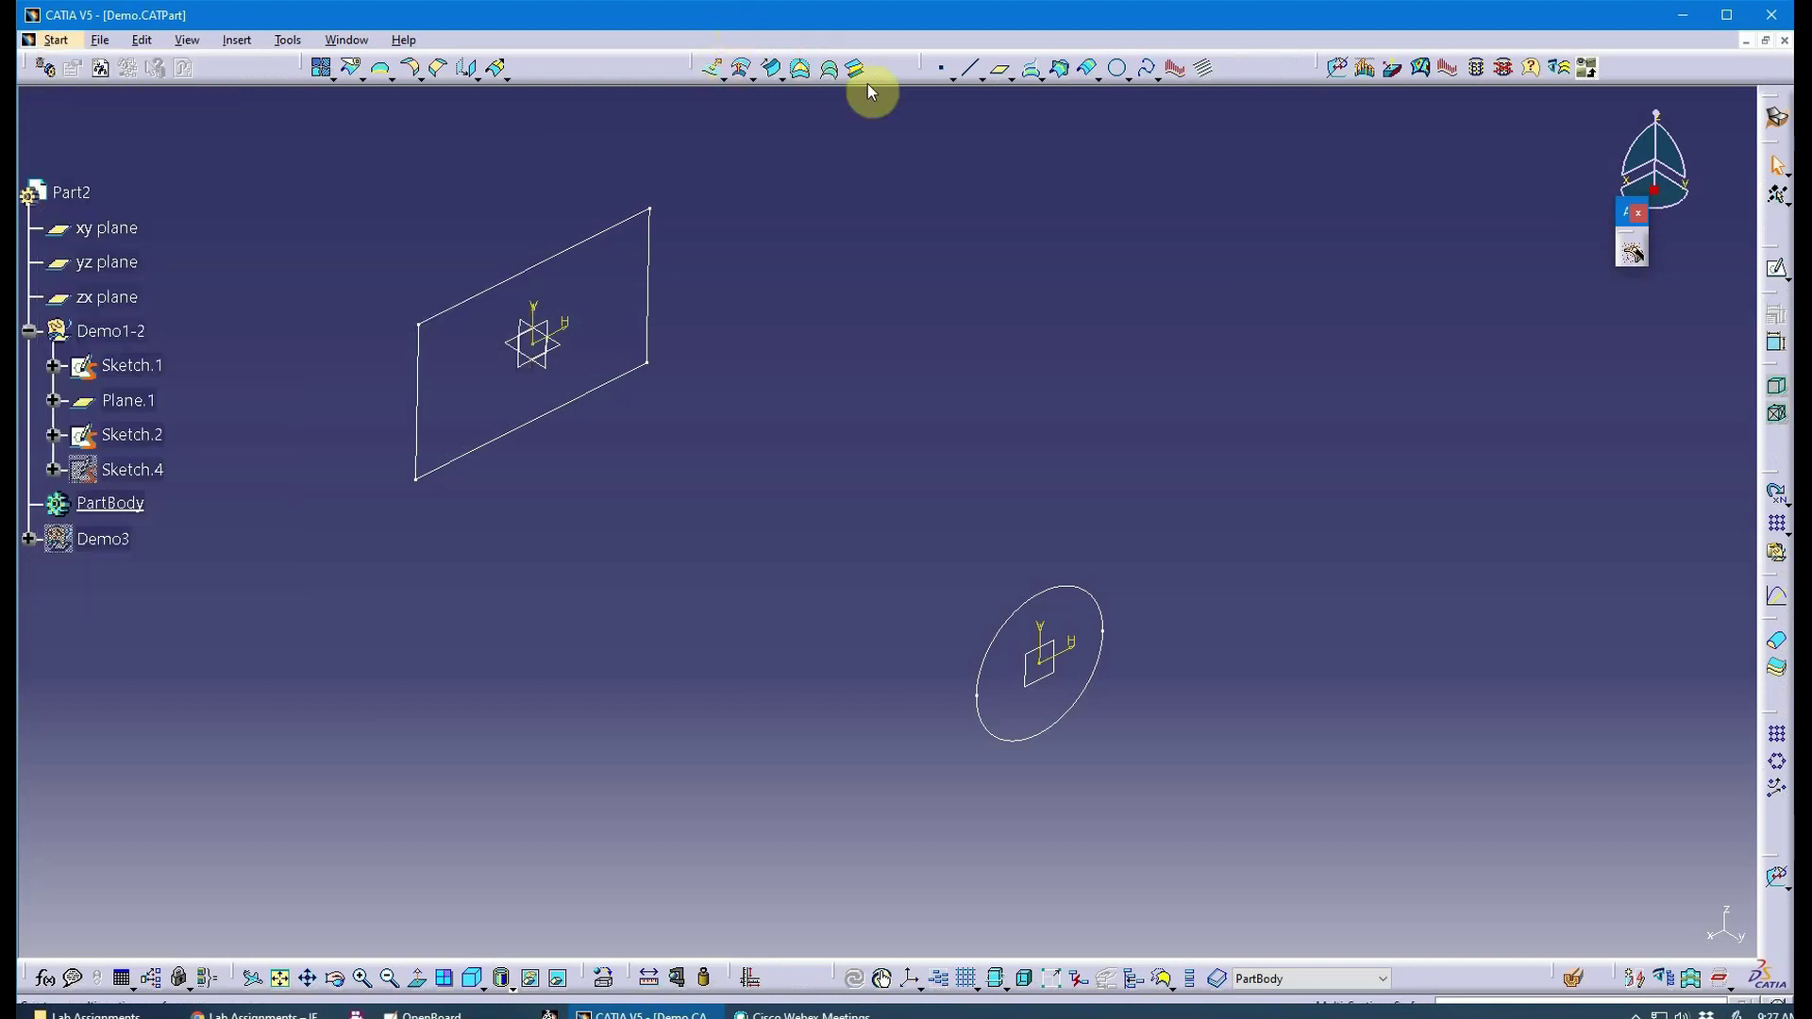
Create an extremum point on the circle sketch at the maximum of the Z Component direction.
left_click(953, 79)
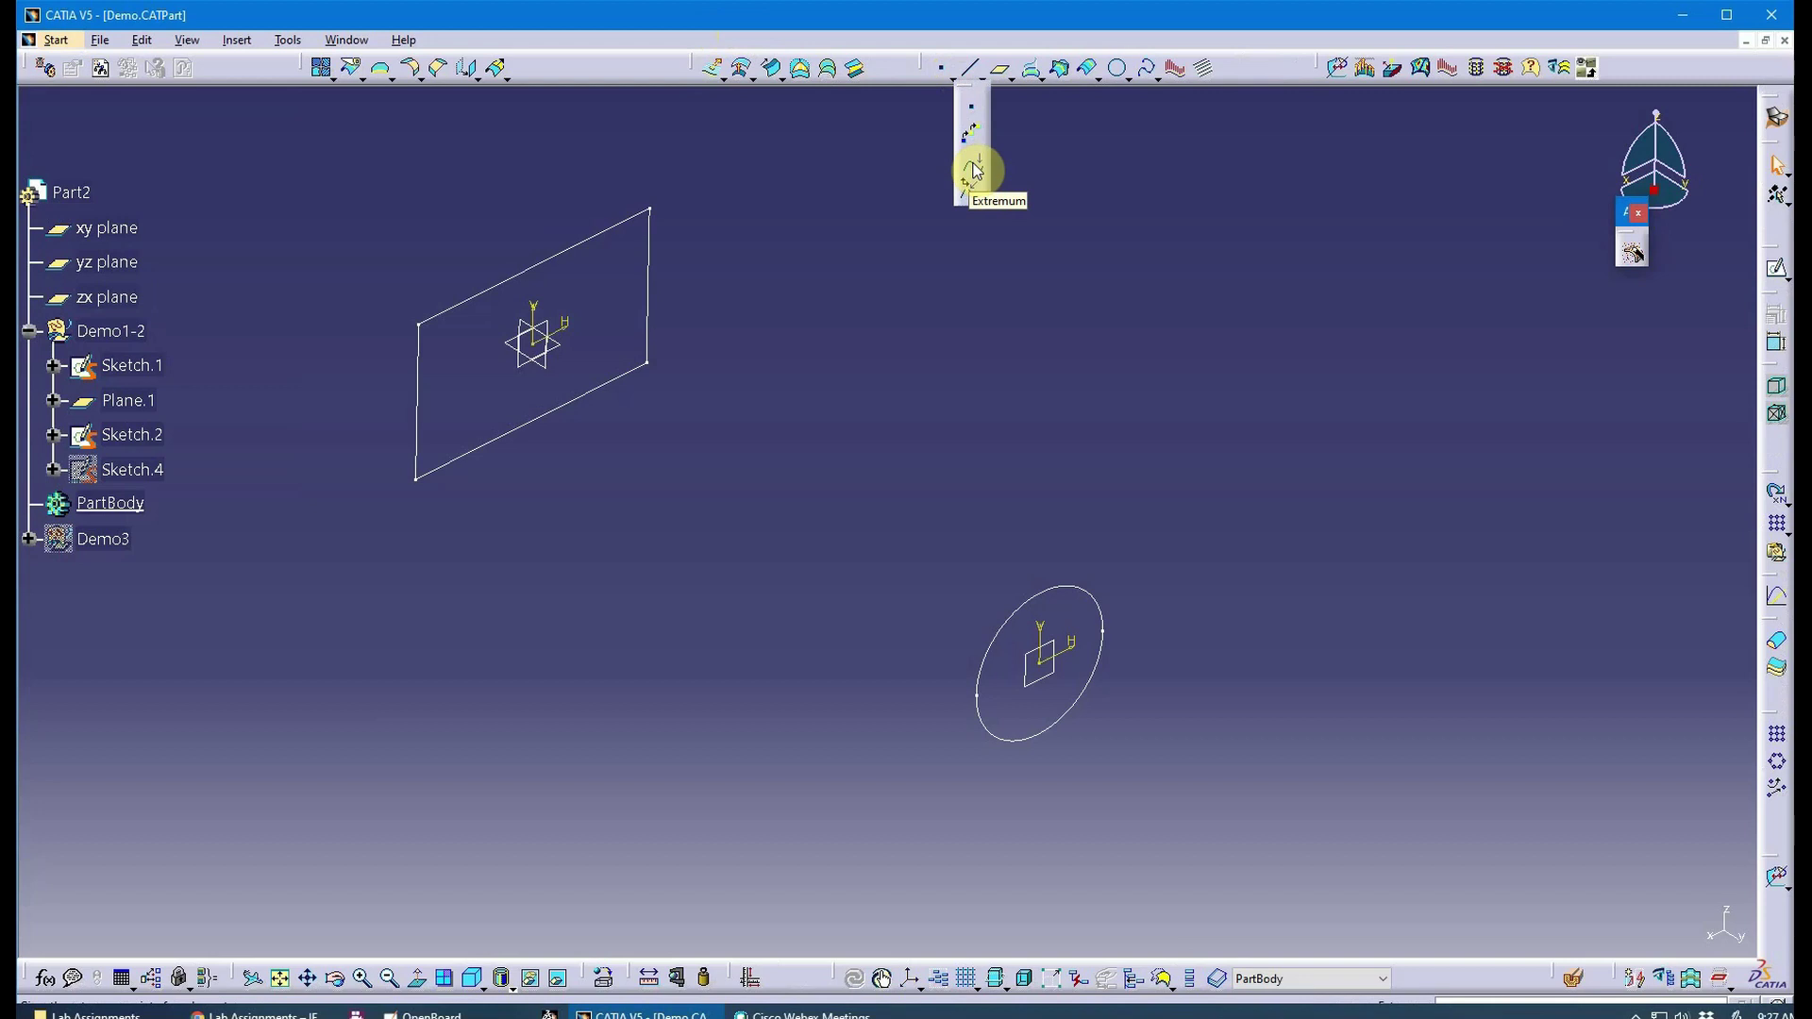
left_click(974, 170)
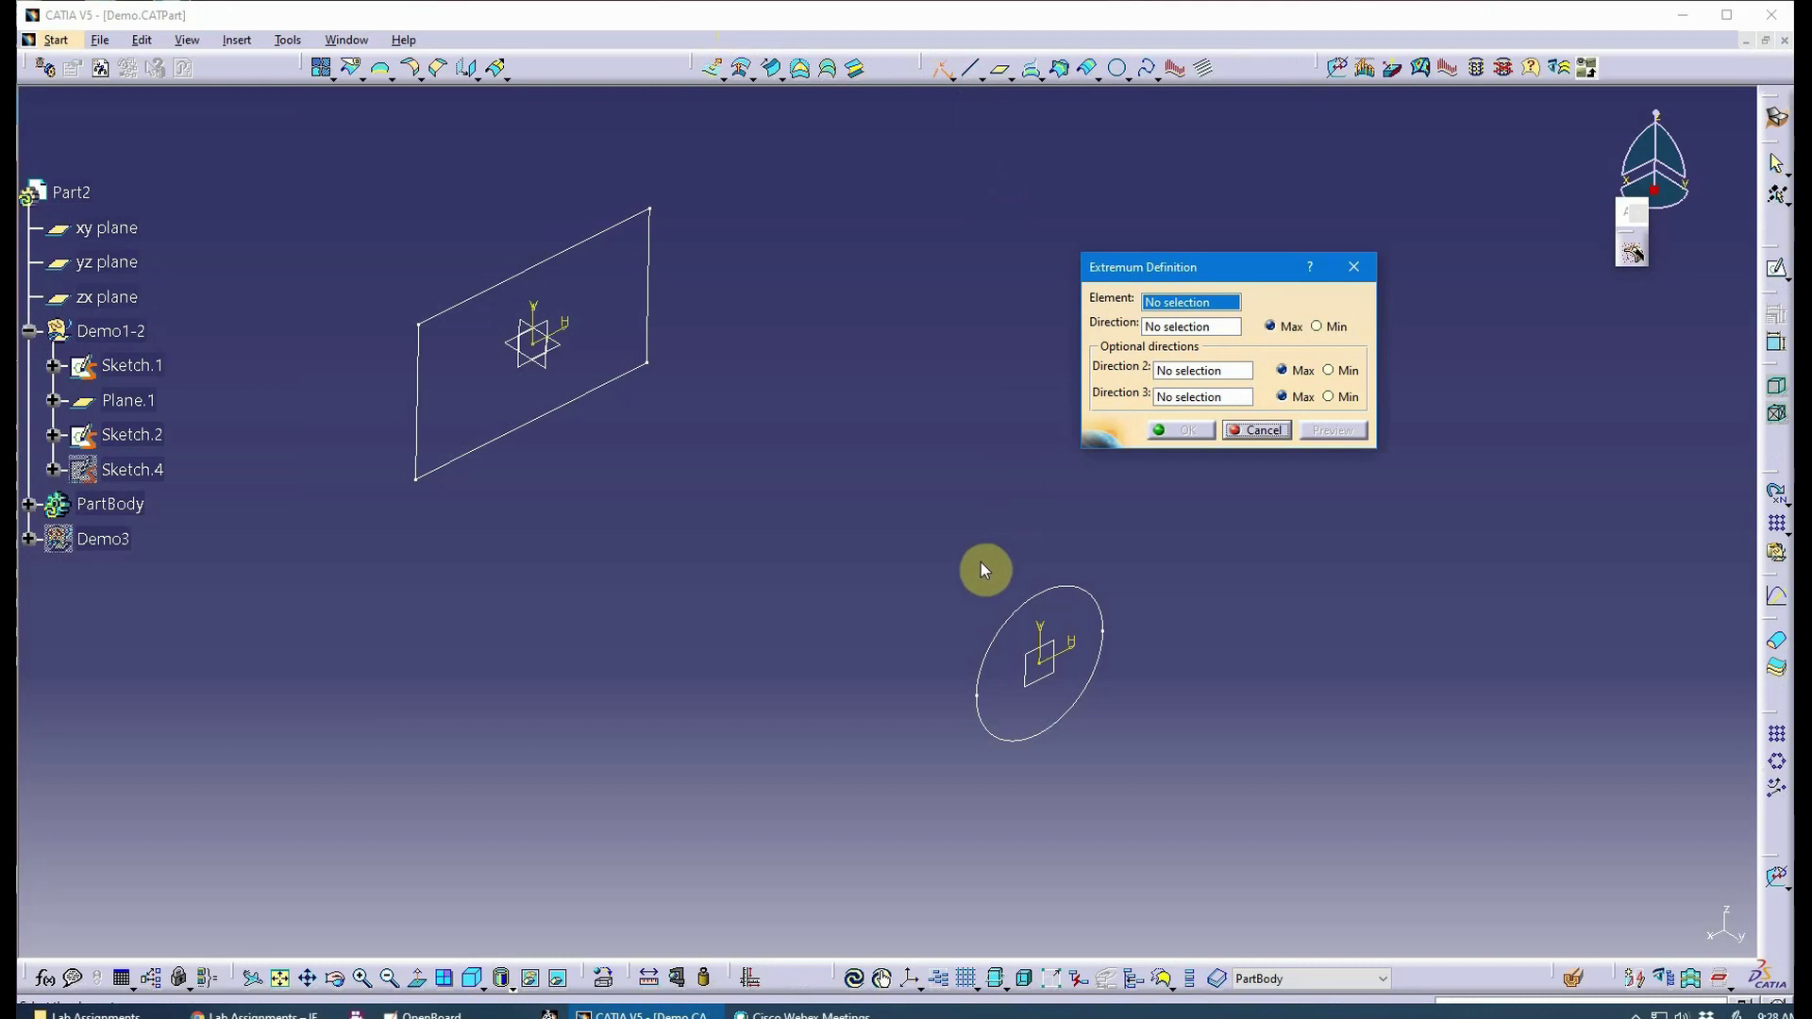
middle_click_drag(982, 569, 849, 506)
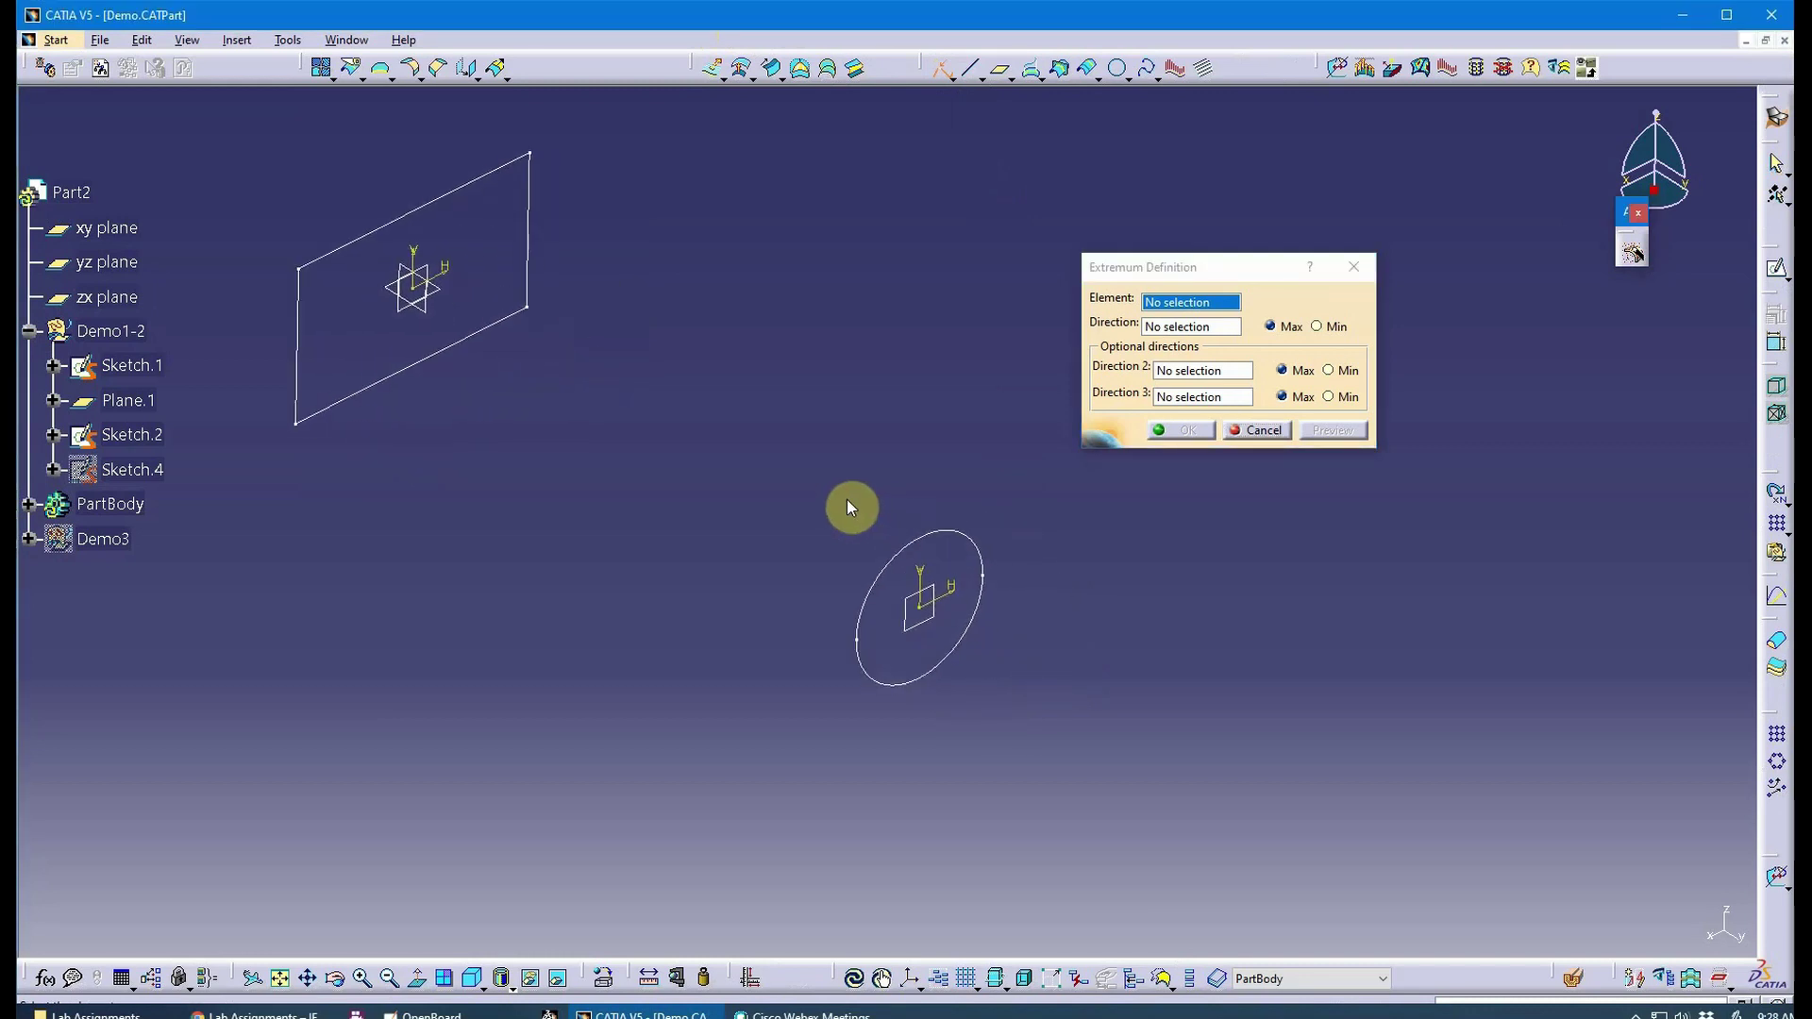
left_click(935, 544)
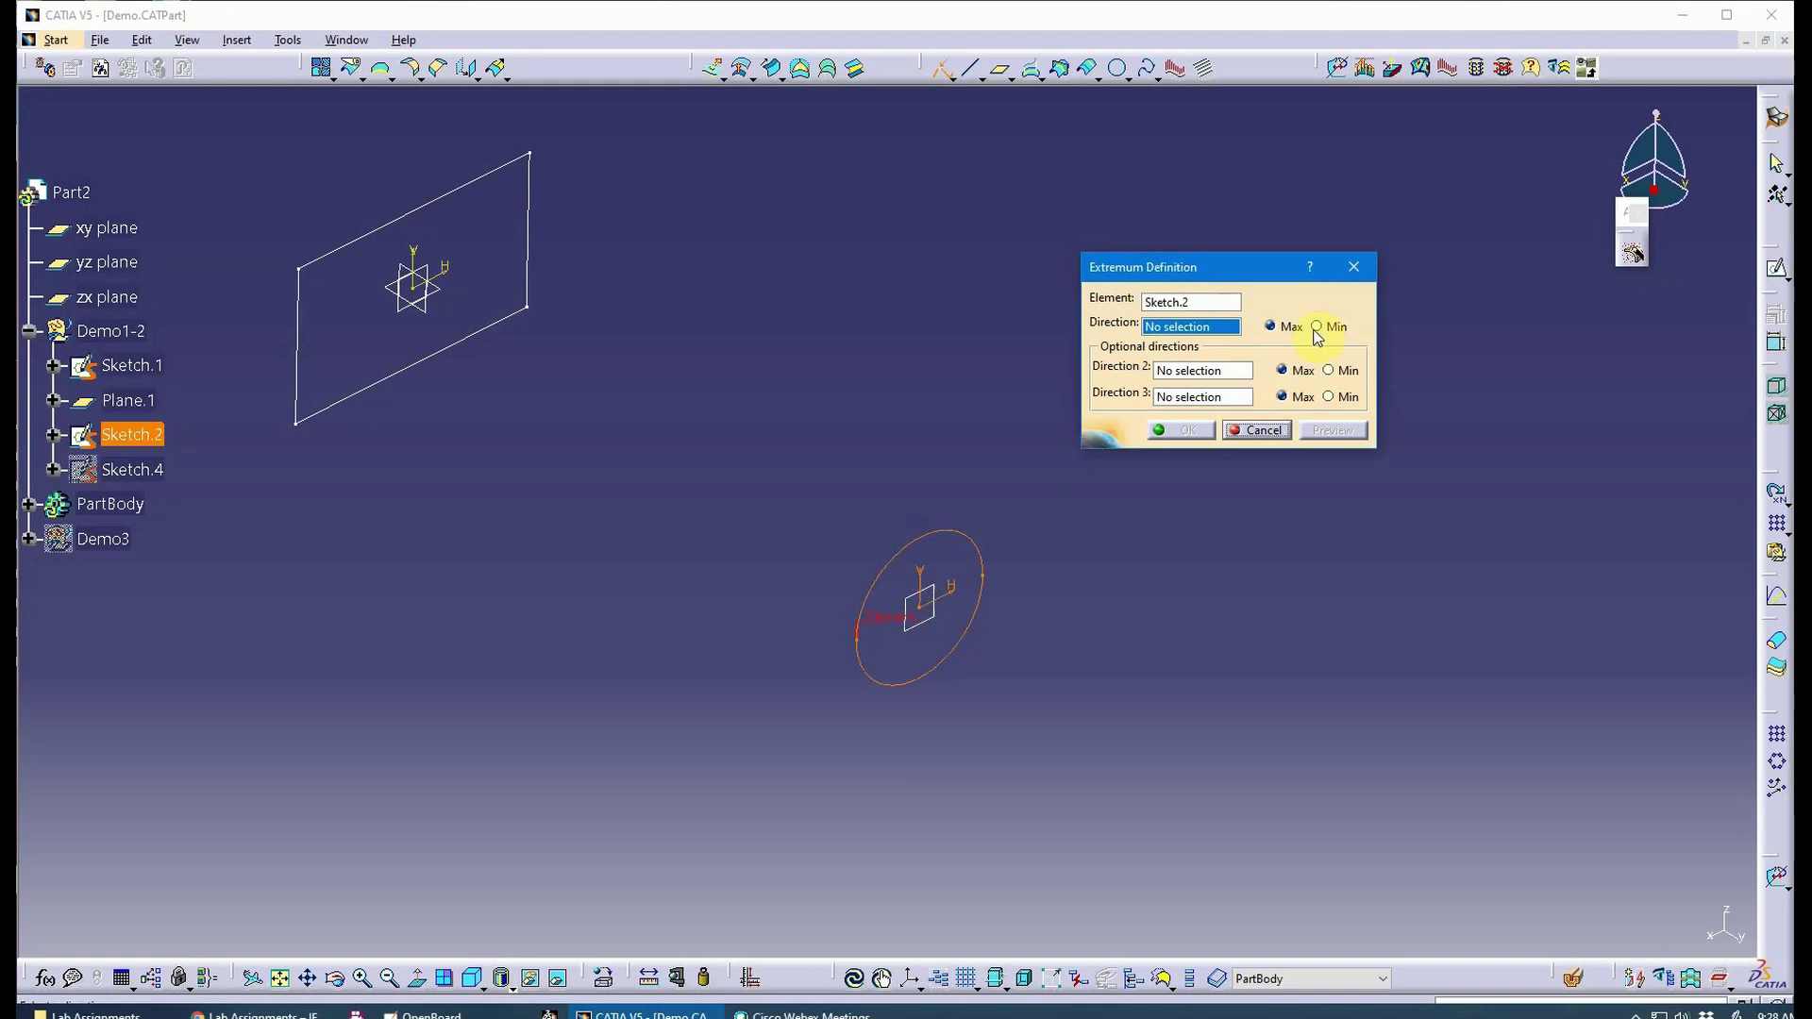
left_click_drag(1620, 226, 1690, 368)
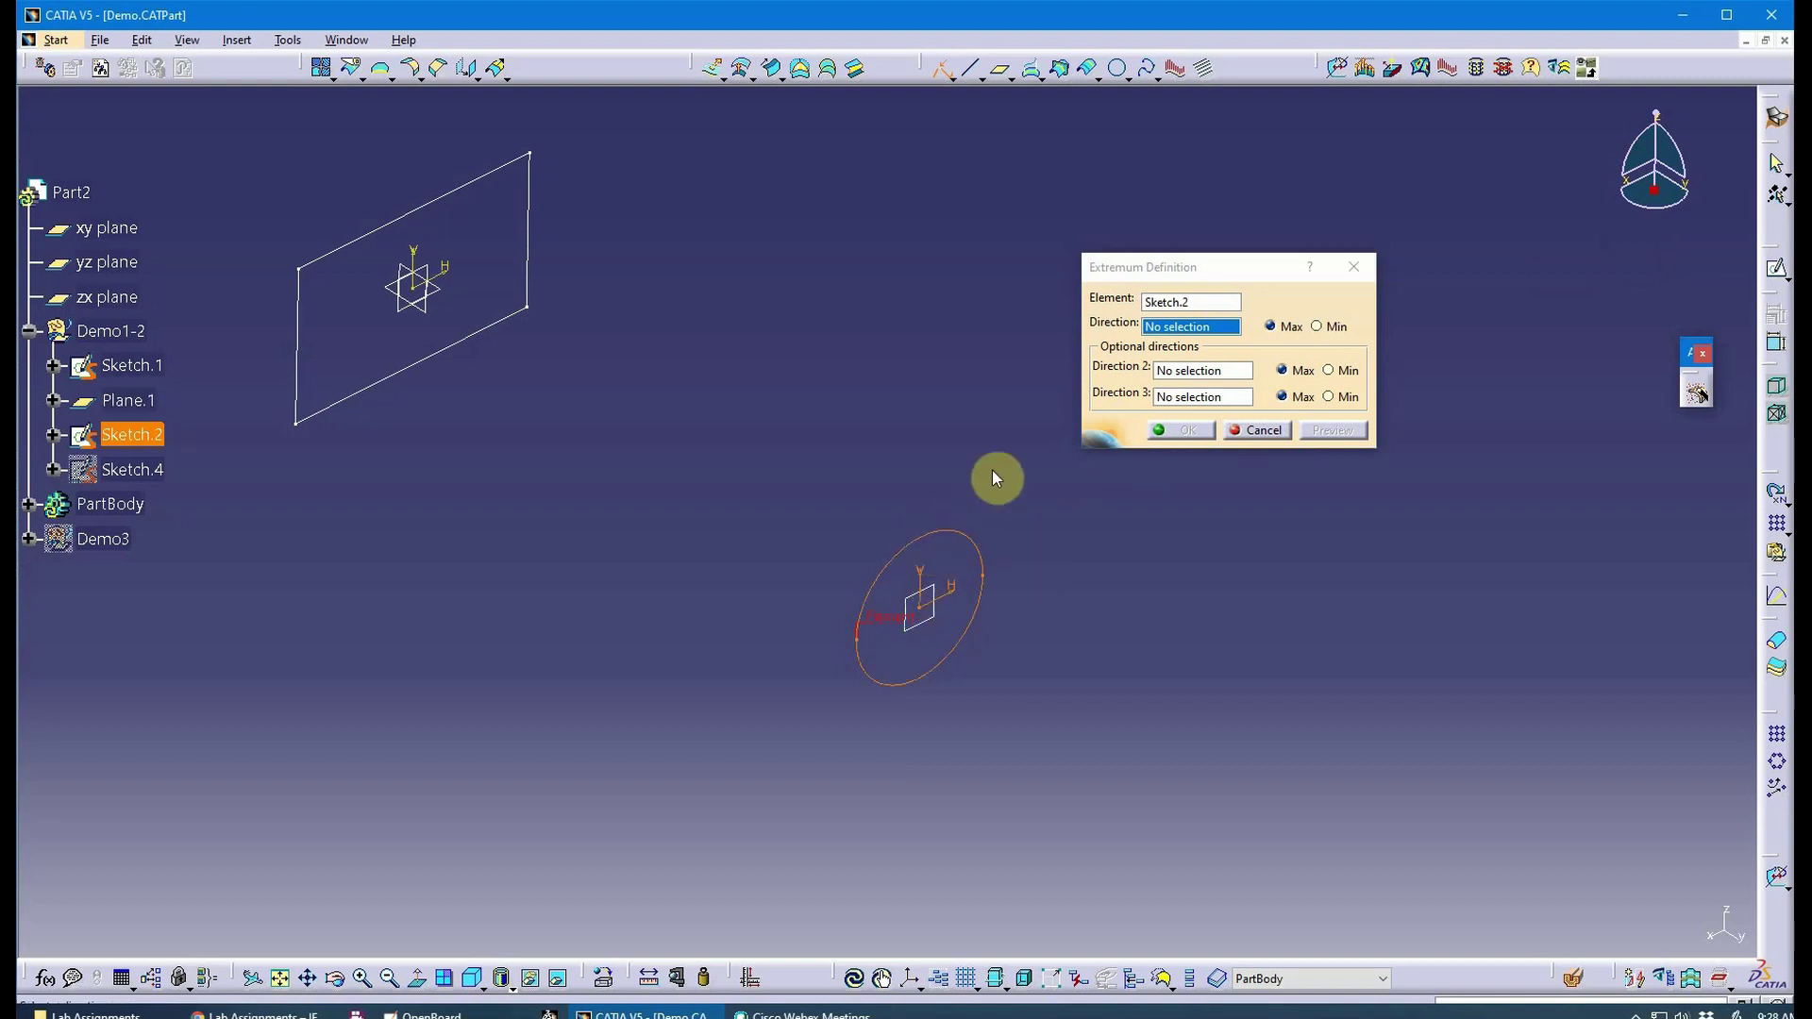
right_click(1169, 335)
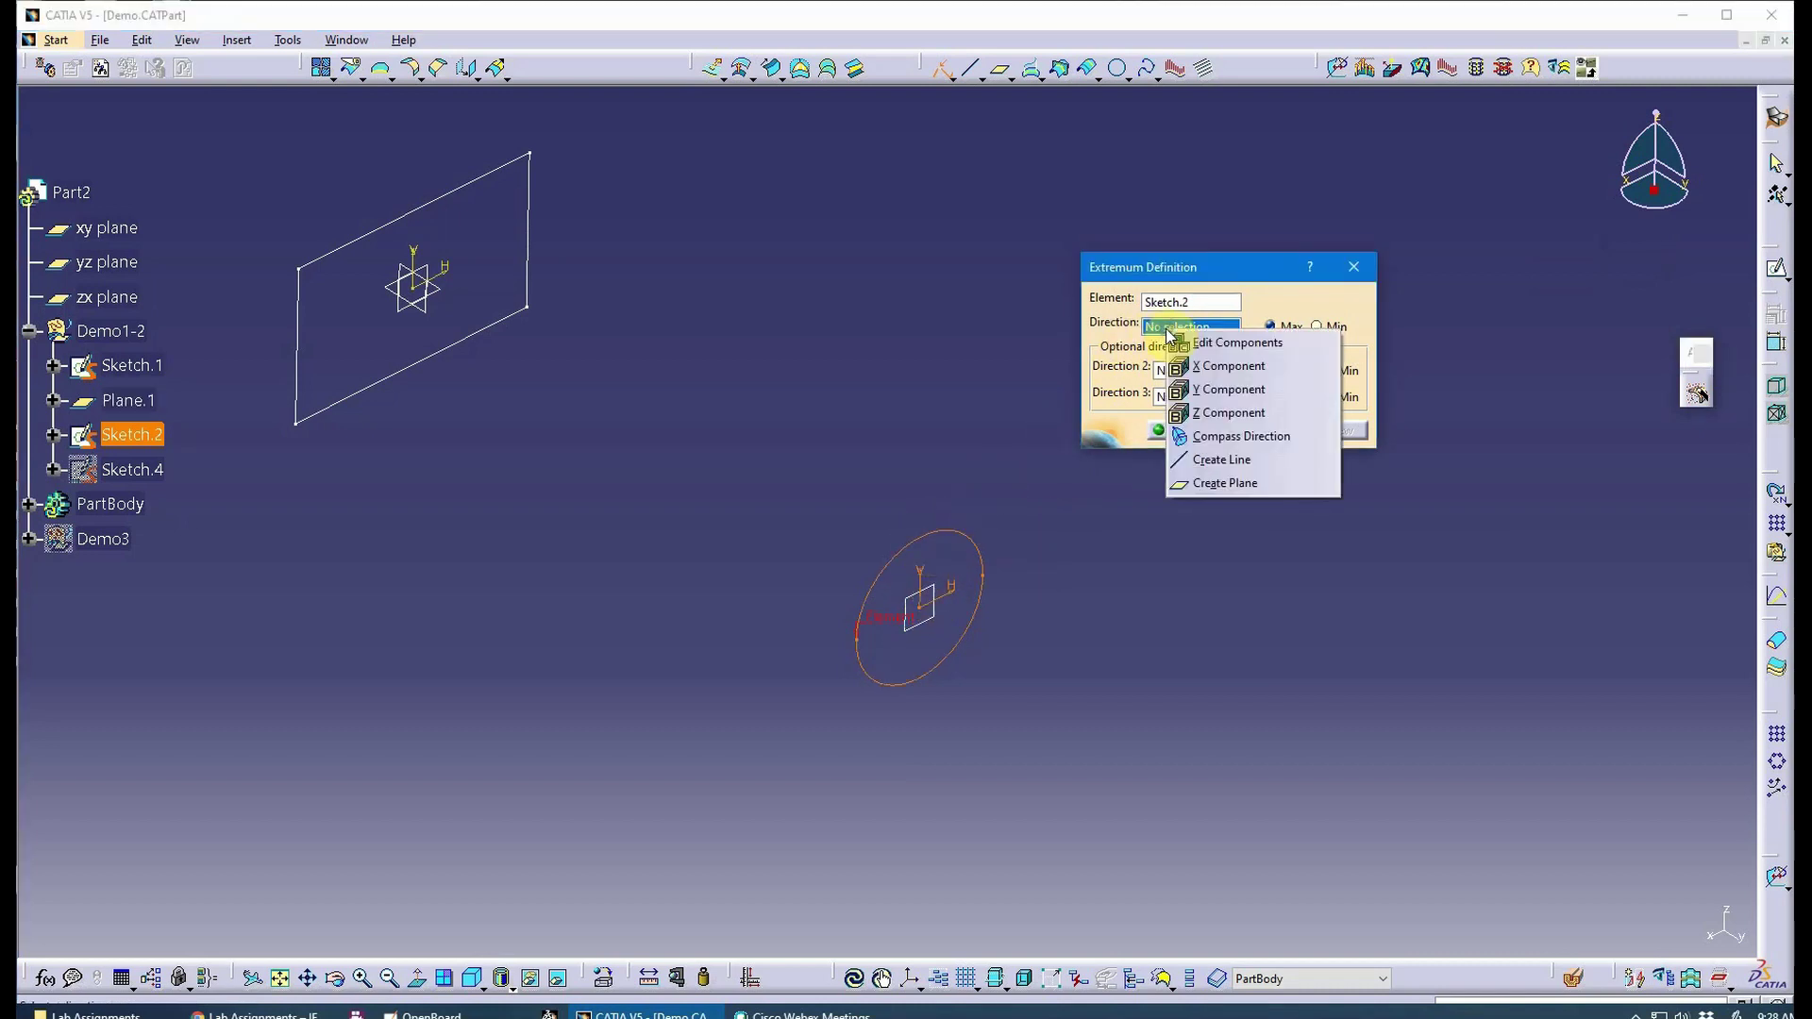
left_click(1232, 413)
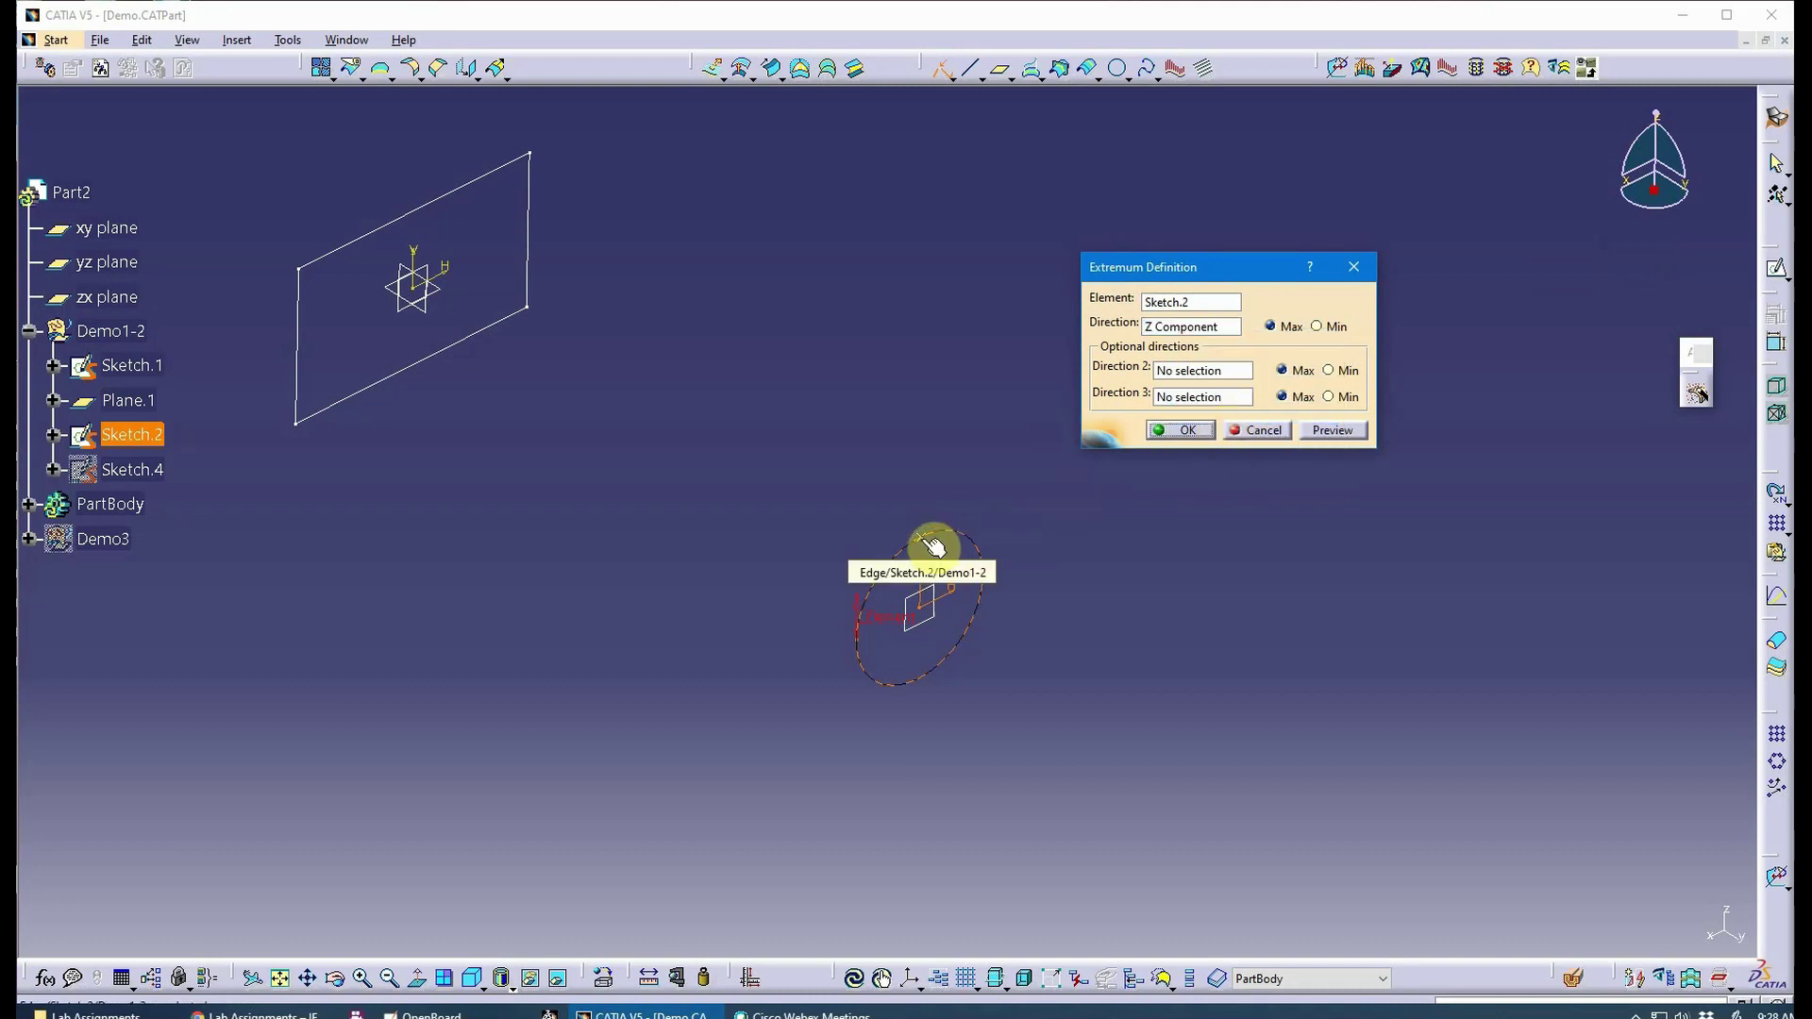
left_click(1318, 328)
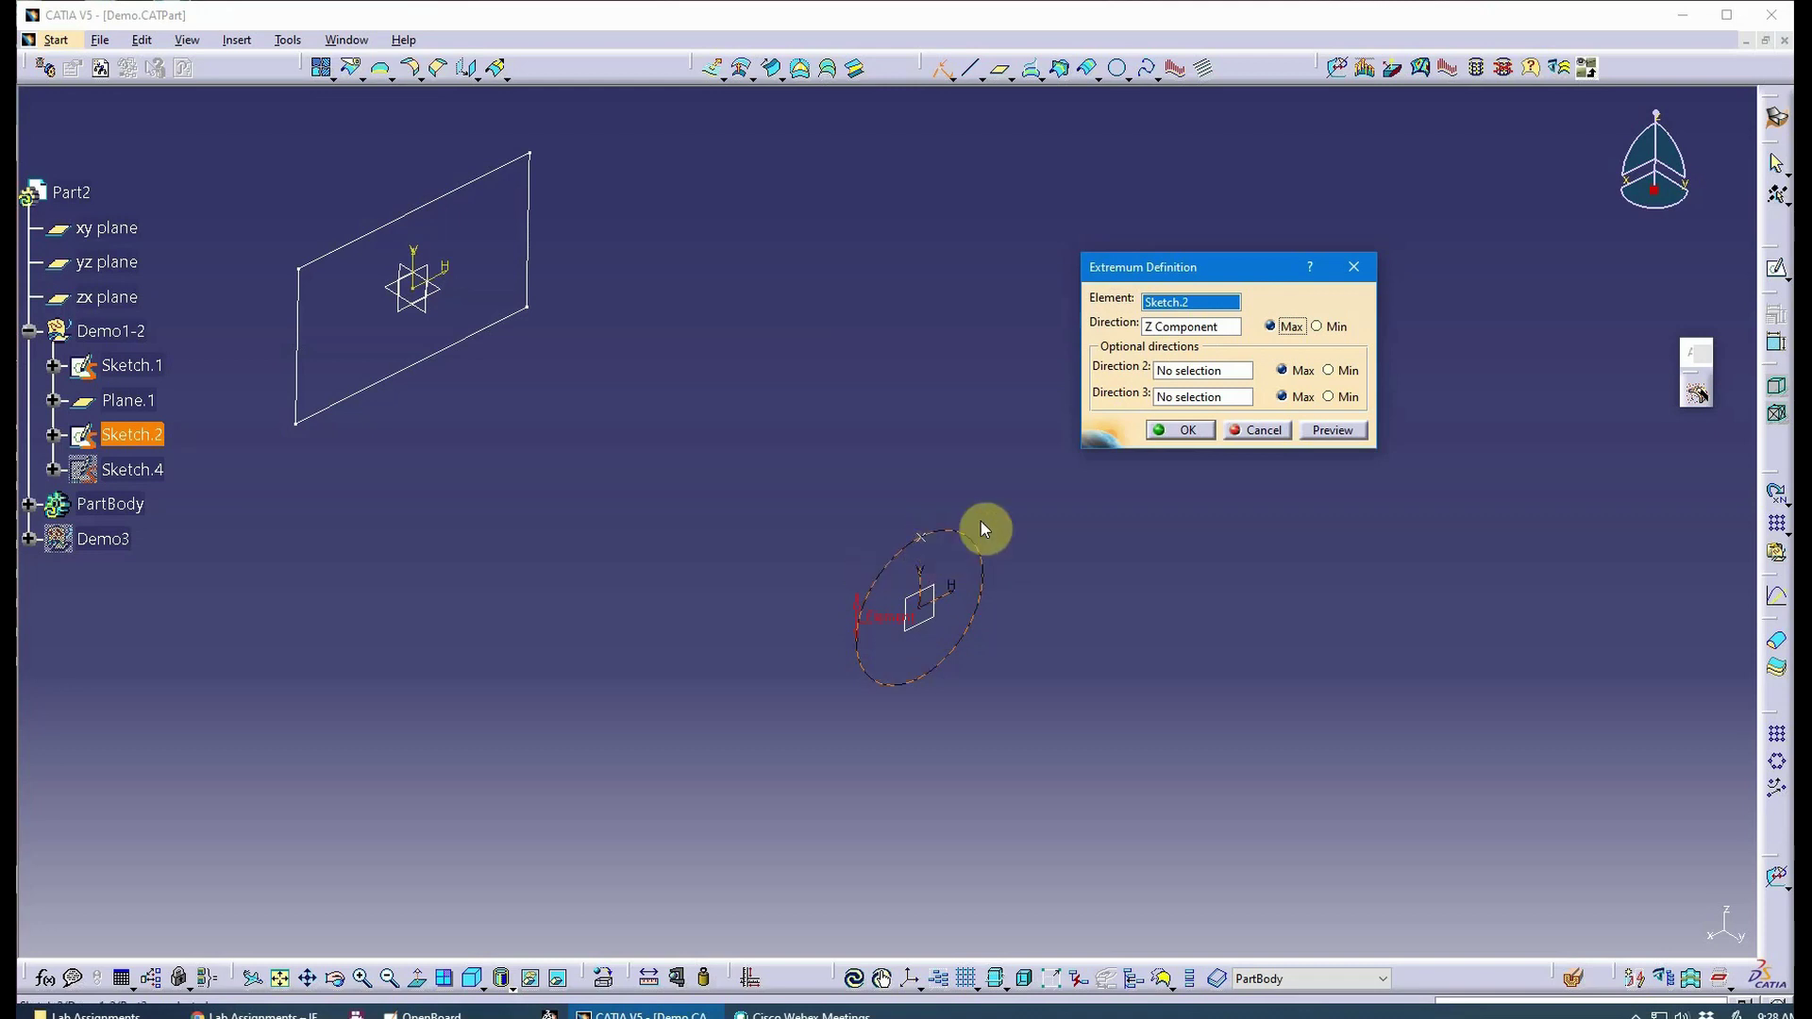
left_click(1188, 430)
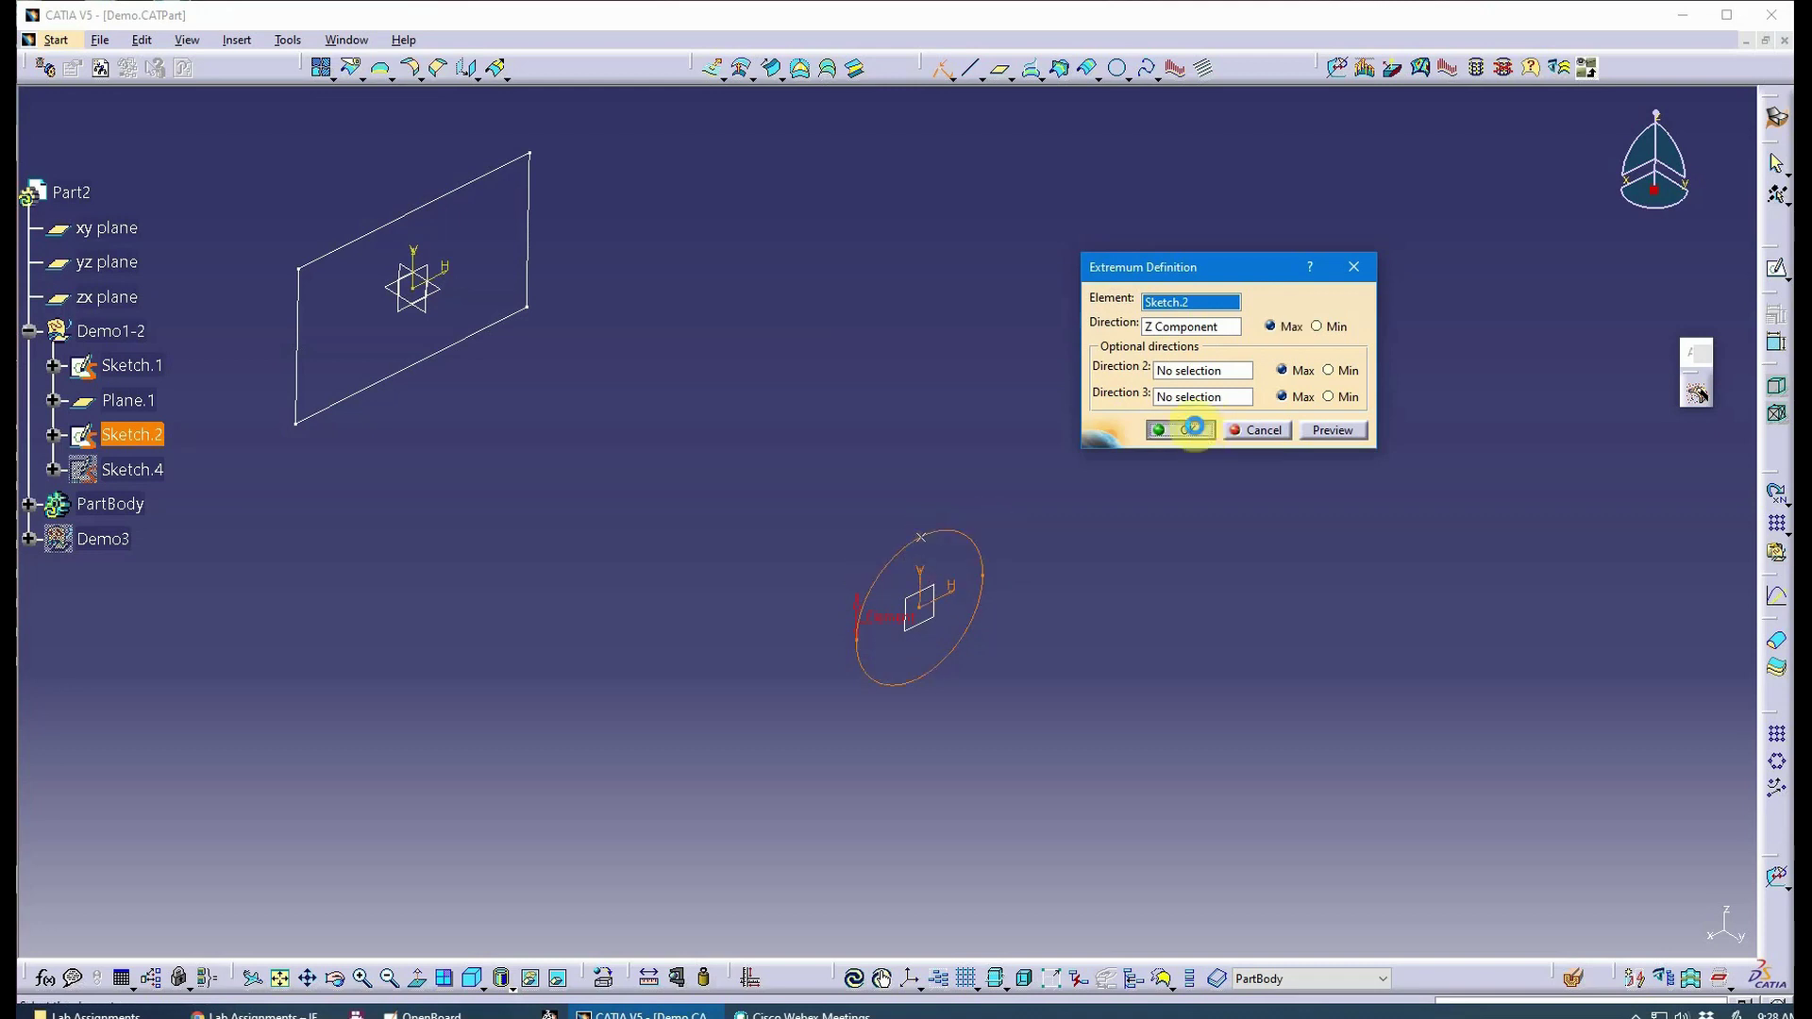
Switch to the Part Design workbench.
mouse_move(1023, 457)
middle_mouse_down()
mouse_move(1044, 433)
mouse_move(903, 375)
mouse_move(768, 377)
mouse_move(861, 388)
mouse_move(1088, 485)
mouse_move(865, 450)
mouse_move(854, 546)
middle_mouse_up()
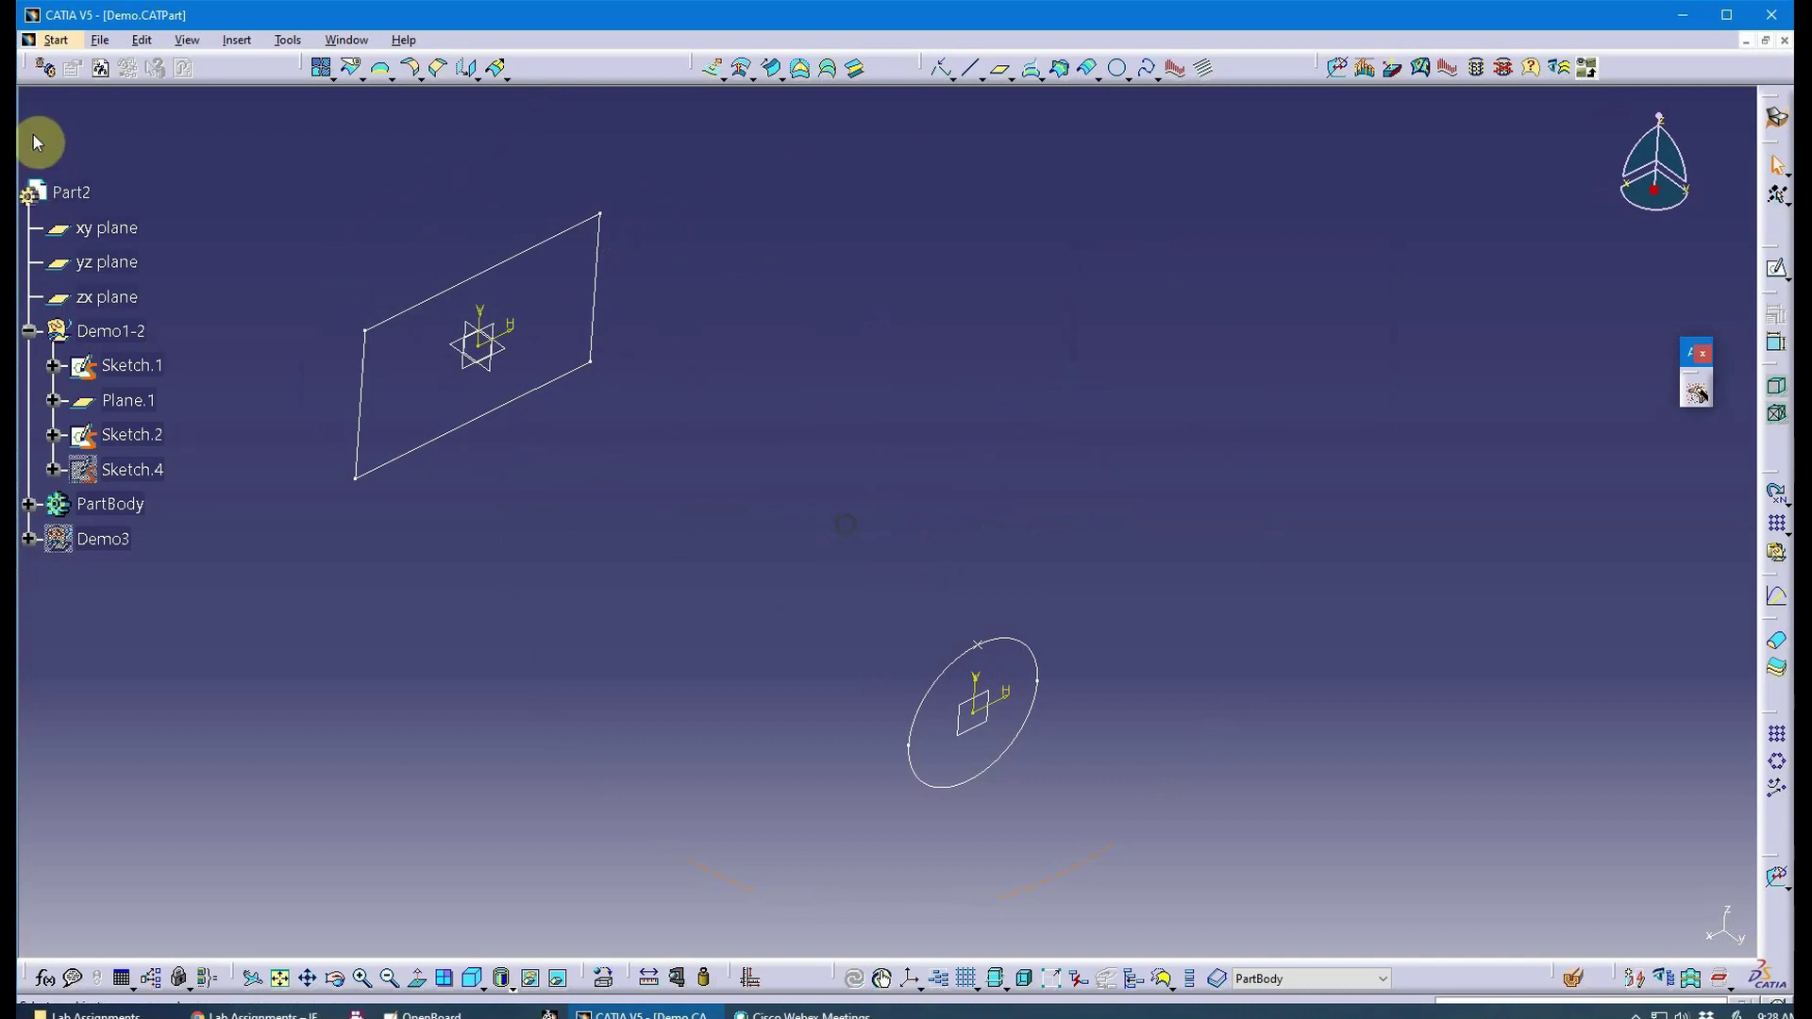
left_click(55, 39)
mouse_move(111, 118)
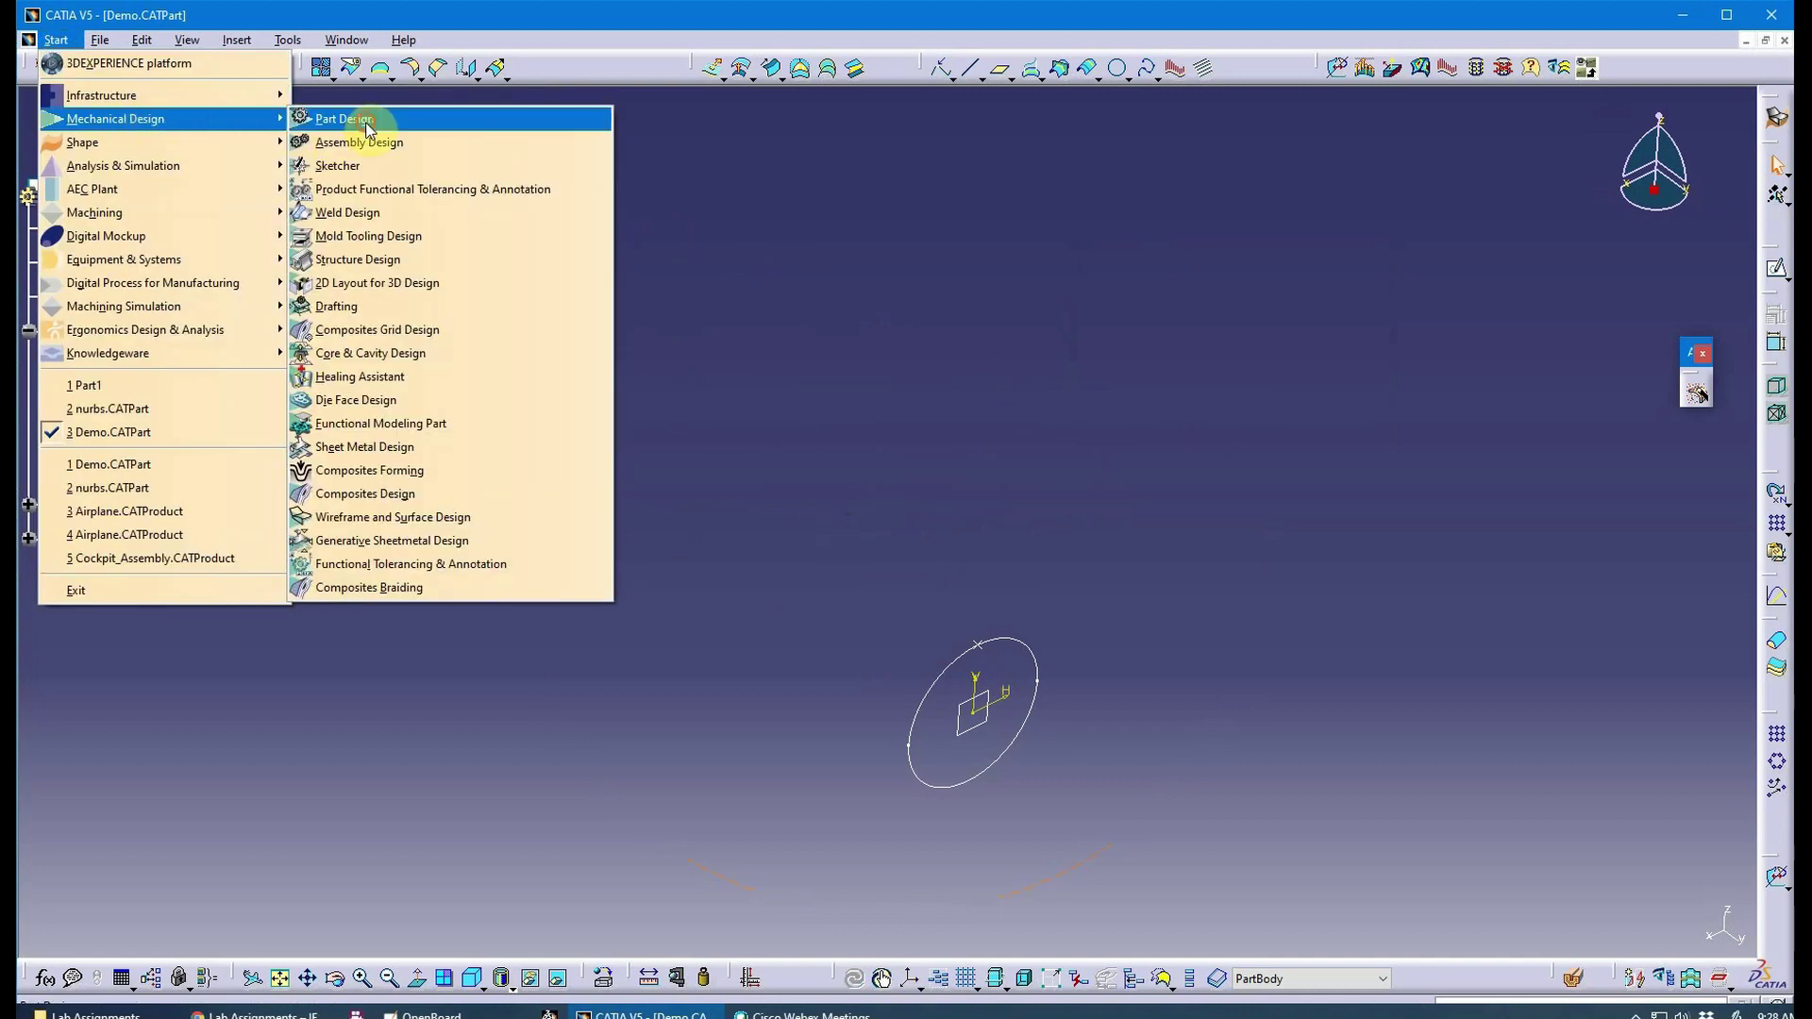
left_click(344, 119)
Start an on-curve point definition using ratio of curve length, with the circle sketch as its curve.
mouse_move(770, 604)
middle_mouse_down()
mouse_move(712, 479)
mouse_move(651, 466)
mouse_move(628, 506)
mouse_move(607, 490)
mouse_move(609, 463)
mouse_move(752, 474)
middle_mouse_up()
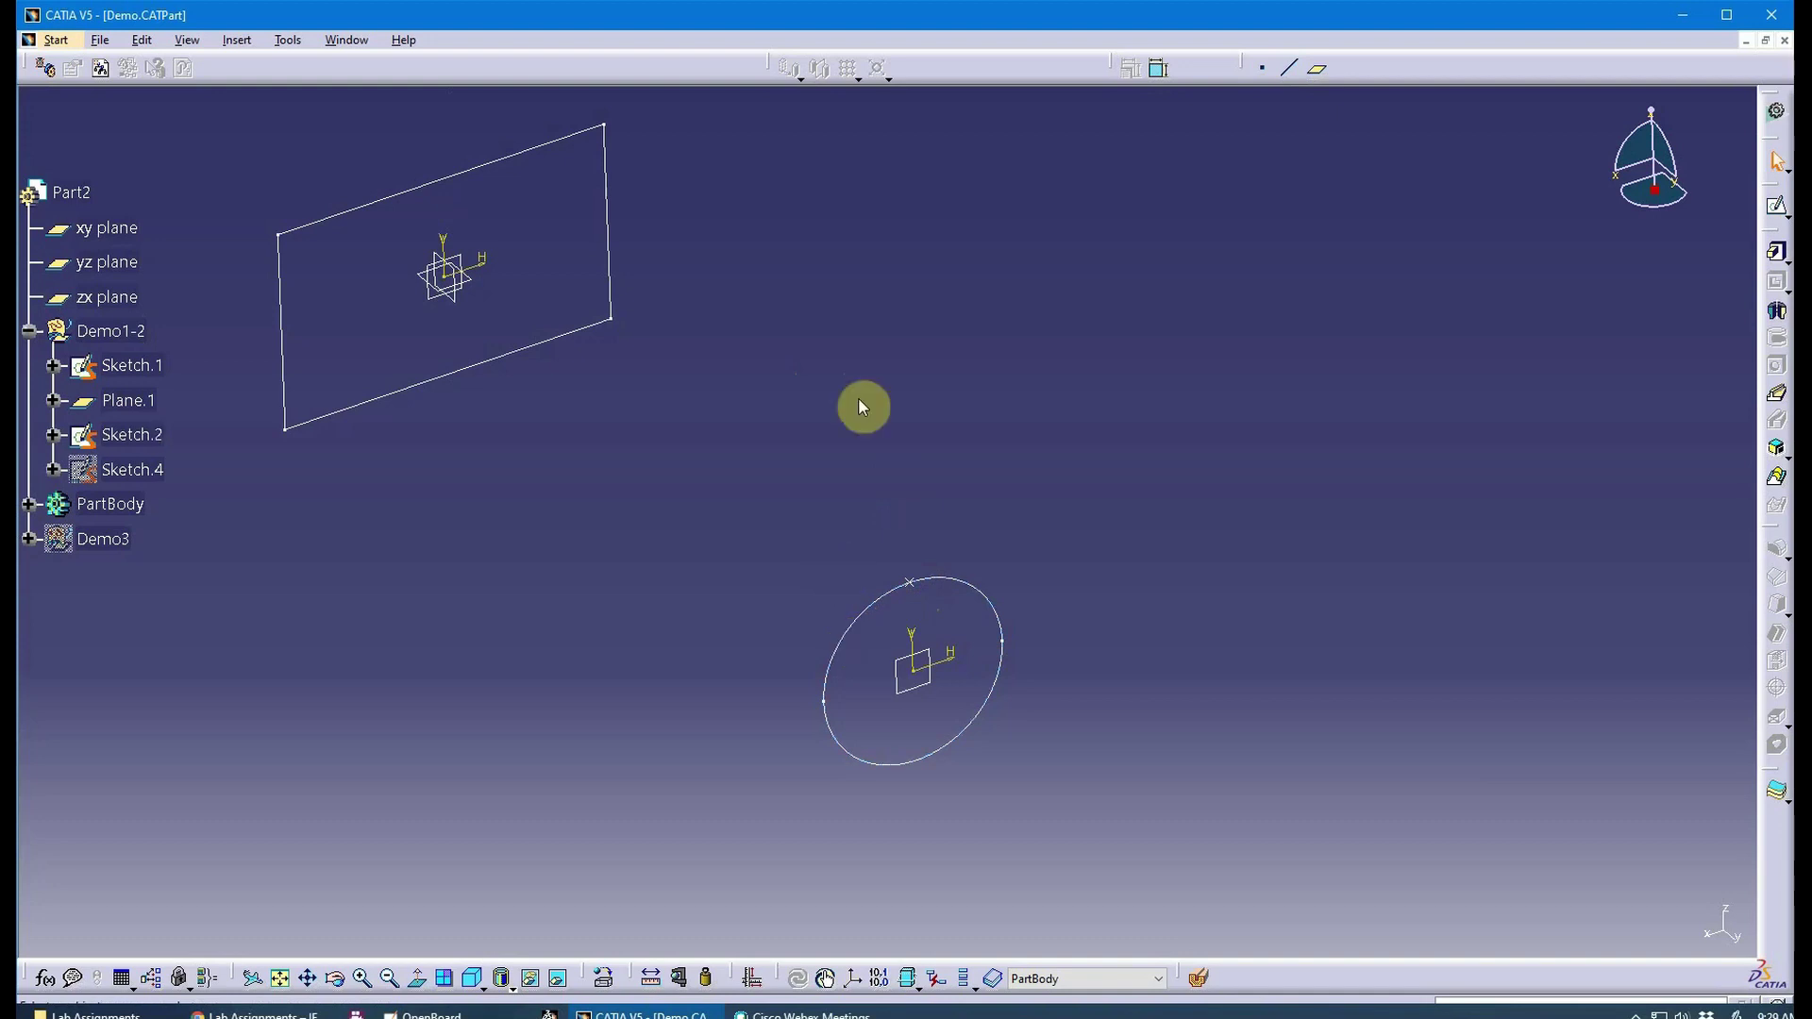
left_click(899, 351)
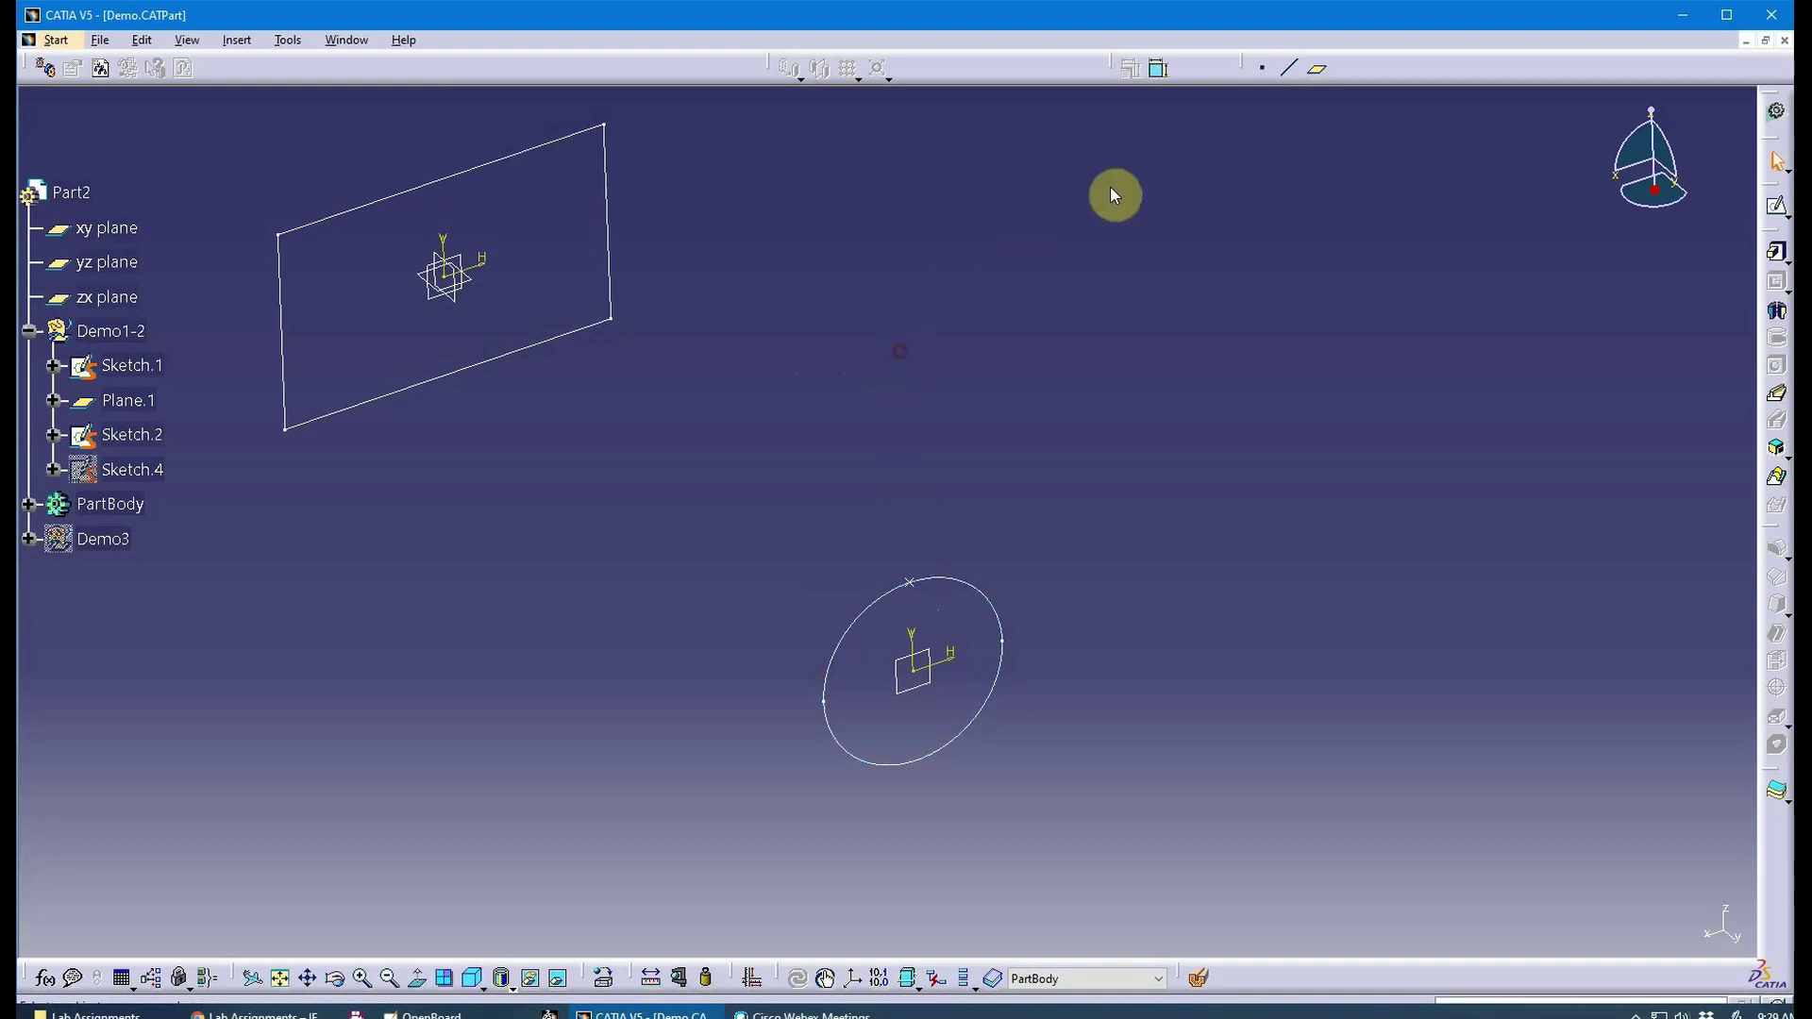
left_click(1265, 70)
middle_click_drag(943, 381, 874, 313)
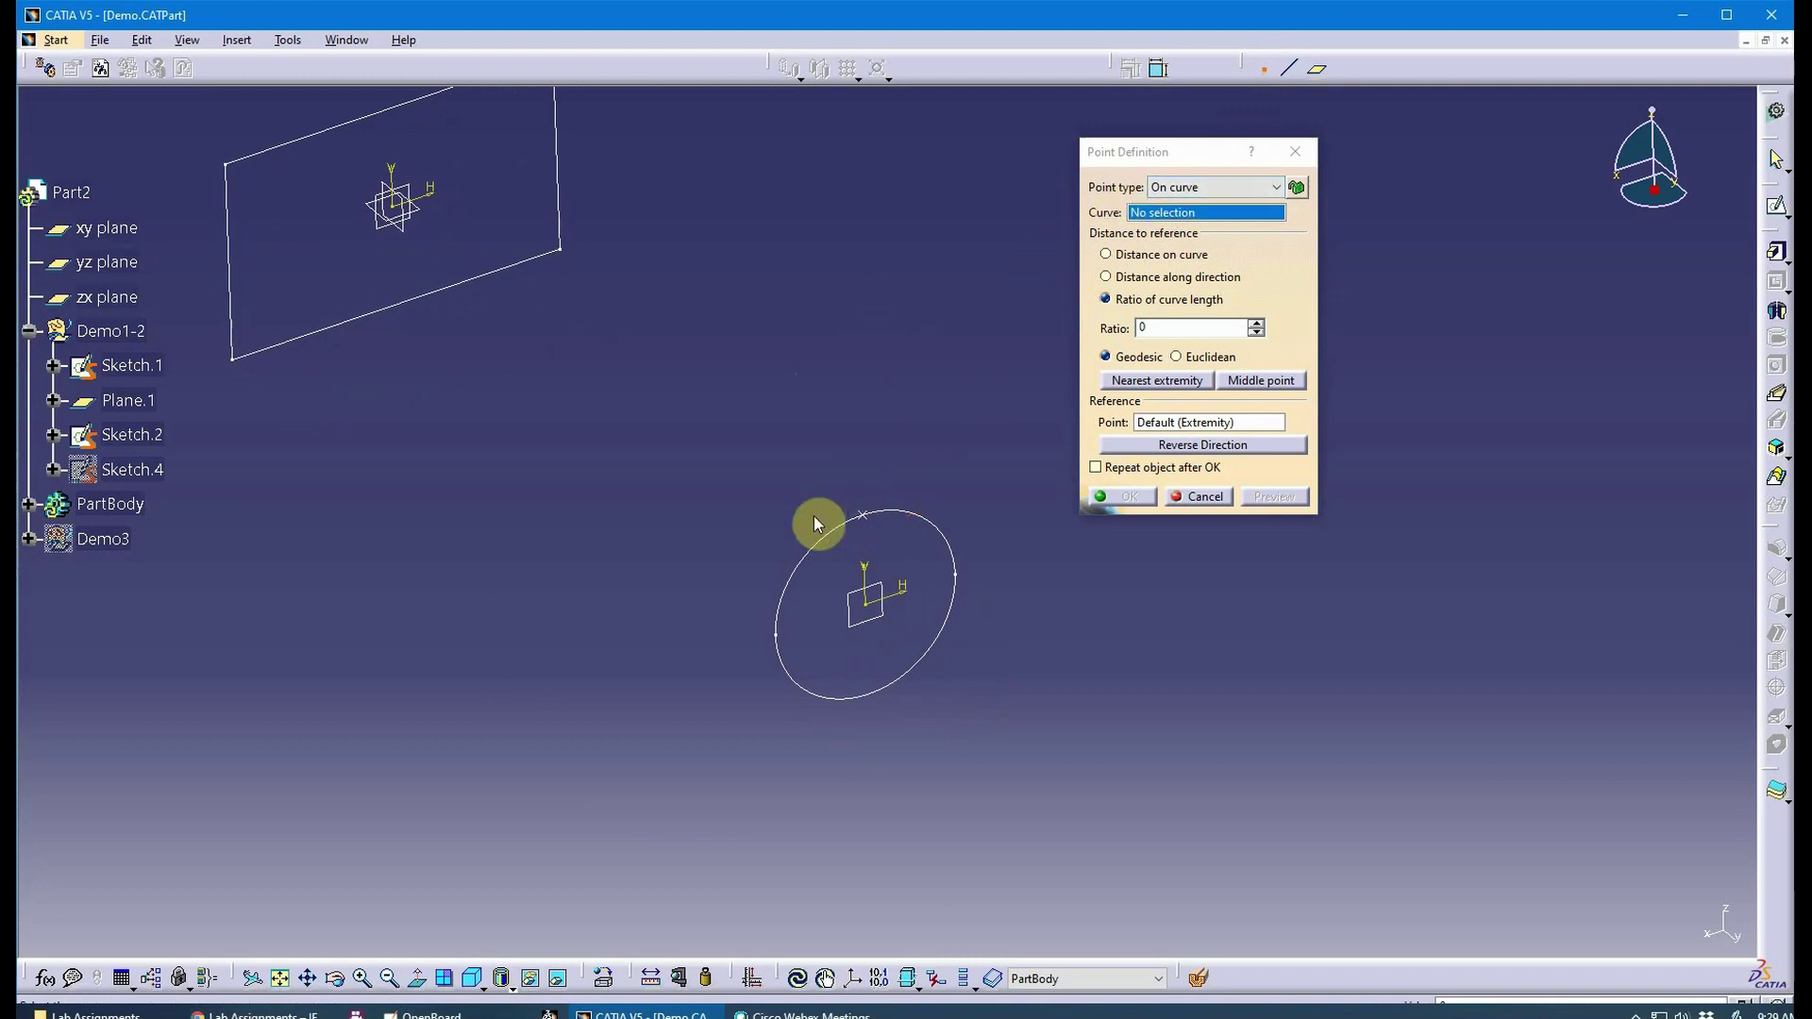
left_click(817, 550)
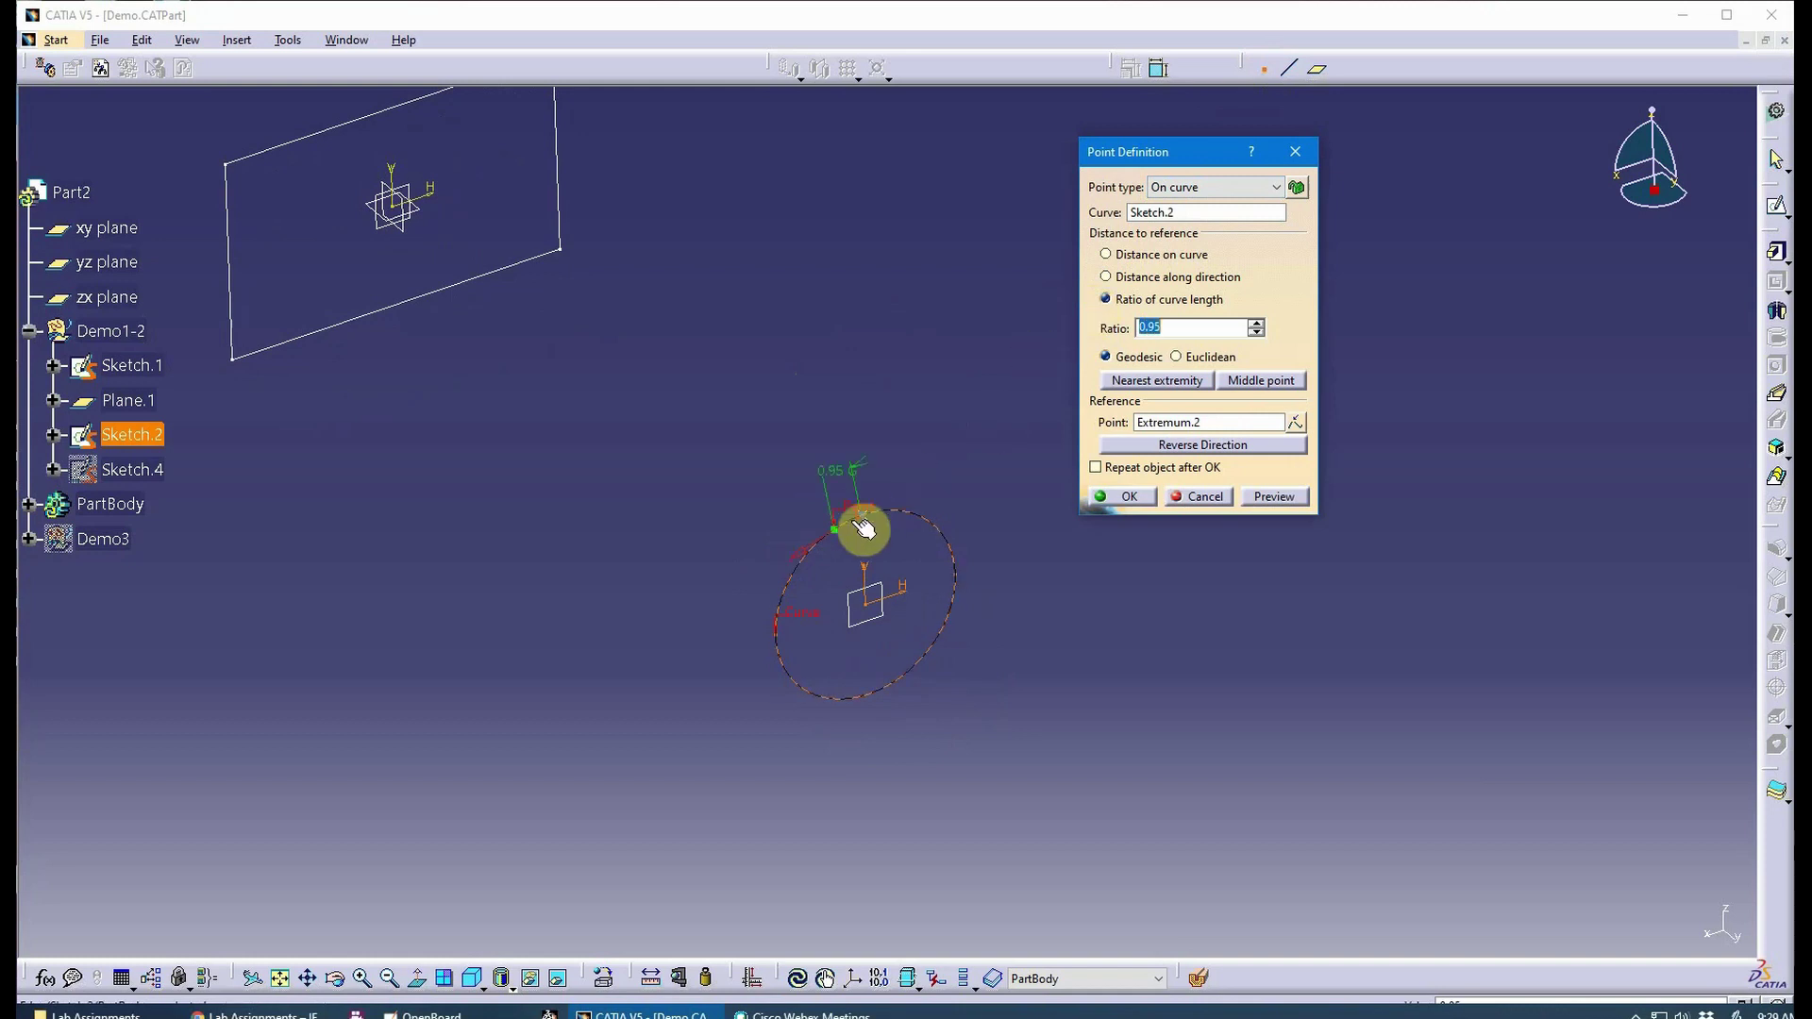
Try to reposition the new point along the circle near the extremum point.
left_click_drag(862, 526, 794, 573)
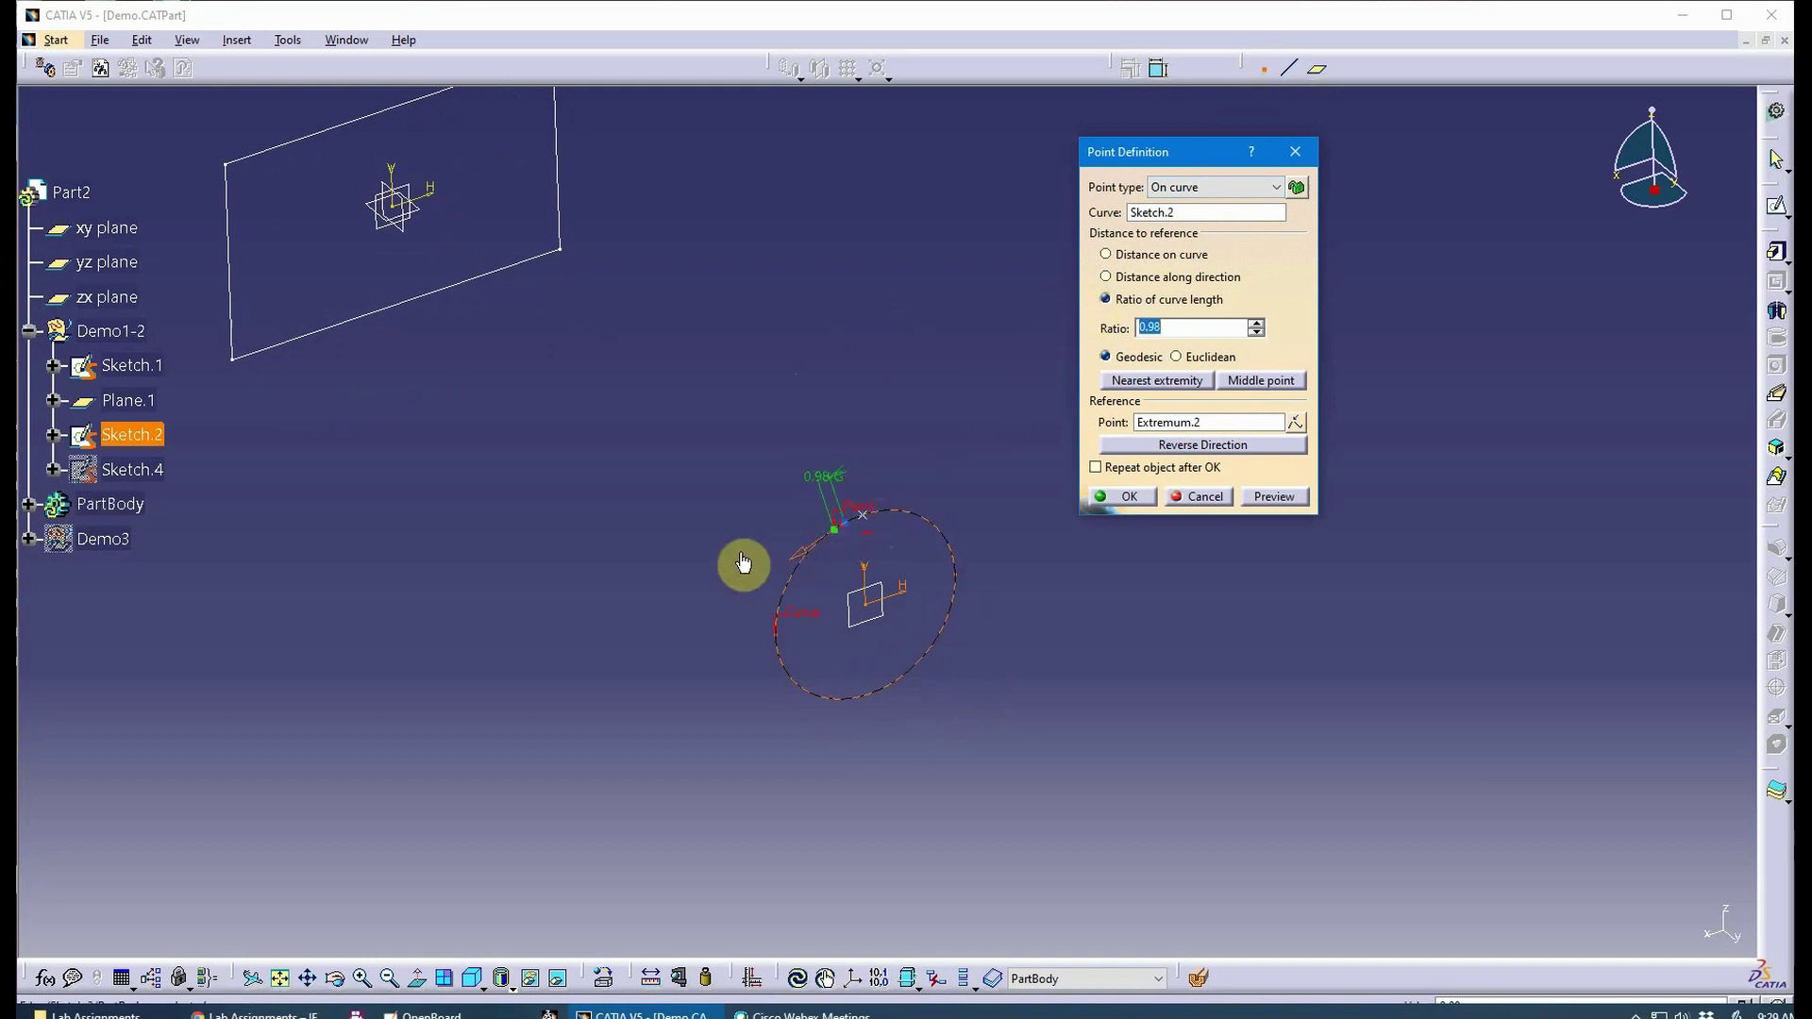
mouse_move(635, 538)
middle_mouse_down()
mouse_move(647, 525)
mouse_move(620, 538)
middle_mouse_up()
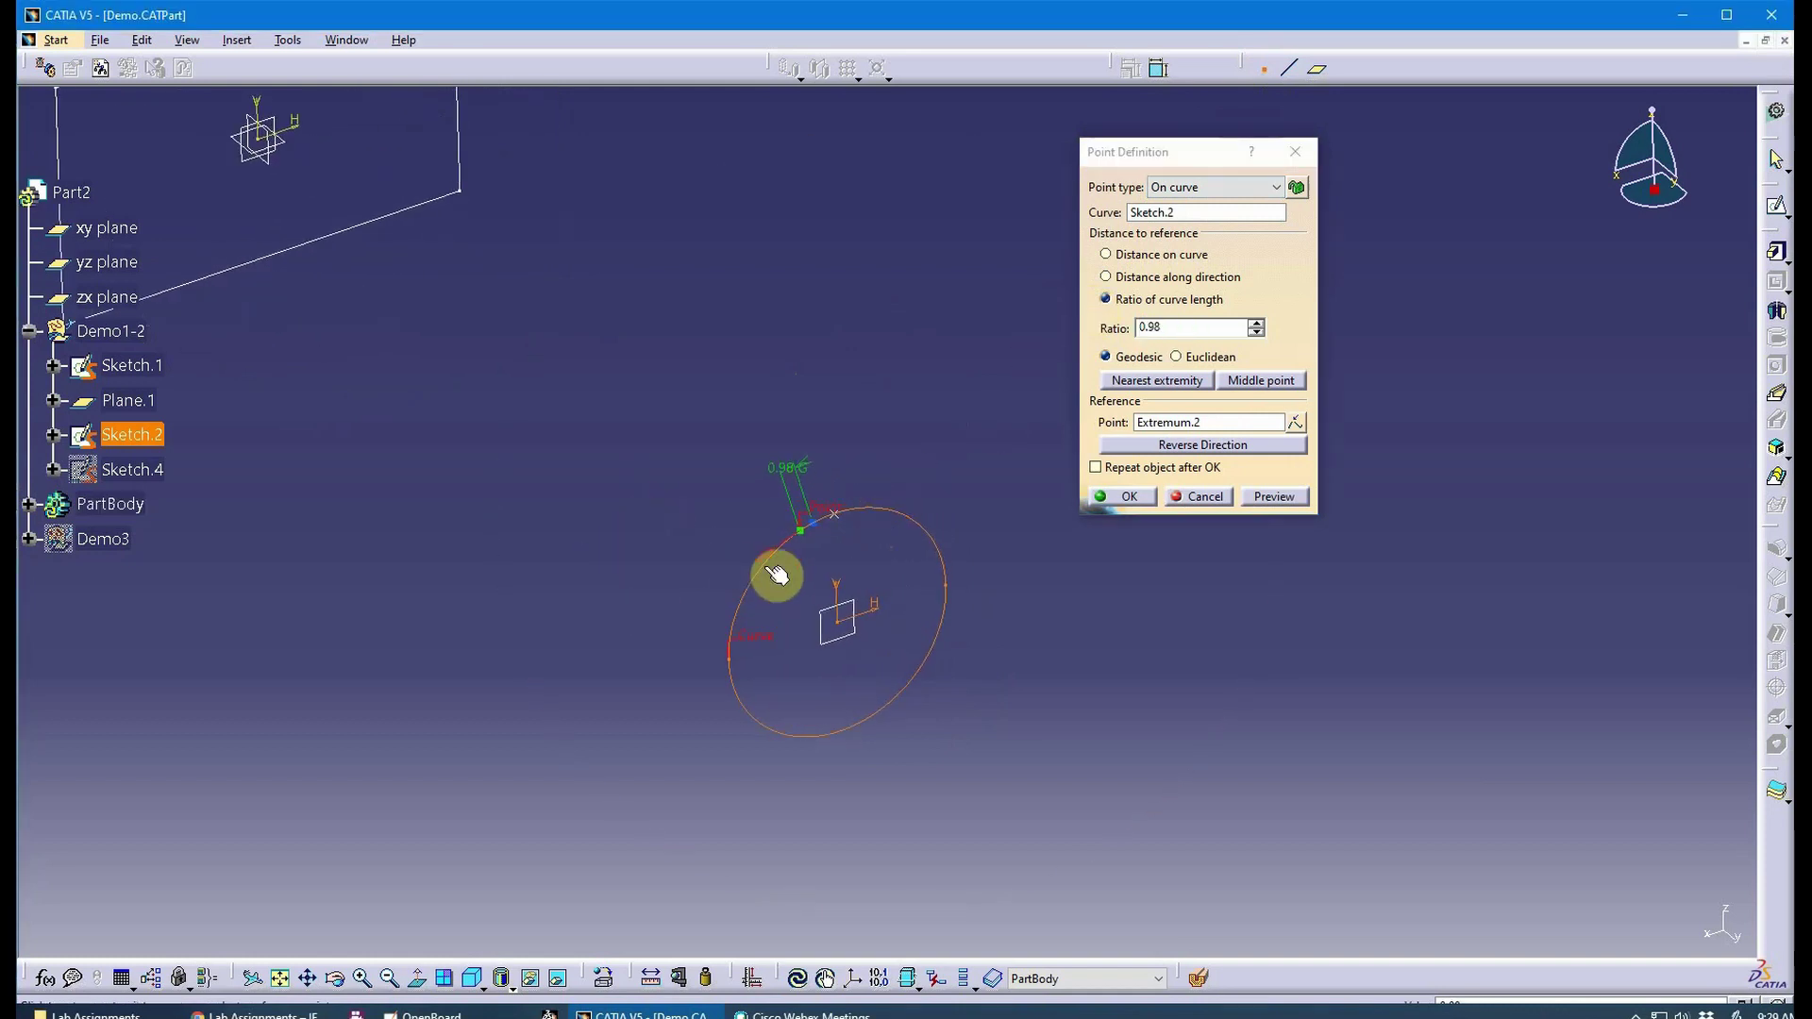
left_click_drag(831, 531, 792, 567)
middle_click_drag(793, 567, 785, 514)
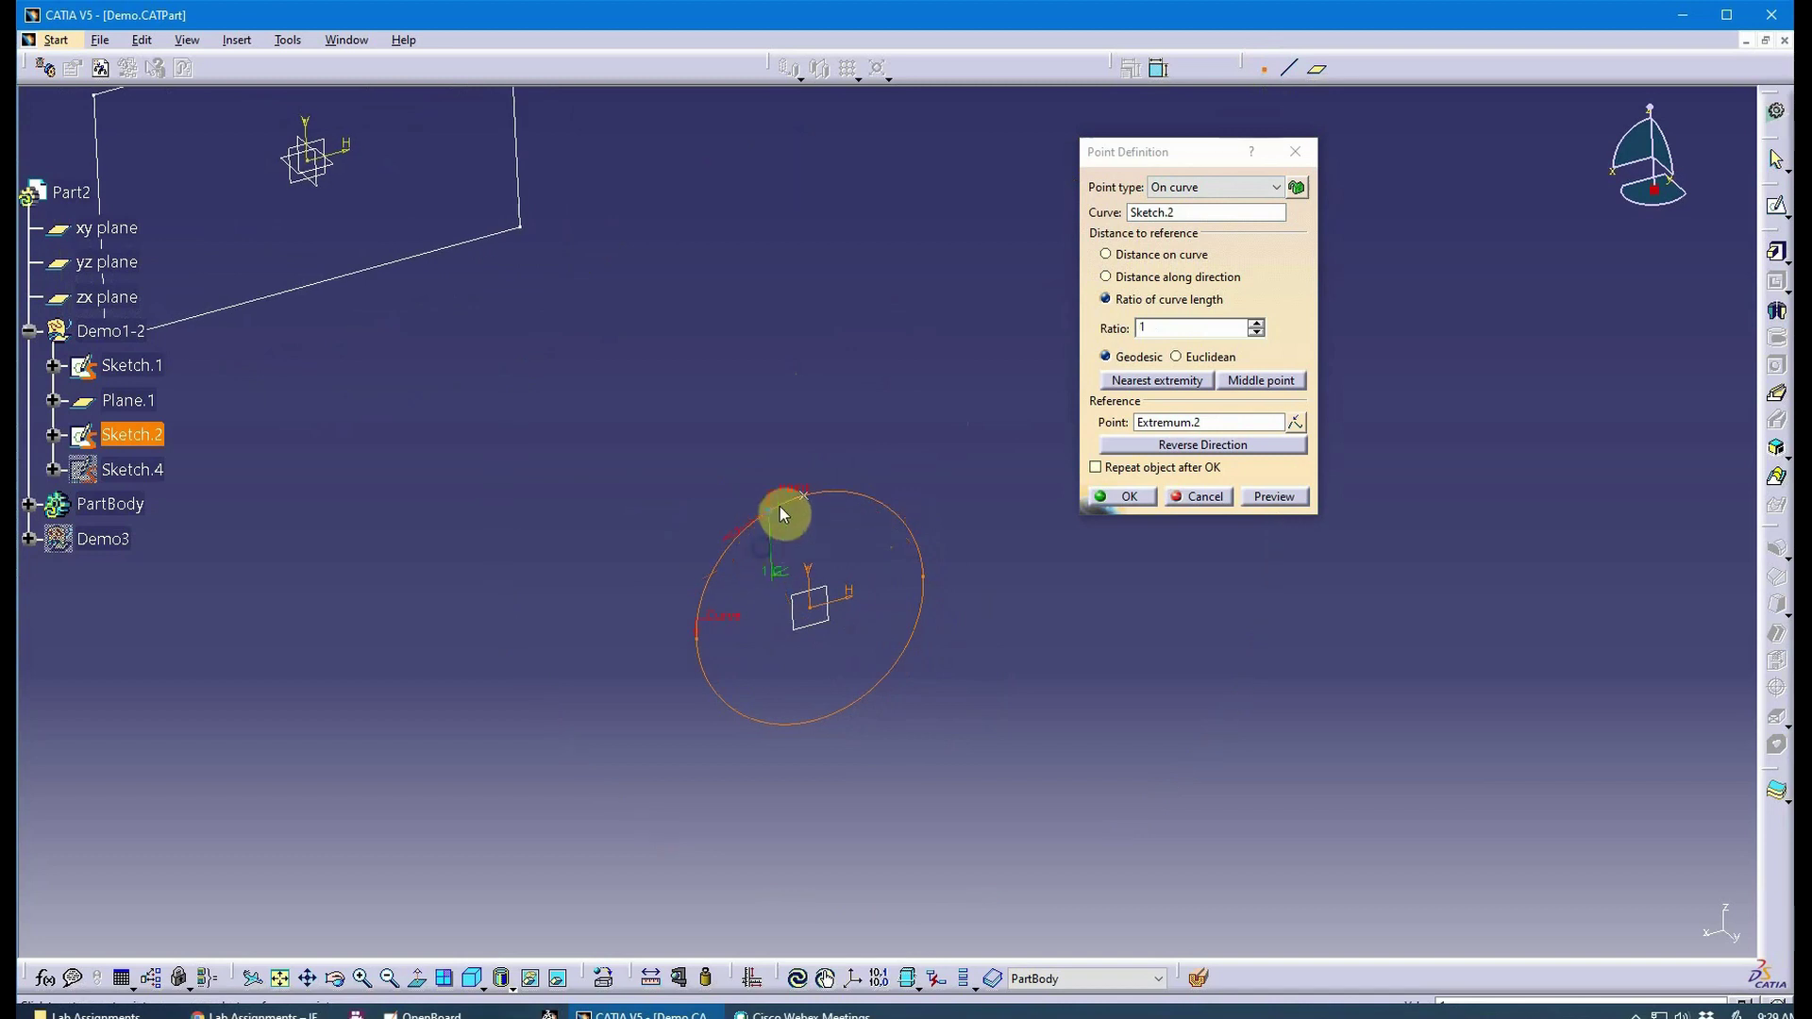
left_click_drag(784, 515, 765, 534)
mouse_move(765, 534)
middle_mouse_down()
mouse_move(641, 447)
mouse_move(635, 368)
mouse_move(805, 591)
middle_mouse_up()
mouse_move(805, 591)
left_mouse_down()
mouse_move(830, 554)
mouse_move(798, 559)
left_mouse_up()
Reference the new point to the circle's extremum point and create it at a curve length ratio of 0.125.
left_click(1151, 424)
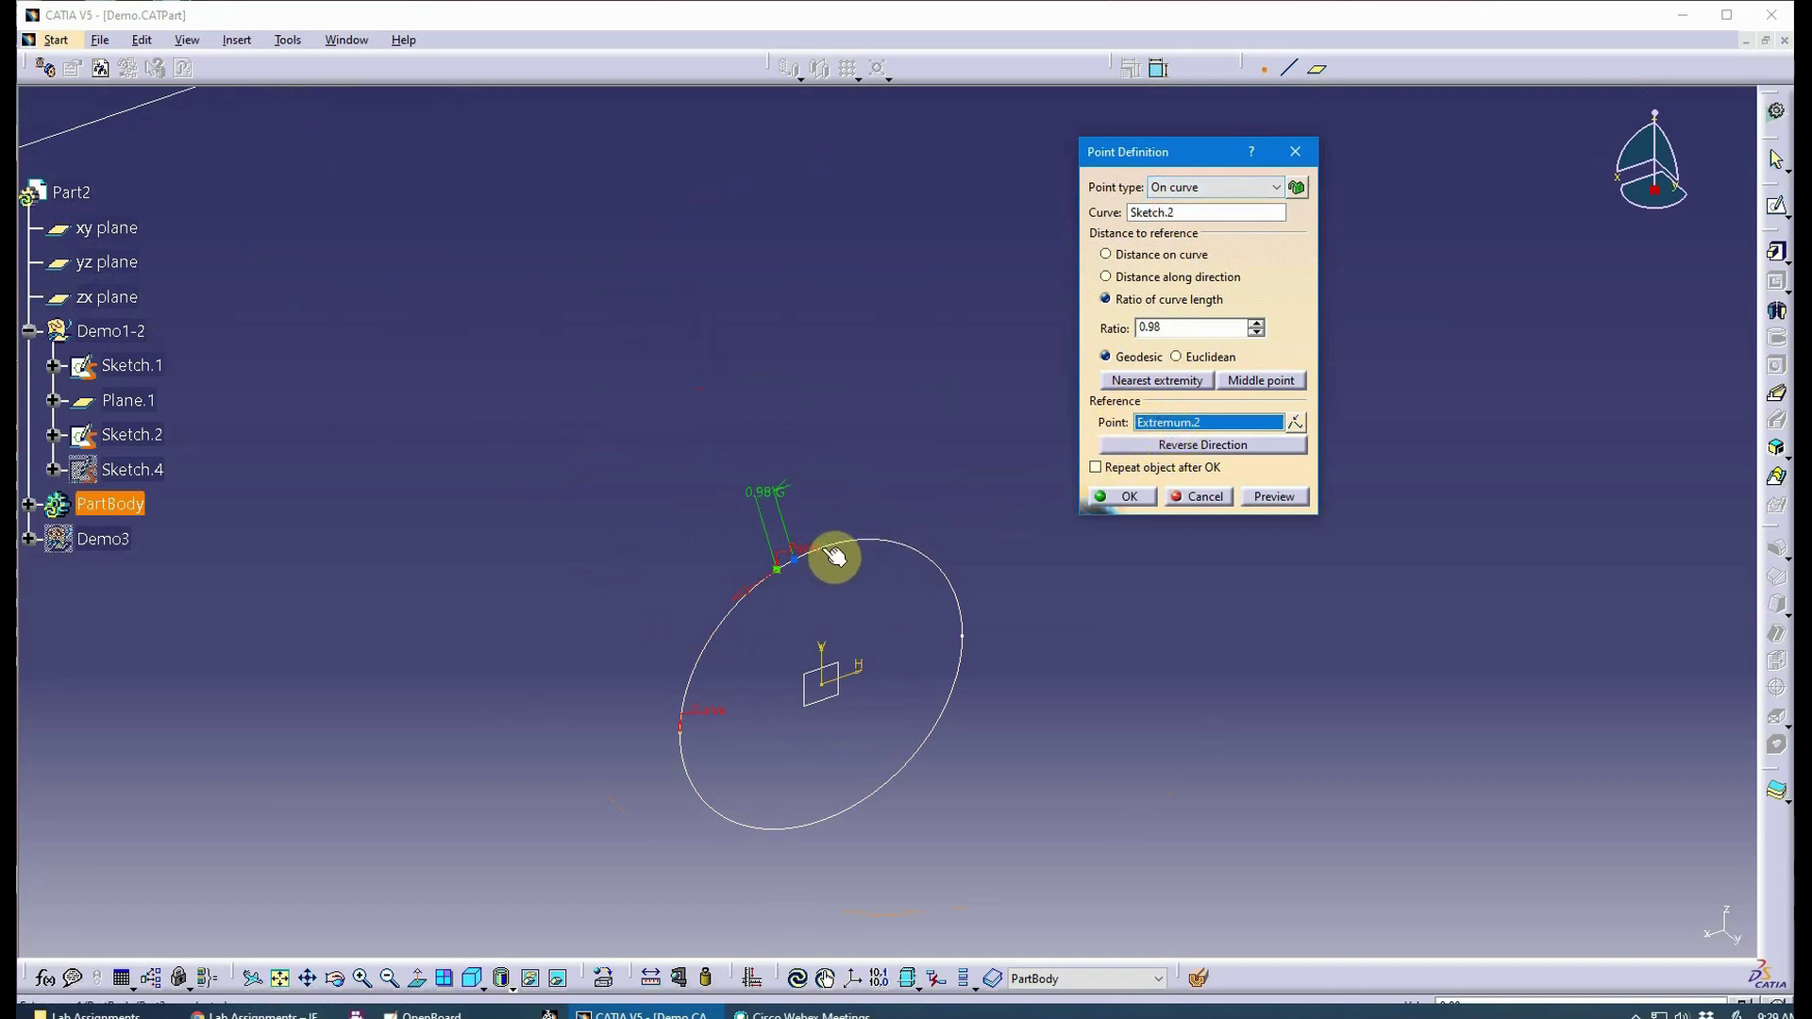
left_click(821, 548)
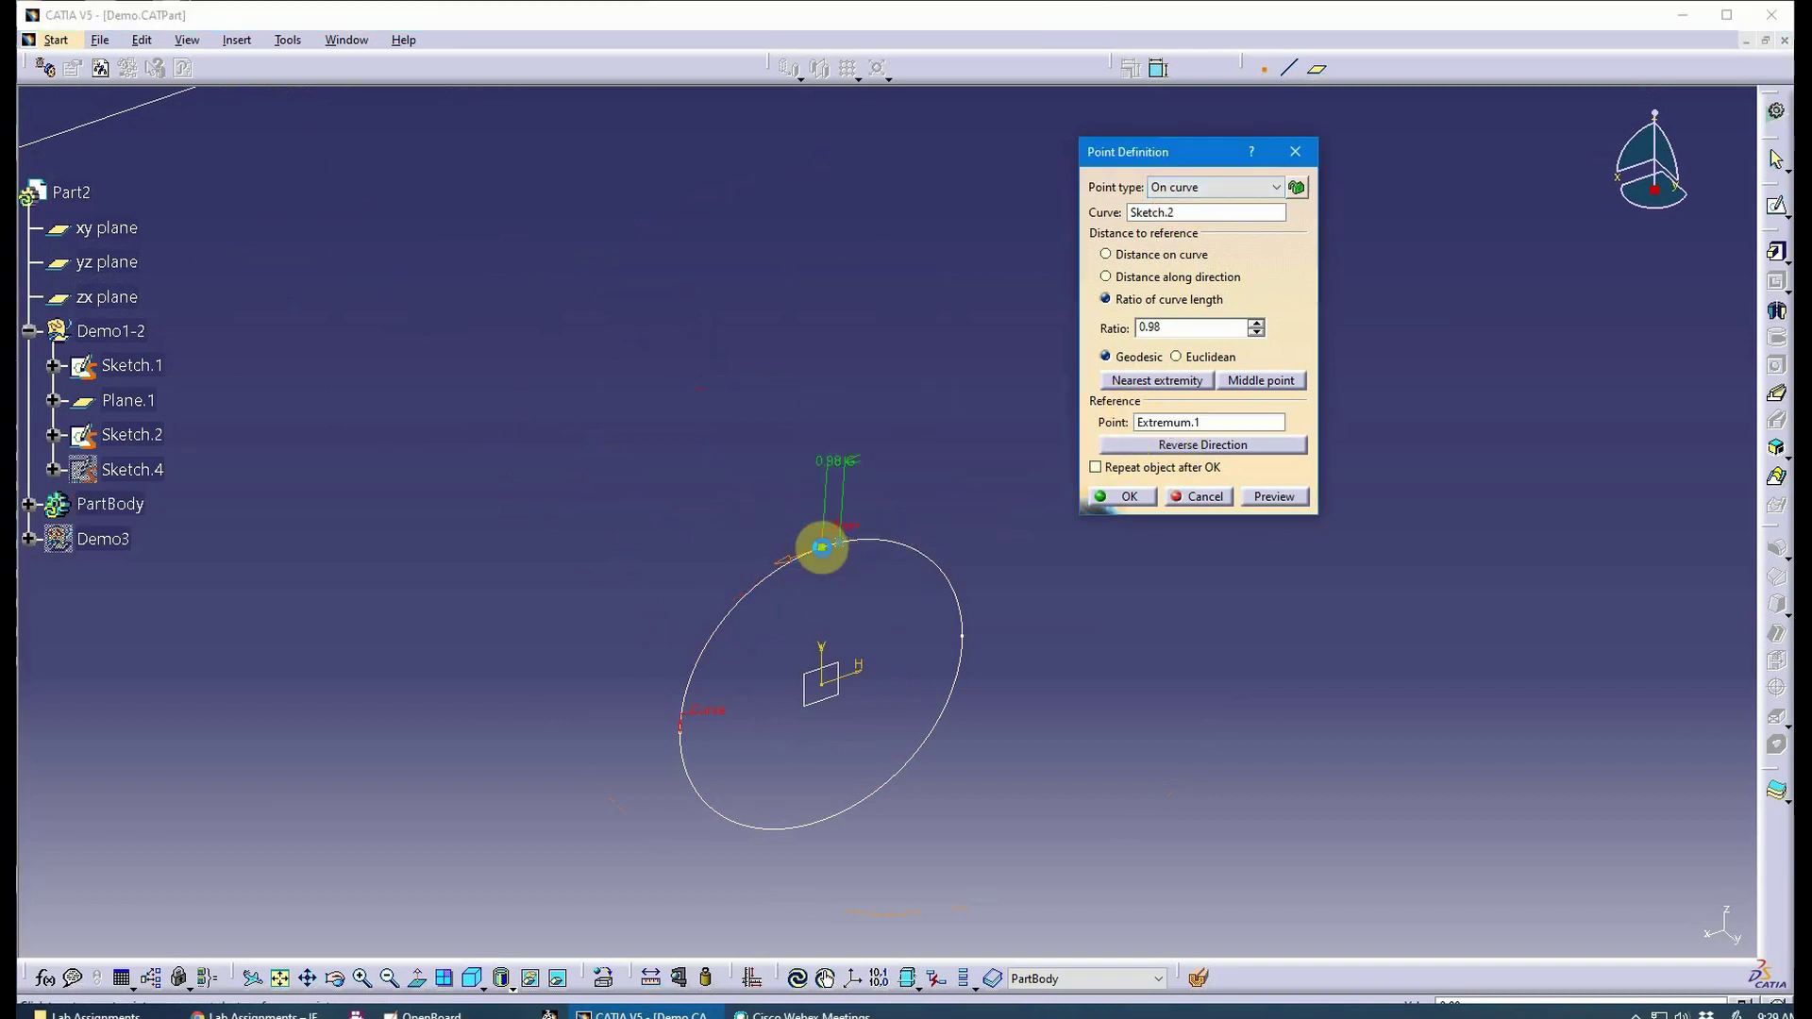
left_click(957, 556)
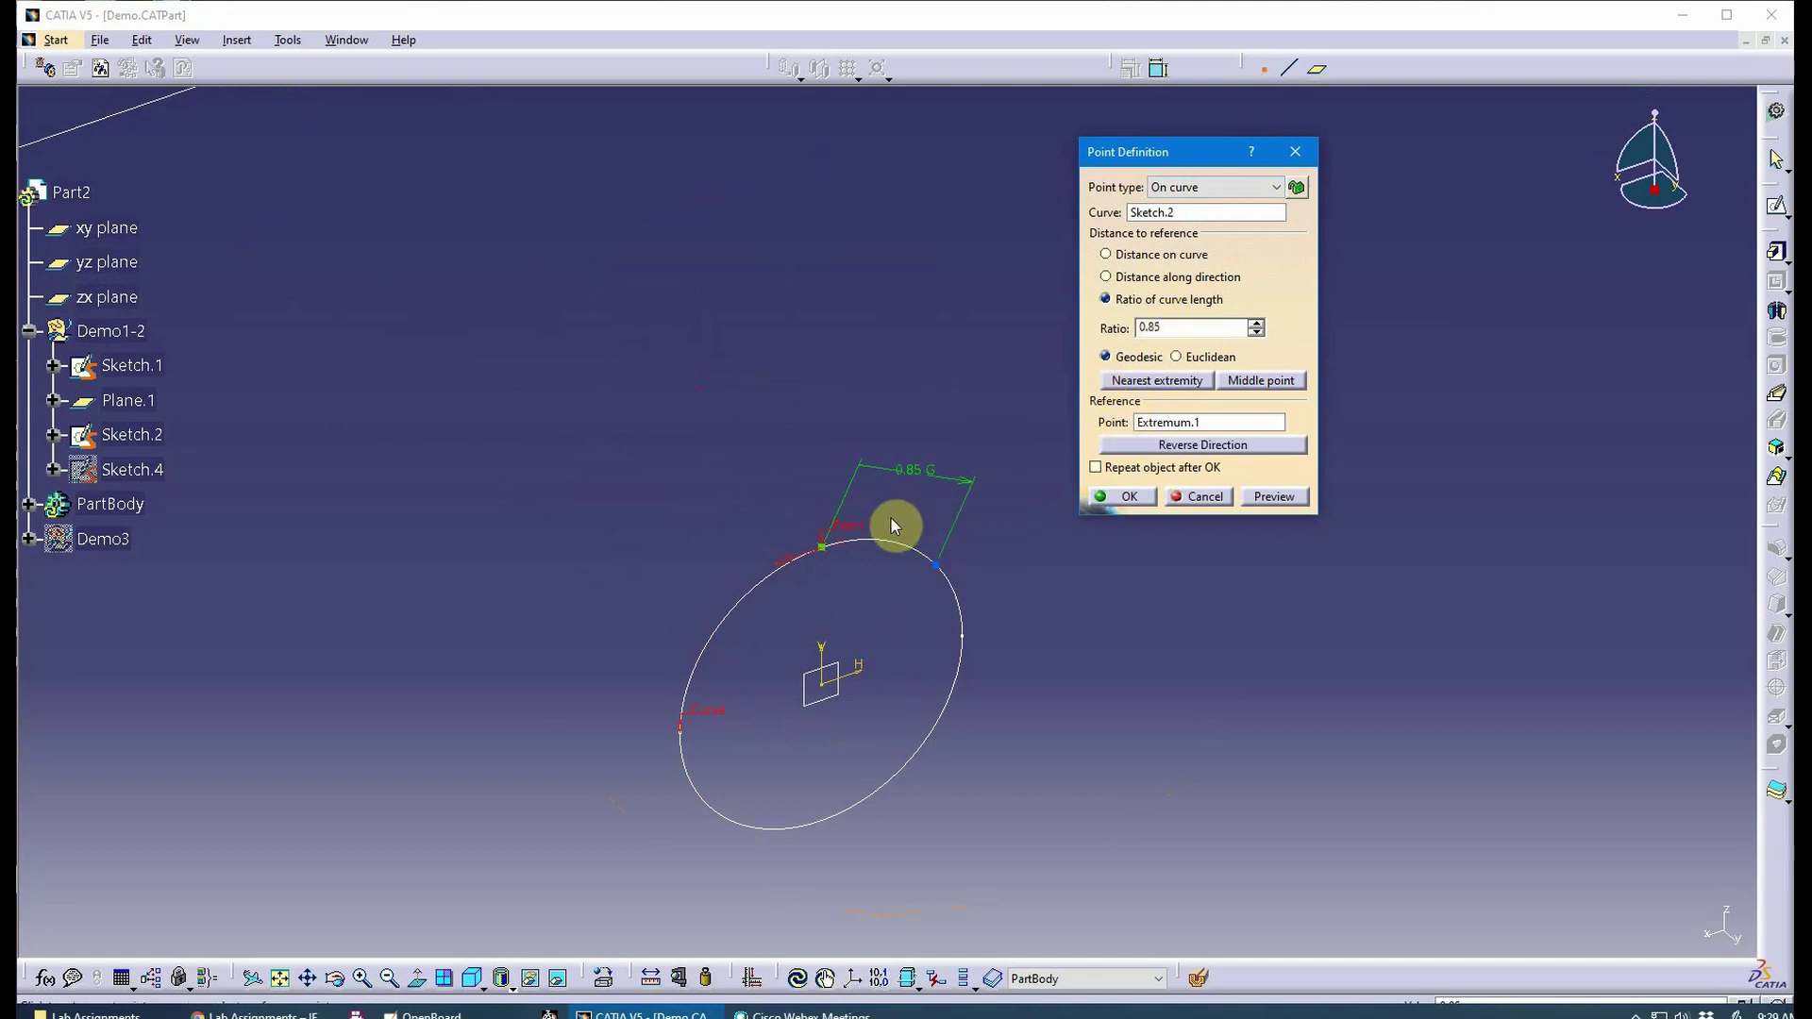
left_click_drag(1231, 327, 1090, 324)
type(".125")
key("Tab")
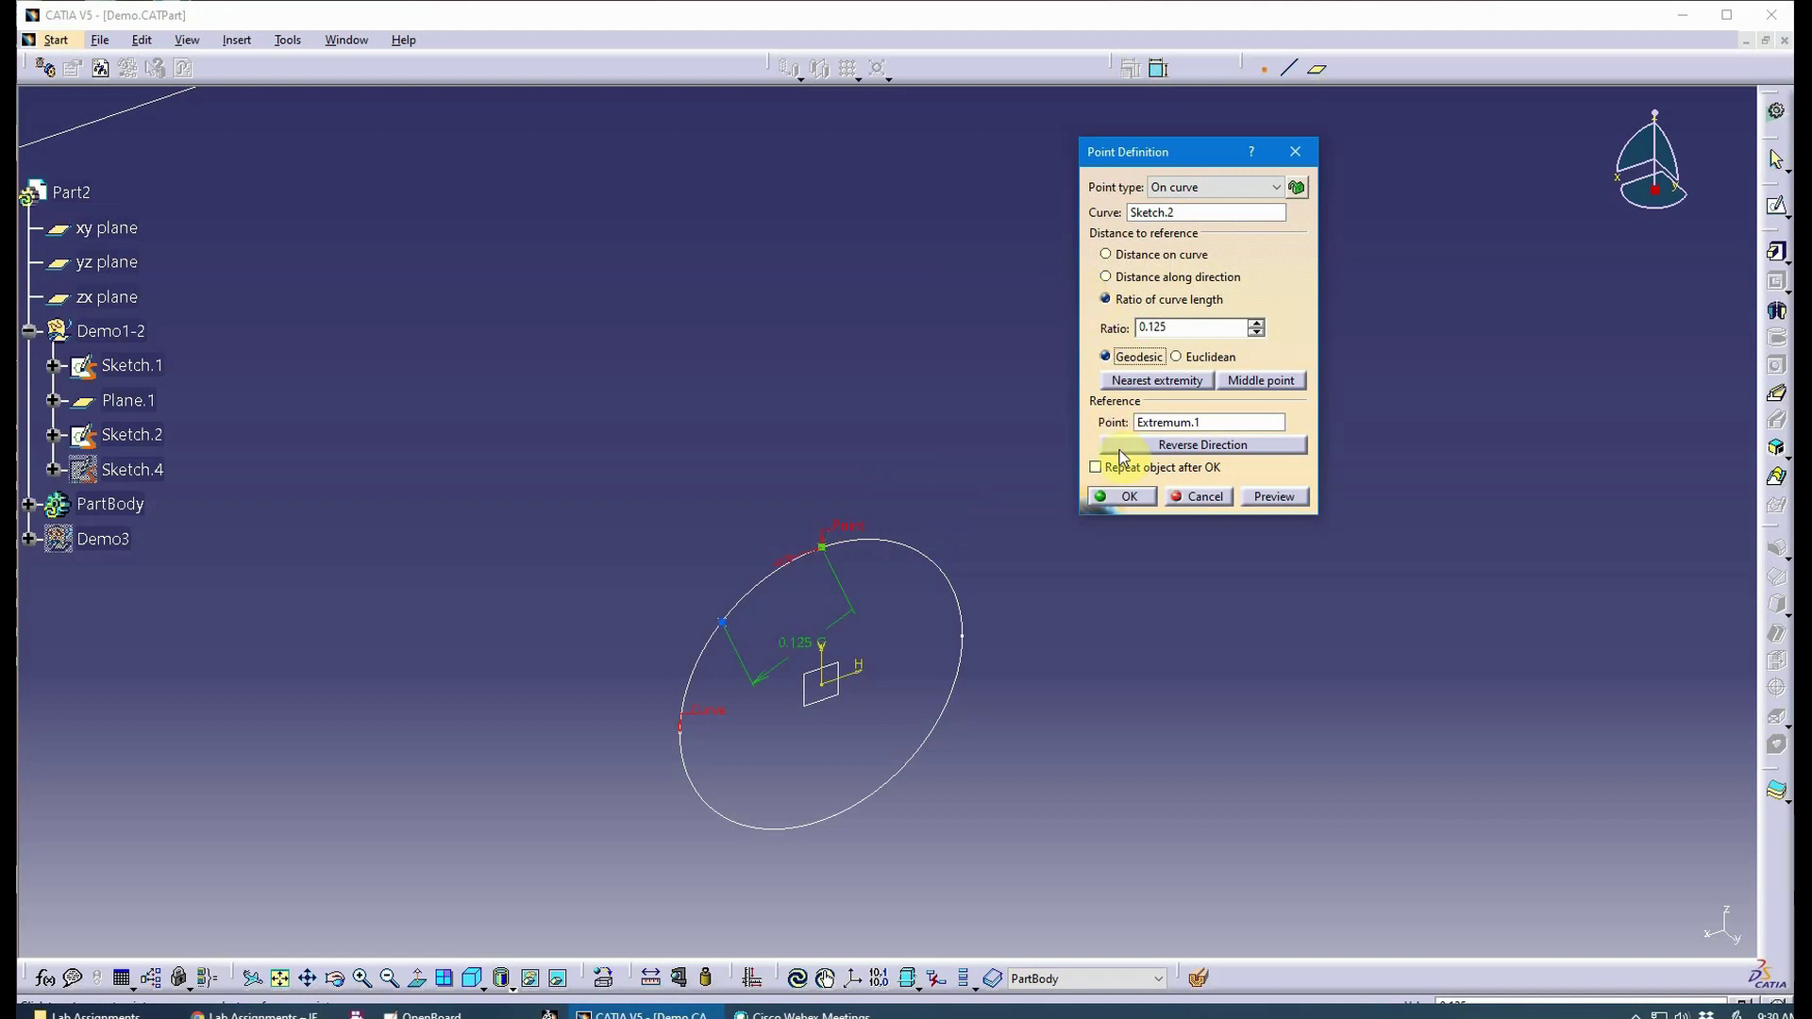
left_click(1132, 500)
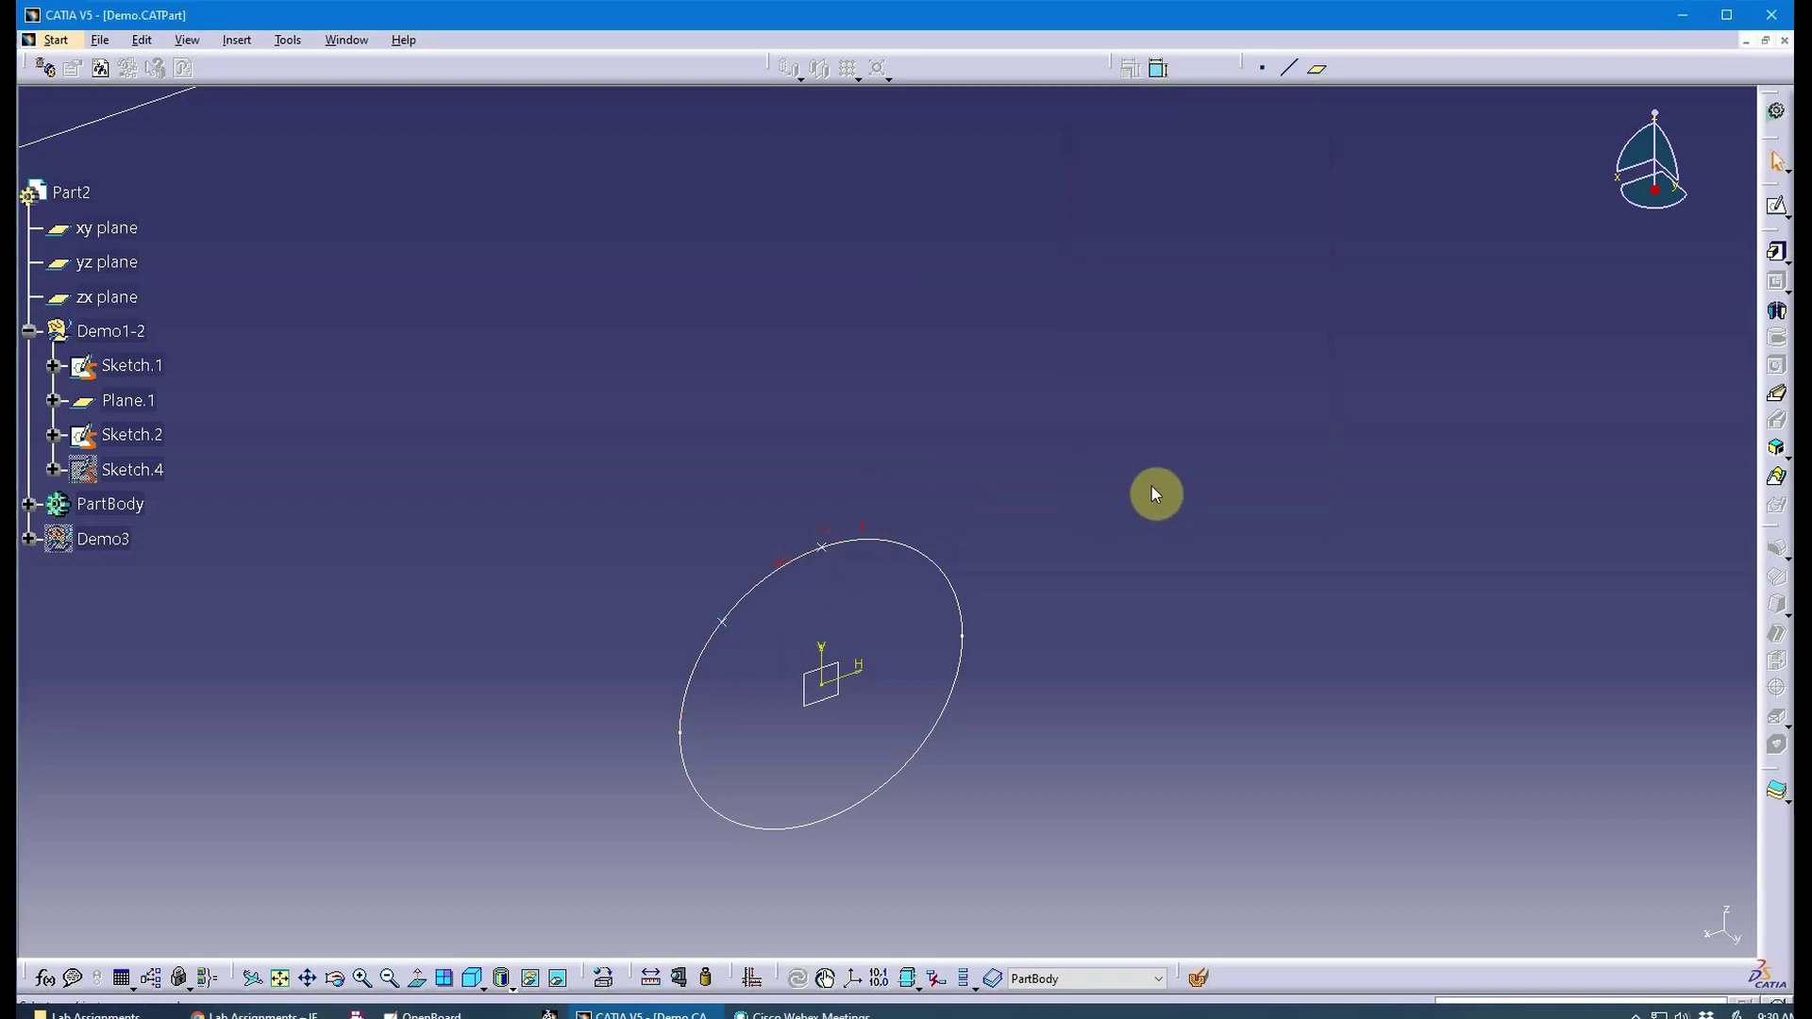
Create a second point on the circle at a curve length ratio of 0.25, referenced to the 0.125-ratio point.
middle_click_drag(1171, 462, 1252, 398)
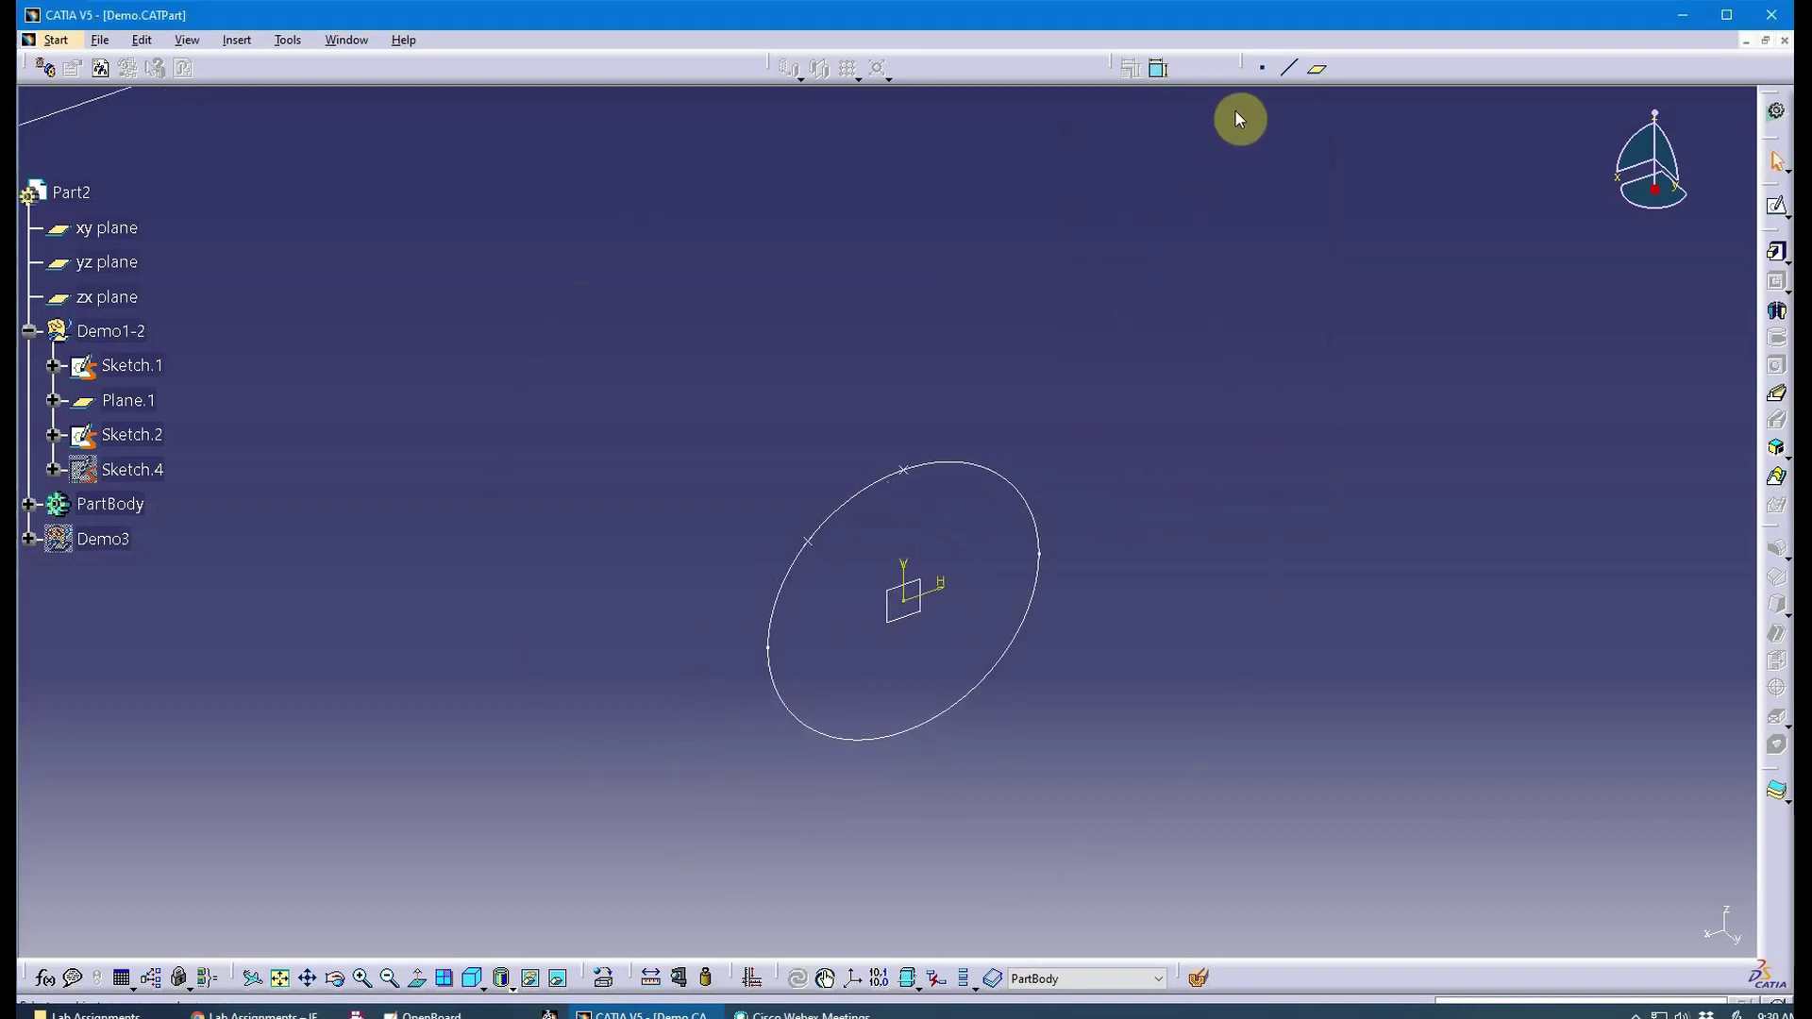
left_click(1263, 68)
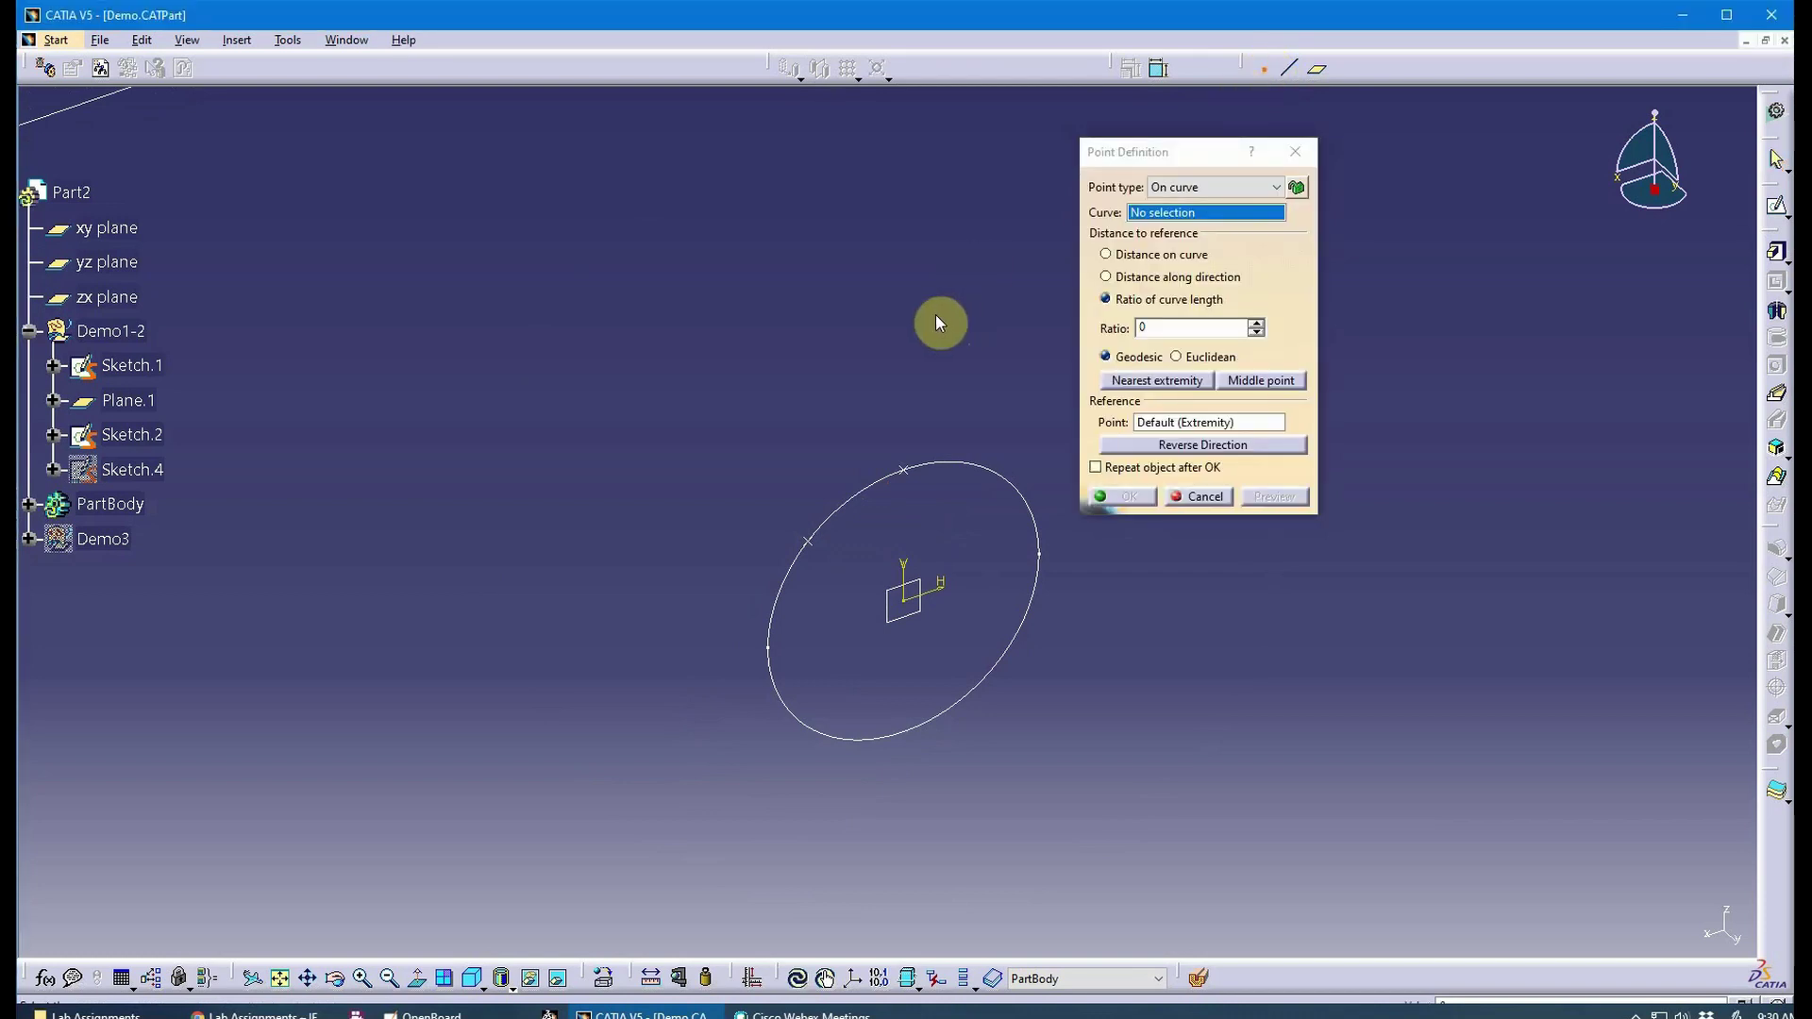
middle_click_drag(937, 321, 846, 299)
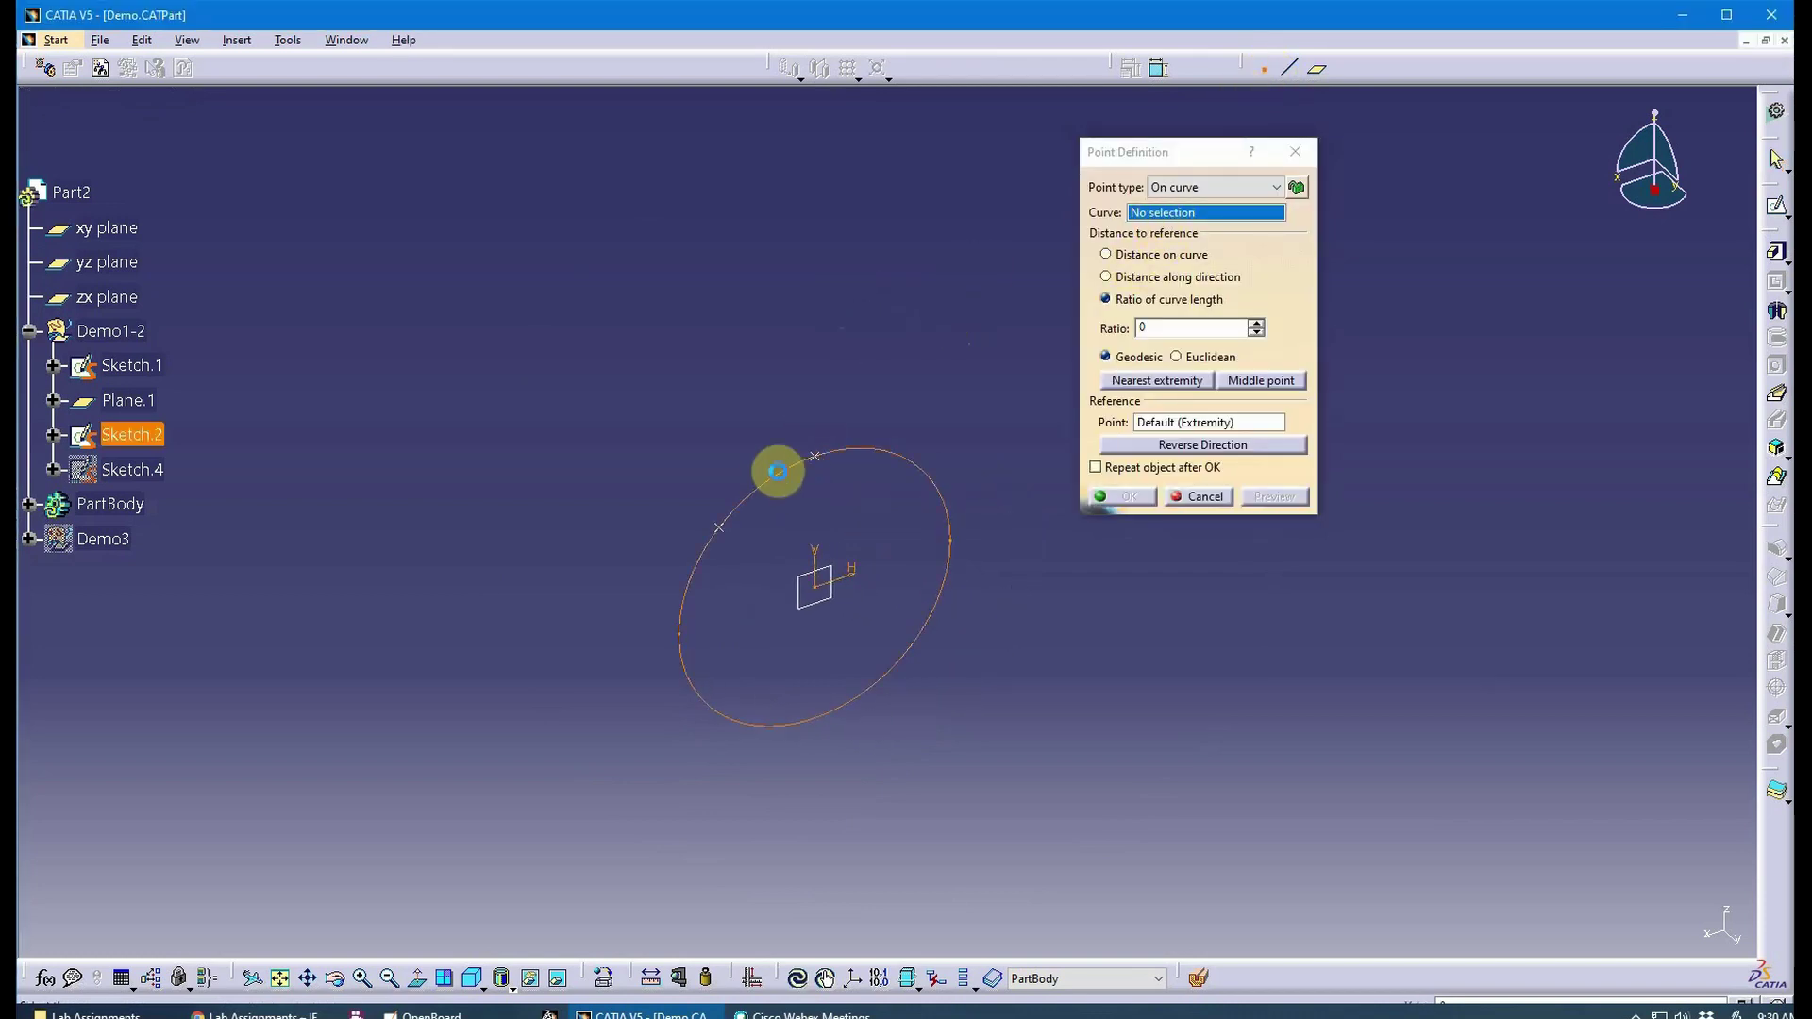
left_click(778, 471)
left_click(1222, 423)
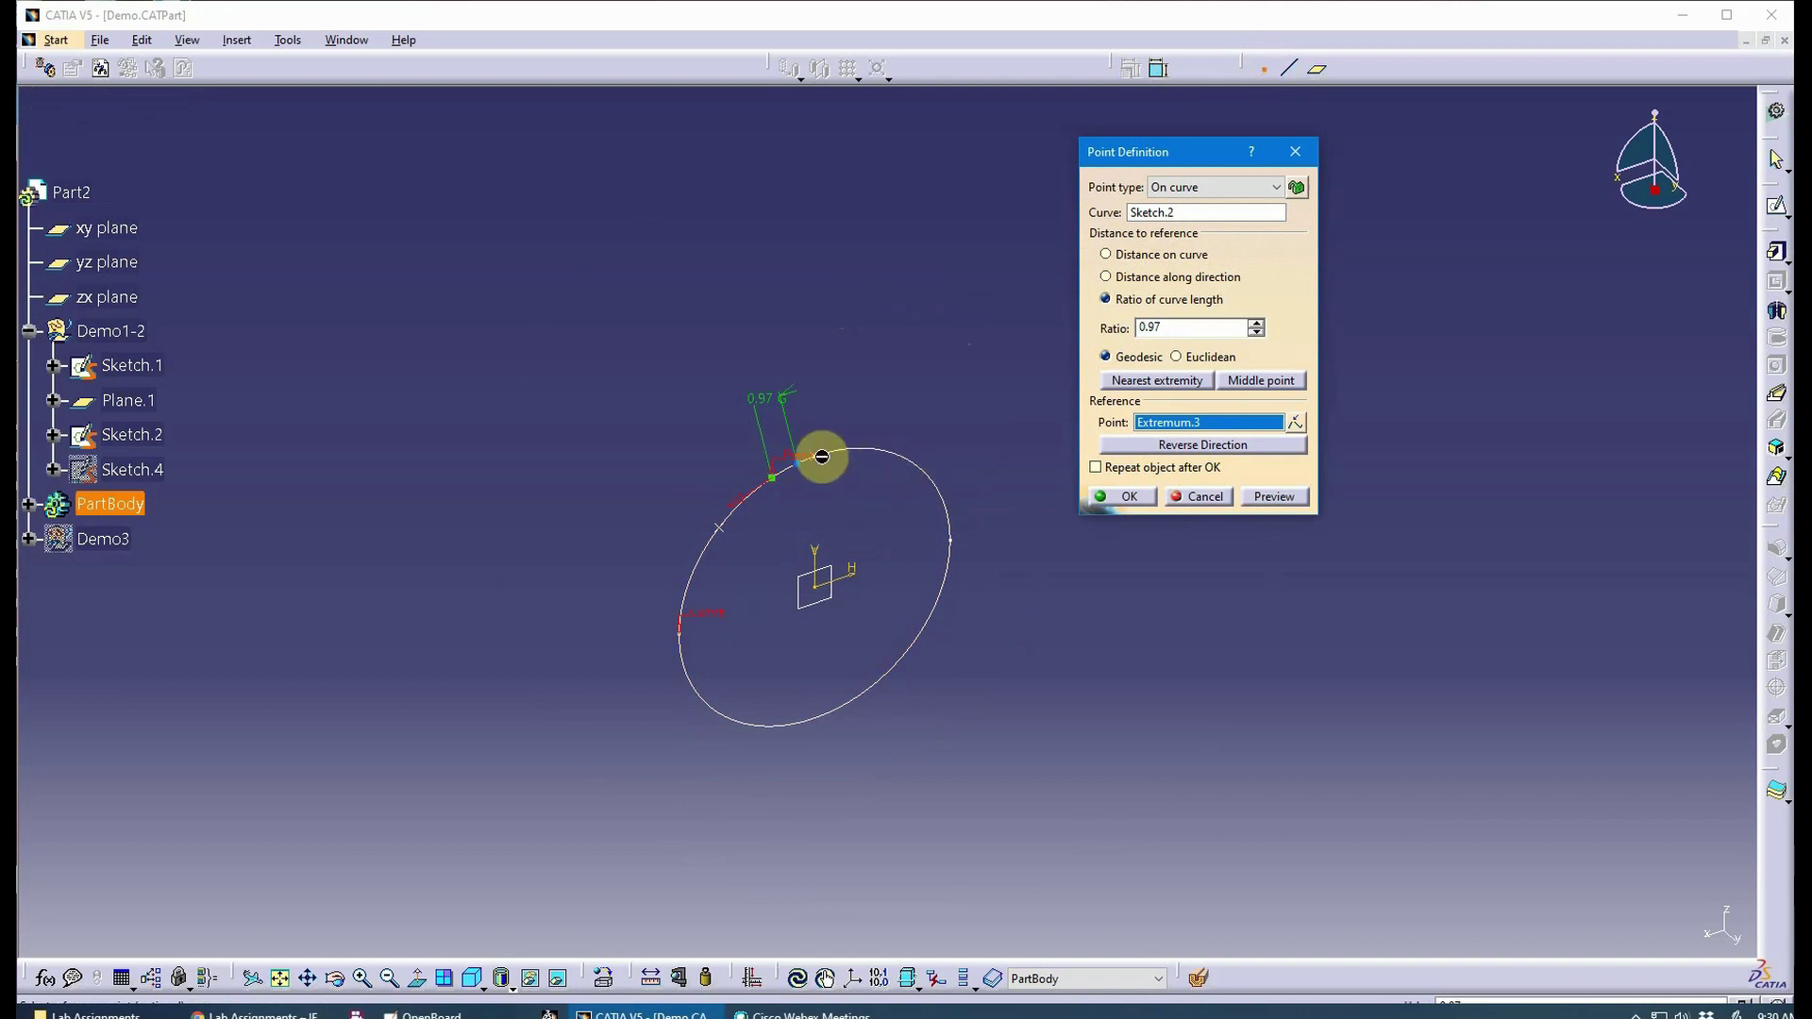
left_click(729, 535)
double_click(1208, 327)
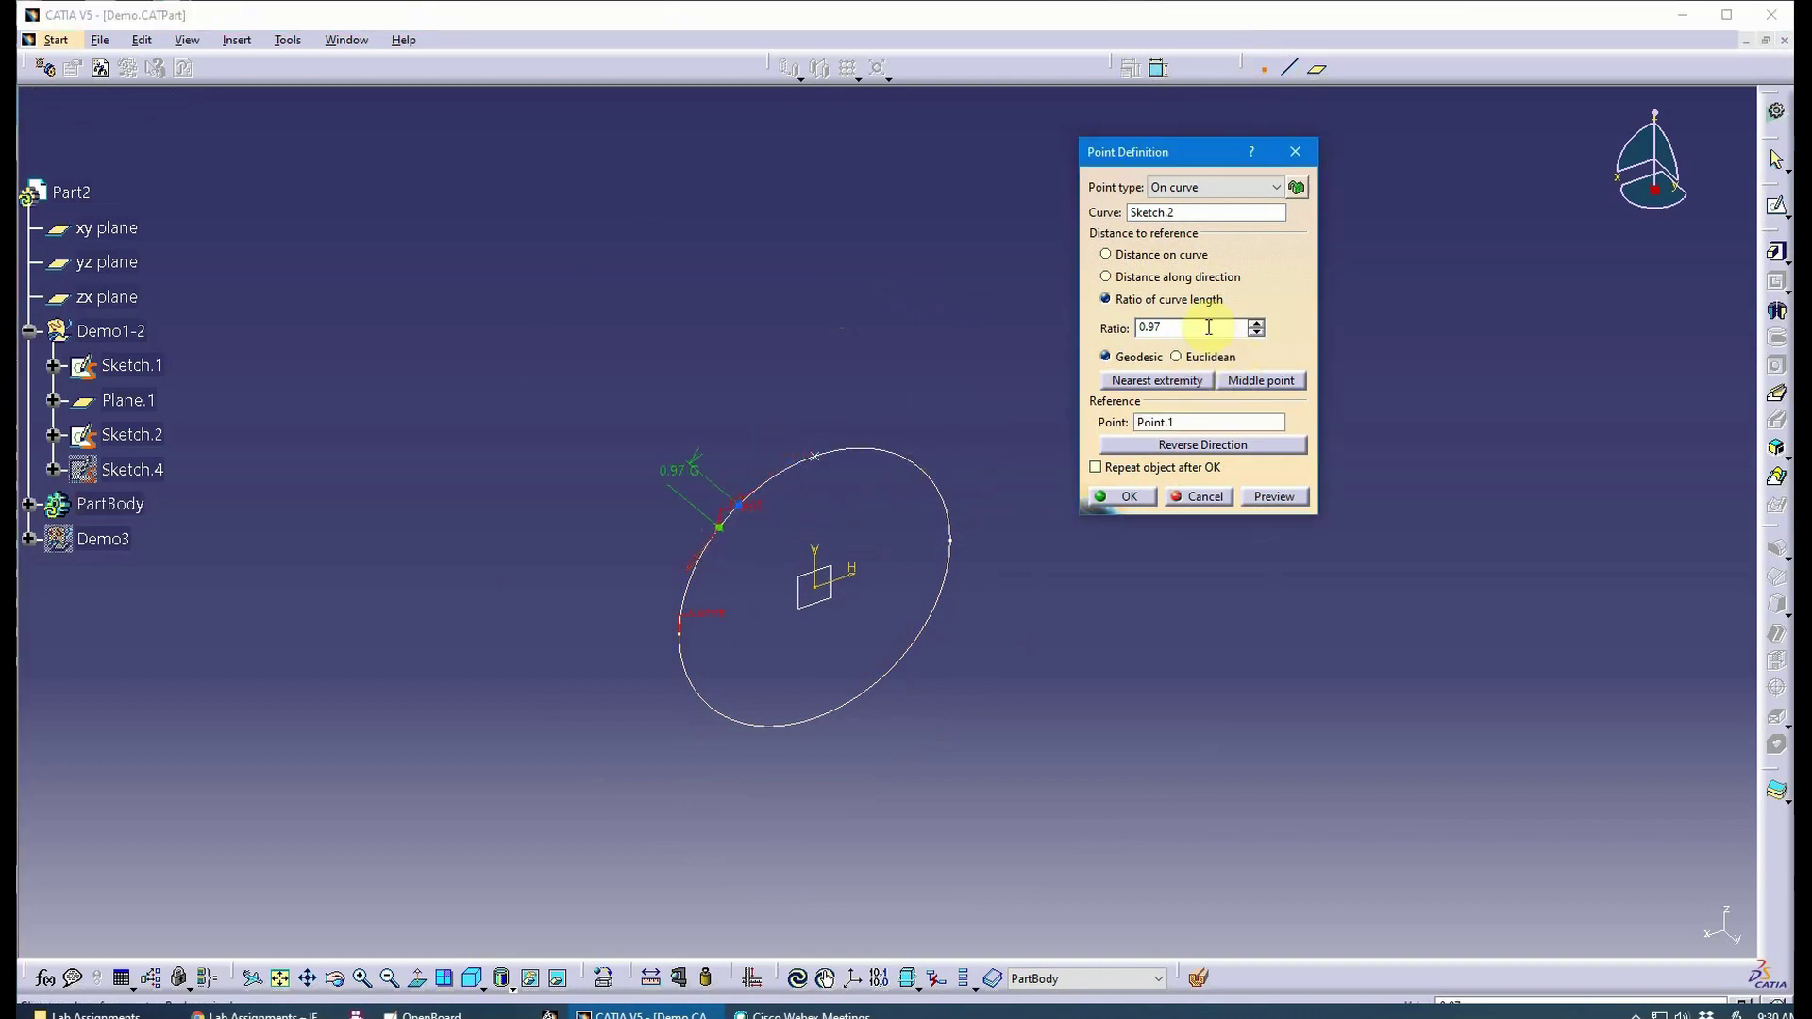
type("0.25")
key("Tab")
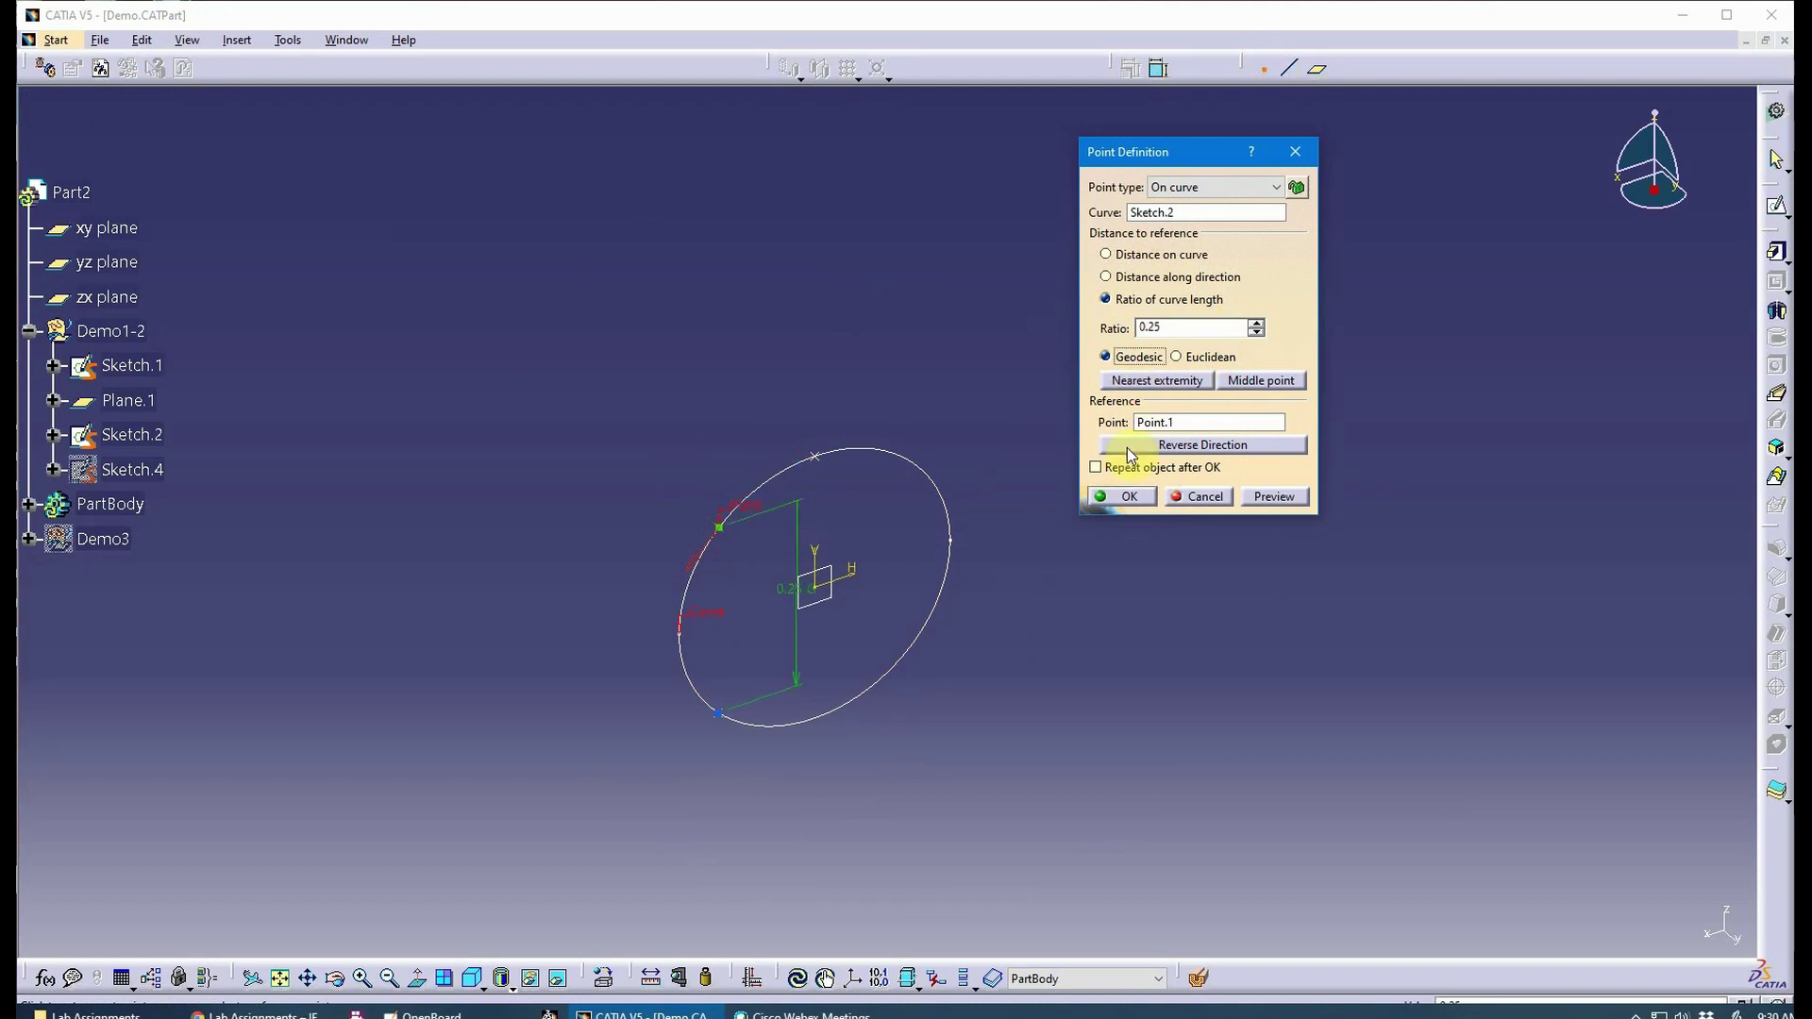
left_click(1124, 496)
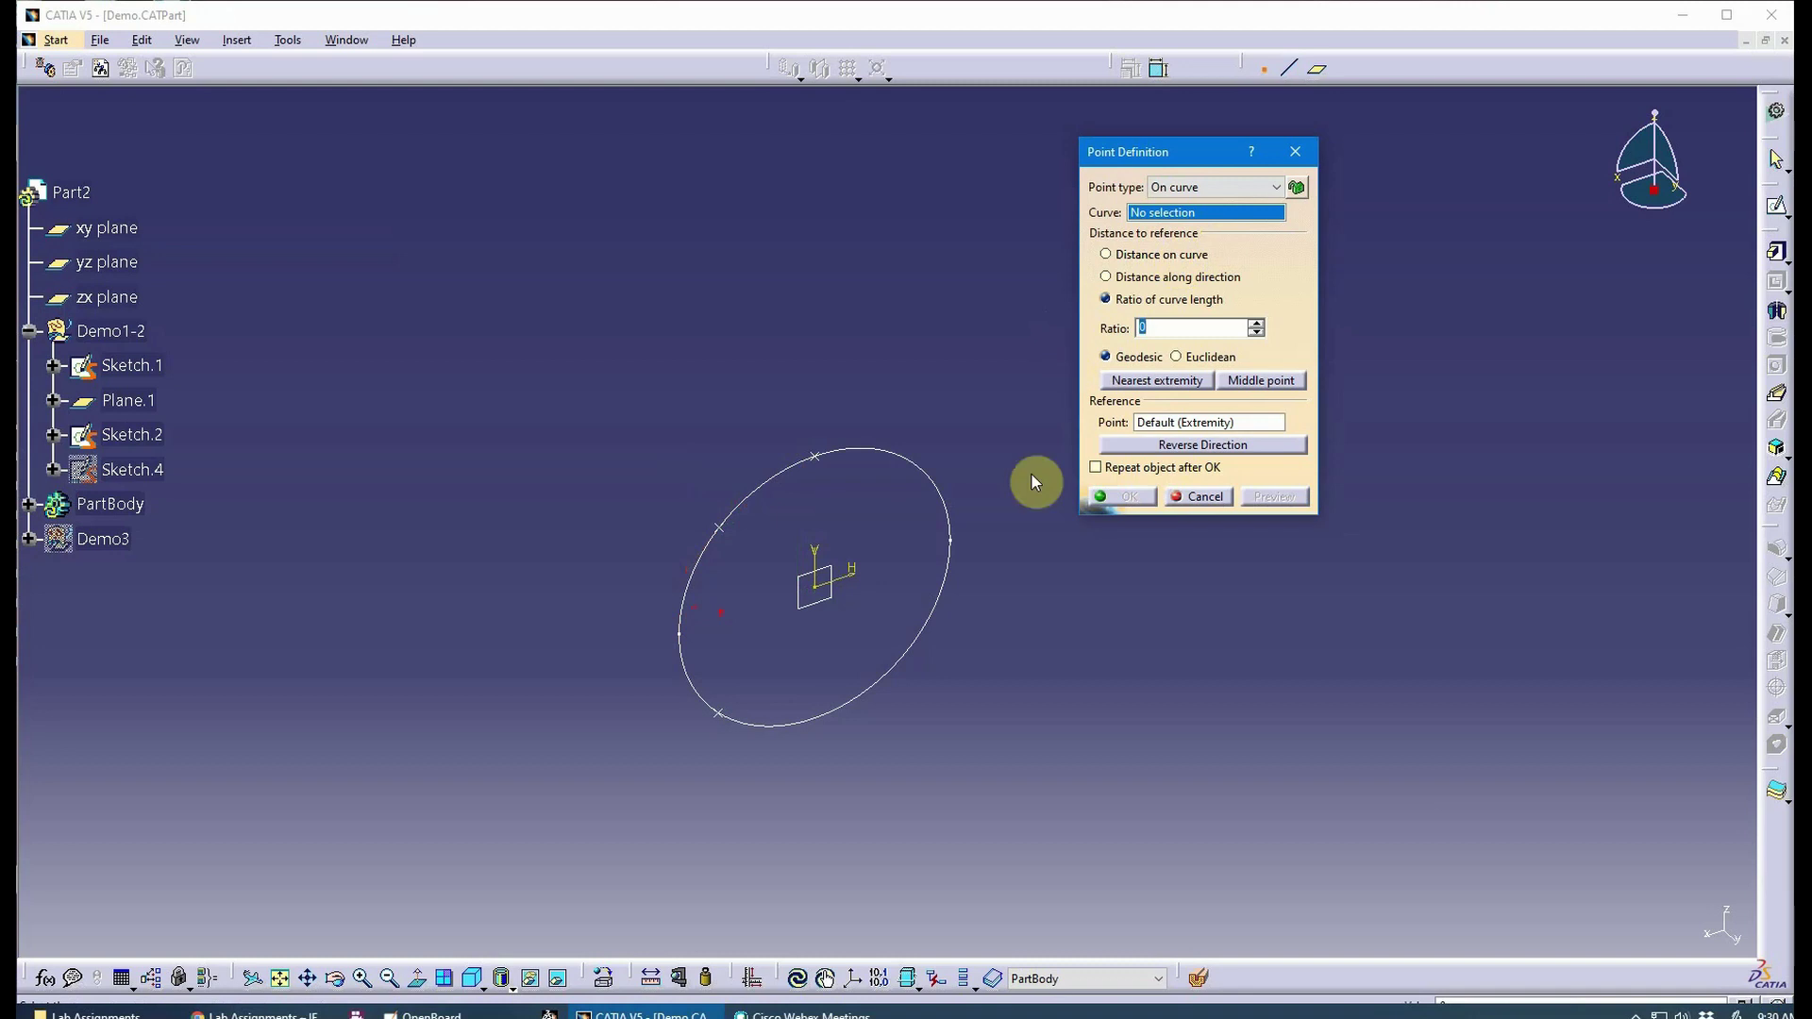
Create a third point on the circle at a curve length ratio of 0.25, referenced to the second point.
left_click(941, 610)
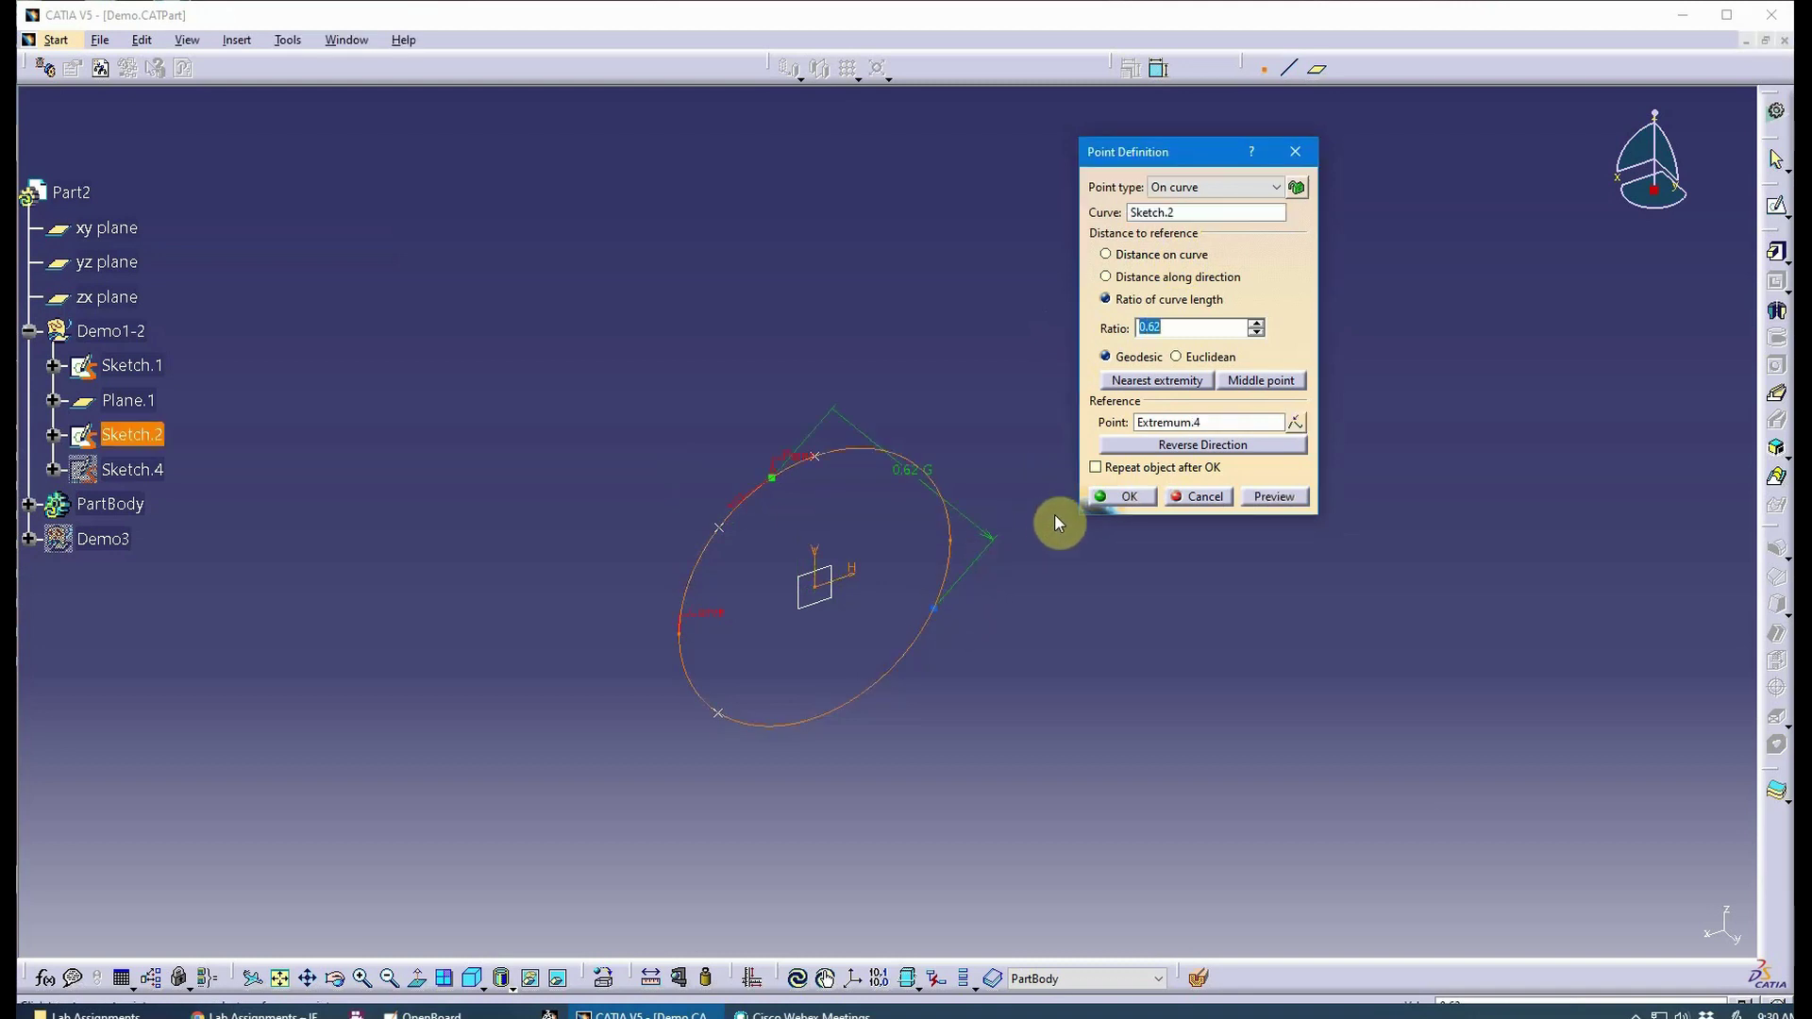
left_click(1170, 422)
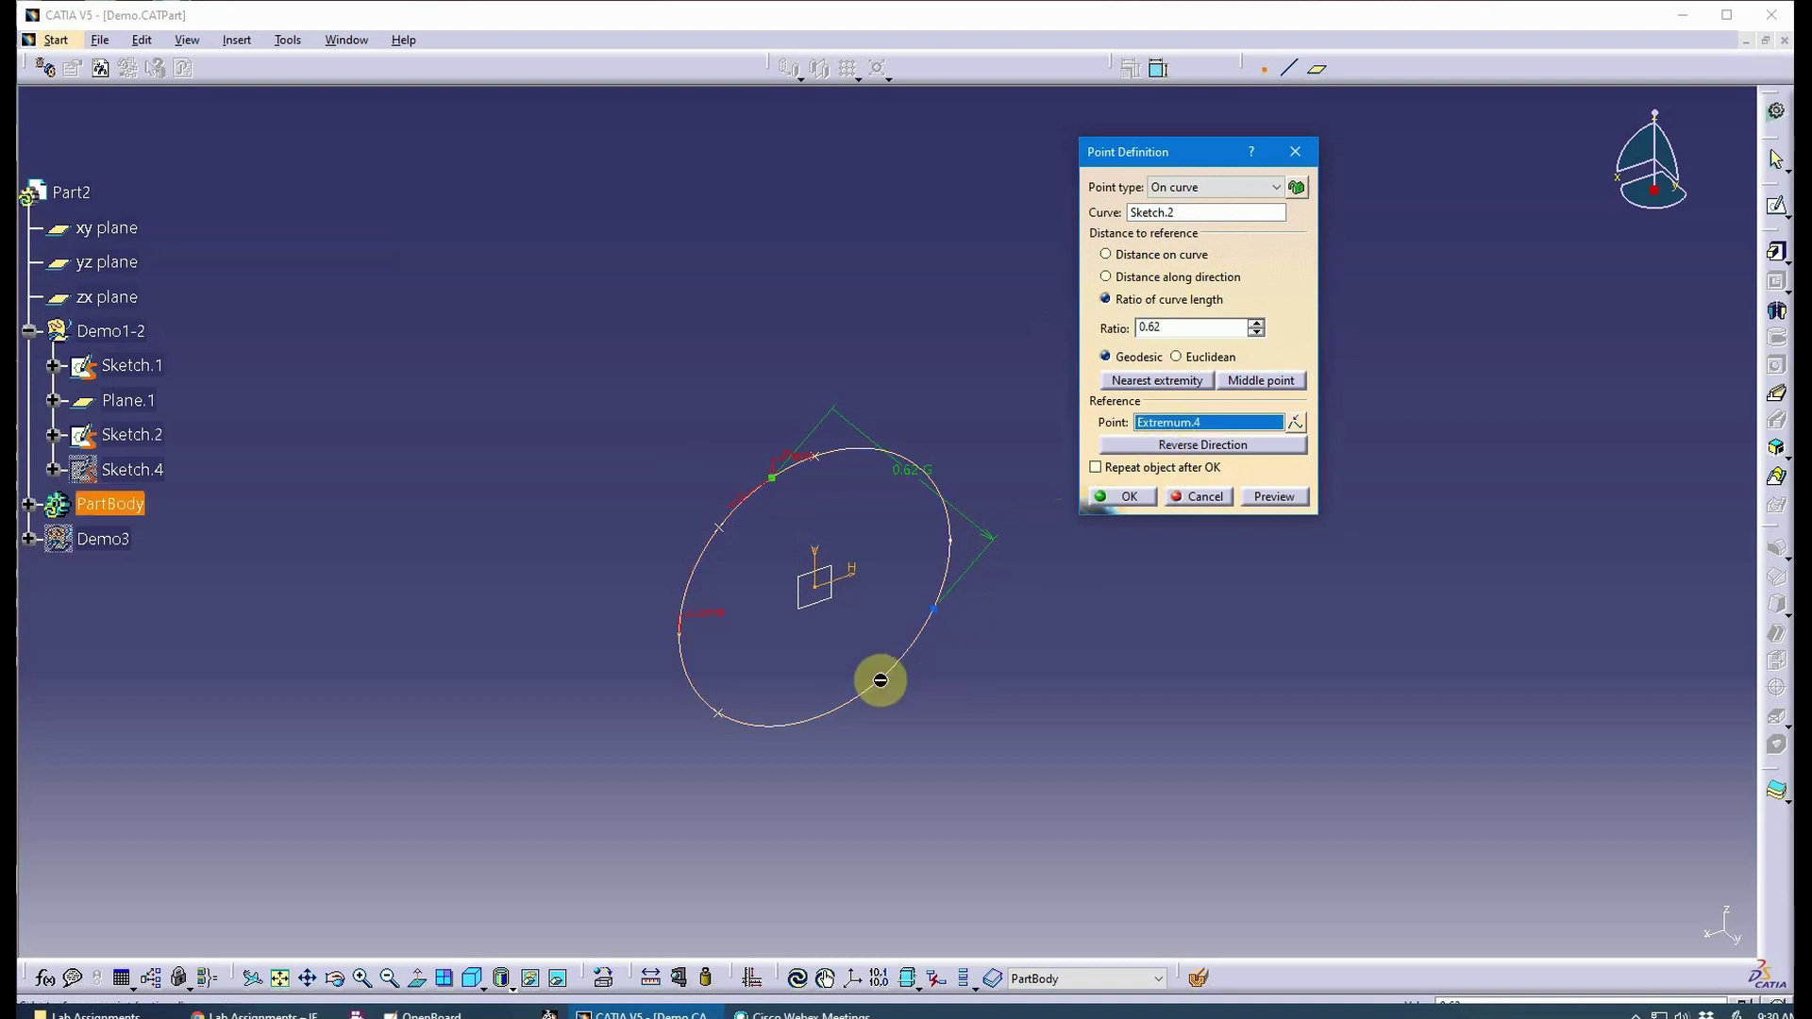
left_click(721, 719)
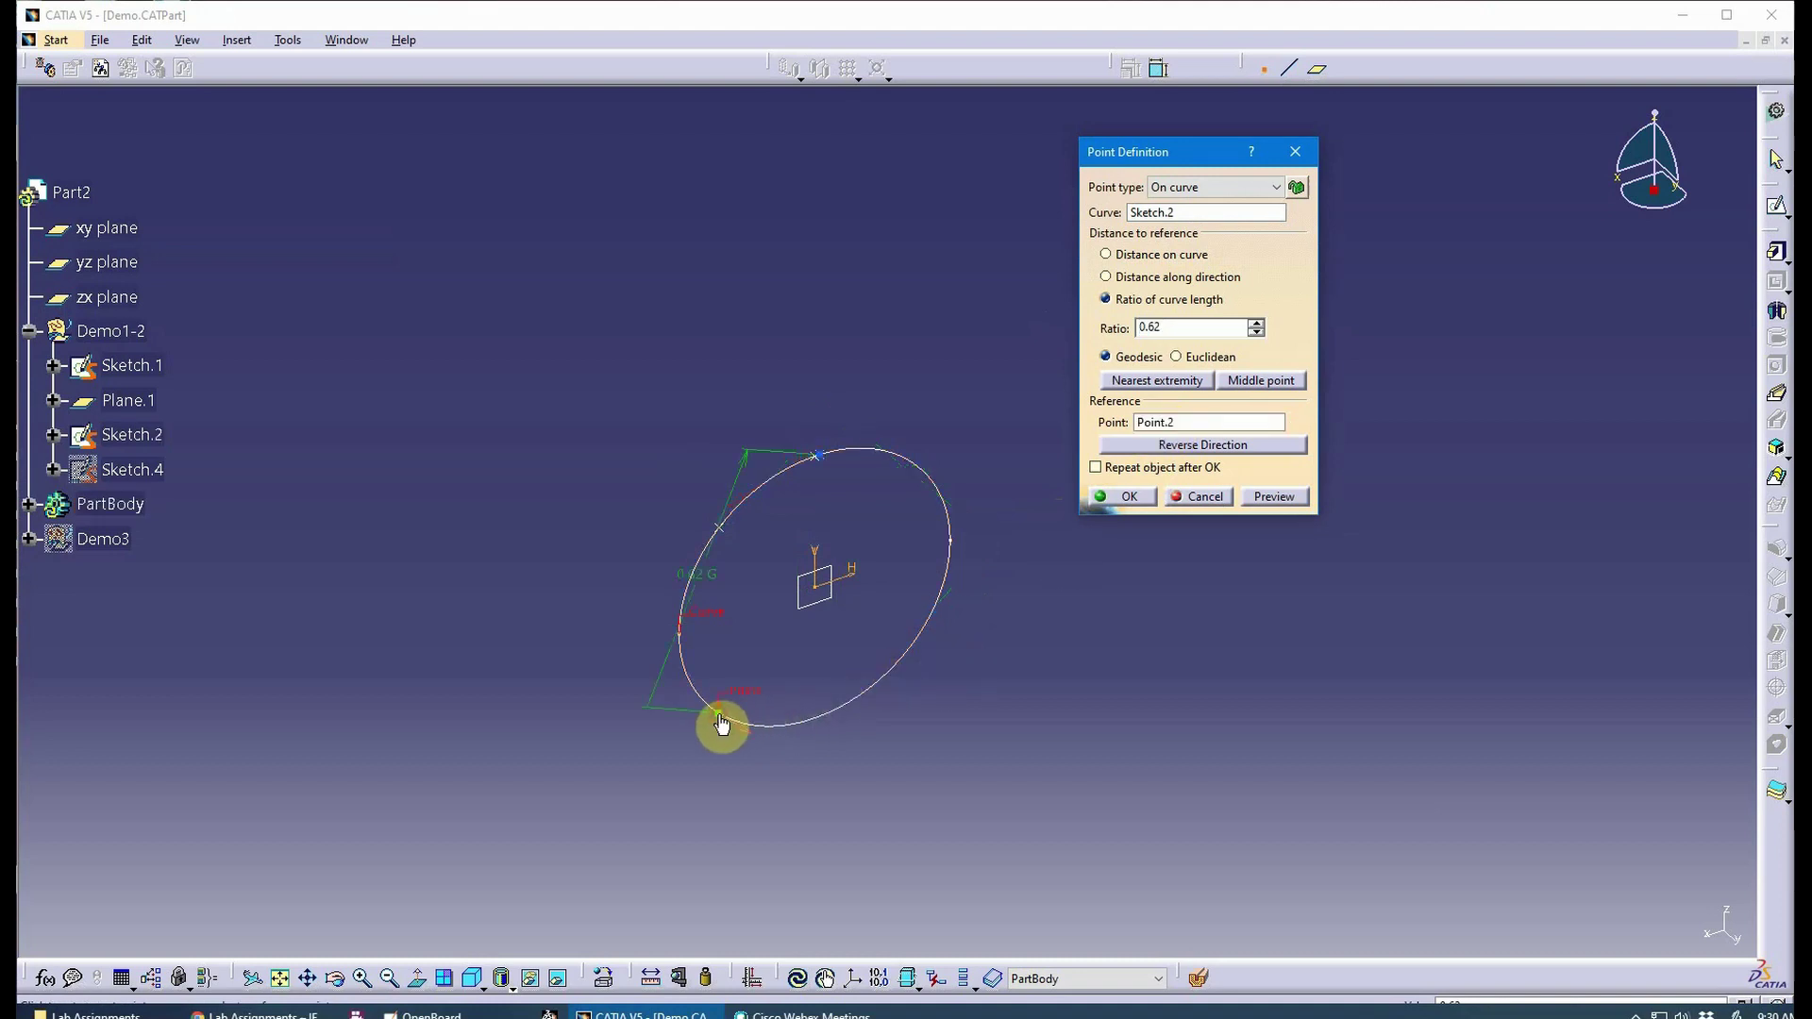
left_click(844, 705)
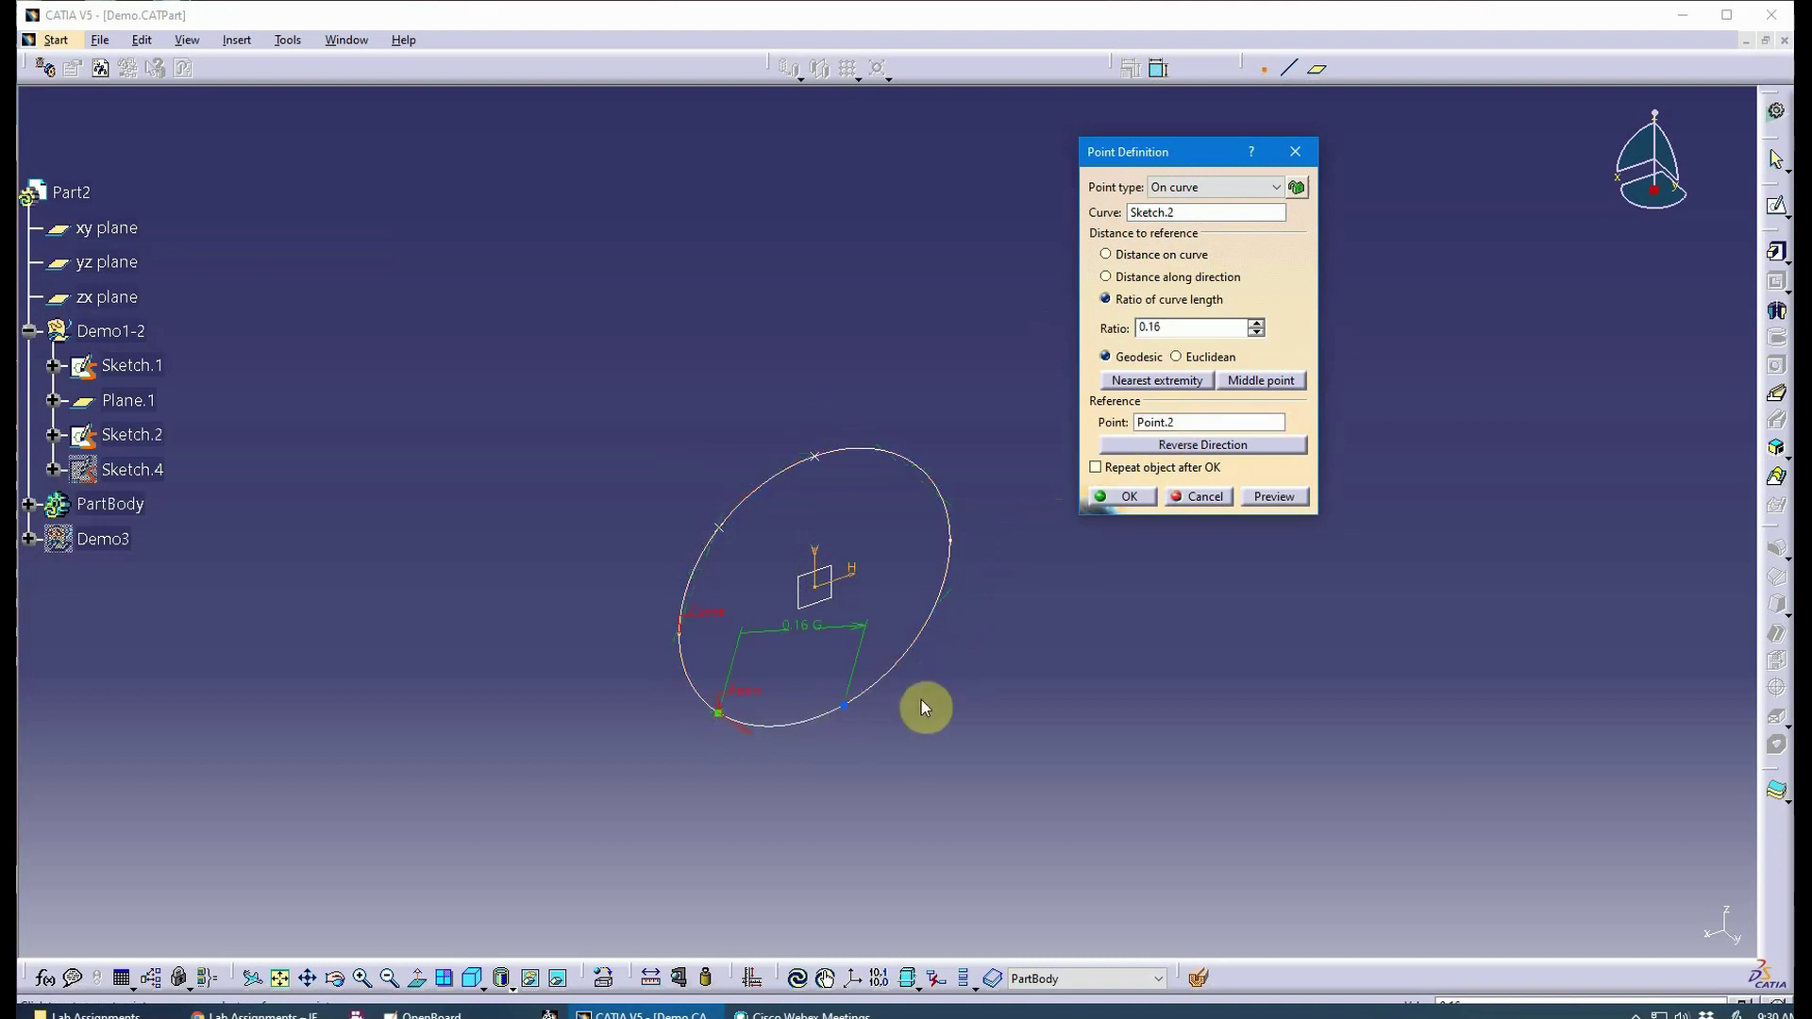
double_click(1200, 329)
type("0.25")
key("Tab")
left_click(1133, 498)
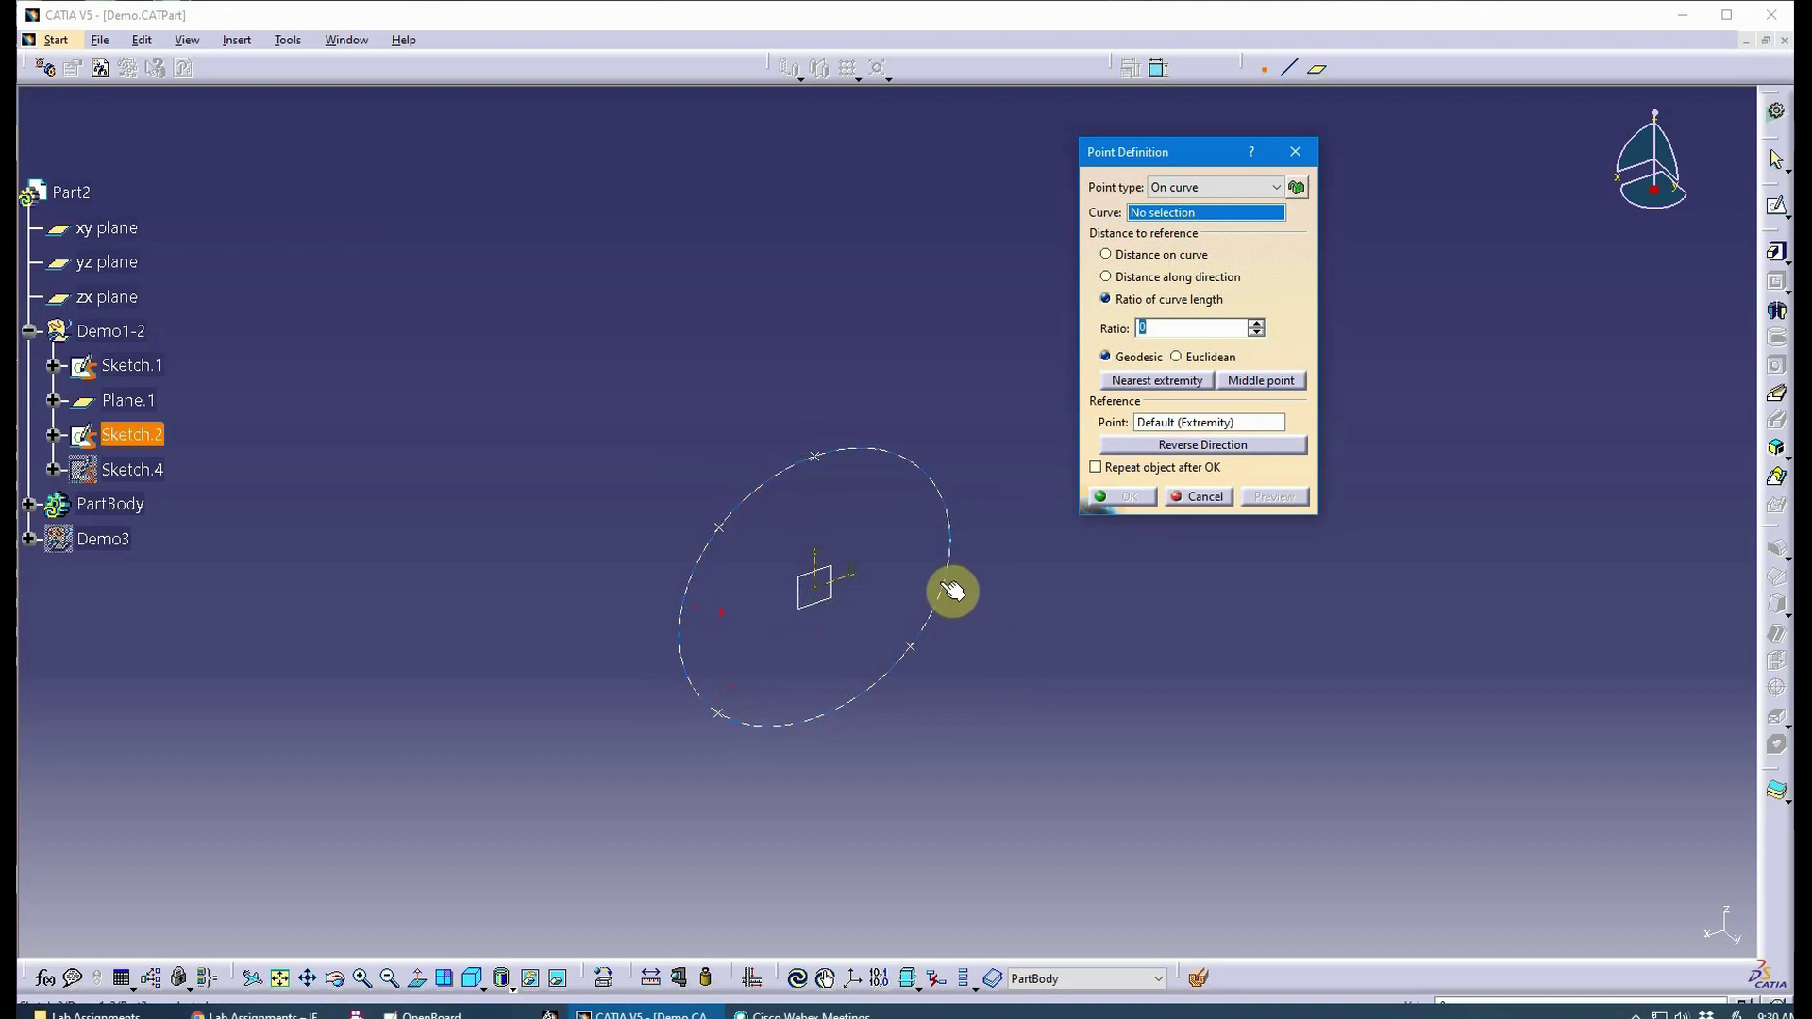
Create a fourth point on the circle at a curve length ratio of 0.25, referenced to the third point, and end point creation.
left_click(951, 596)
left_click(1161, 422)
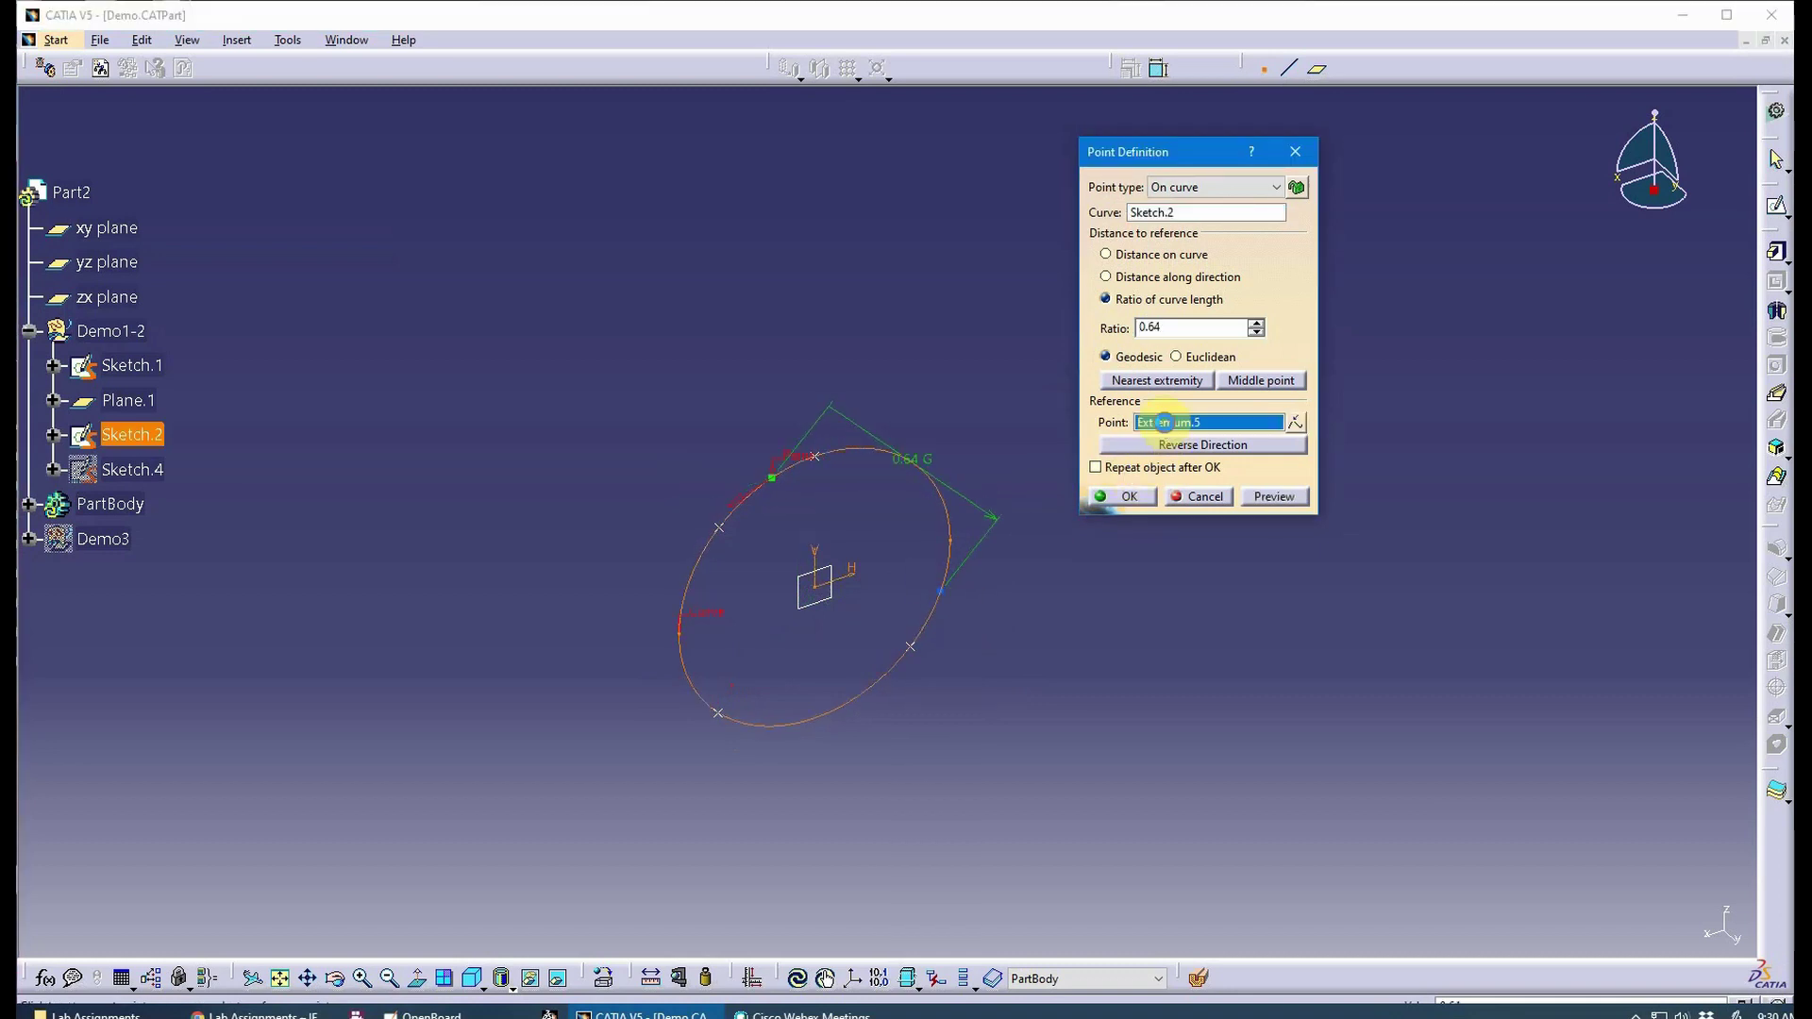
left_click(911, 647)
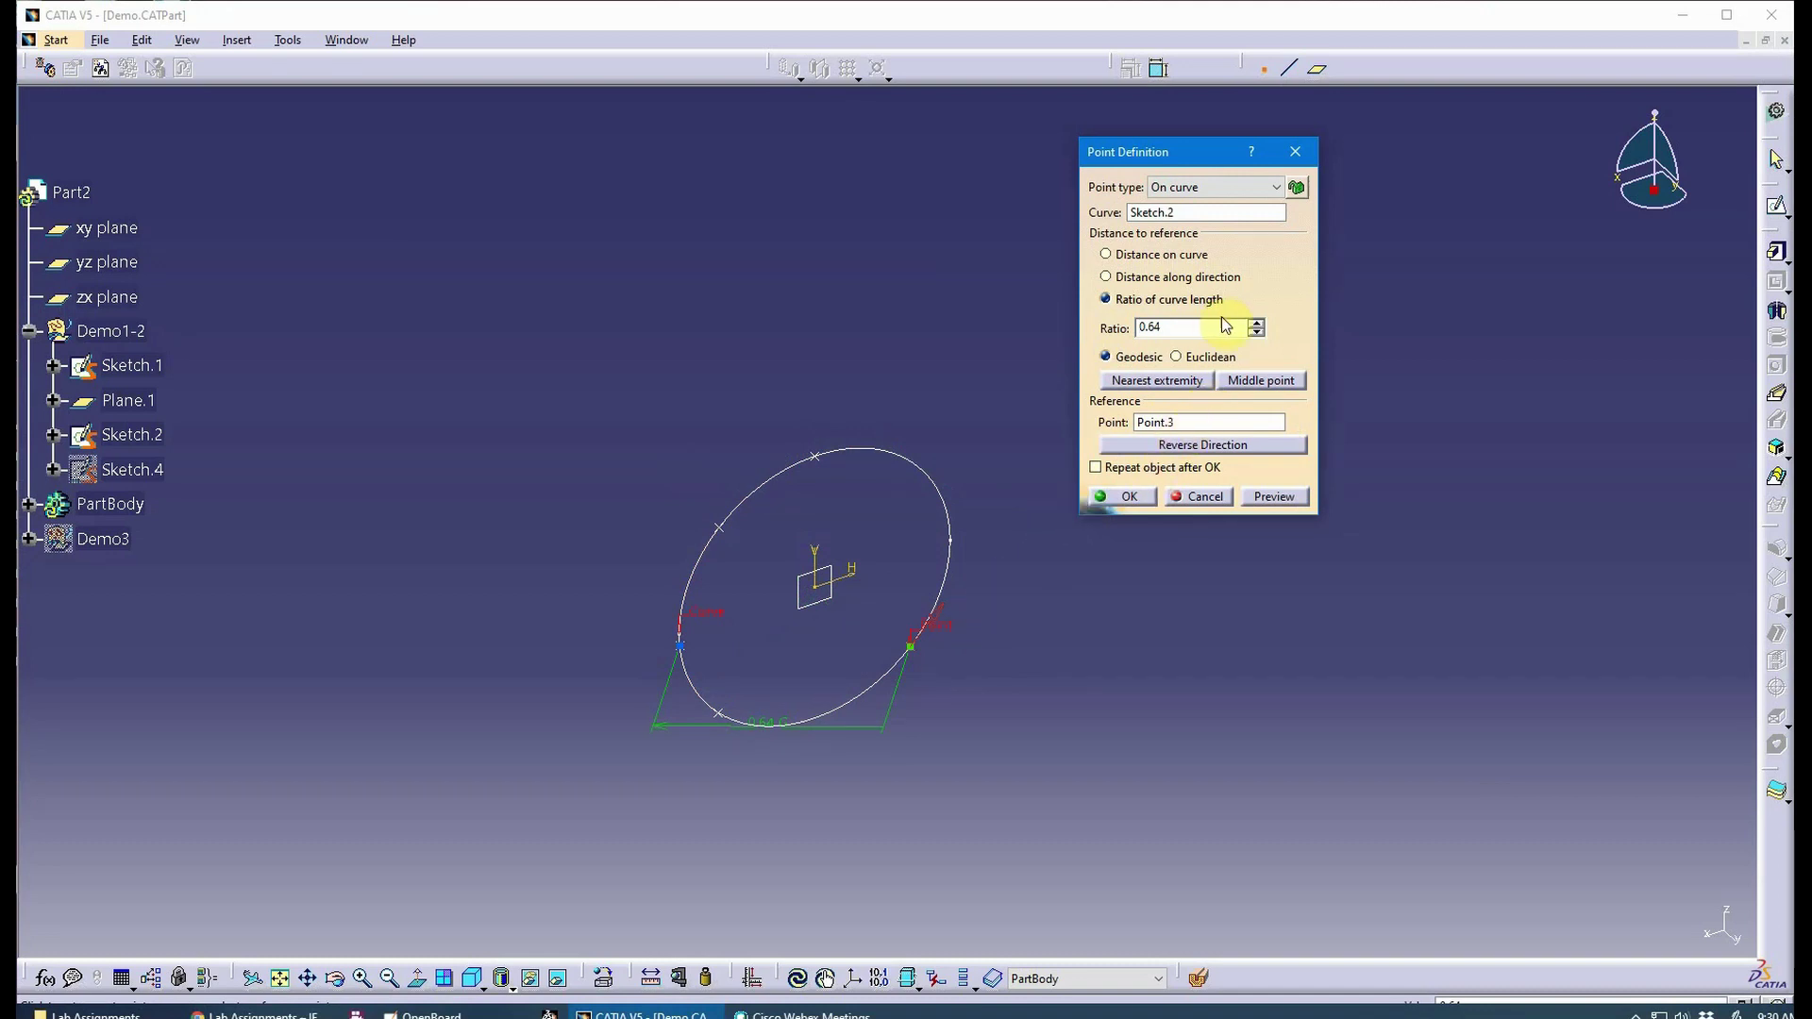
left_click_drag(1120, 330, 1072, 326)
type(".25")
key("Tab")
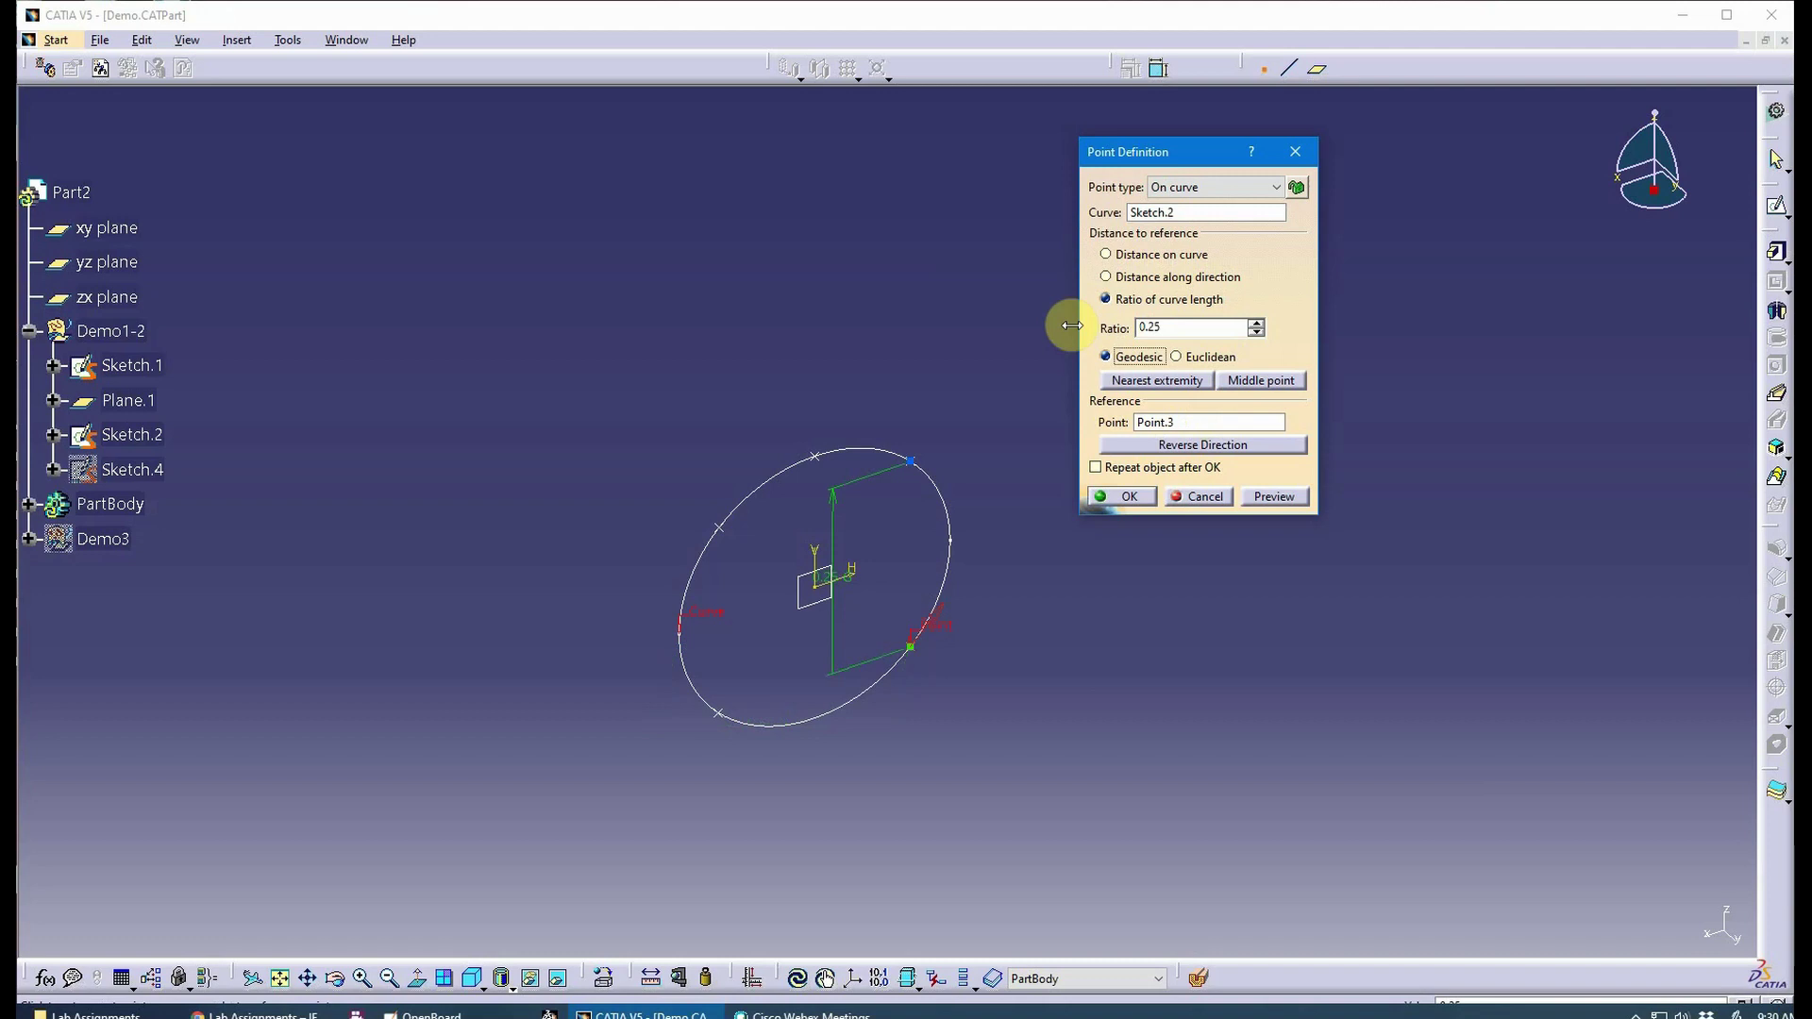
left_click(1125, 500)
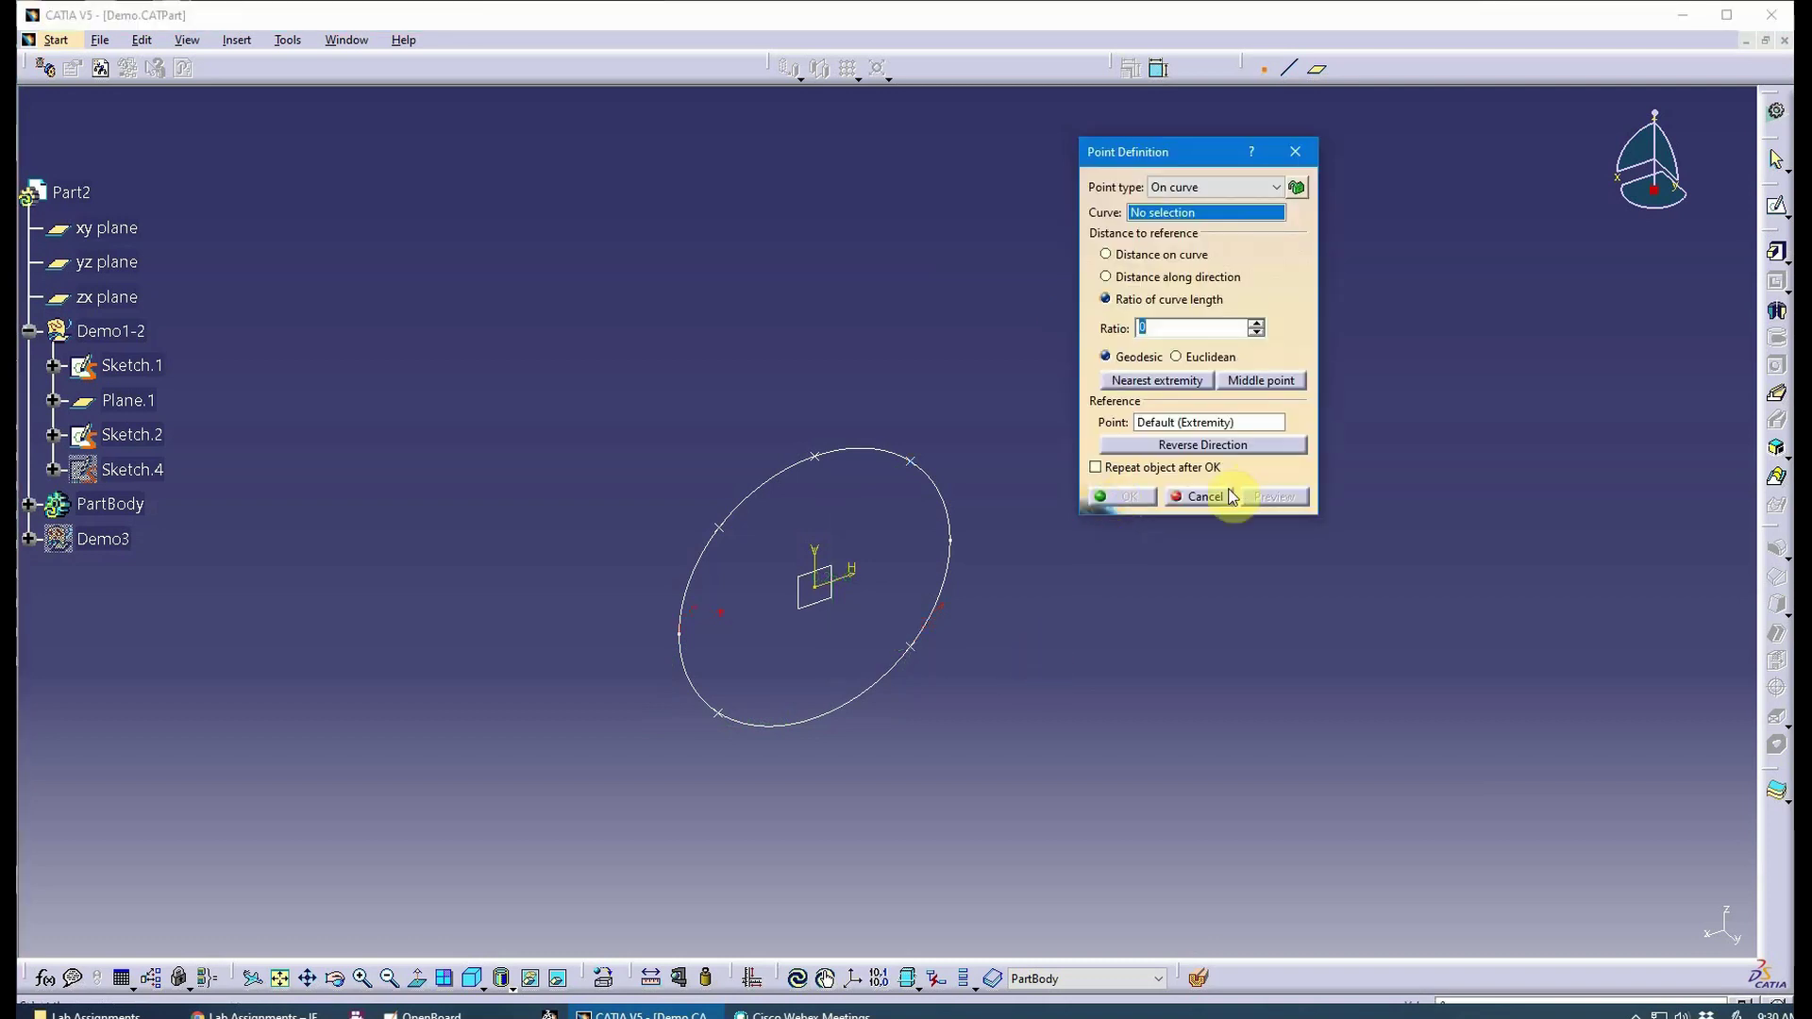
left_click(1227, 496)
Start a multi-sections solid using the rectangle sketch as the first section and the circle sketch as the second.
mouse_move(1173, 526)
middle_mouse_down()
mouse_move(947, 655)
mouse_move(825, 574)
mouse_move(895, 605)
mouse_move(942, 692)
mouse_move(821, 590)
mouse_move(950, 648)
mouse_move(919, 627)
middle_mouse_up()
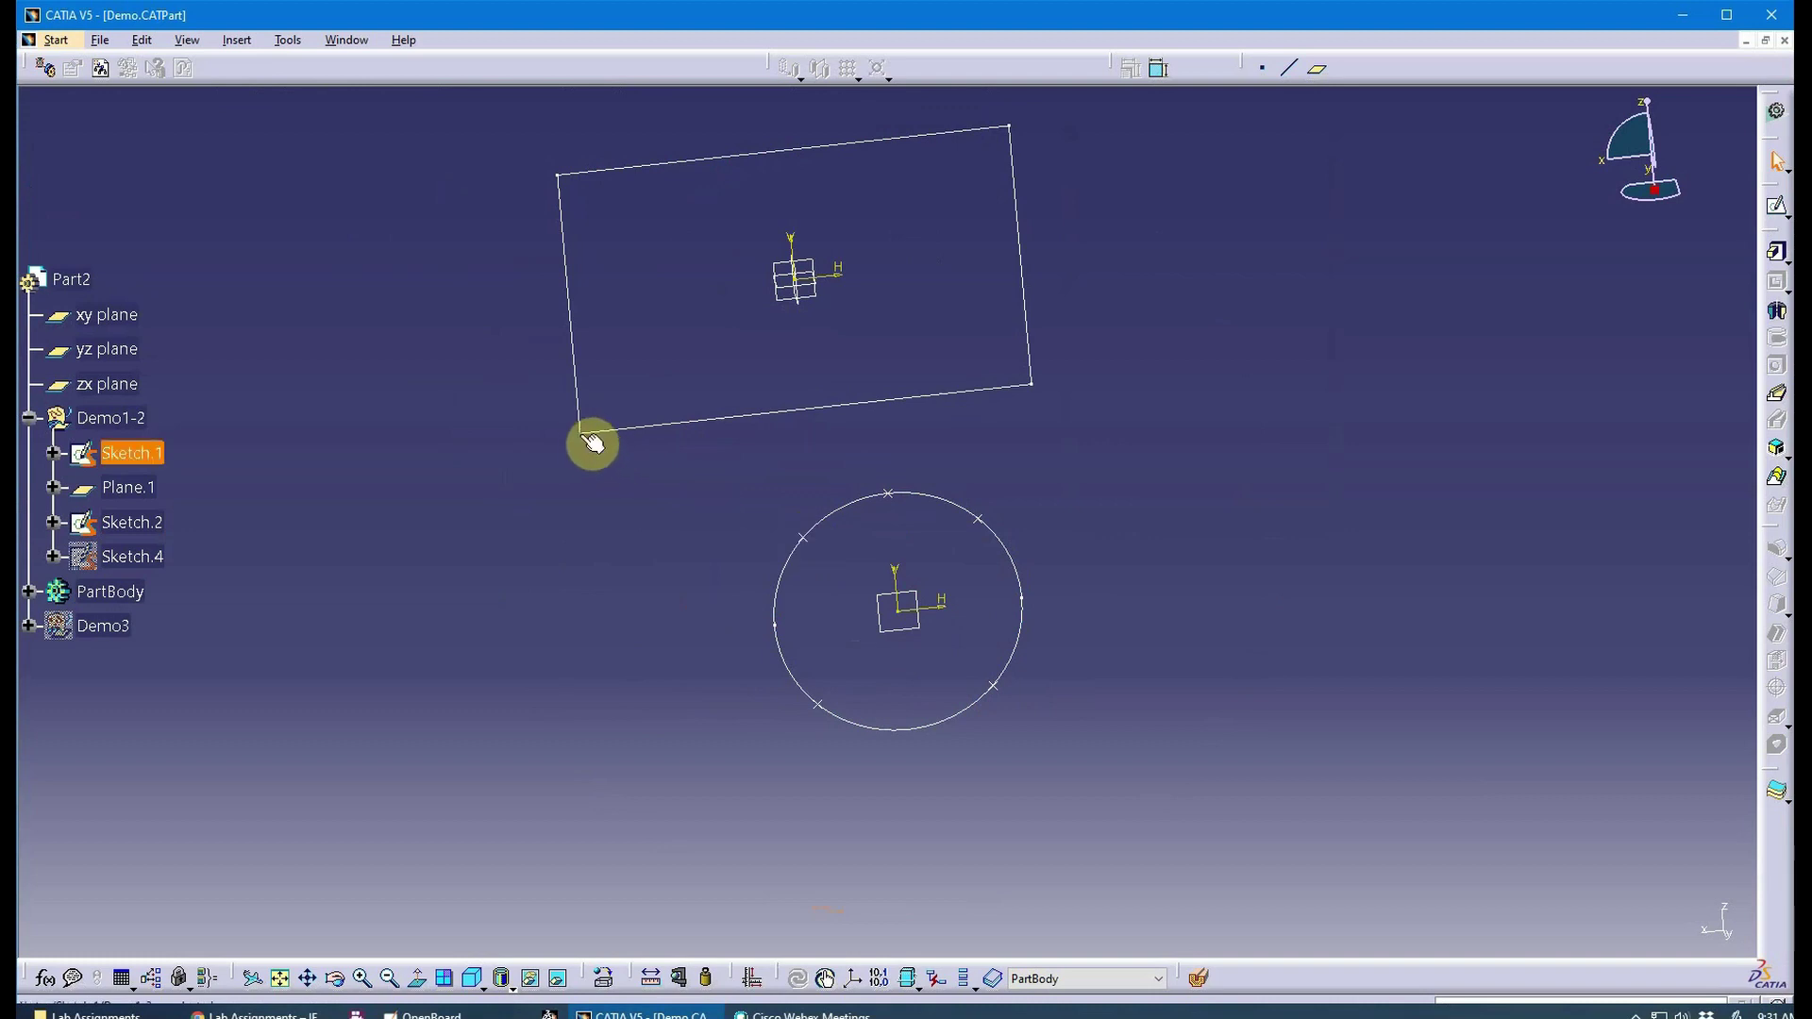
mouse_move(959, 534)
middle_mouse_down()
mouse_move(817, 437)
mouse_move(836, 484)
mouse_move(712, 598)
mouse_move(728, 635)
mouse_move(809, 647)
mouse_move(1077, 545)
middle_mouse_up()
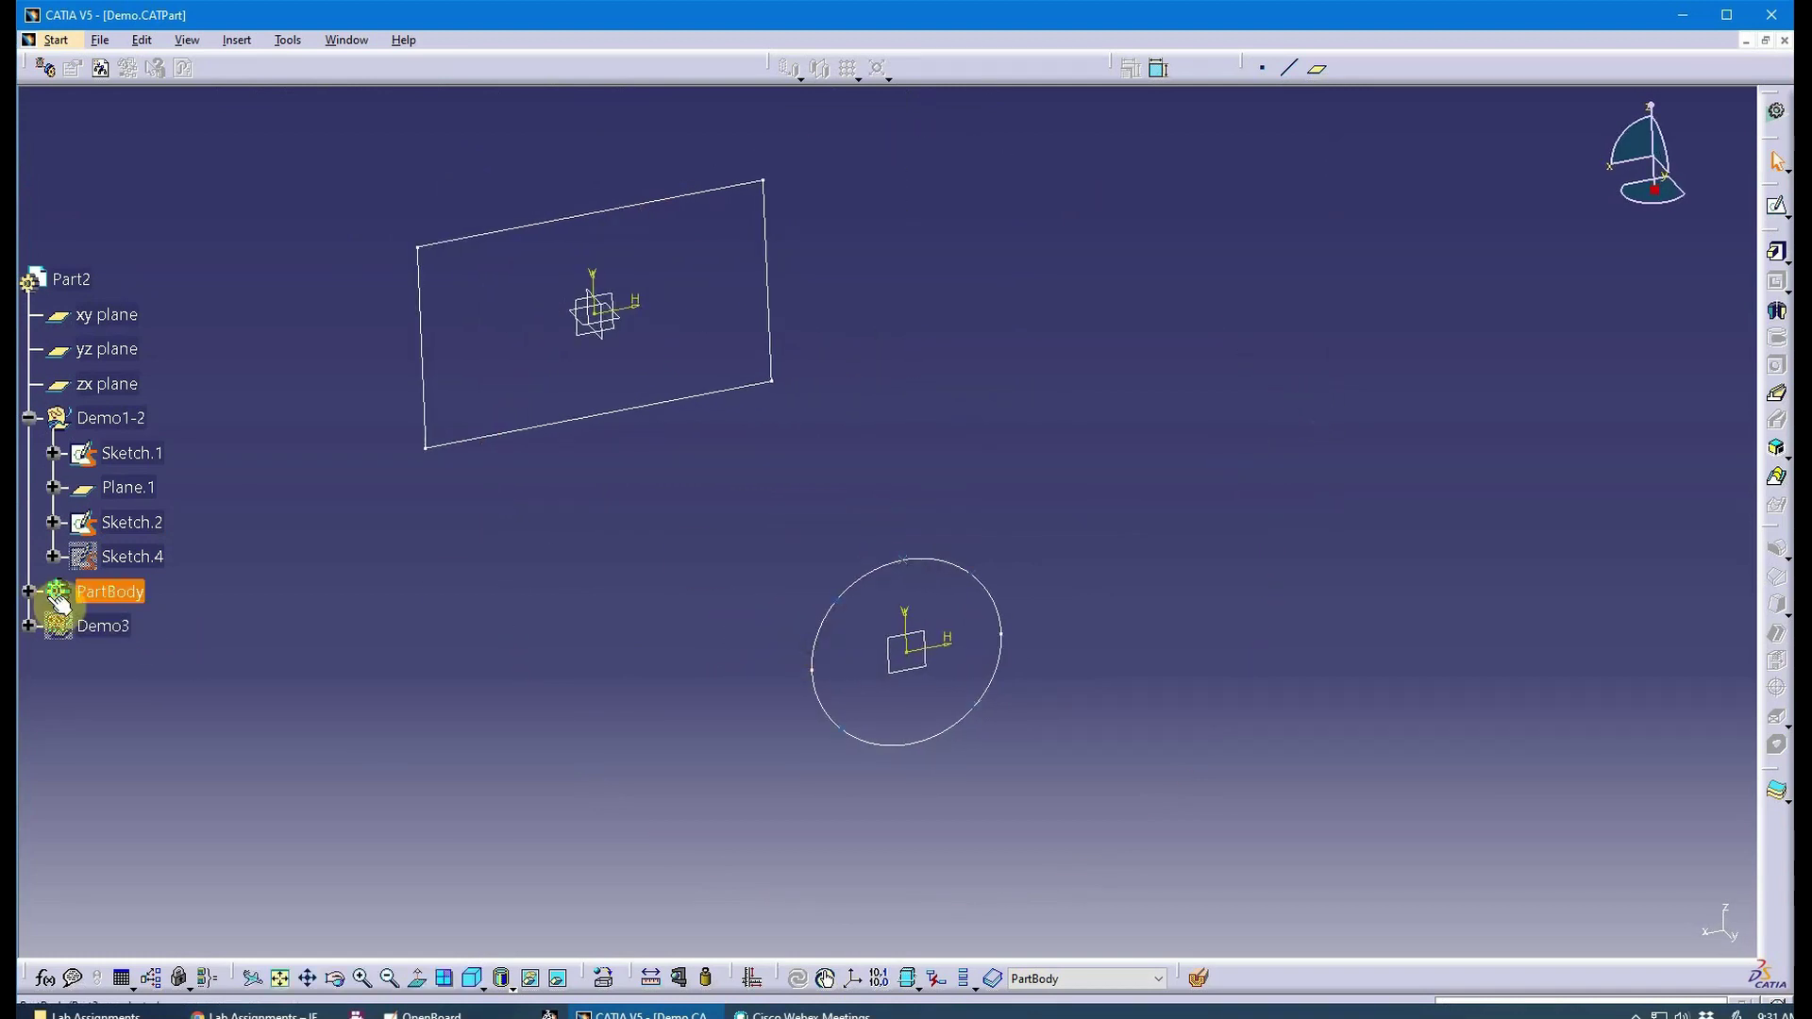
middle_click_drag(1142, 471, 1209, 469)
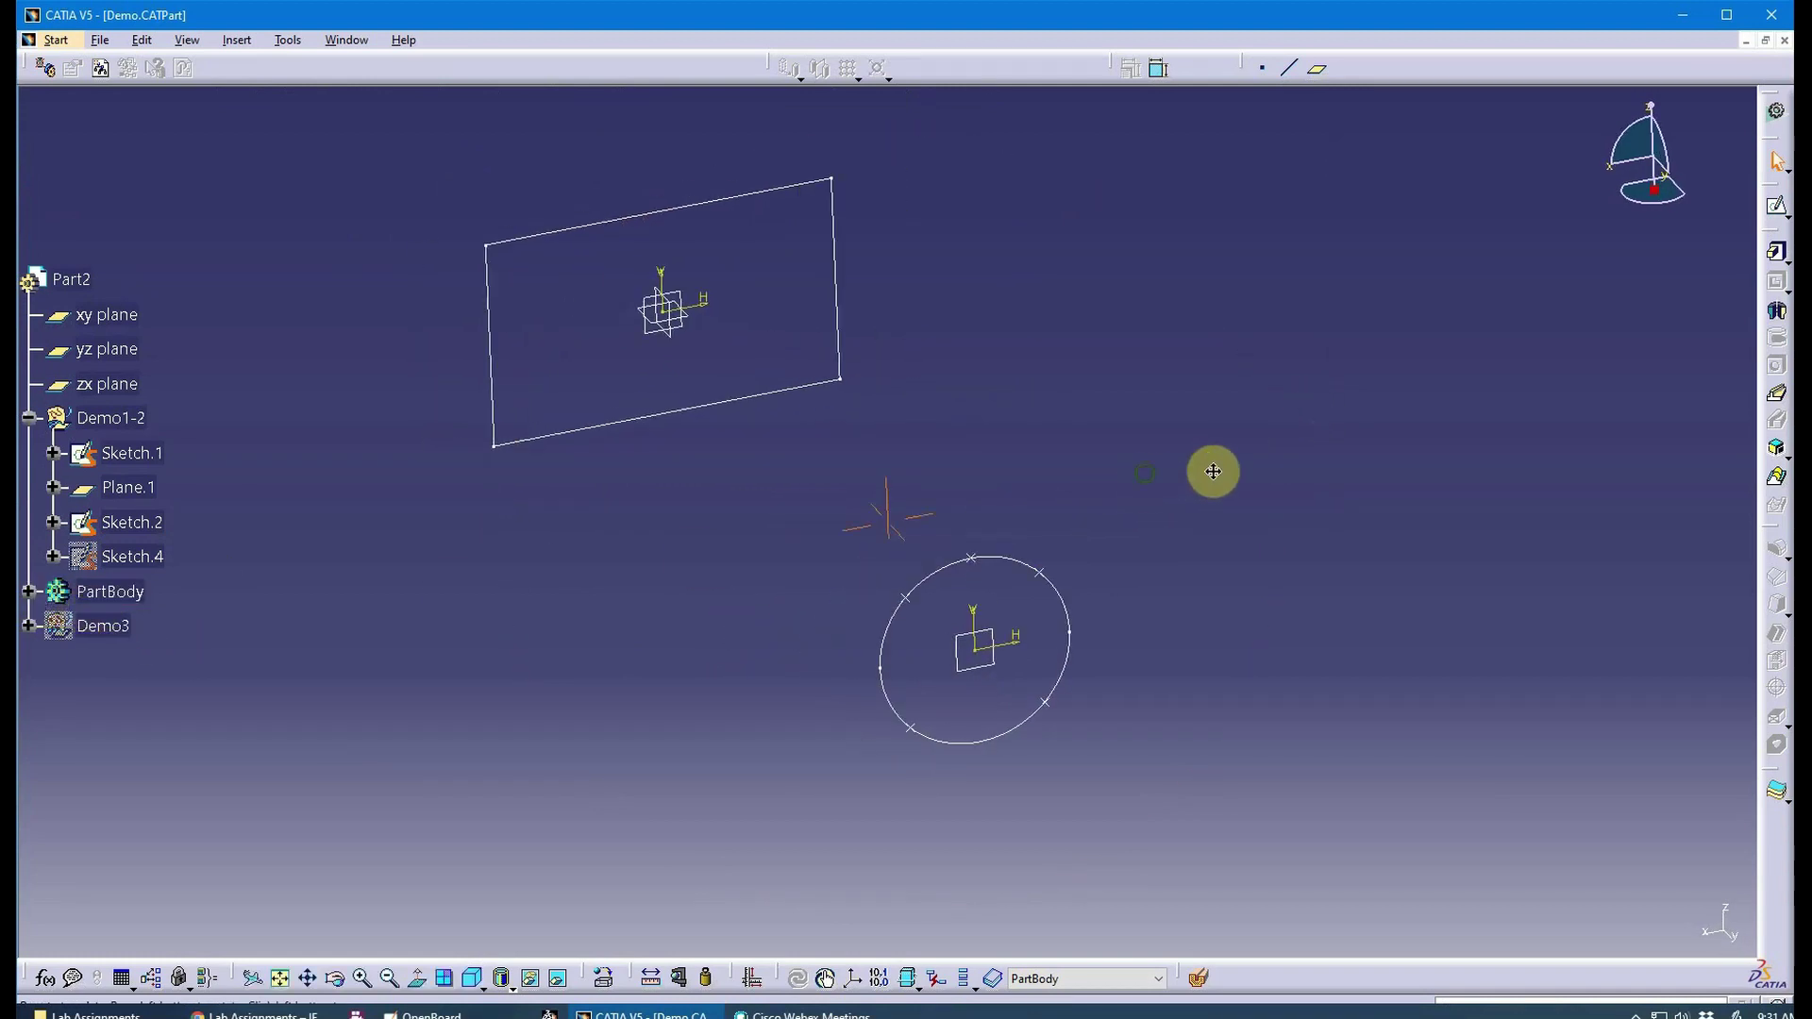
left_click(1777, 483)
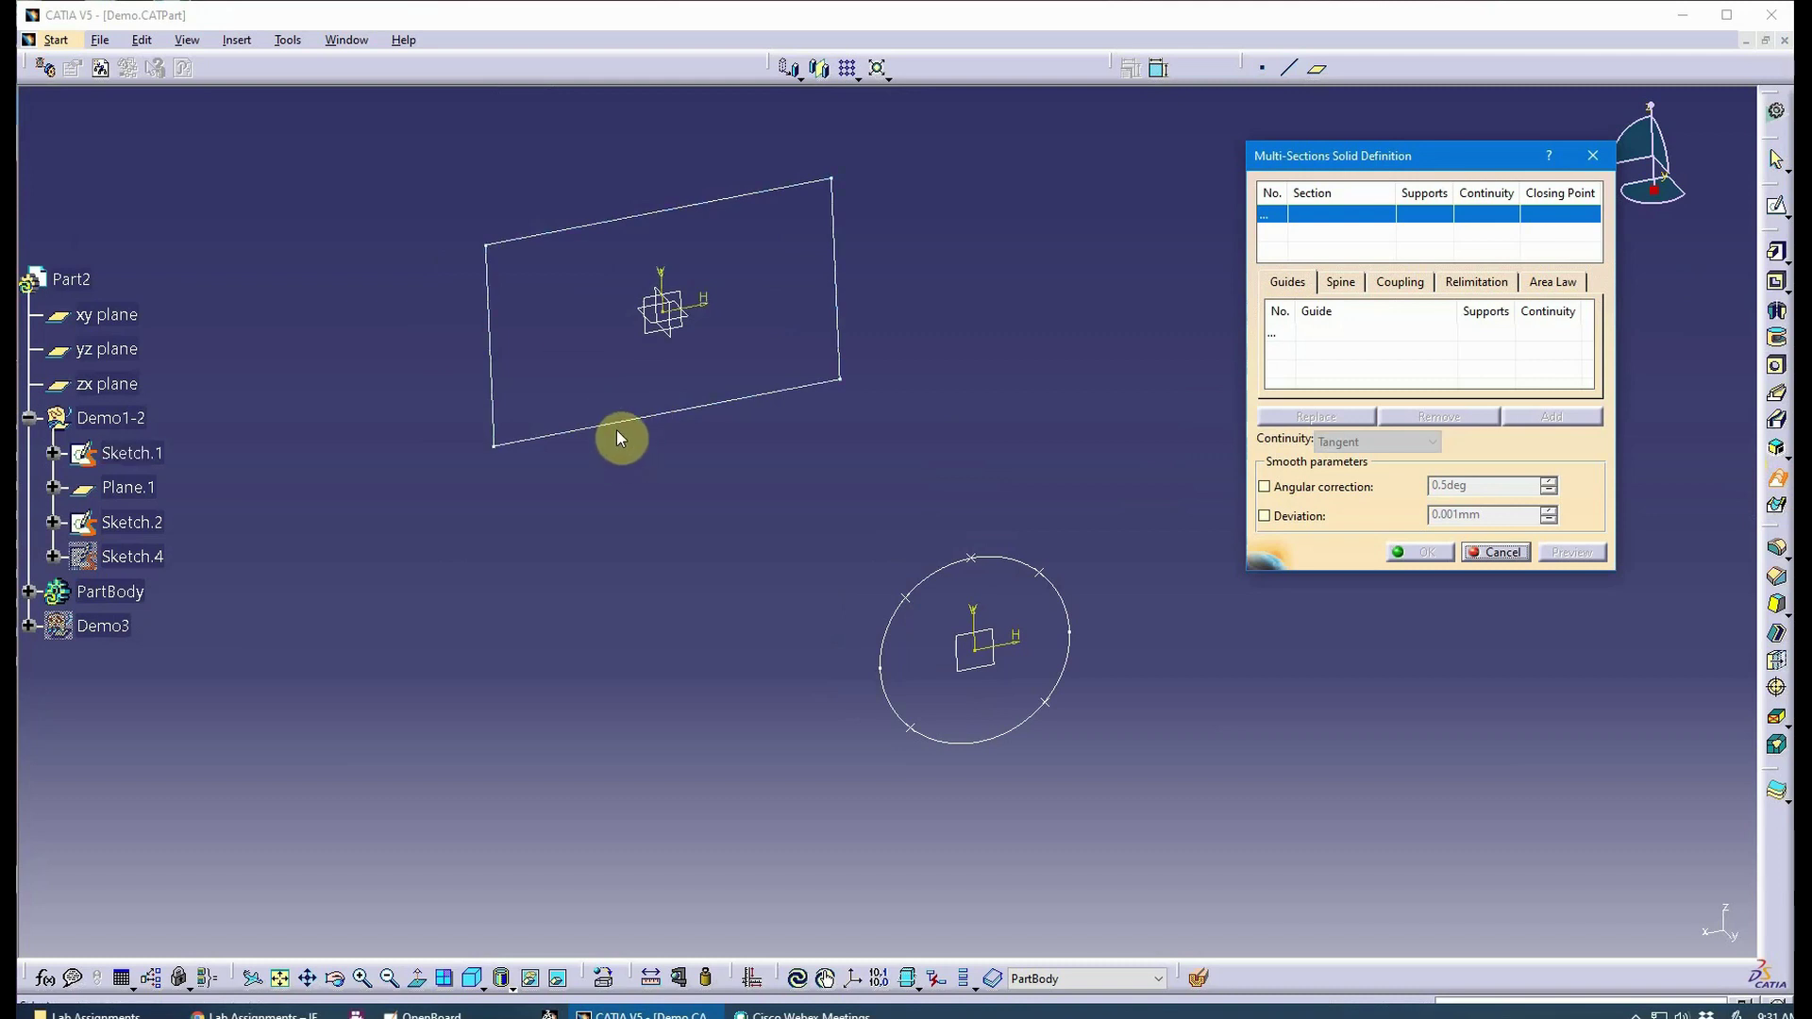
left_click(618, 430)
mouse_move(614, 469)
middle_mouse_down()
mouse_move(725, 397)
mouse_move(852, 355)
mouse_move(789, 404)
mouse_move(758, 354)
middle_mouse_up()
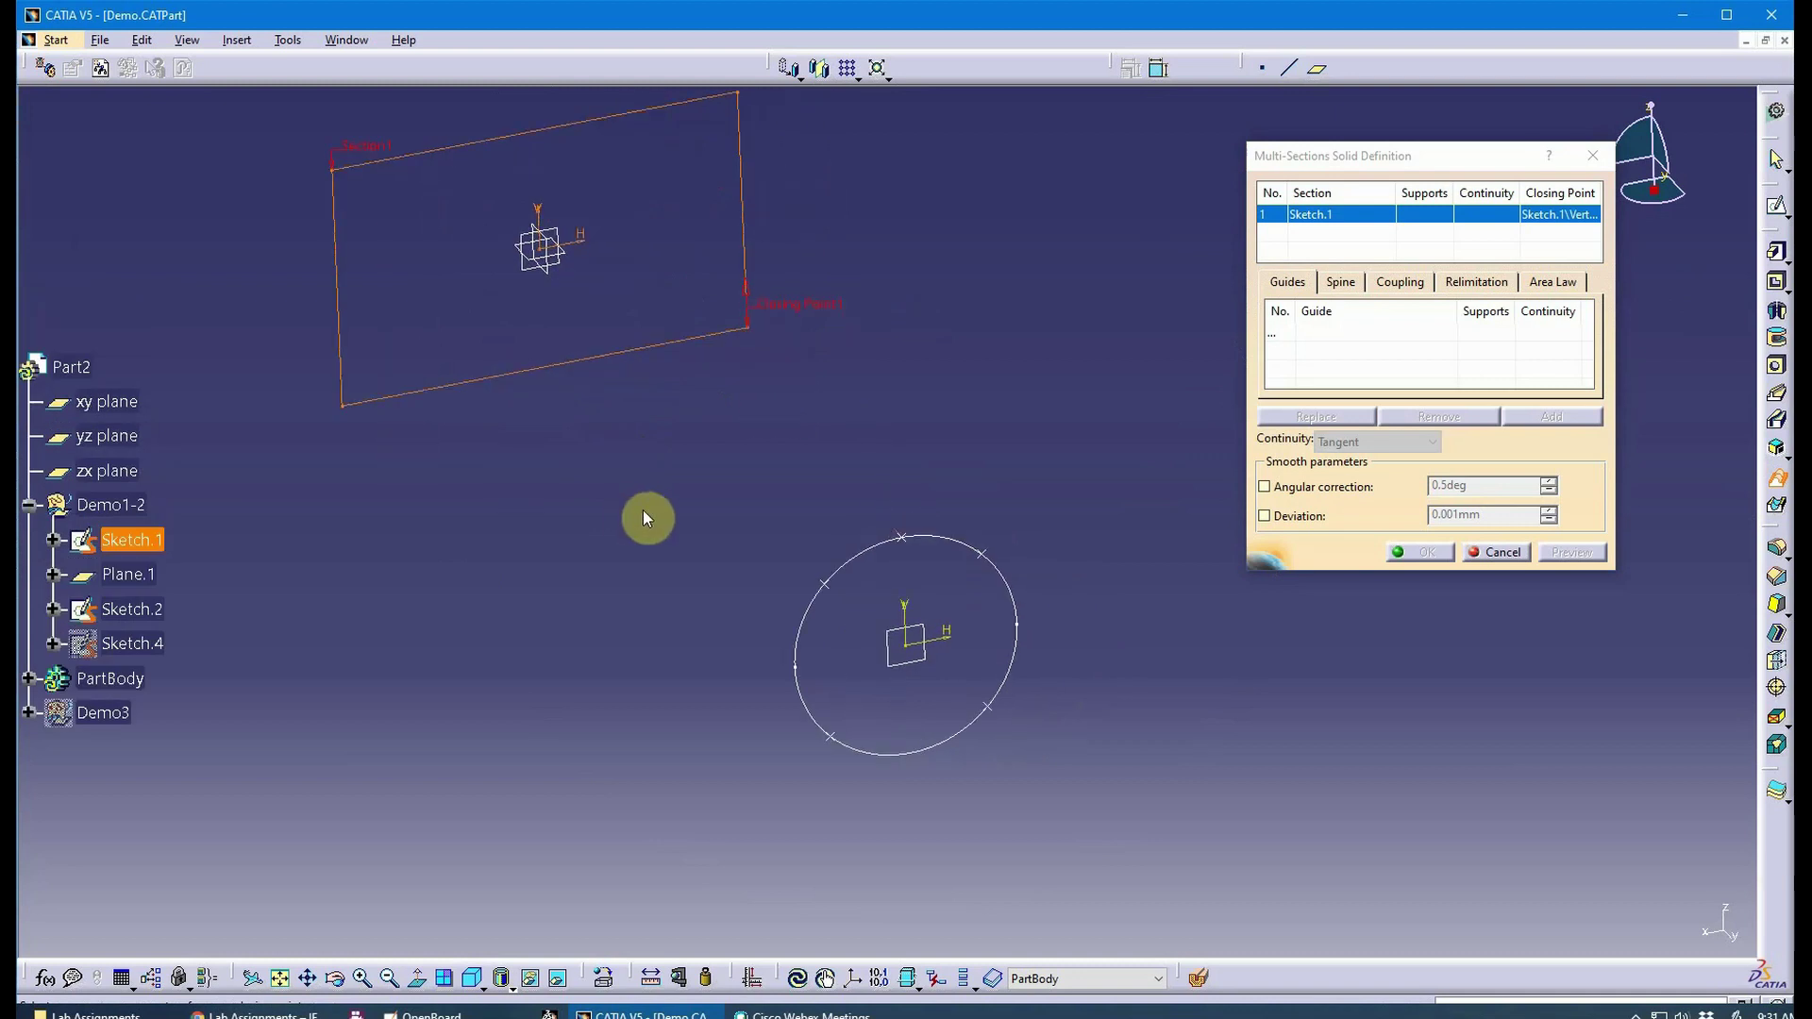
middle_click_drag(643, 510, 876, 694)
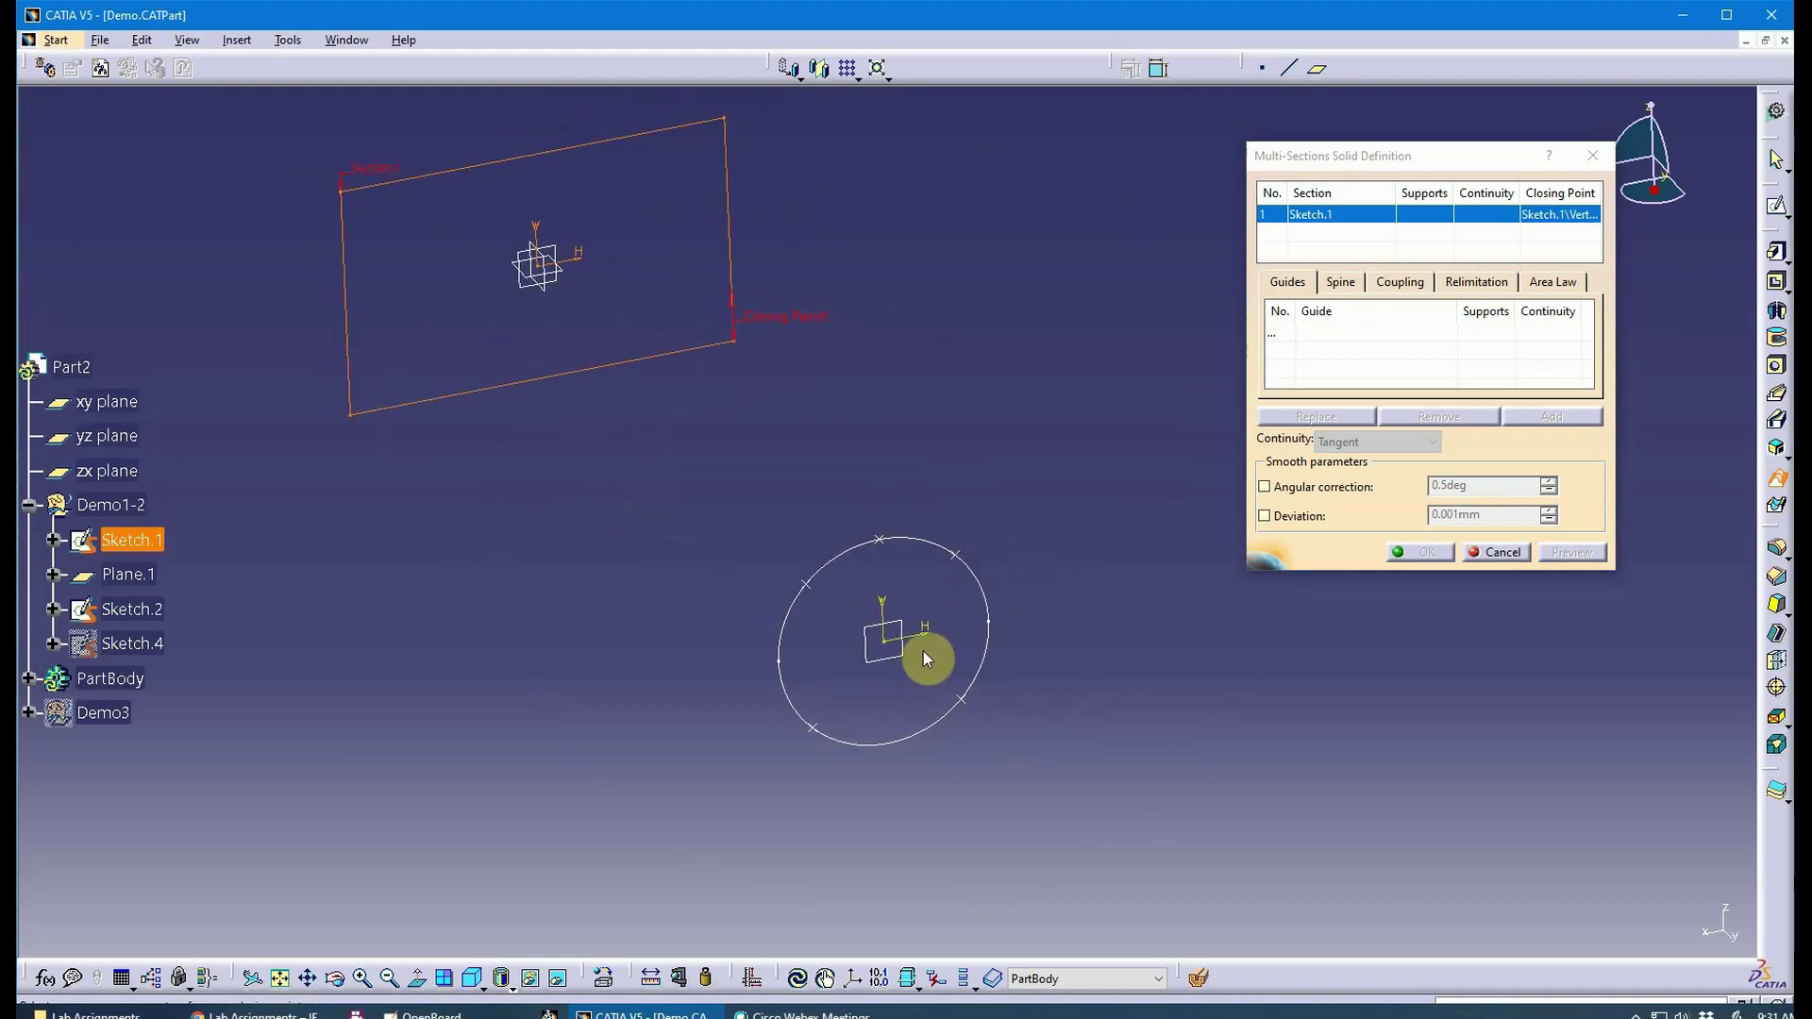
left_click(918, 734)
mouse_move(1085, 764)
middle_mouse_down()
mouse_move(991, 731)
mouse_move(987, 688)
mouse_move(1026, 710)
middle_mouse_up()
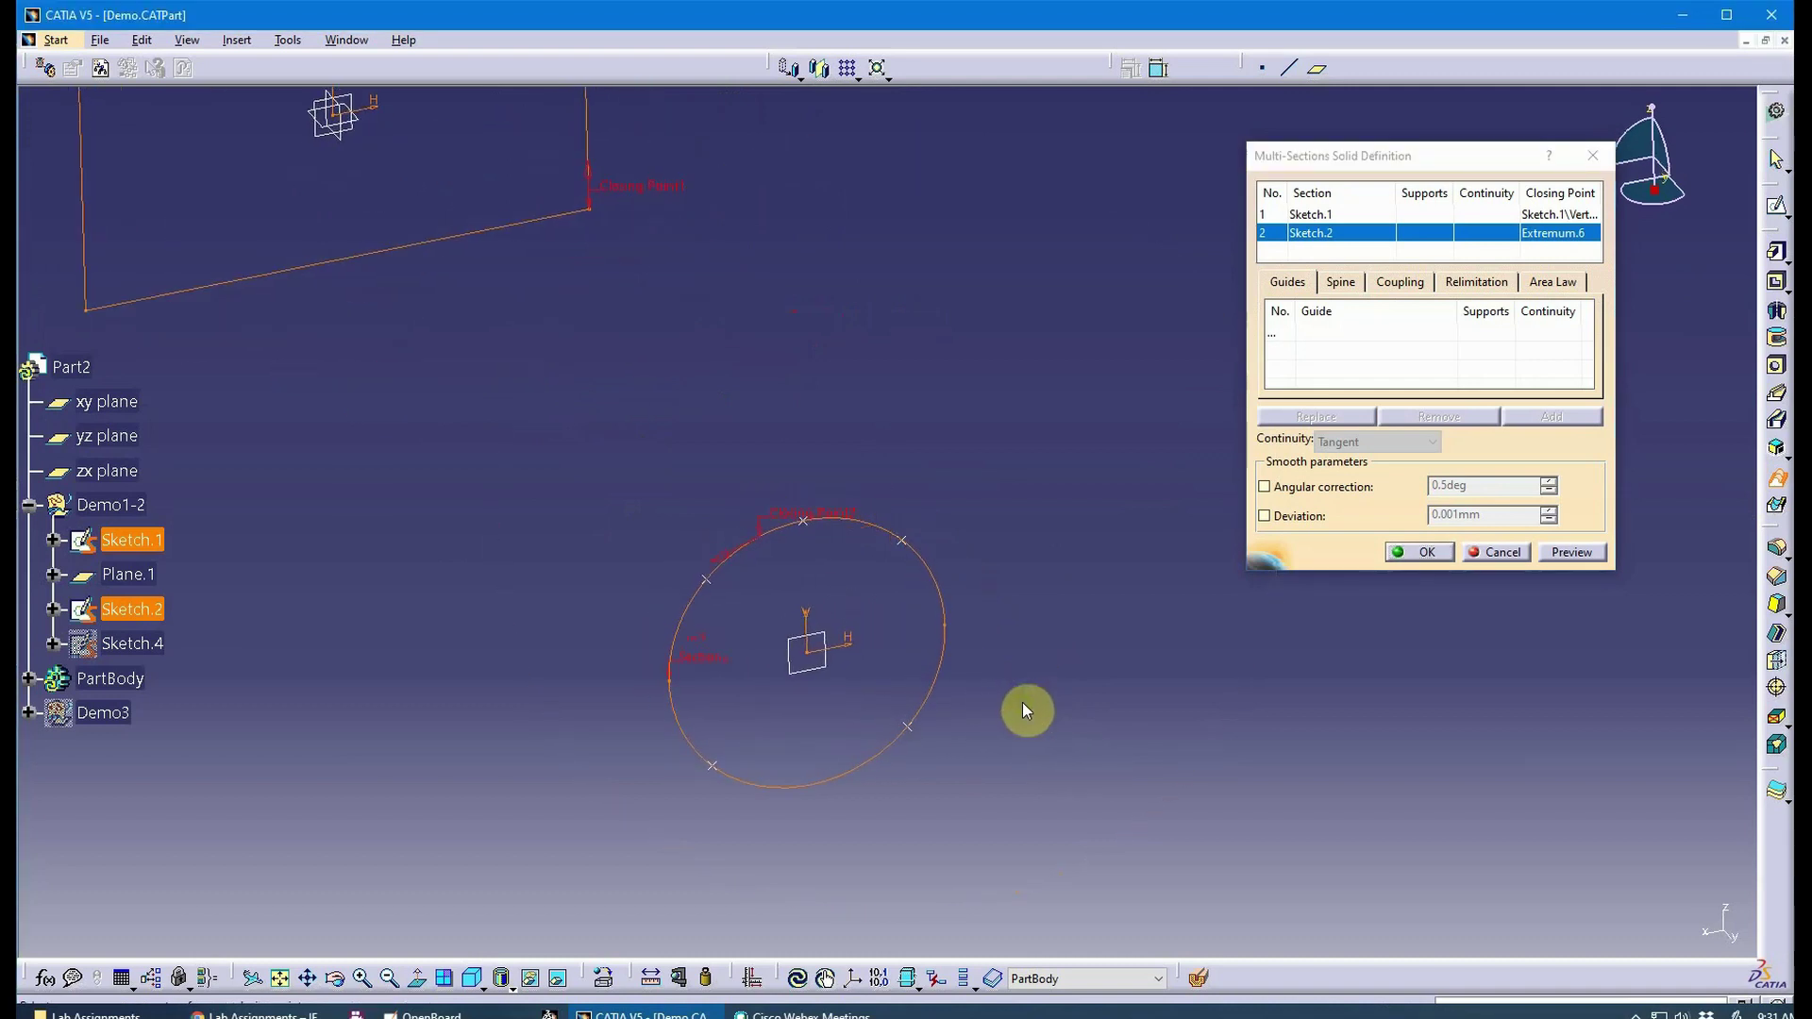
Replace the circle's closing point with its lower-right point, matching the rectangle's closing corner, and preview the solid.
left_click(905, 726)
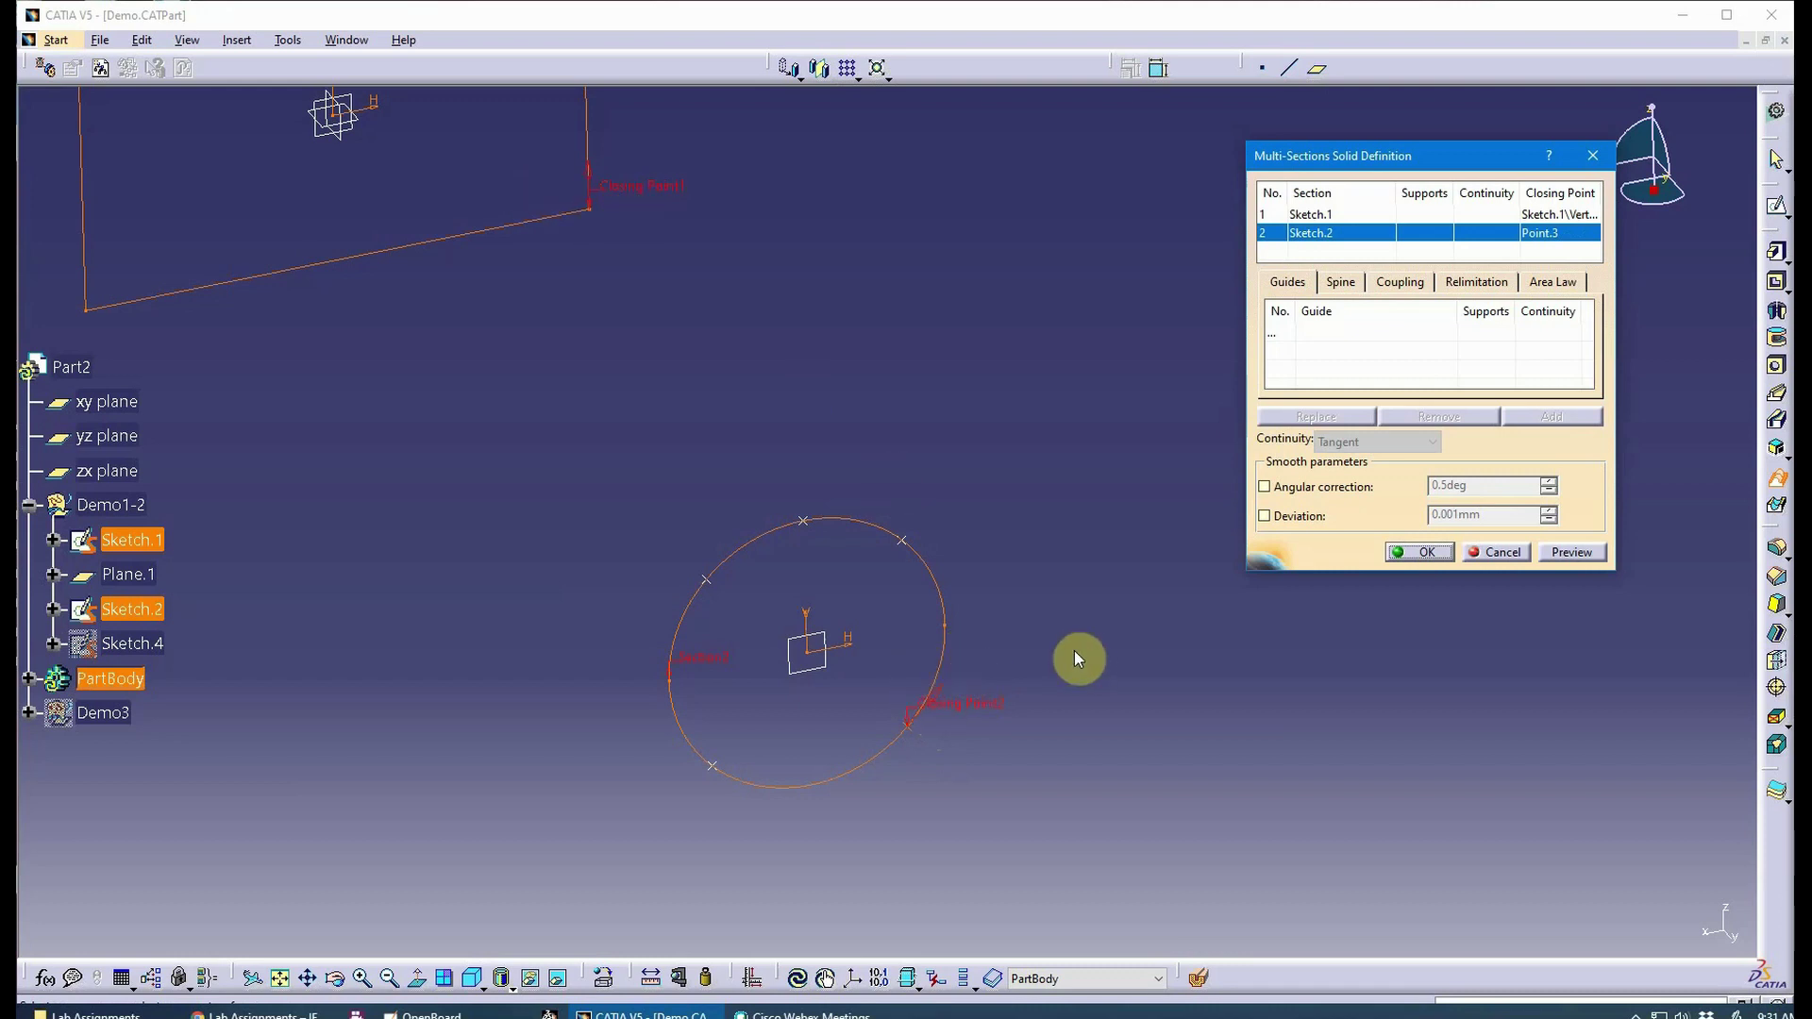
mouse_move(1077, 658)
middle_mouse_down()
mouse_move(1048, 595)
mouse_move(1079, 651)
middle_mouse_up()
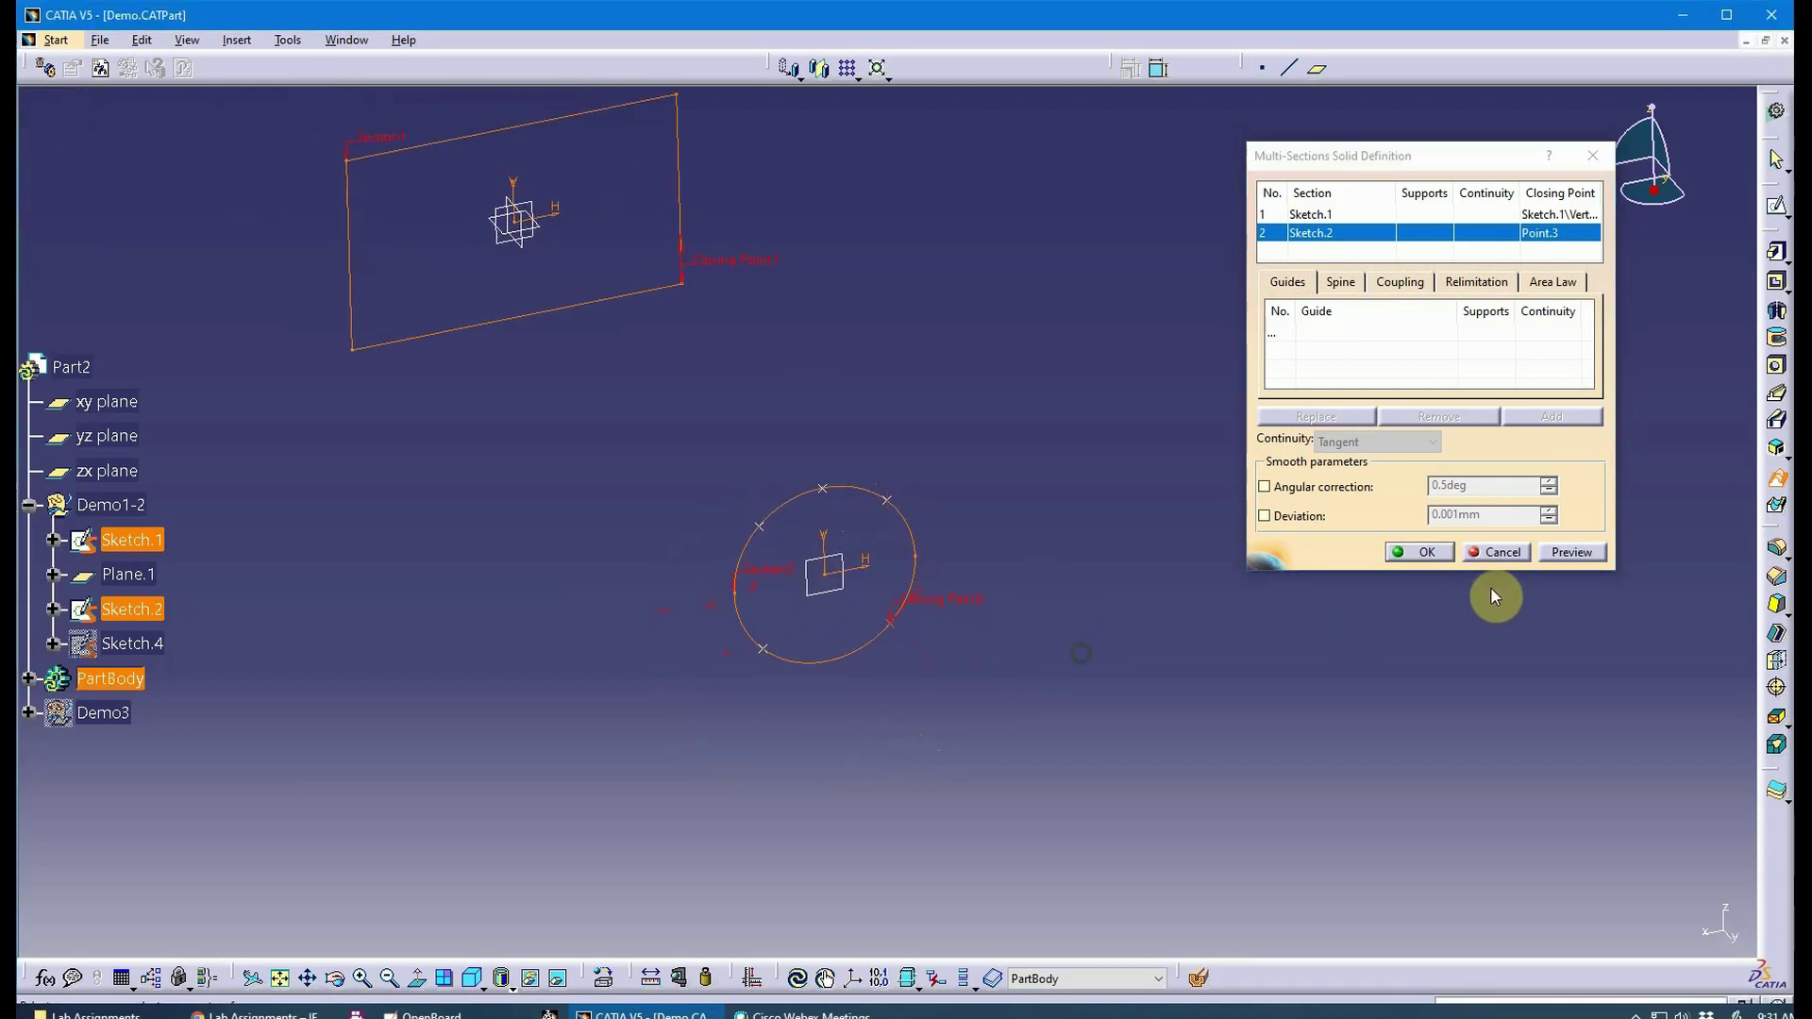
left_click(1559, 554)
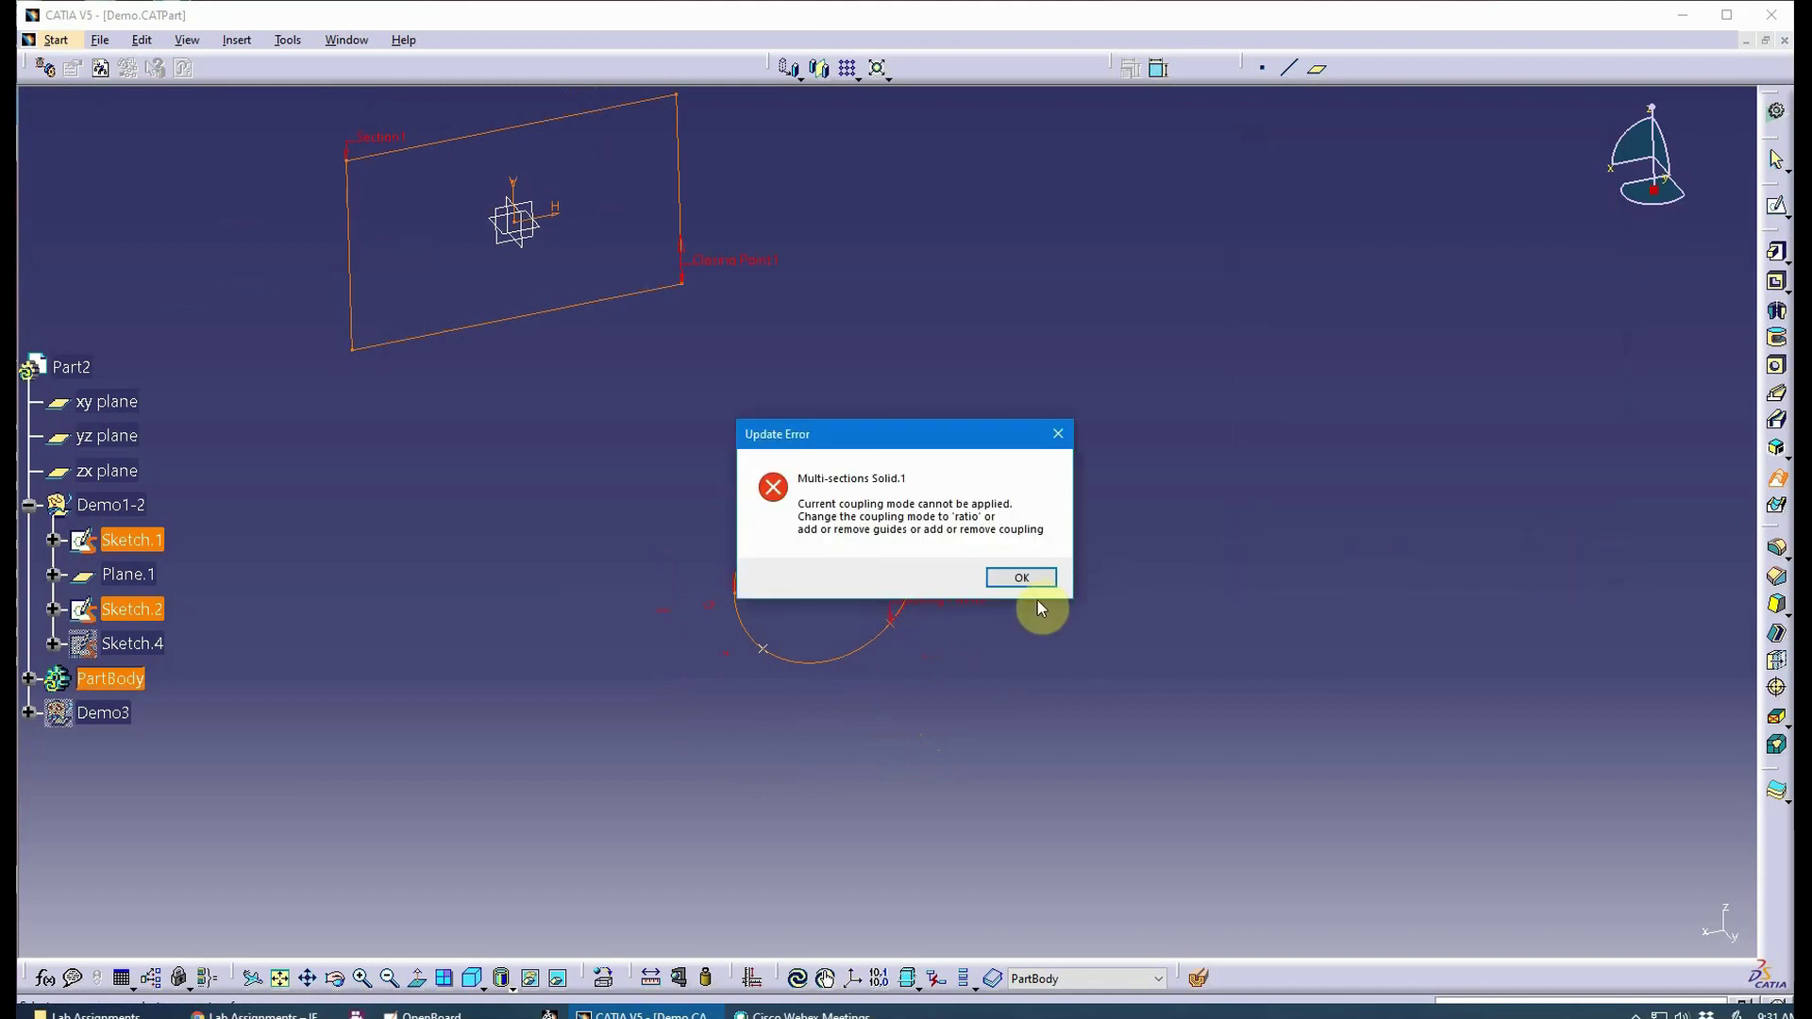
left_click(1021, 578)
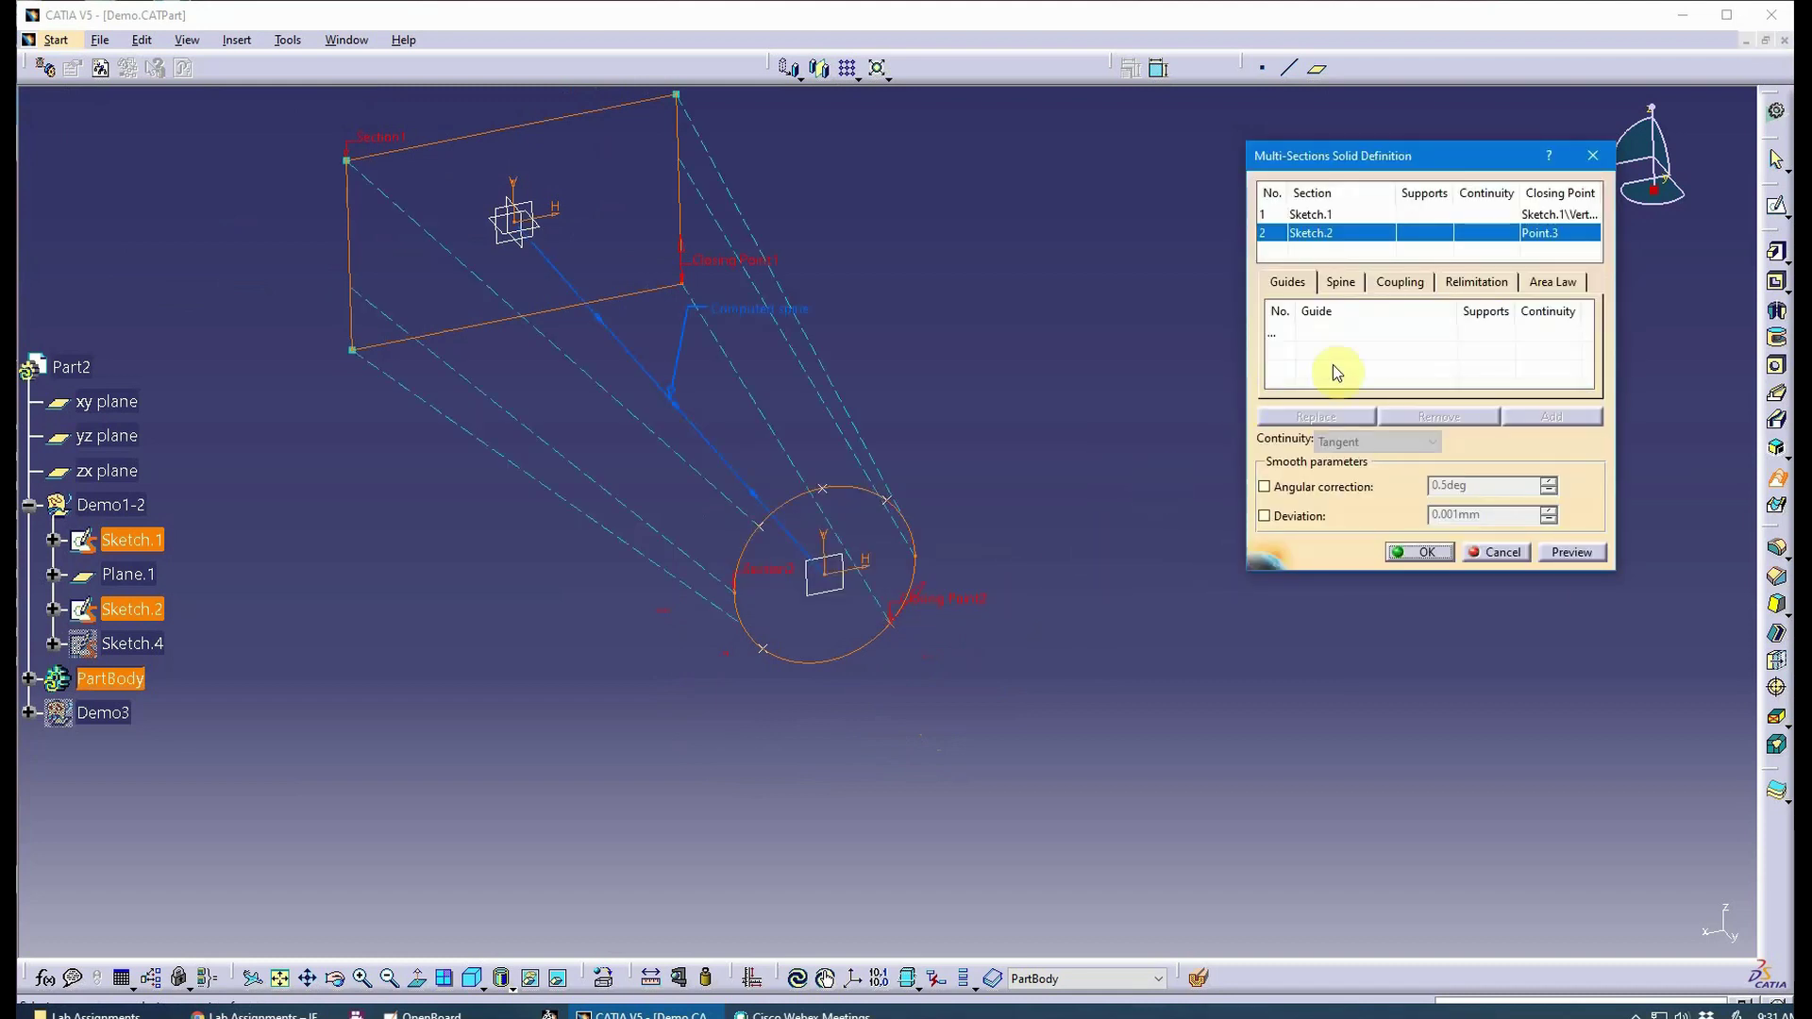
Set the sections coupling to Ratio, preview the solid and examine how its edges run from rectangle to circle.
left_click(1416, 285)
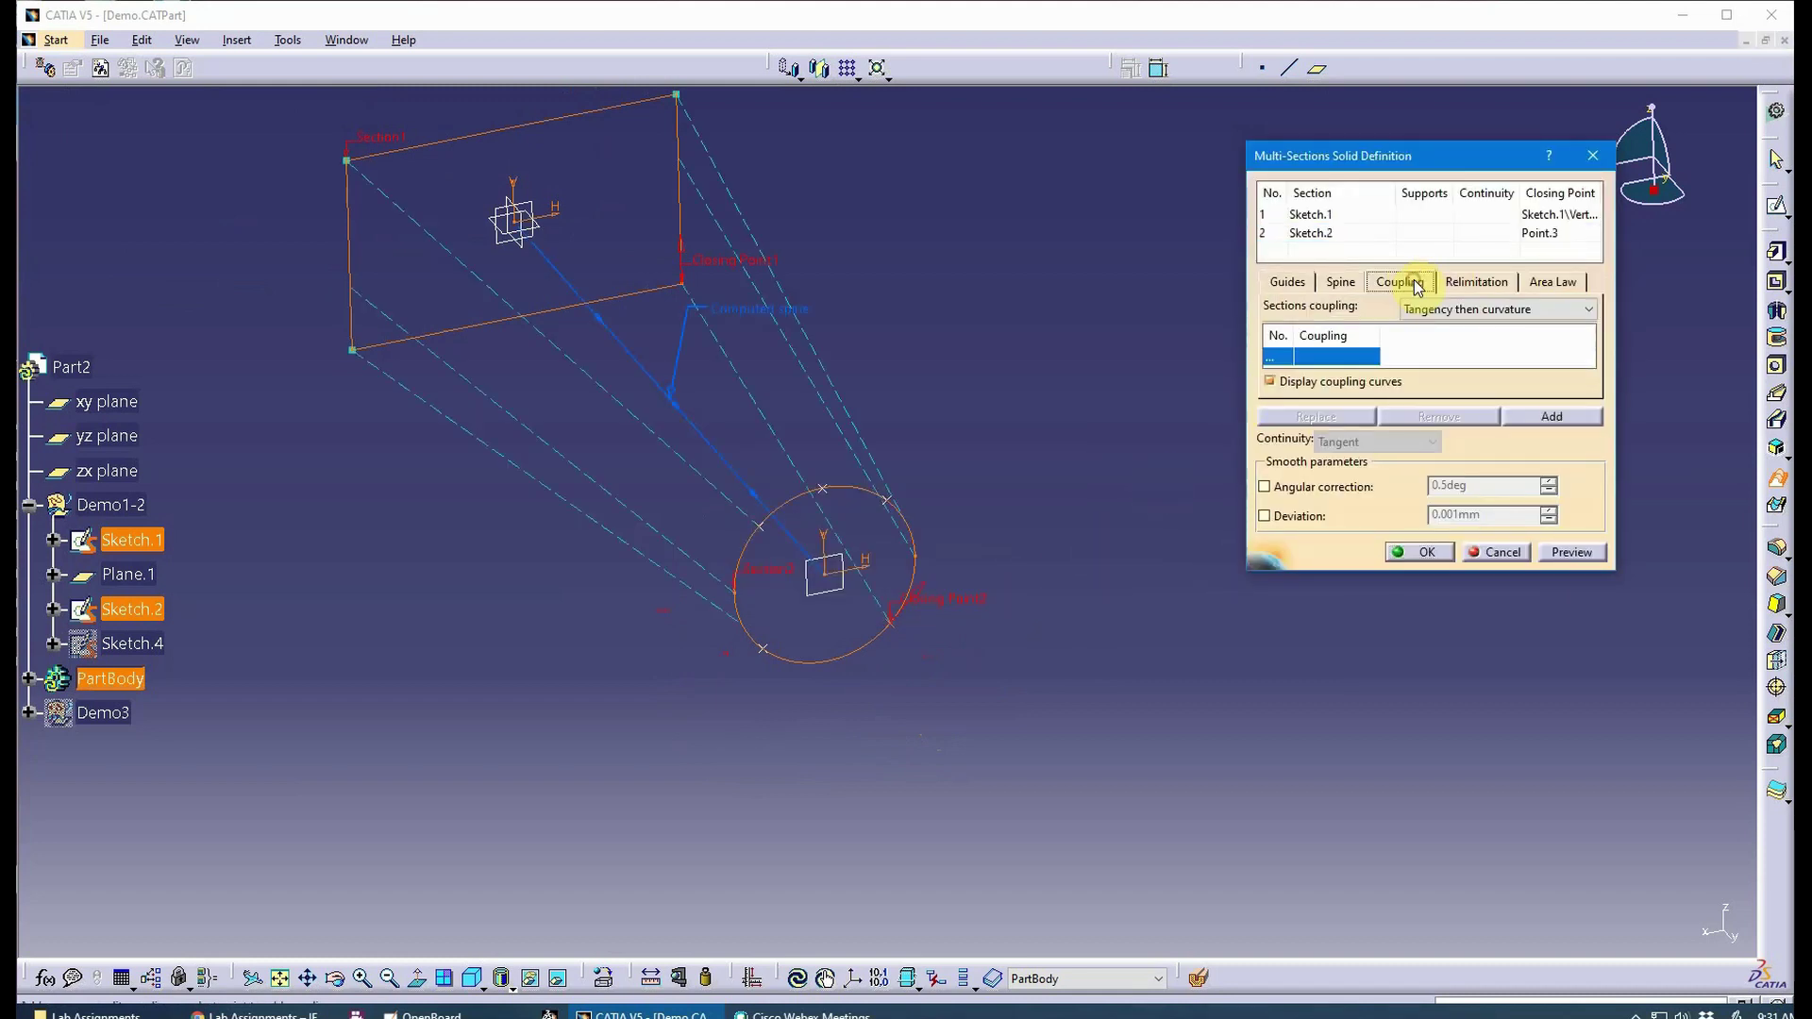
left_click(1478, 312)
left_click(1469, 330)
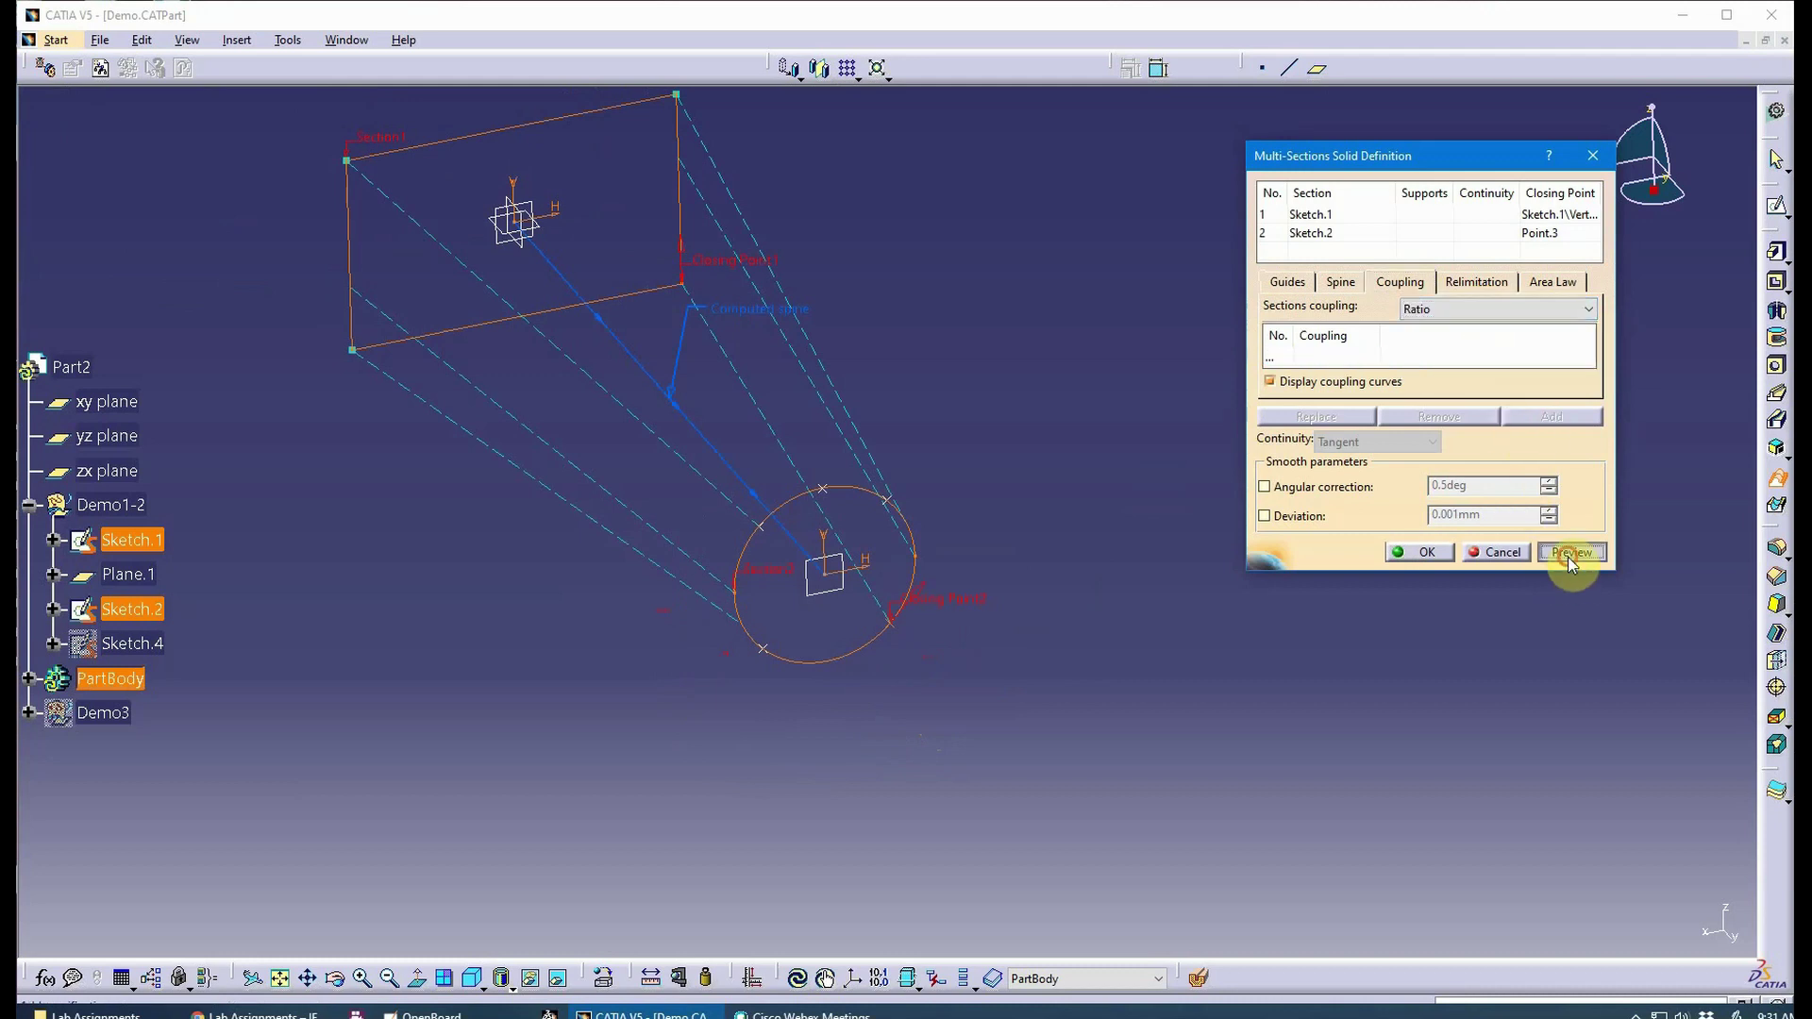
left_click(1567, 553)
middle_click_drag(1012, 666, 1068, 687)
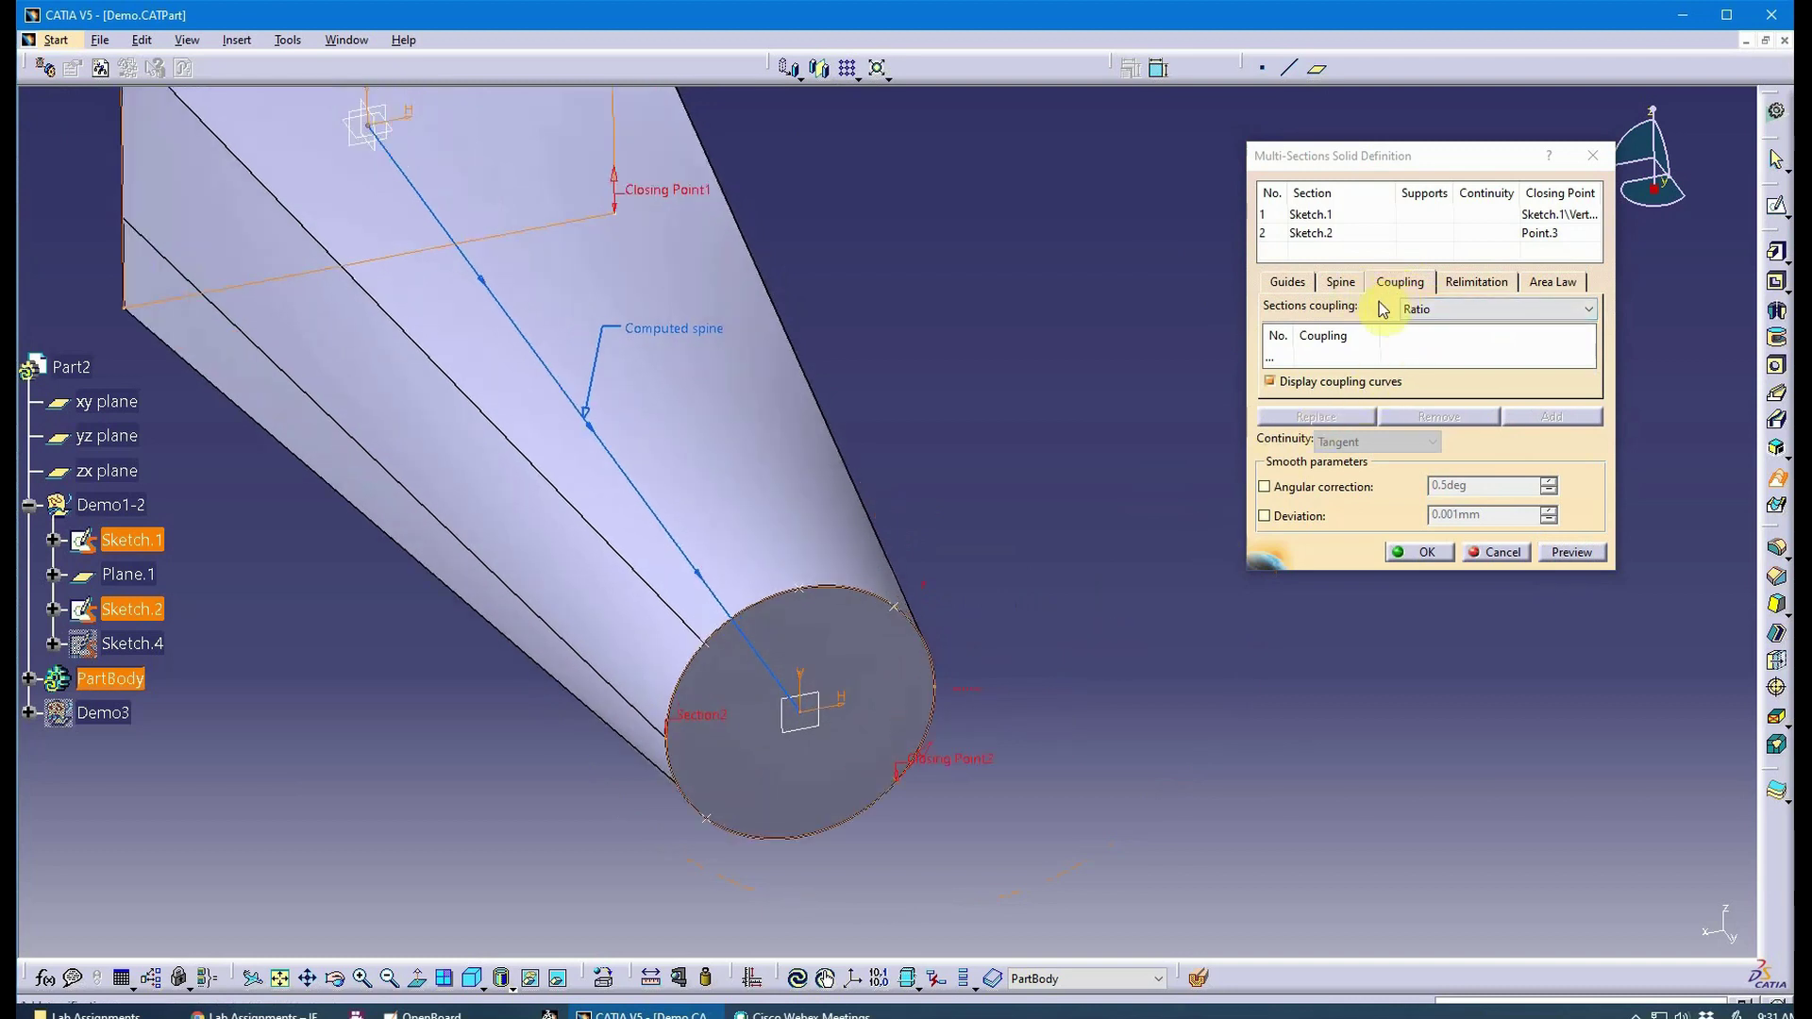
middle_click_drag(1057, 664, 946, 654)
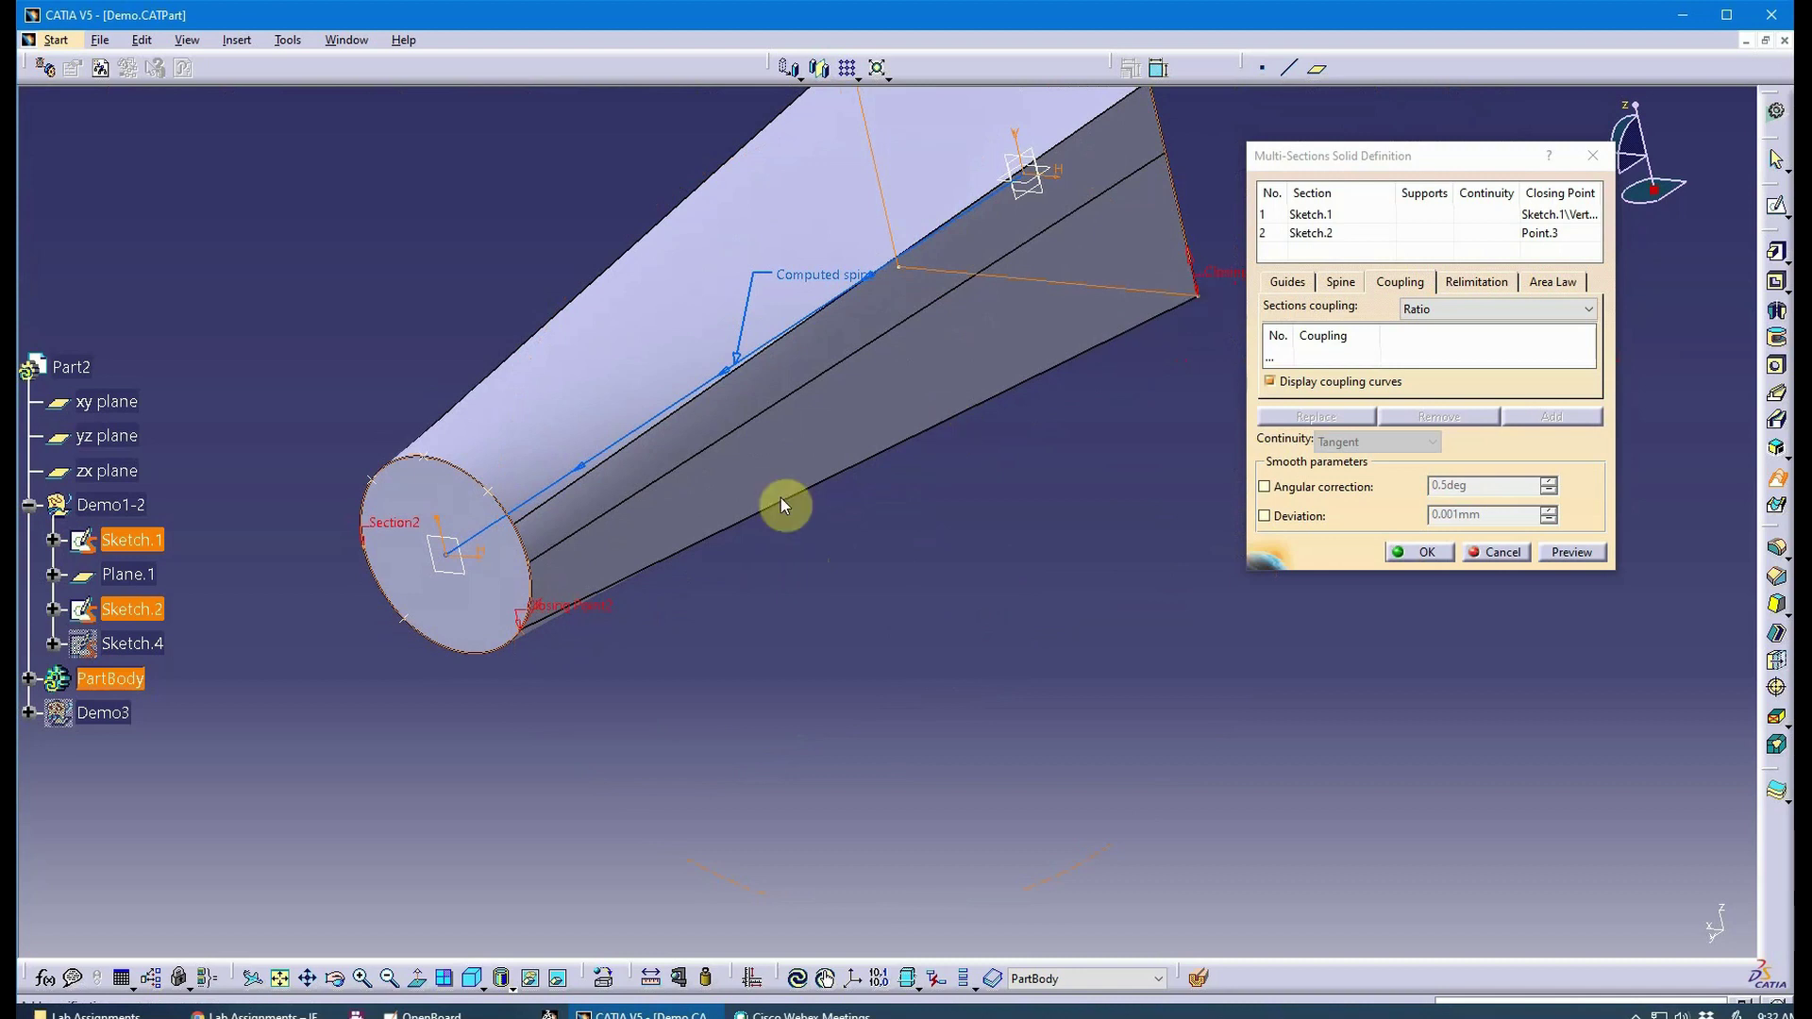
middle_click_drag(1158, 212, 1141, 274)
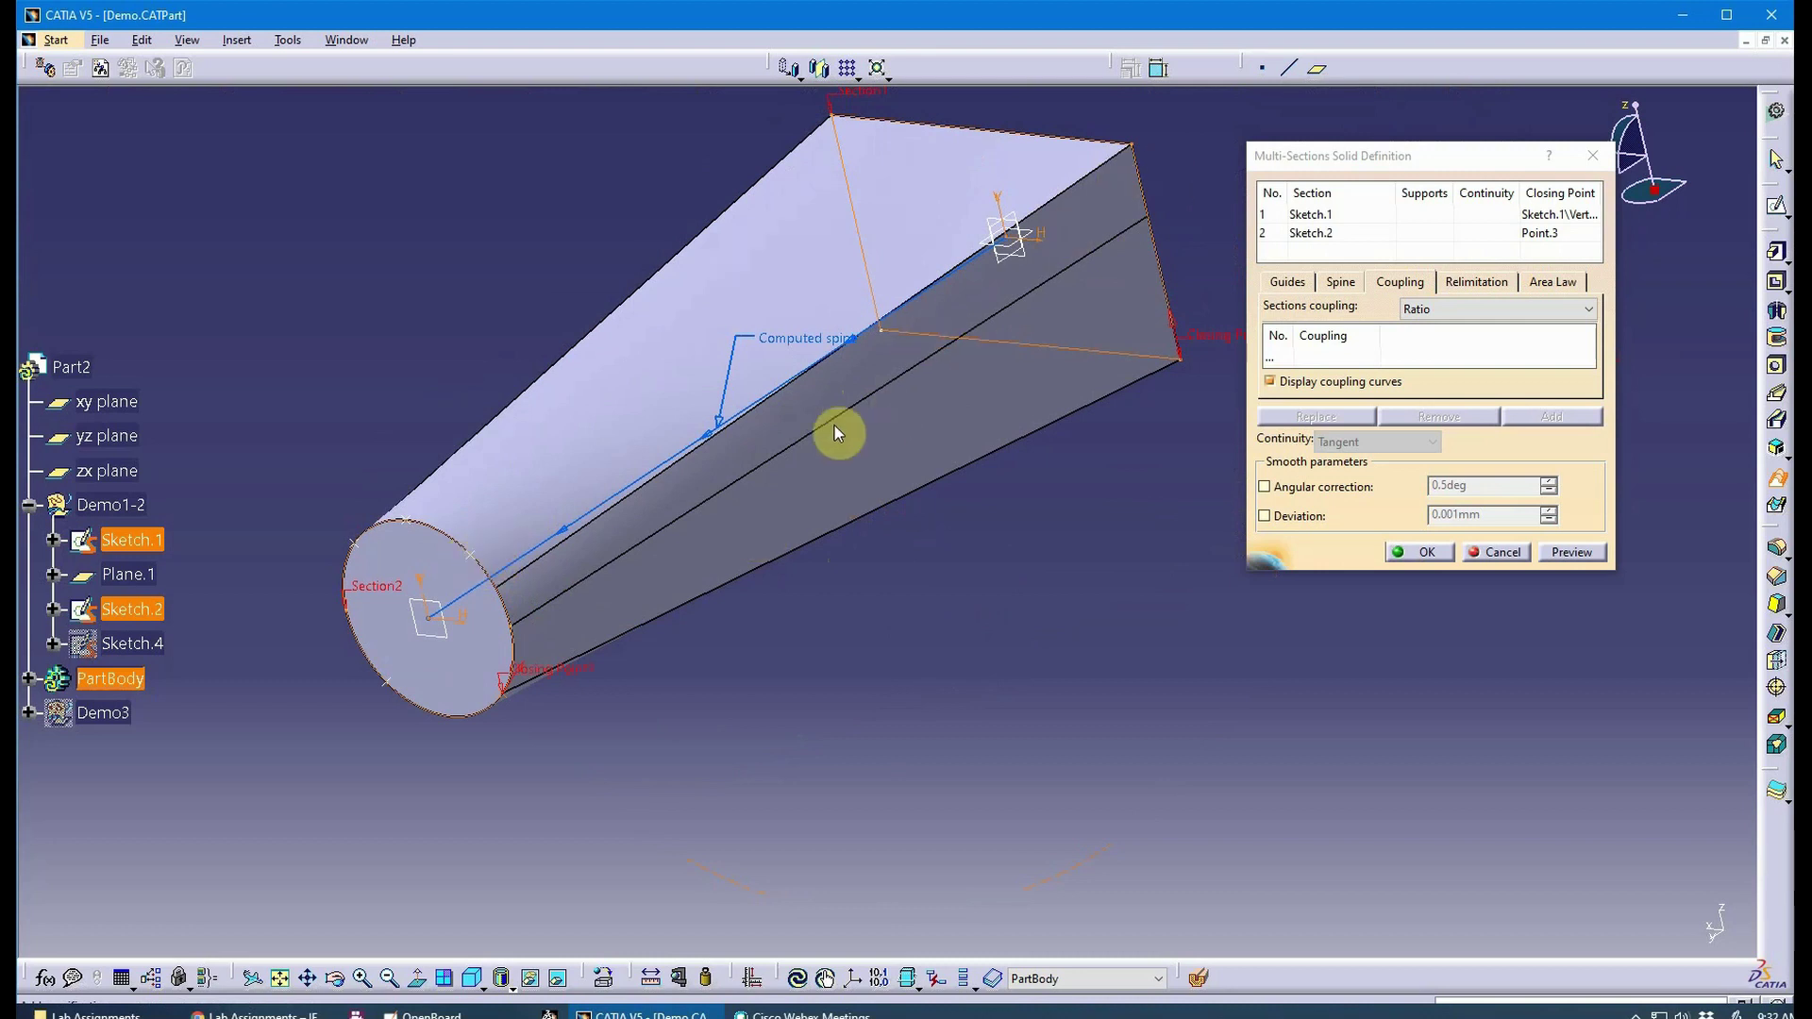
middle_click_drag(753, 494, 862, 466)
Add two couplings joining the rectangle's lower-right and upper-right corners to the corresponding points on the circle.
left_click(1283, 357)
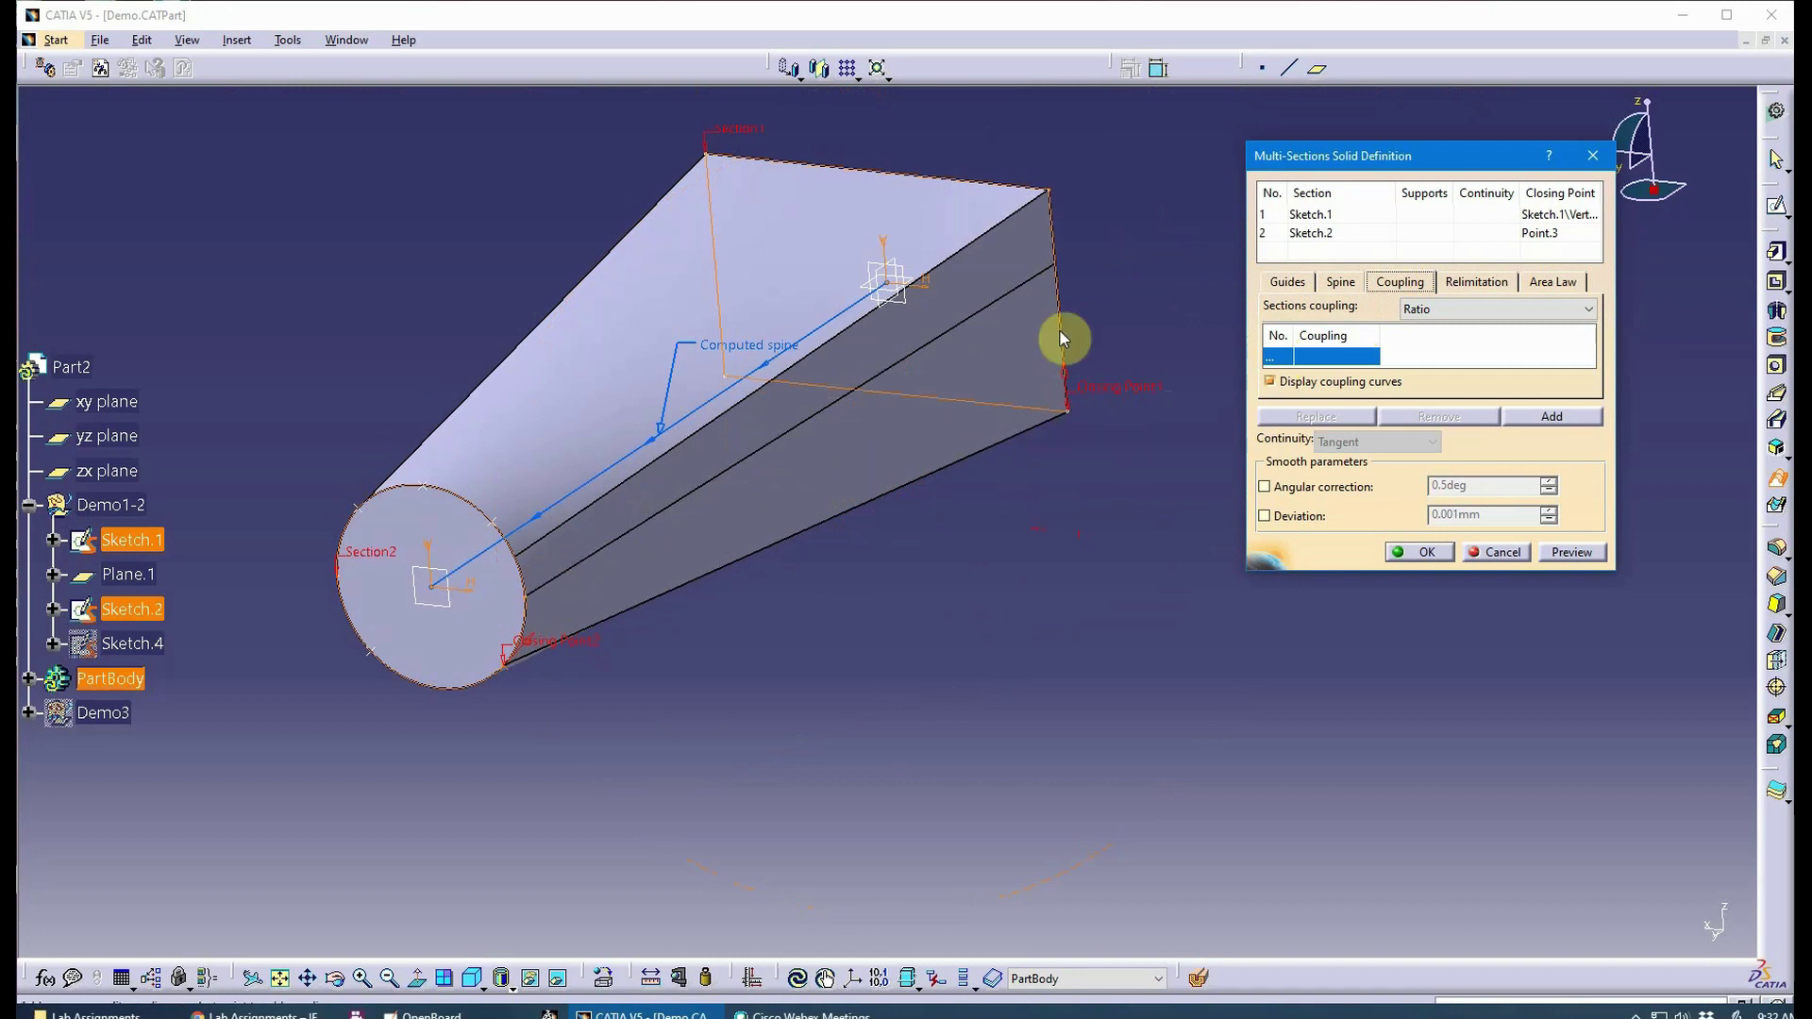
left_click(1070, 412)
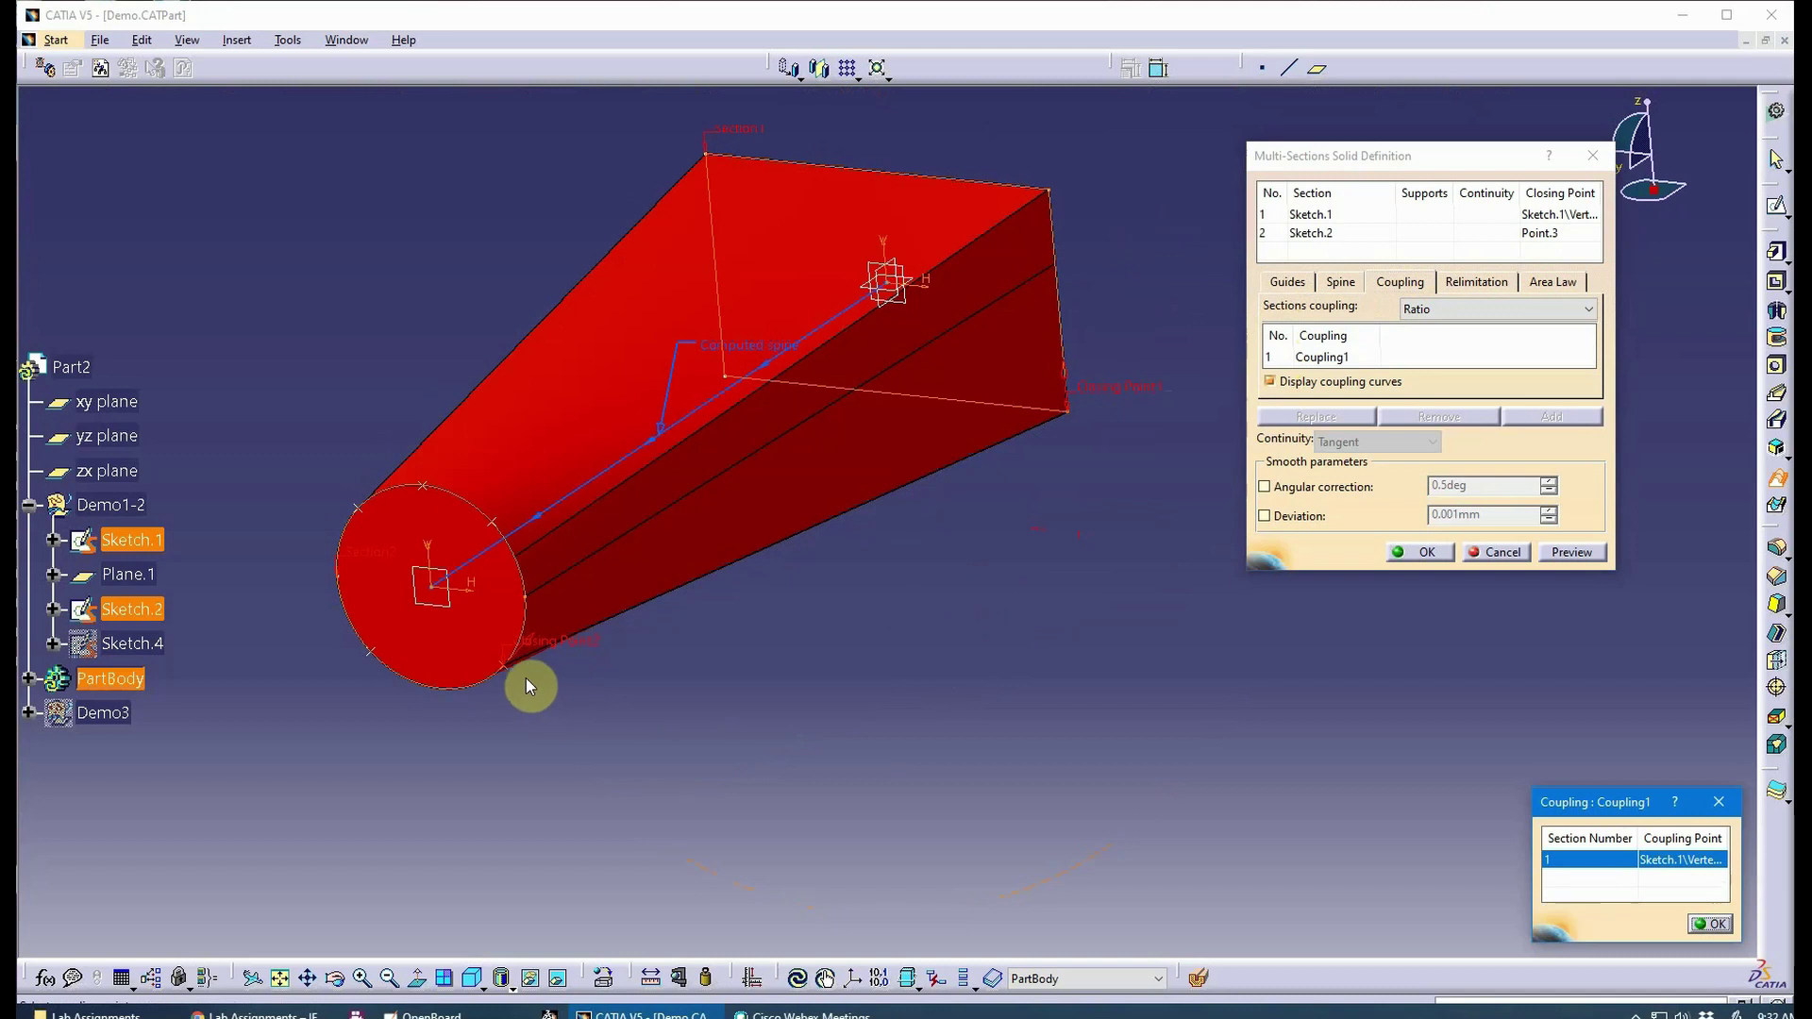
left_click_drag(1615, 804, 1171, 623)
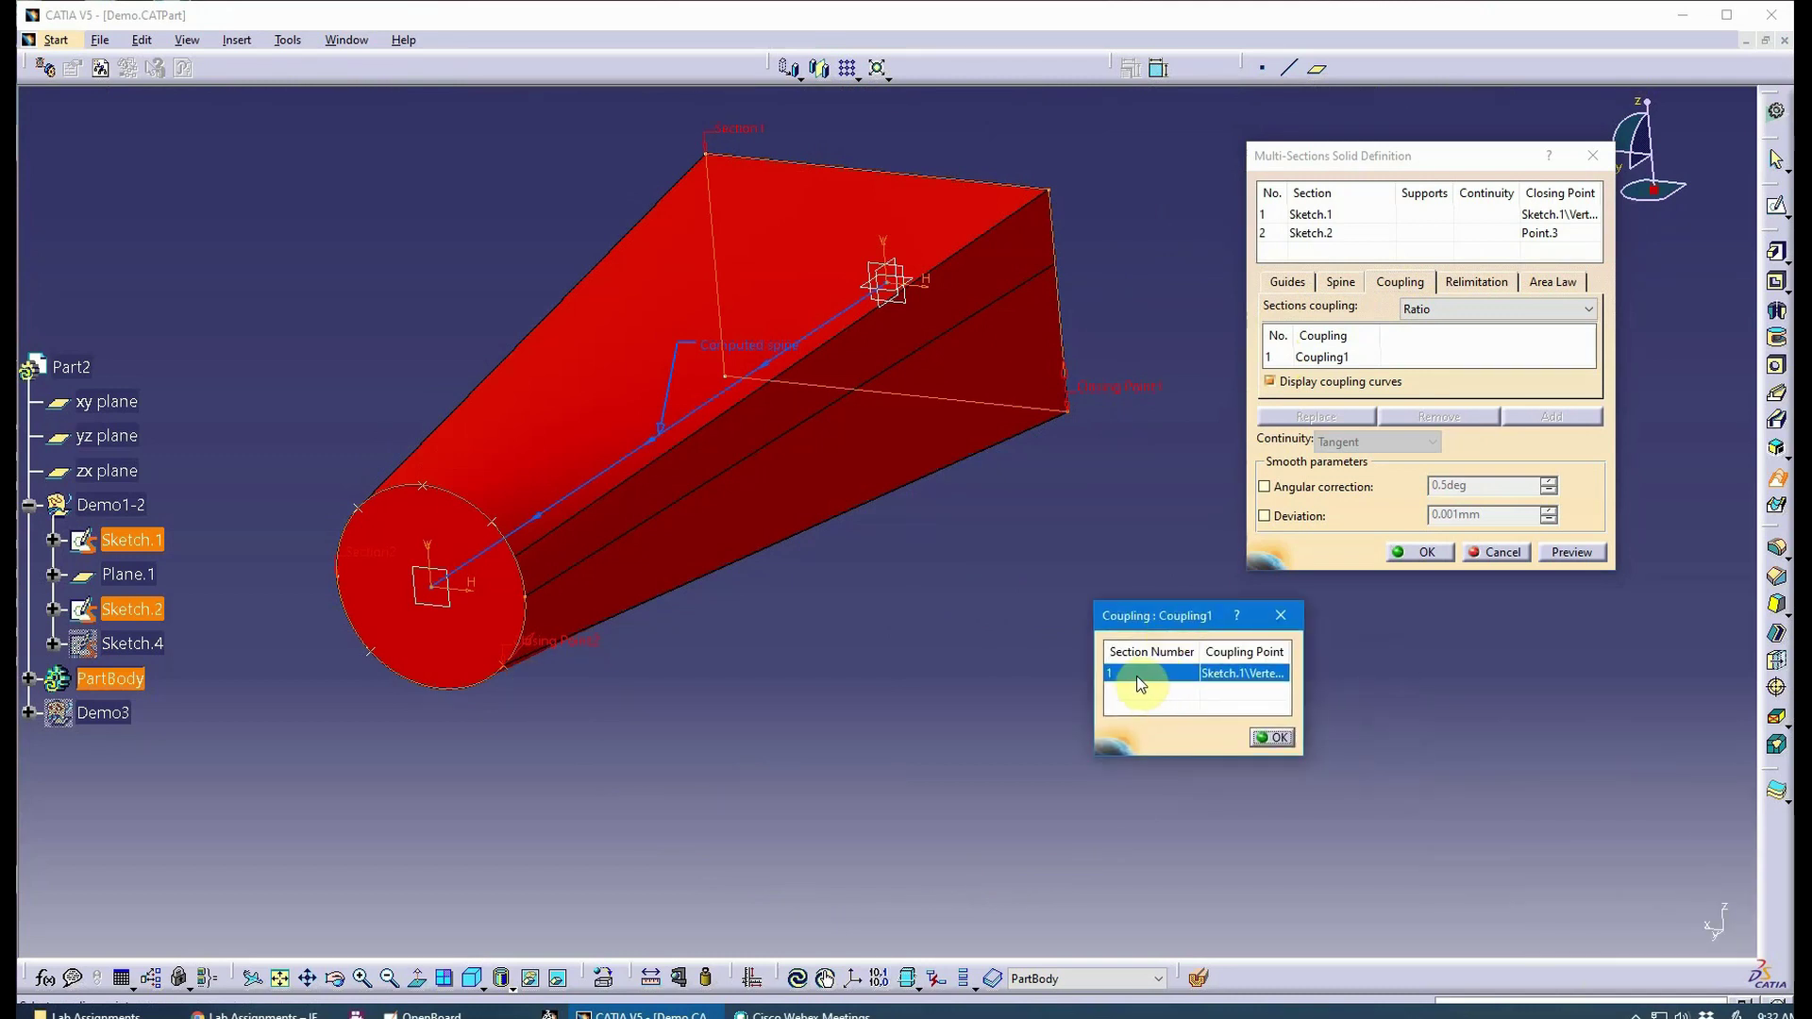
left_click(518, 672)
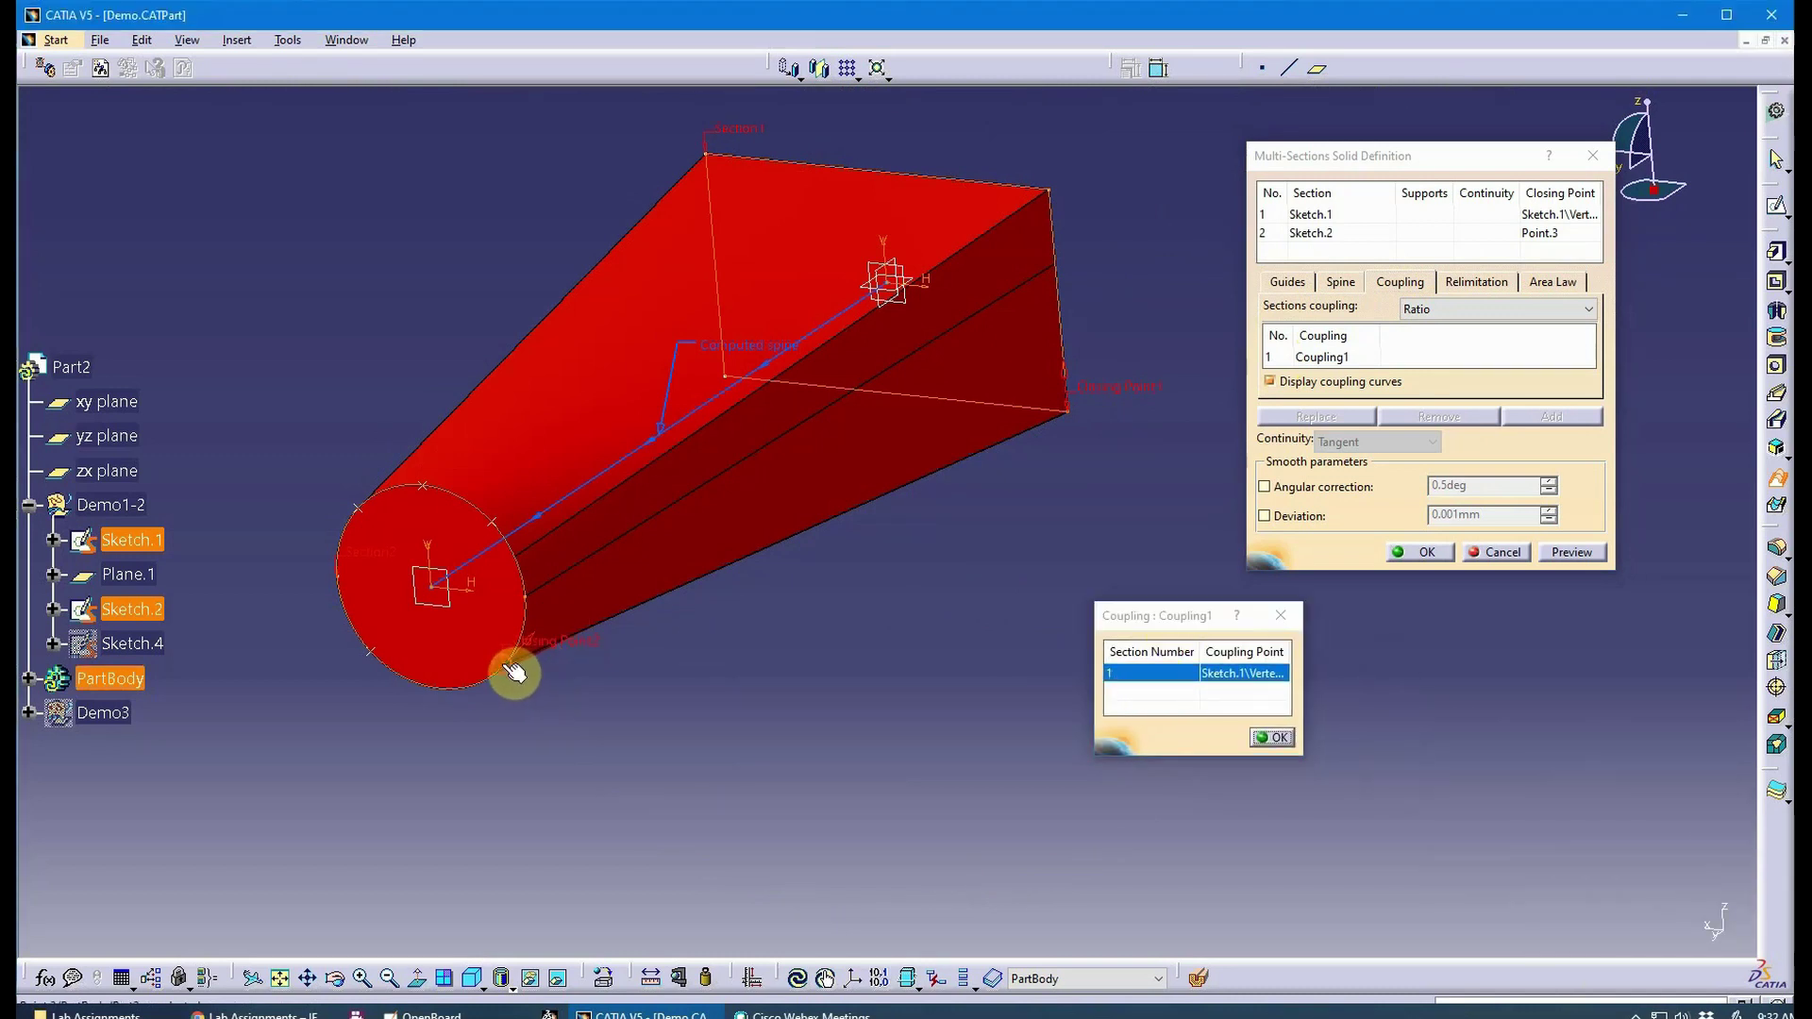
middle_click_drag(1024, 607, 998, 657)
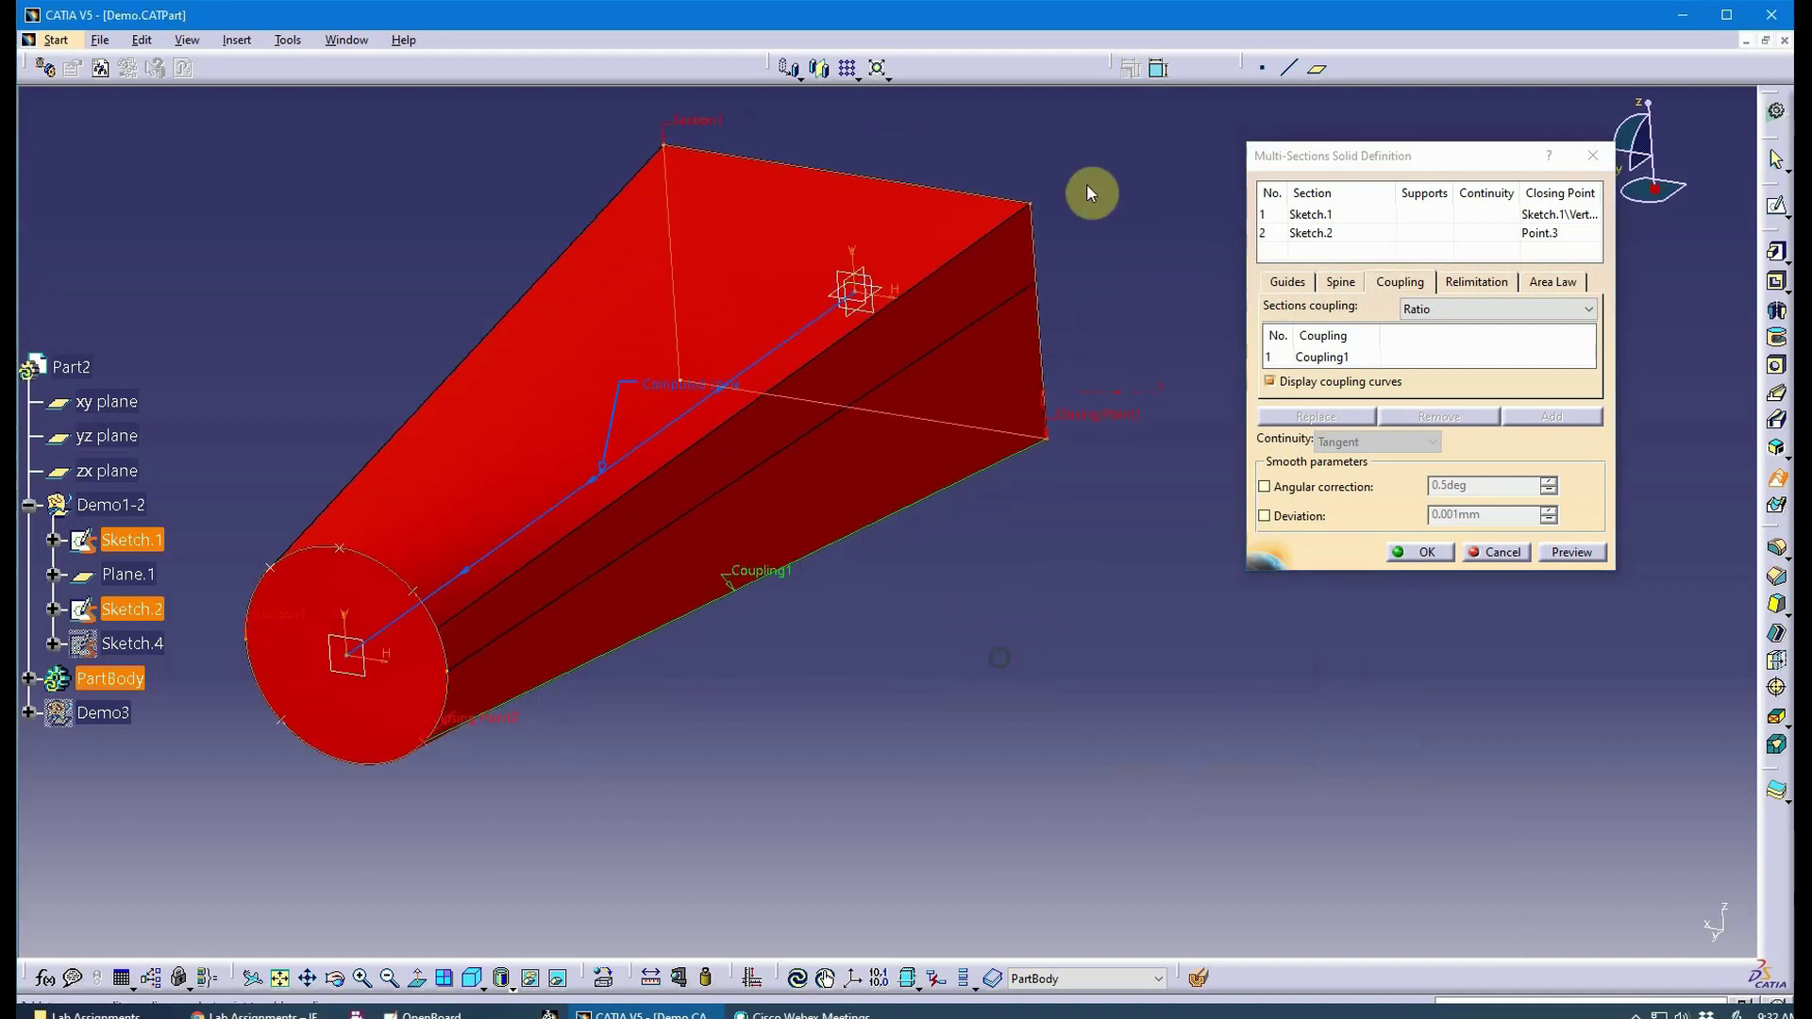
left_click(1042, 211)
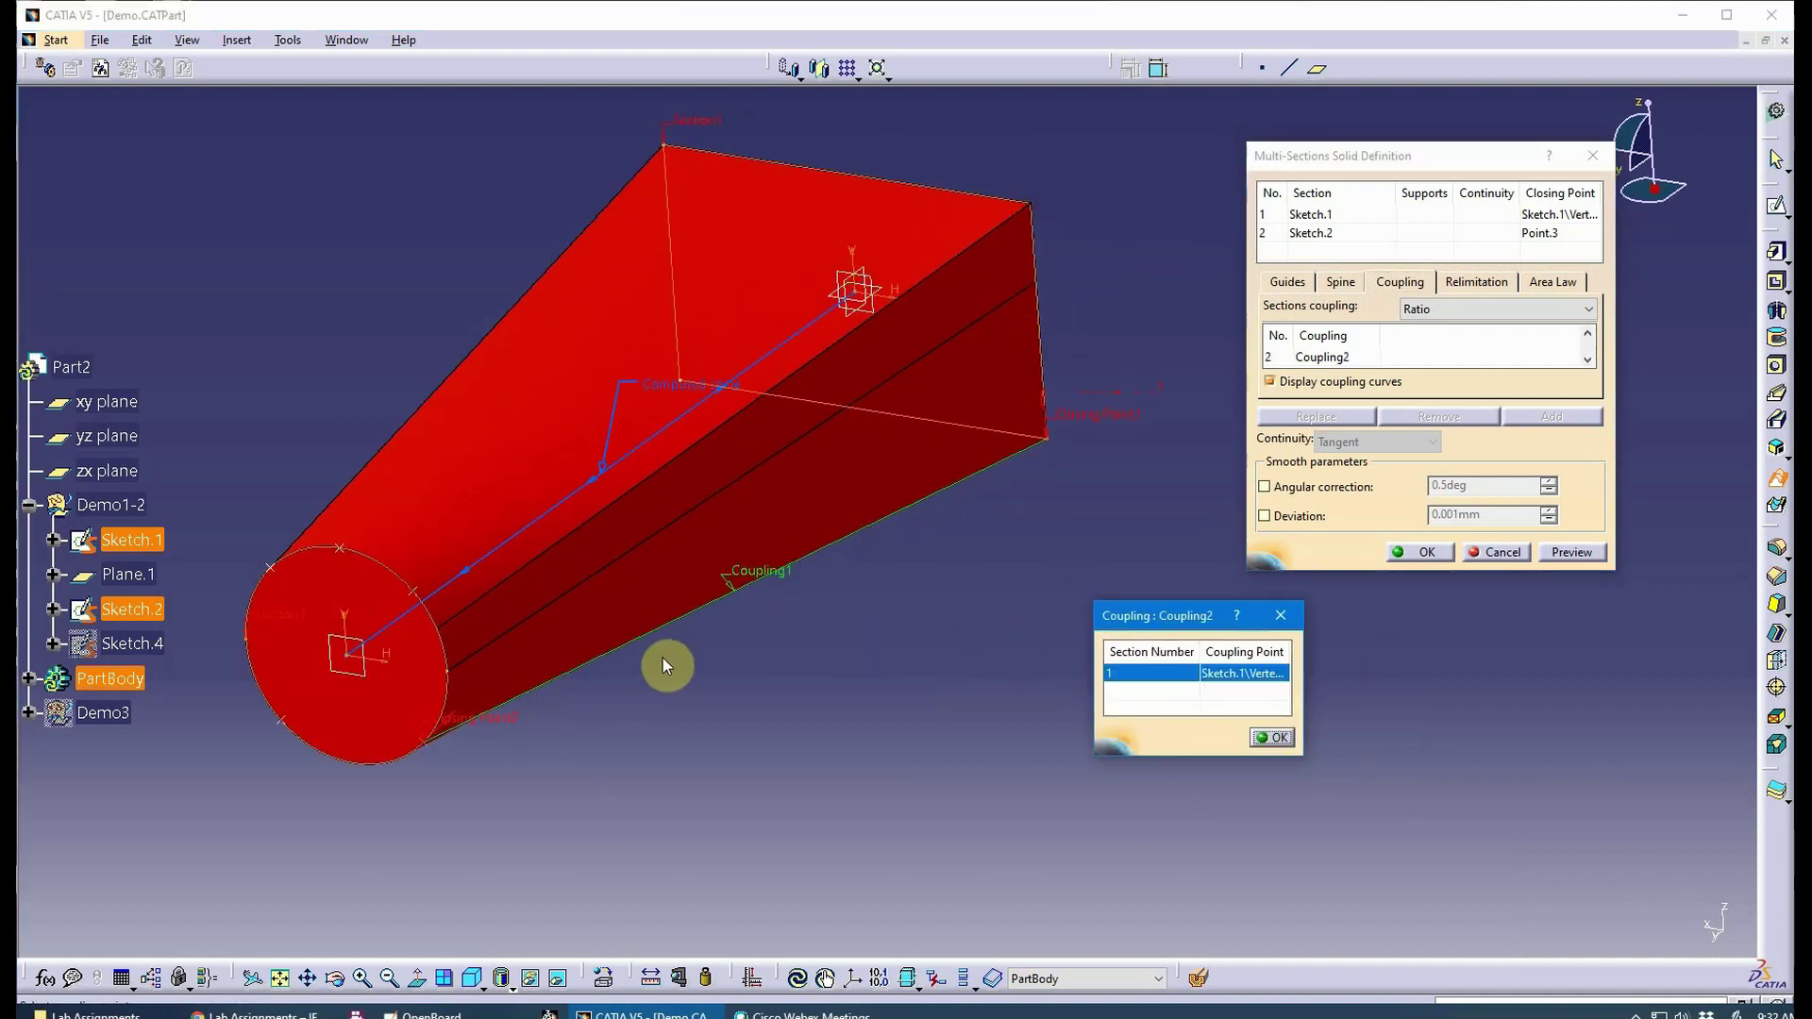
left_click(424, 599)
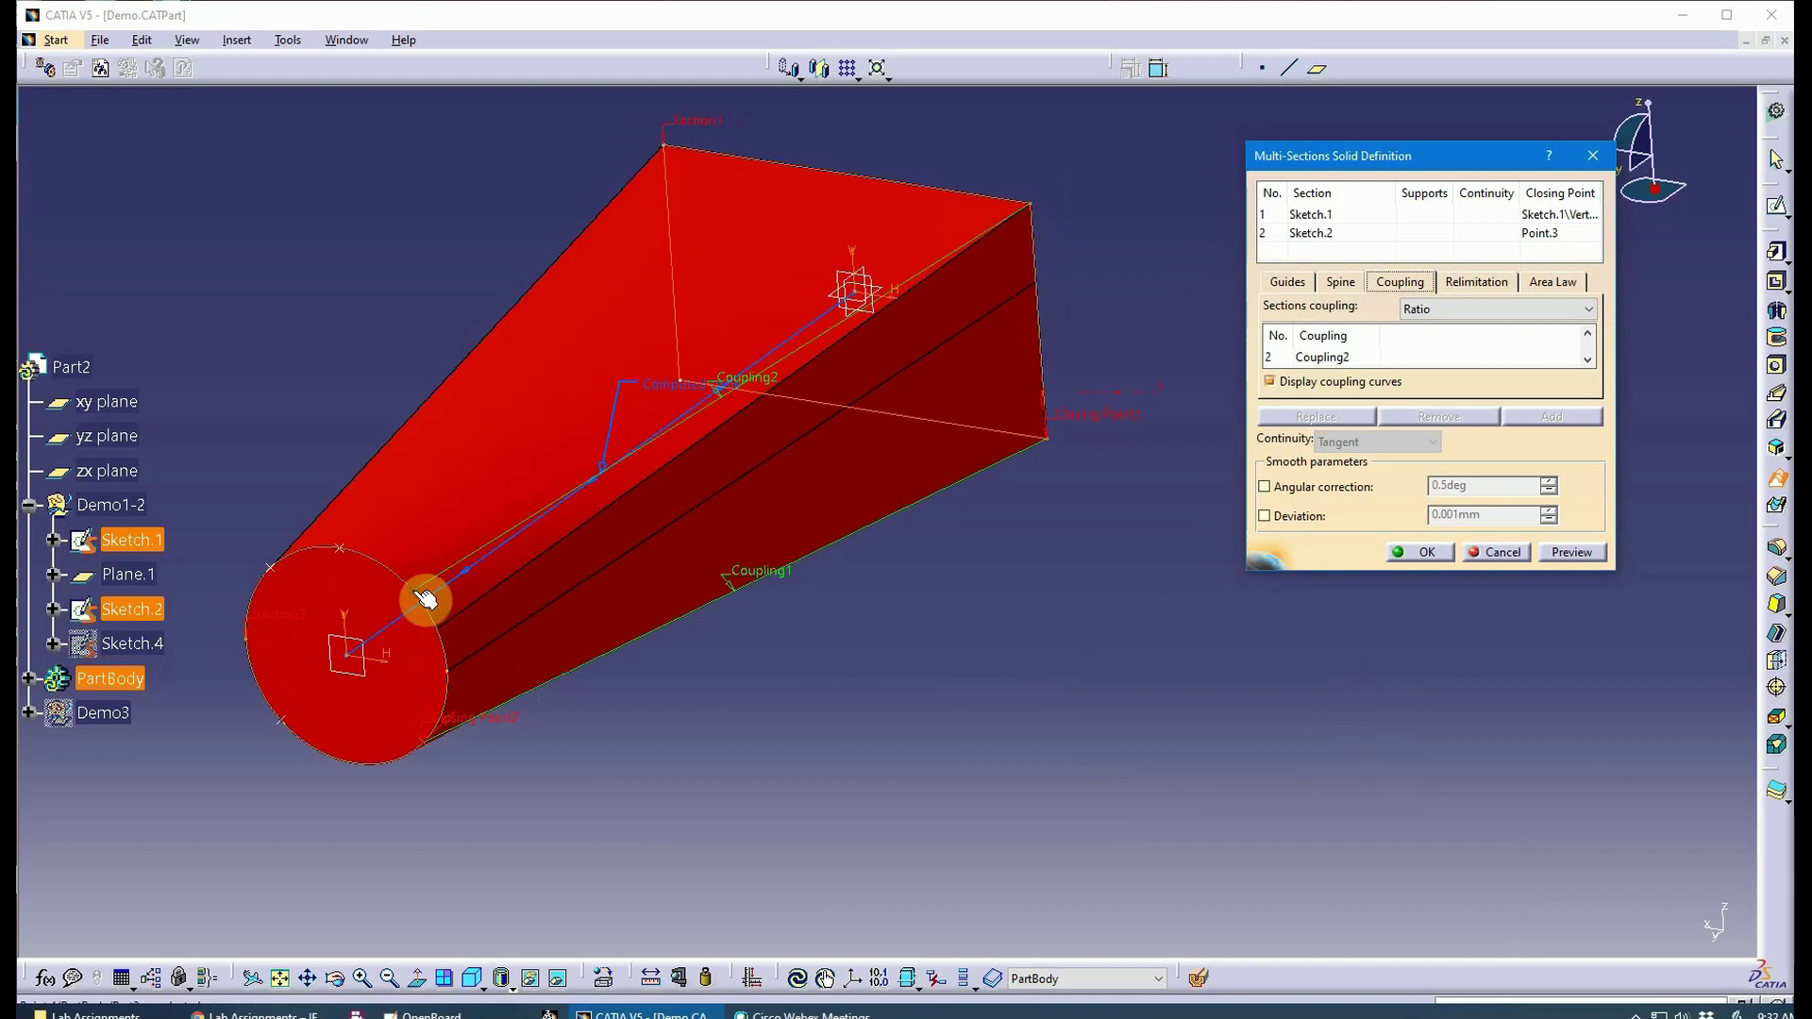
Add two more couplings joining the rectangle's upper-left and lower-left corners to the corresponding circle points.
middle_click_drag(242, 525, 382, 474)
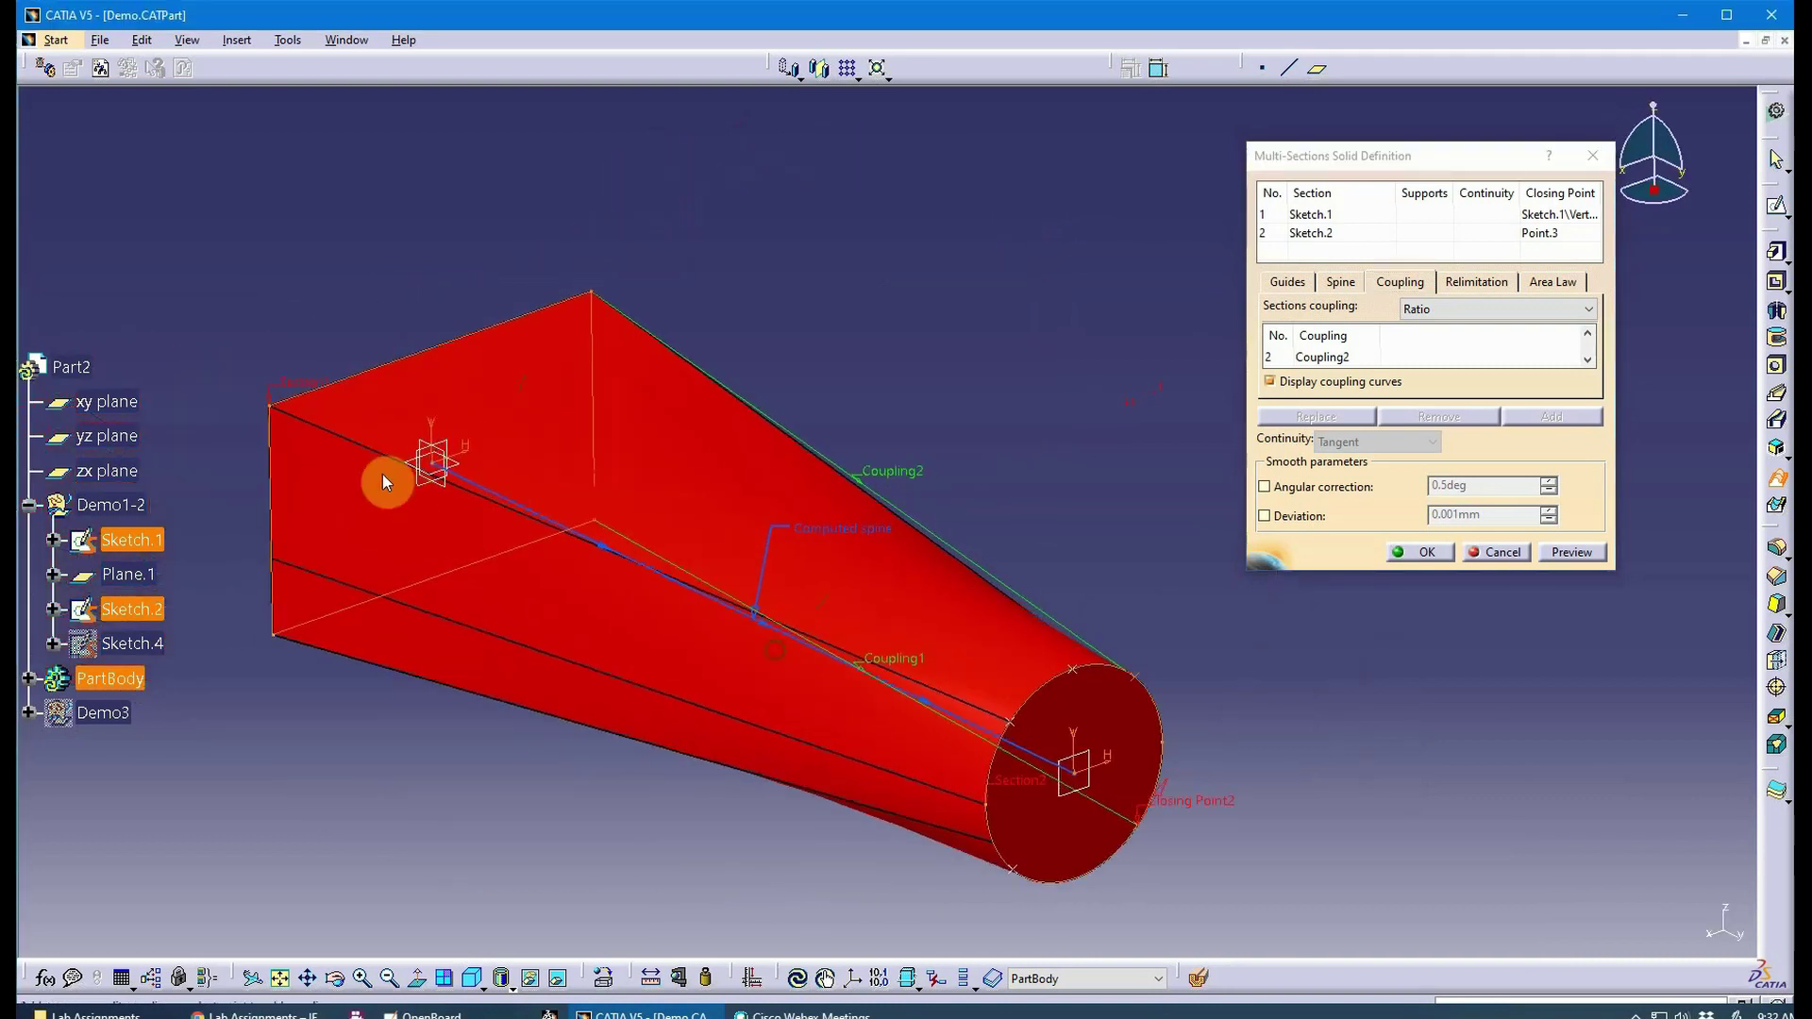
left_click(275, 406)
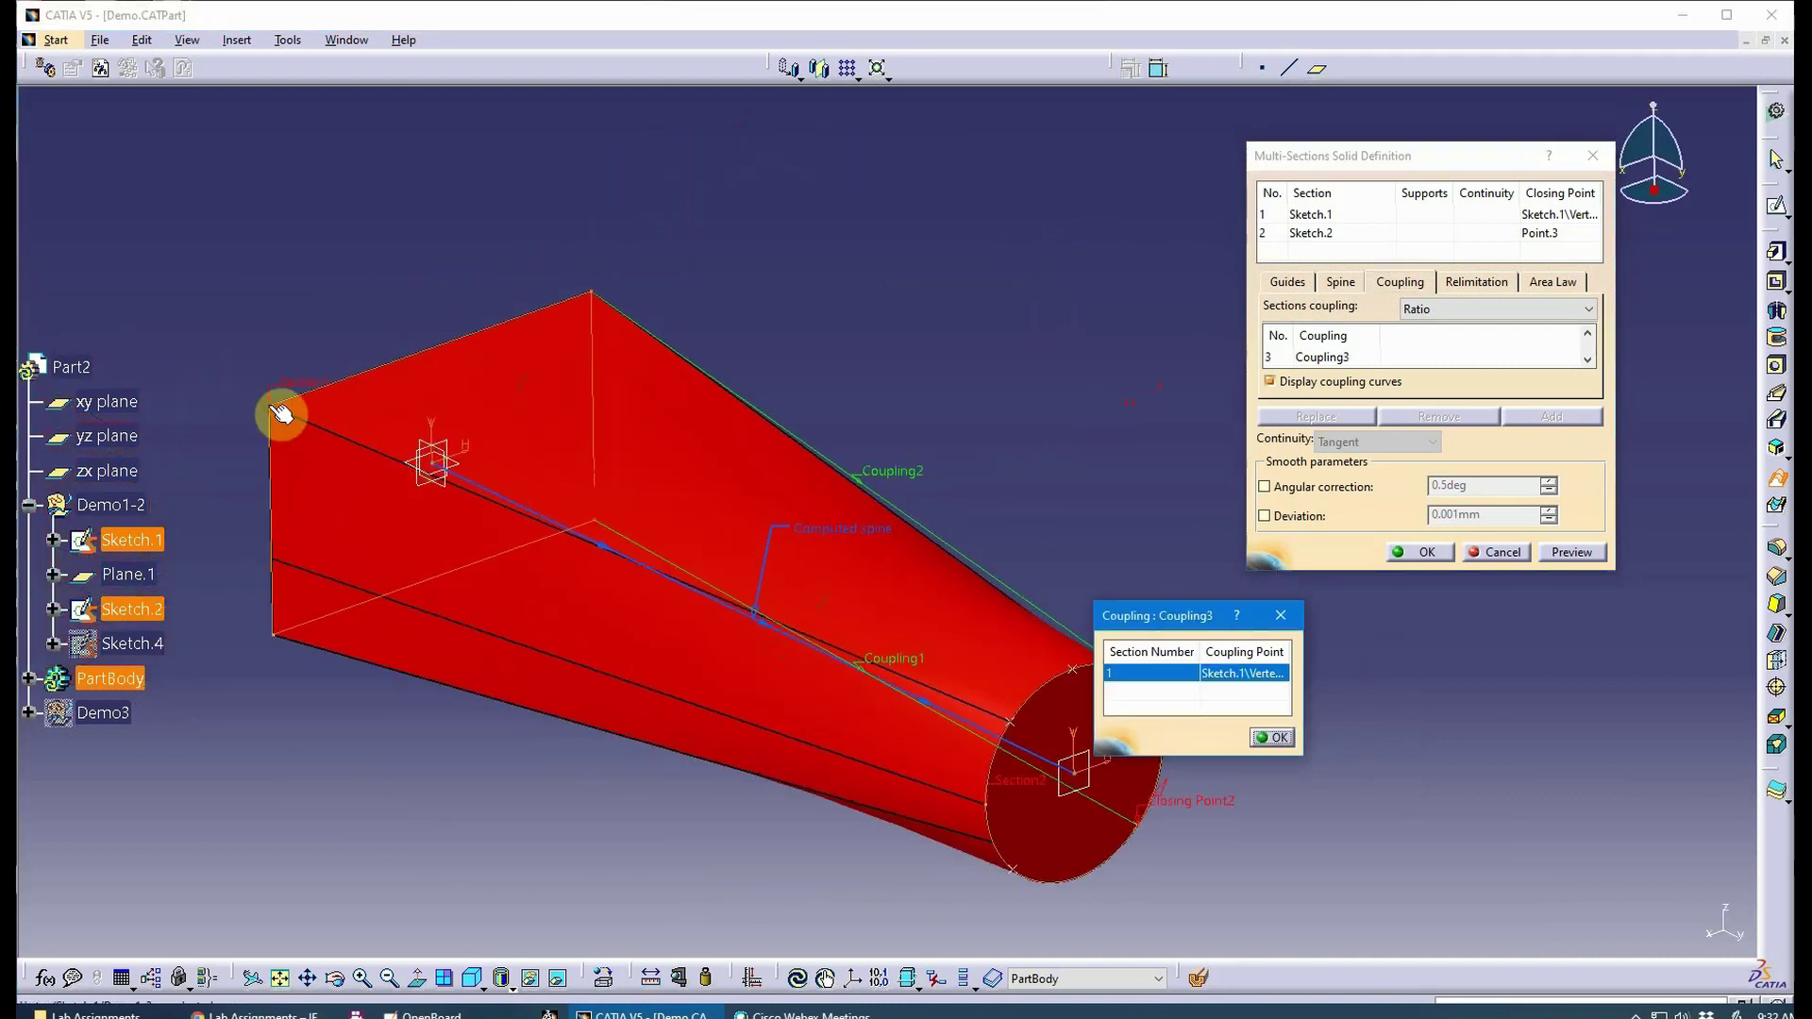
left_click(1017, 728)
middle_click_drag(918, 753, 892, 645)
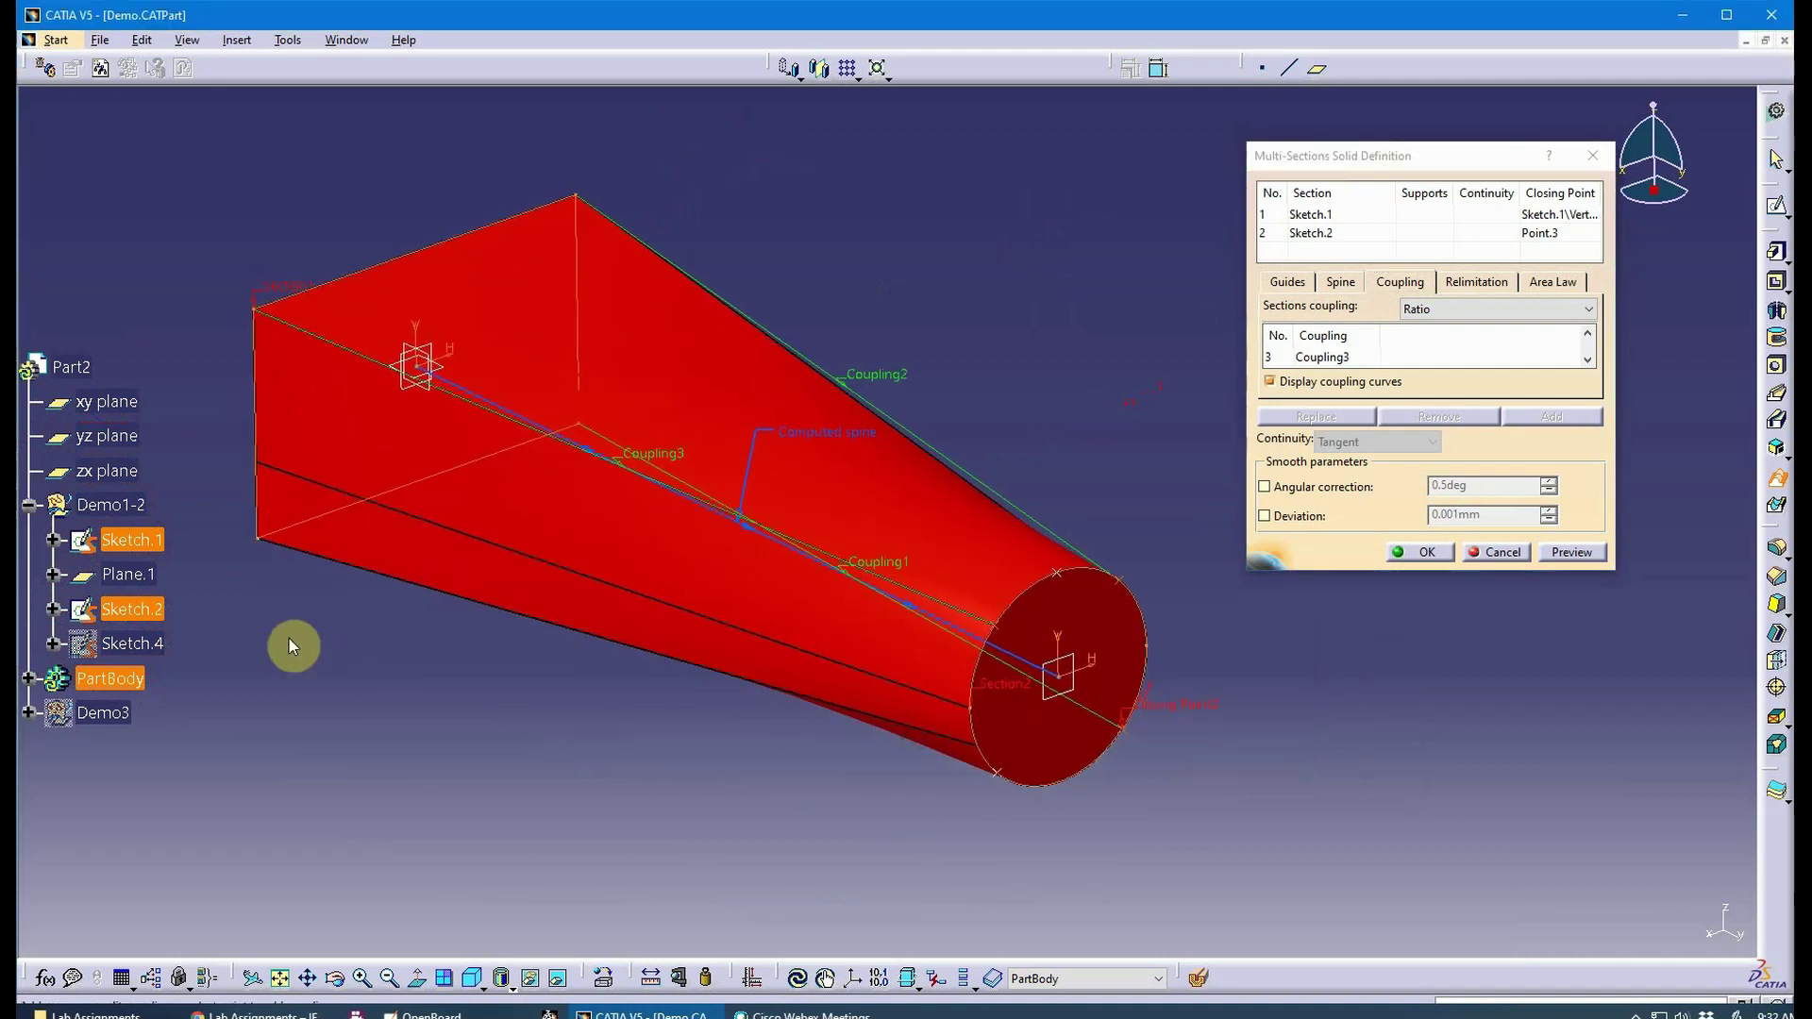
left_click(263, 541)
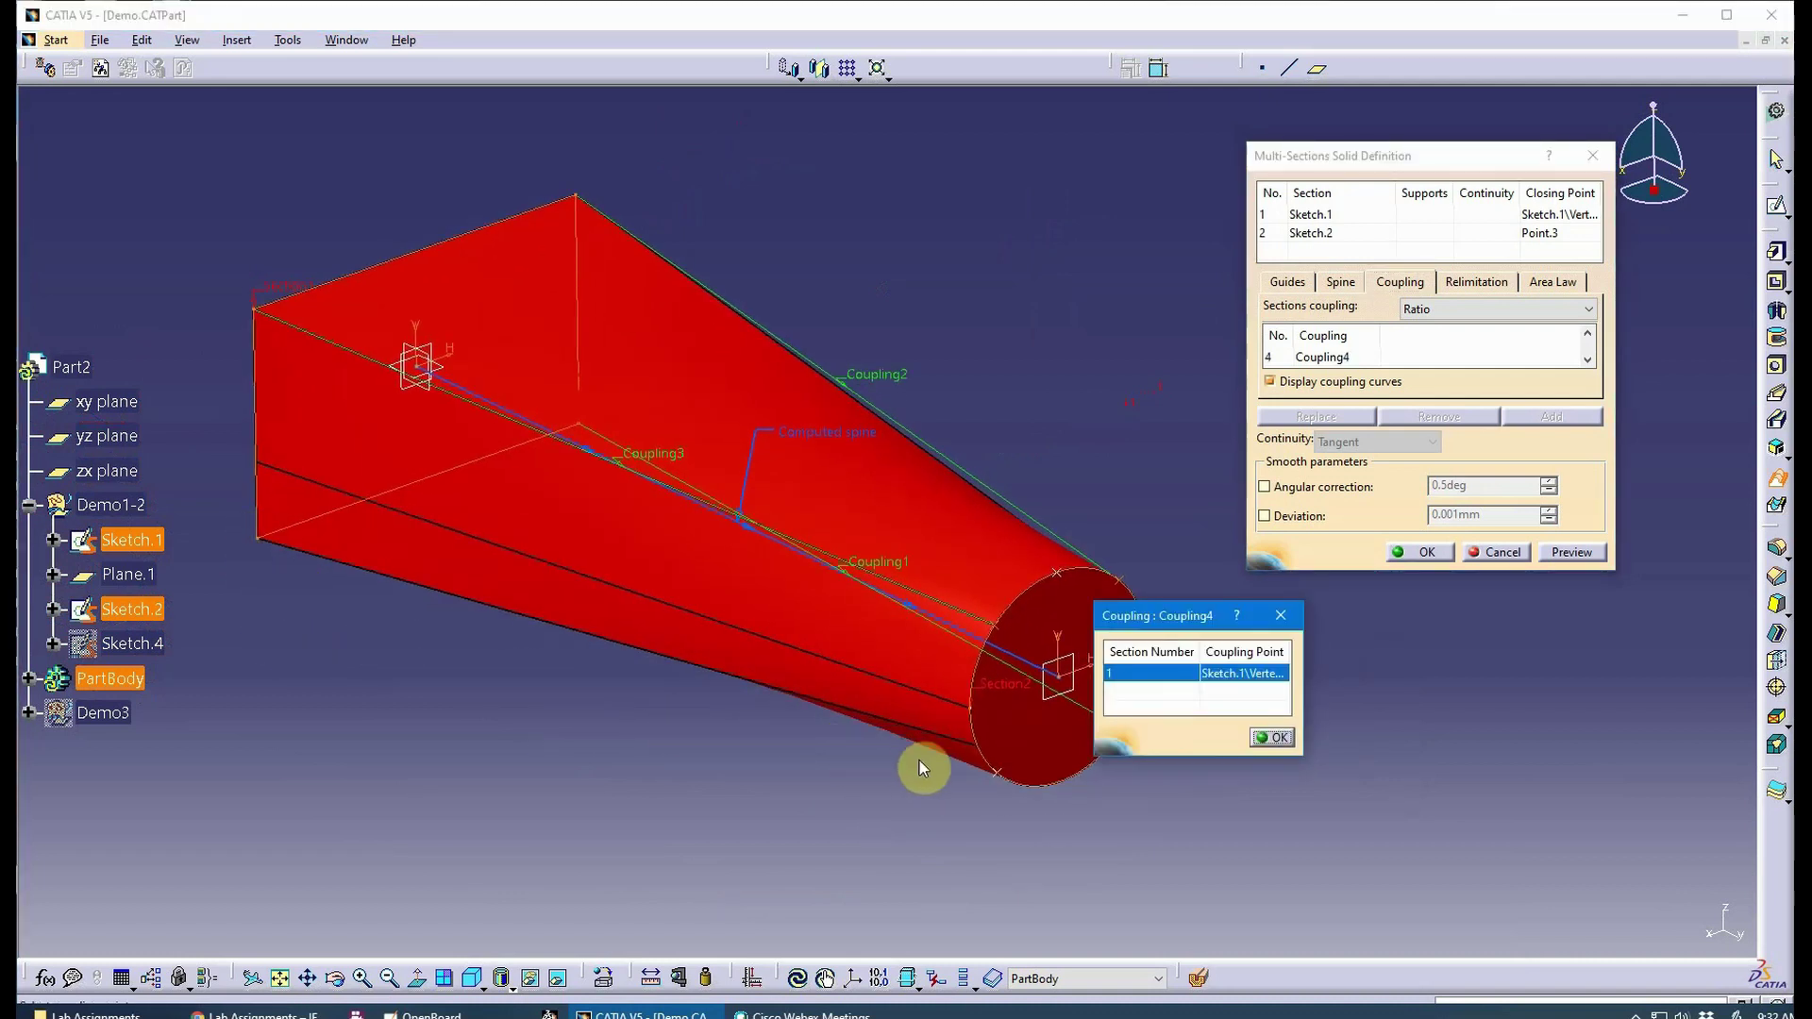
left_click(1010, 780)
middle_click_drag(1010, 670, 581, 640)
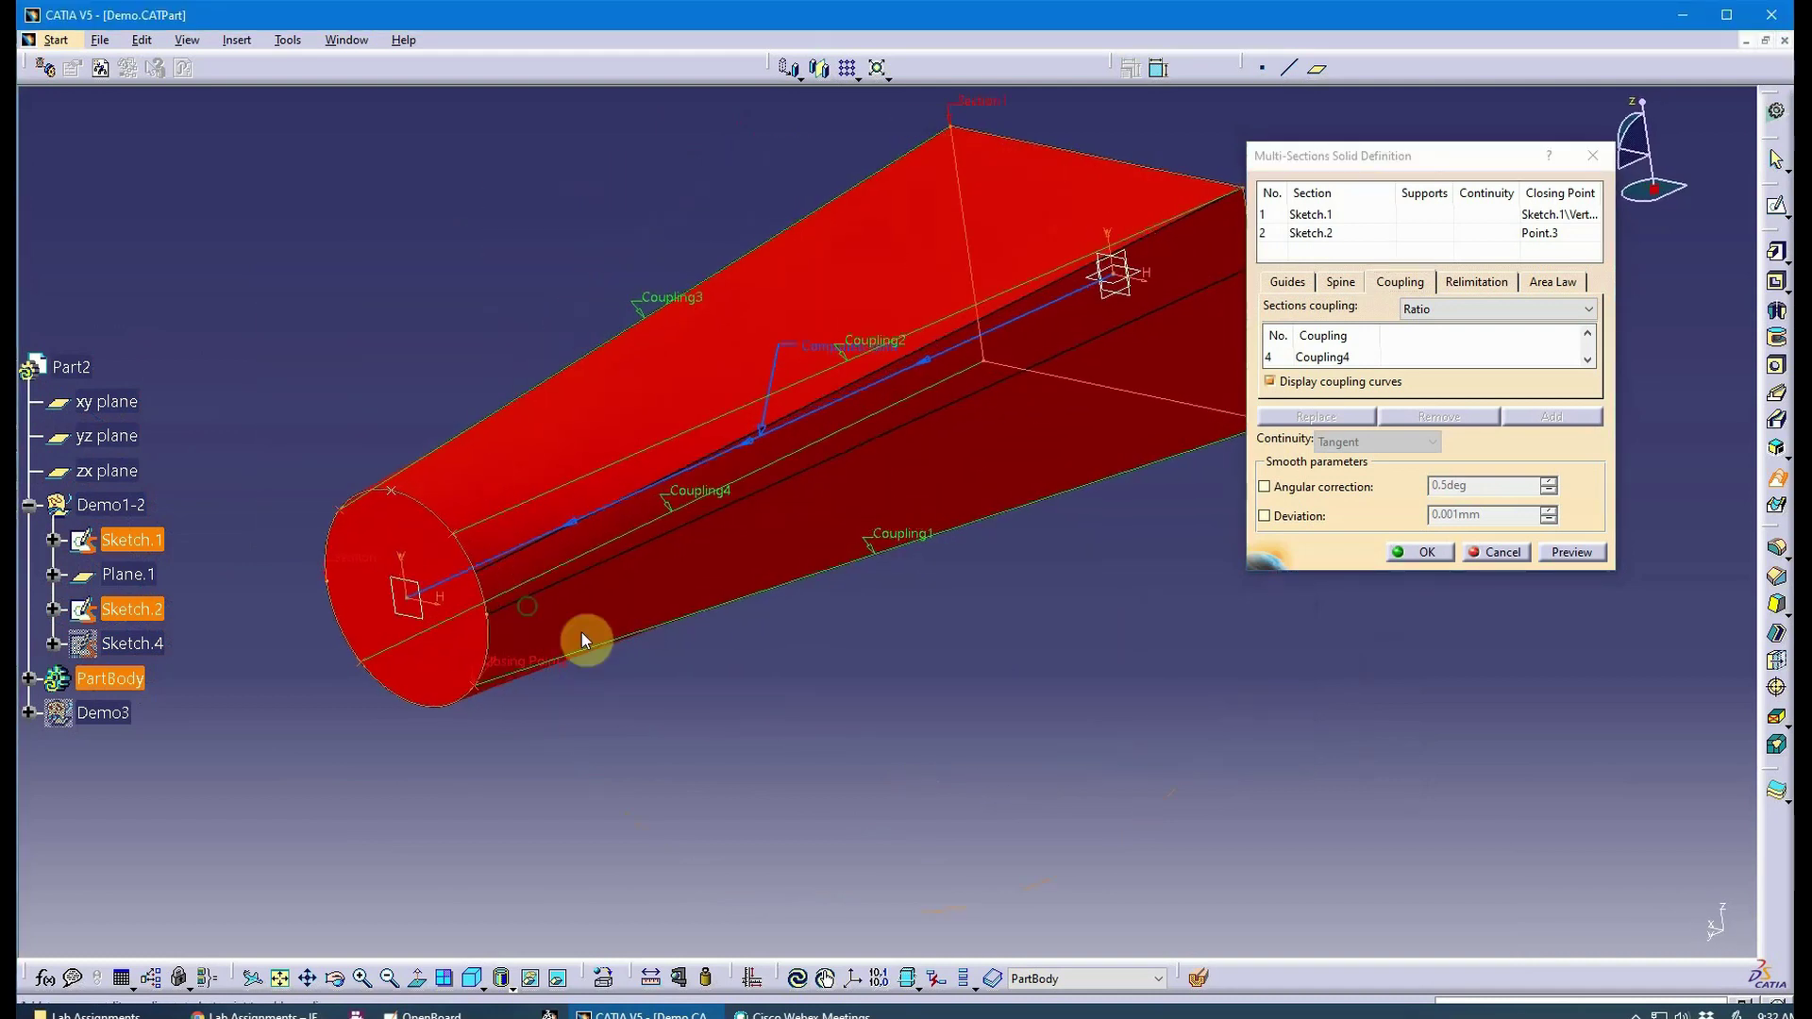
Preview the coupled solid, change the sections coupling to Tangency then curvature, and create the multi-sections solid.
left_click(1571, 552)
middle_click_drag(944, 642, 1317, 543)
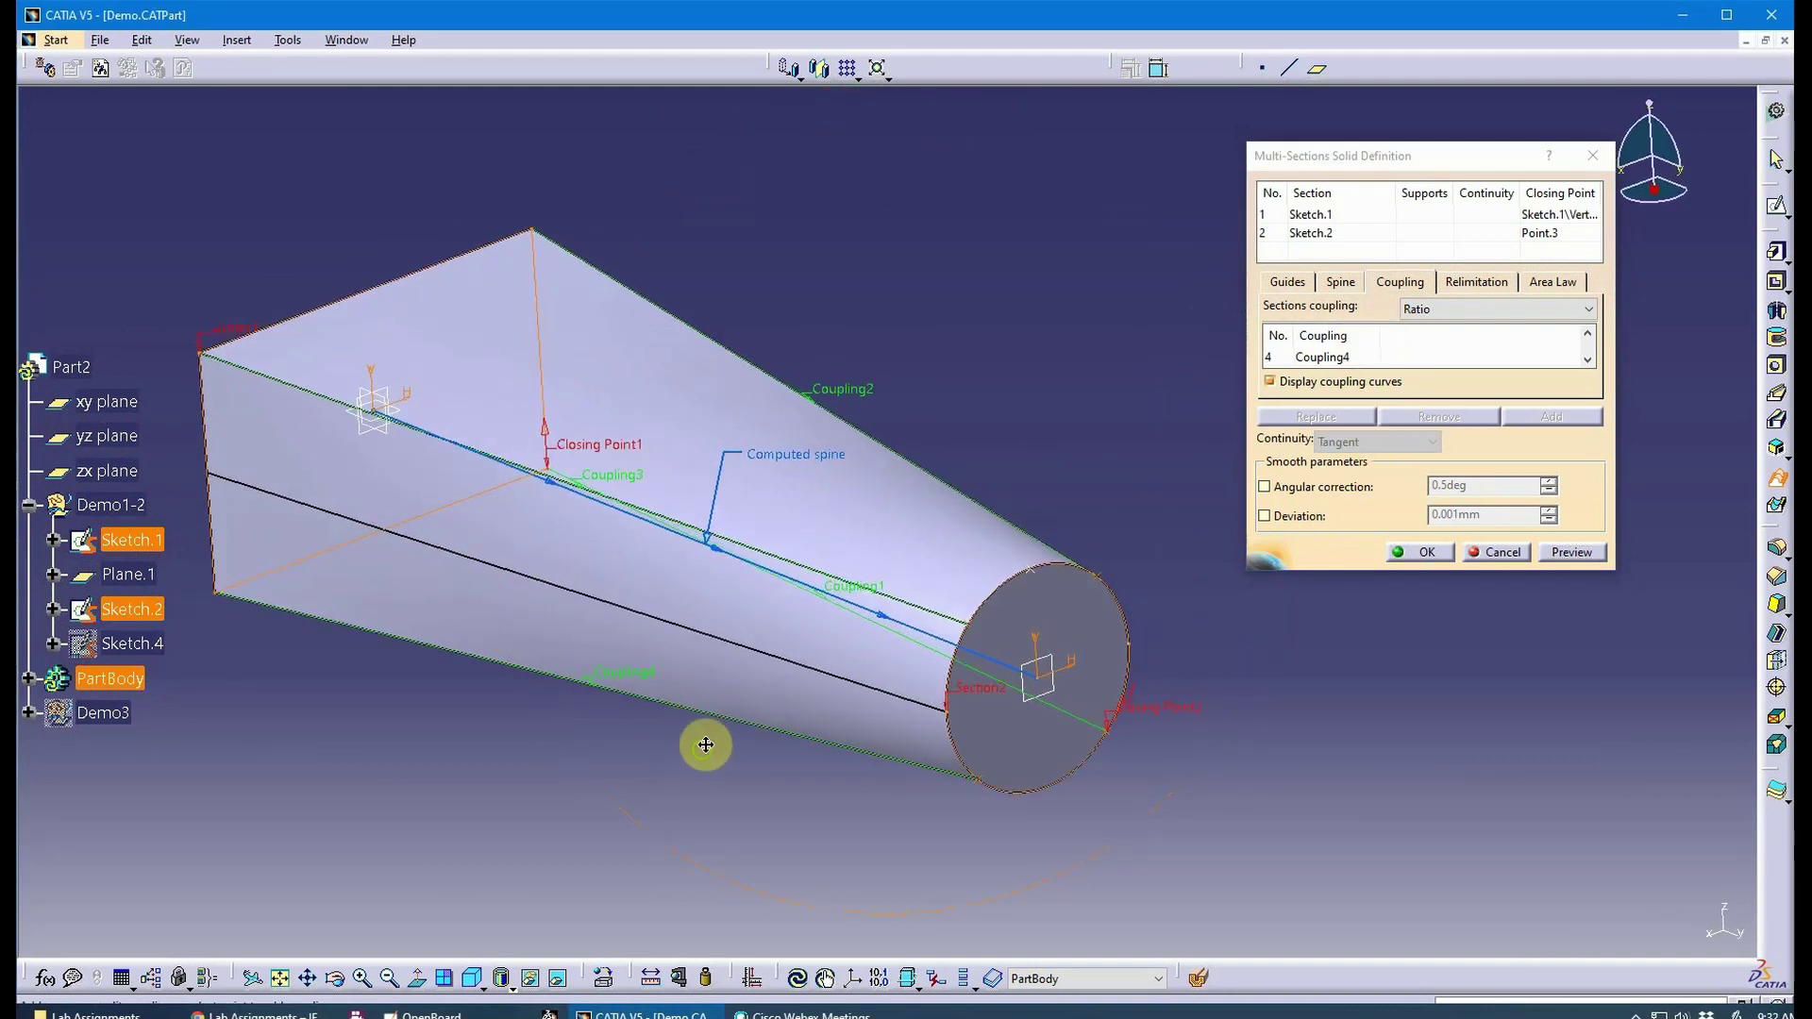
middle_click_drag(706, 746, 694, 700)
left_click(1489, 305)
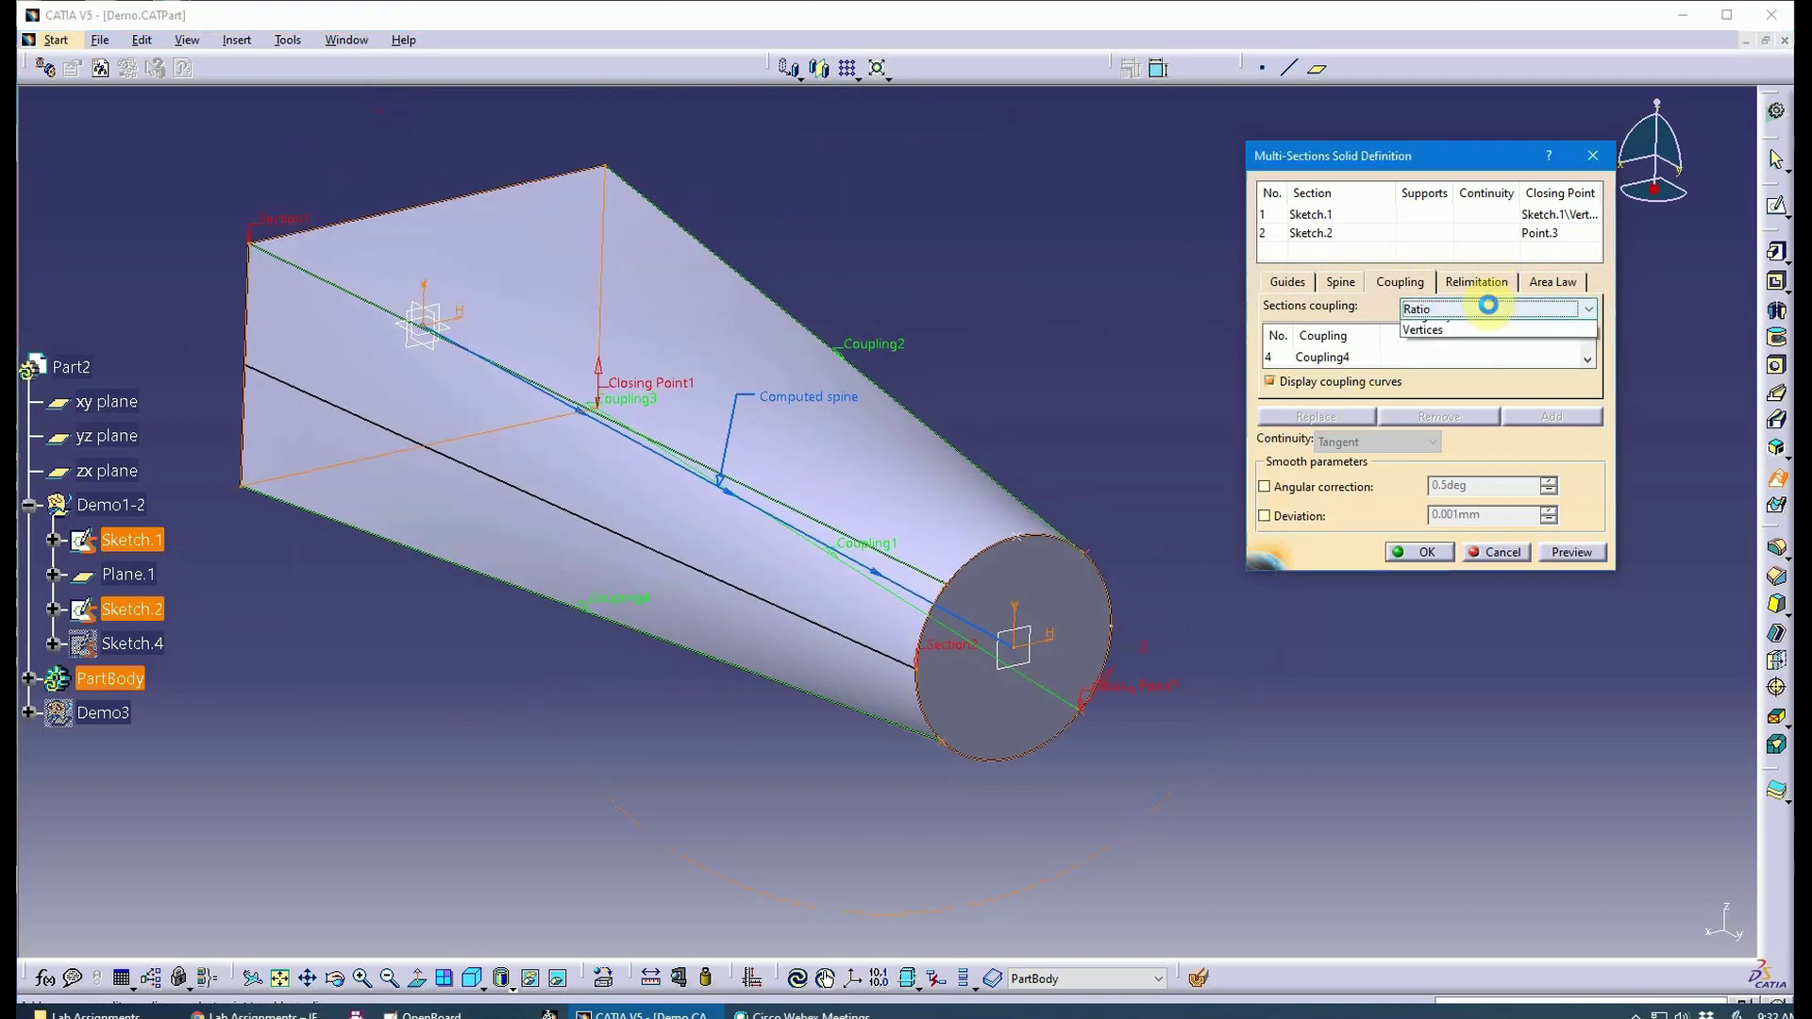
left_click(1499, 354)
left_click(1582, 550)
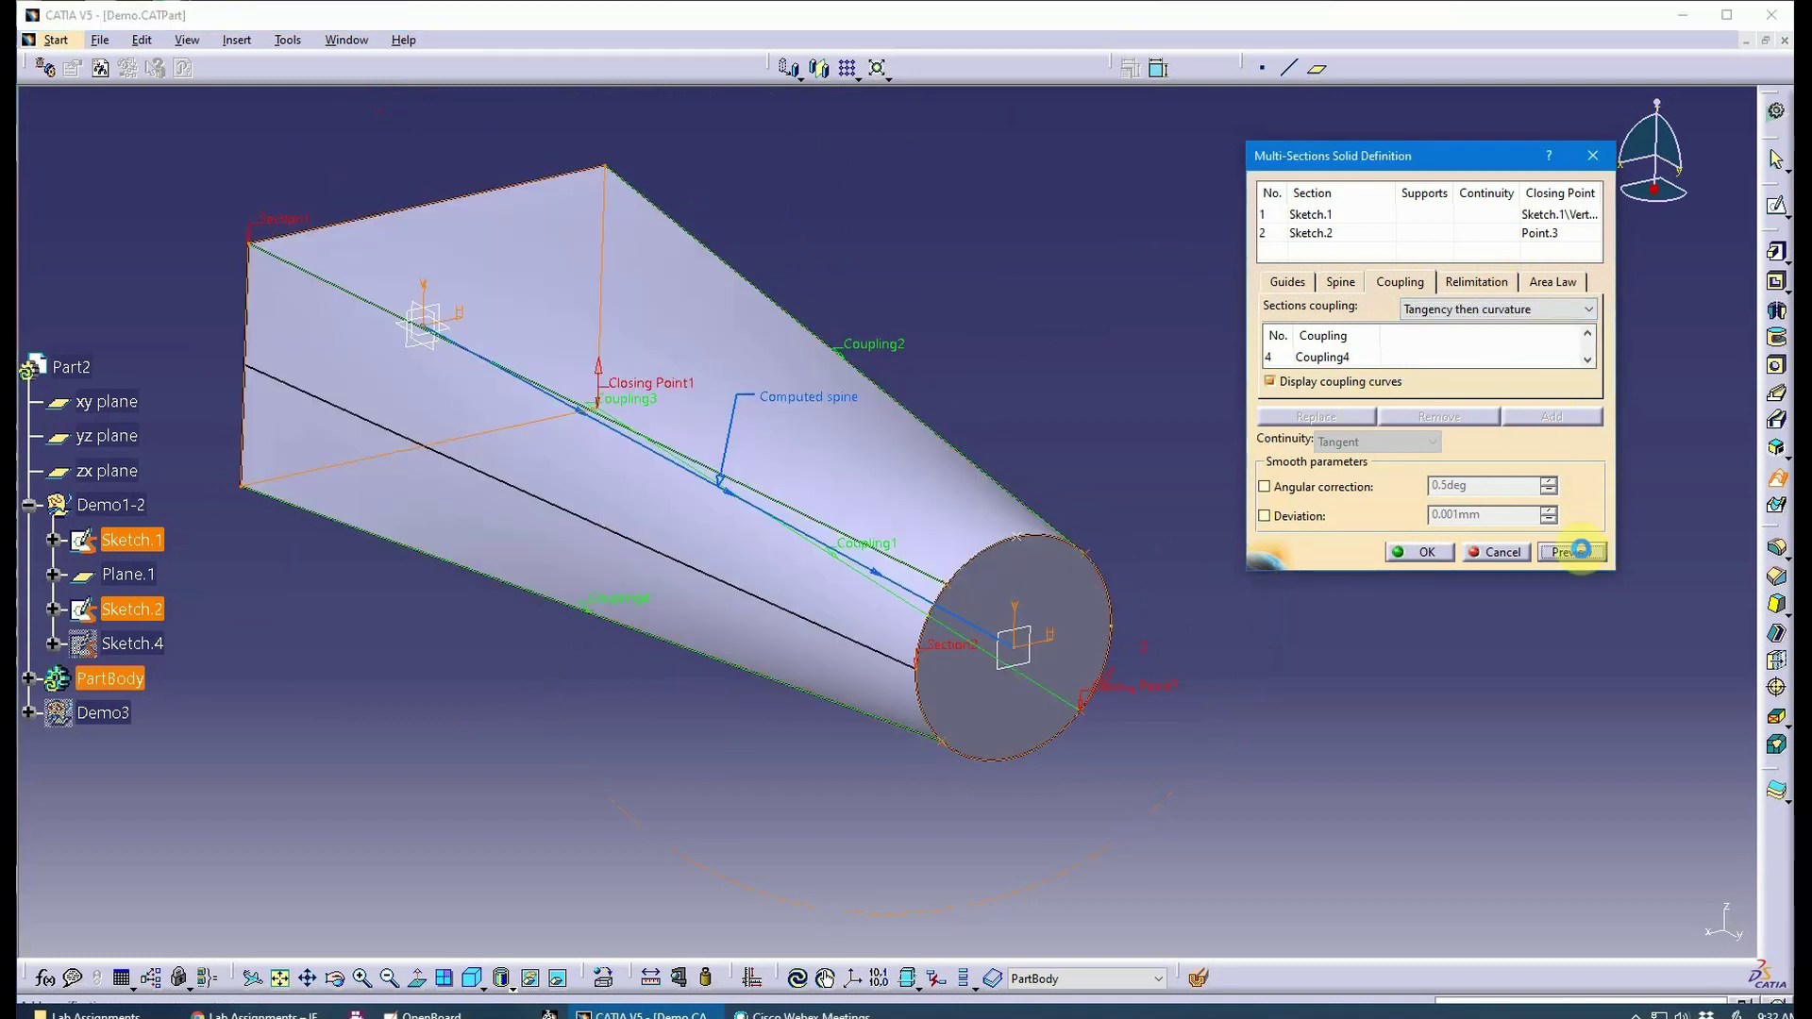
left_click(1436, 553)
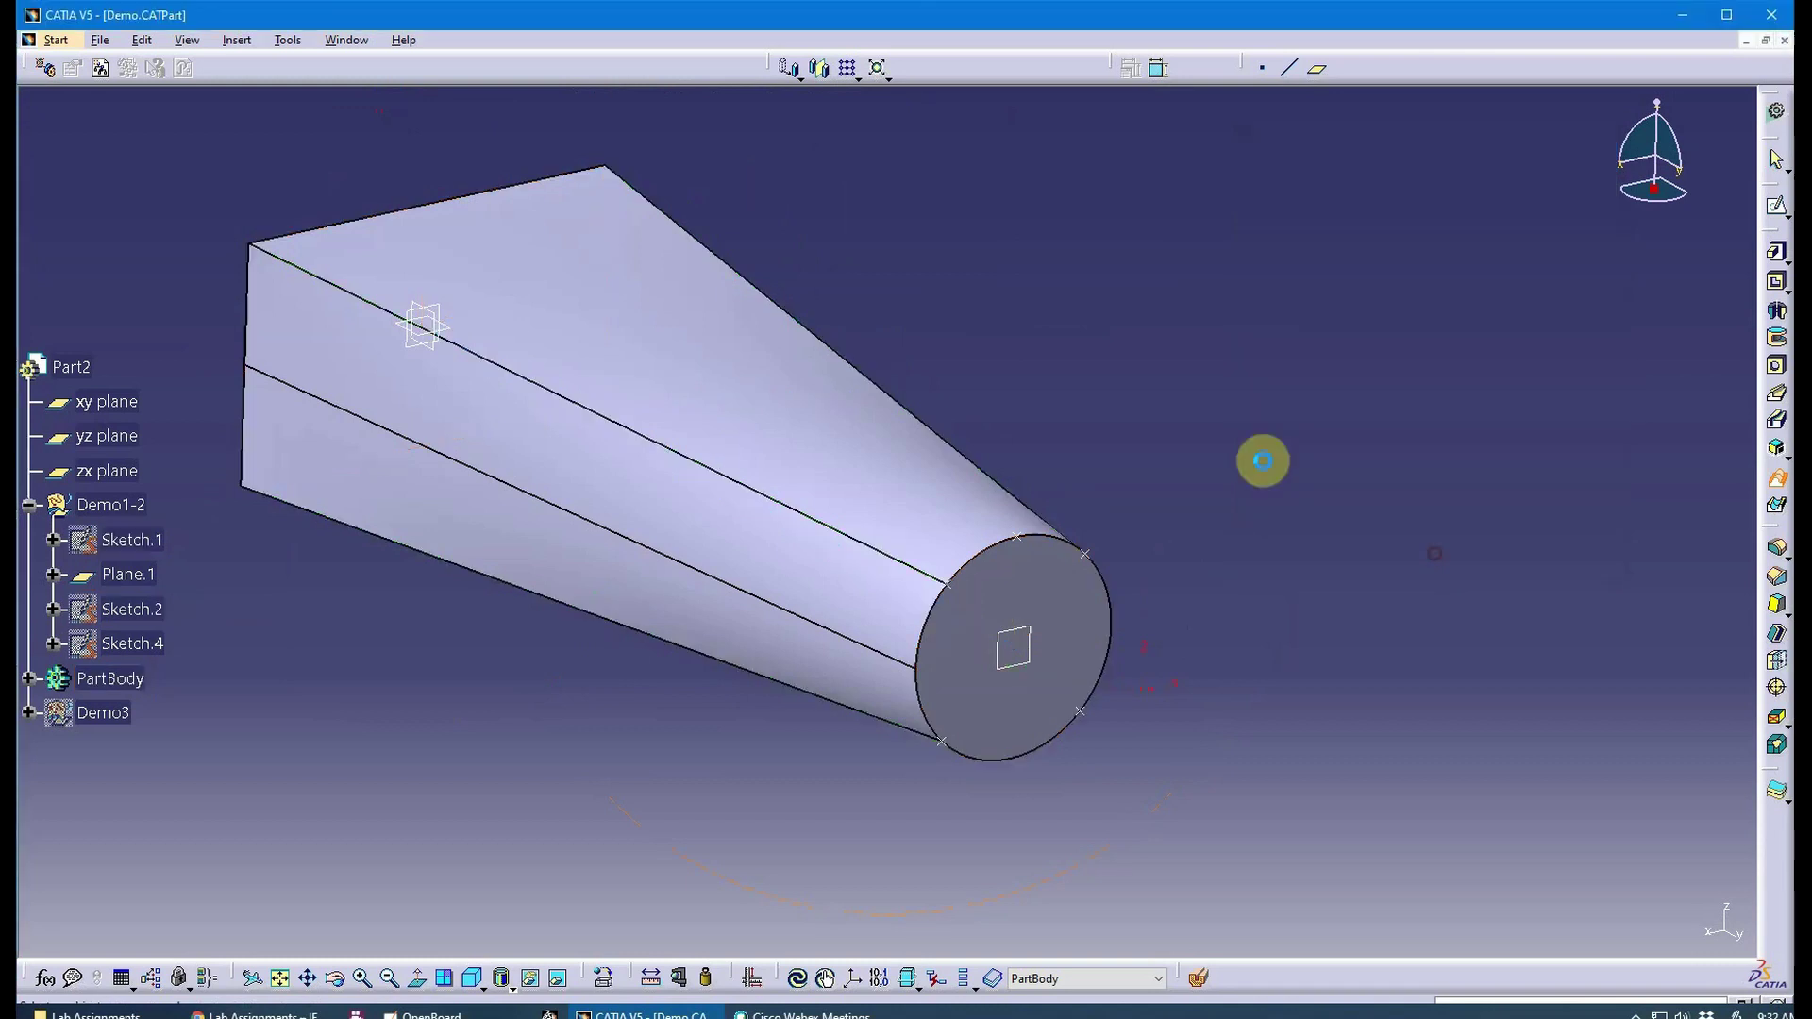
middle_click_drag(1118, 416, 921, 667)
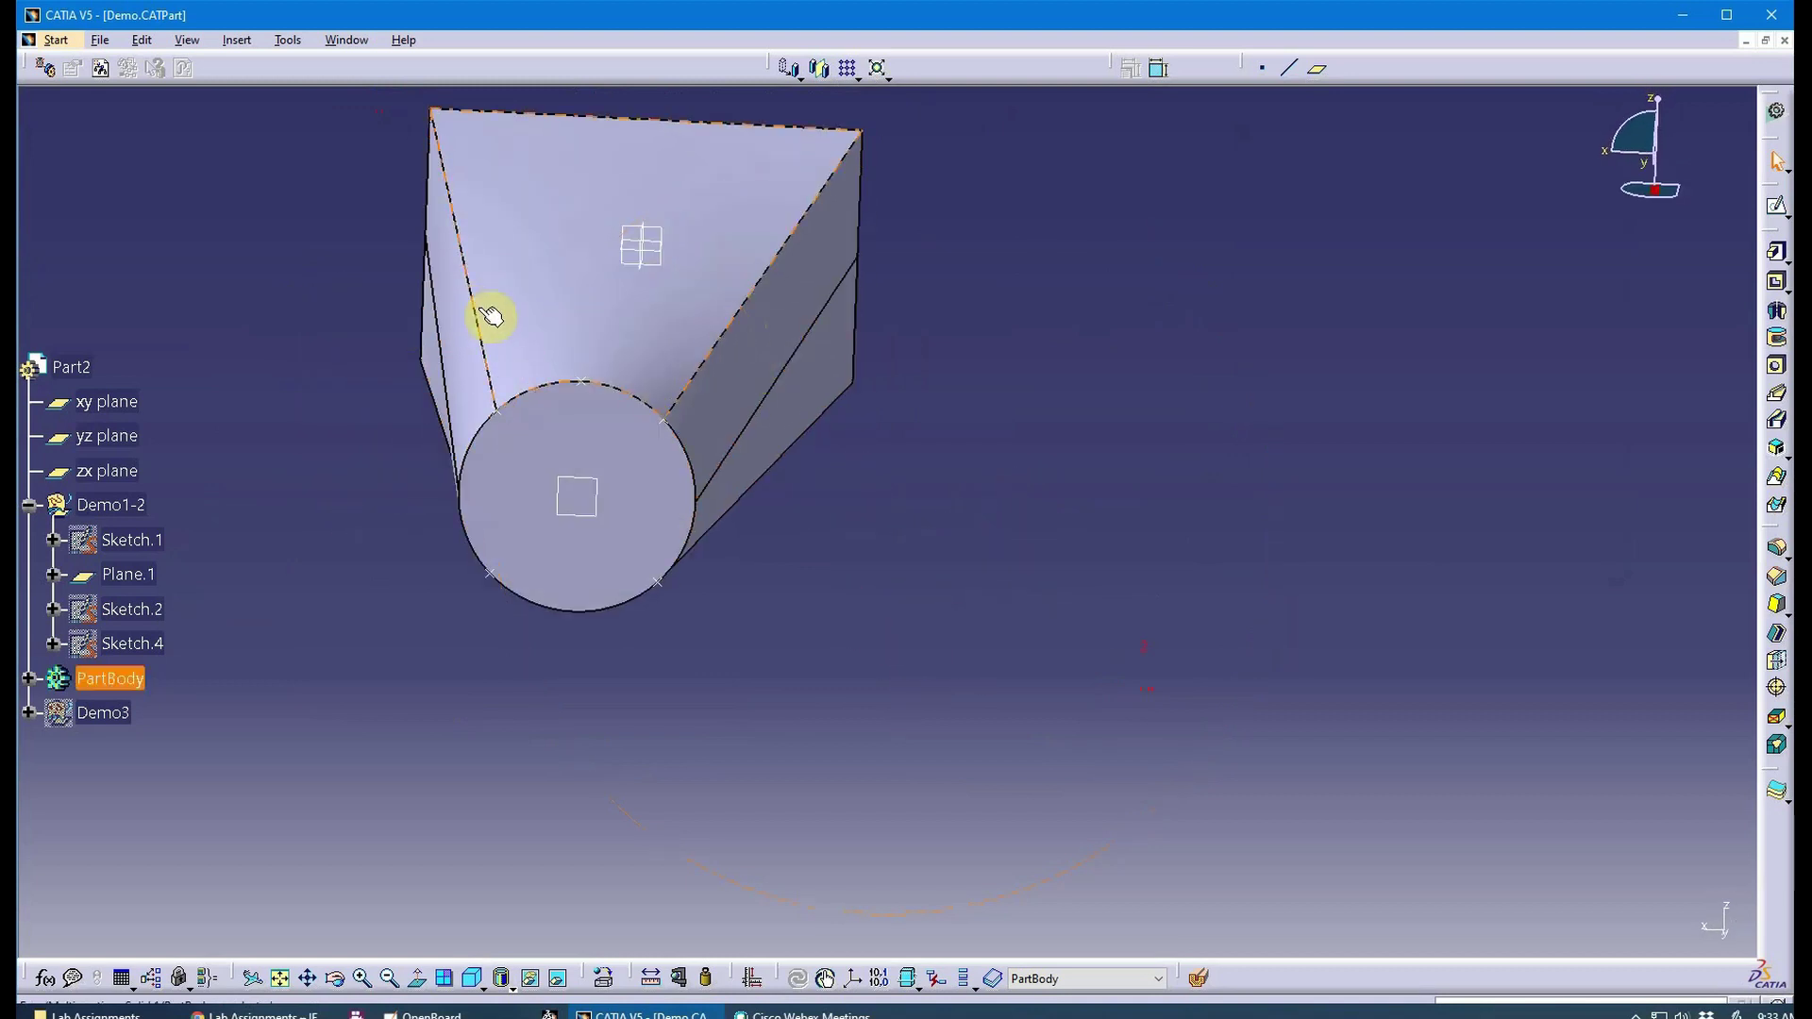